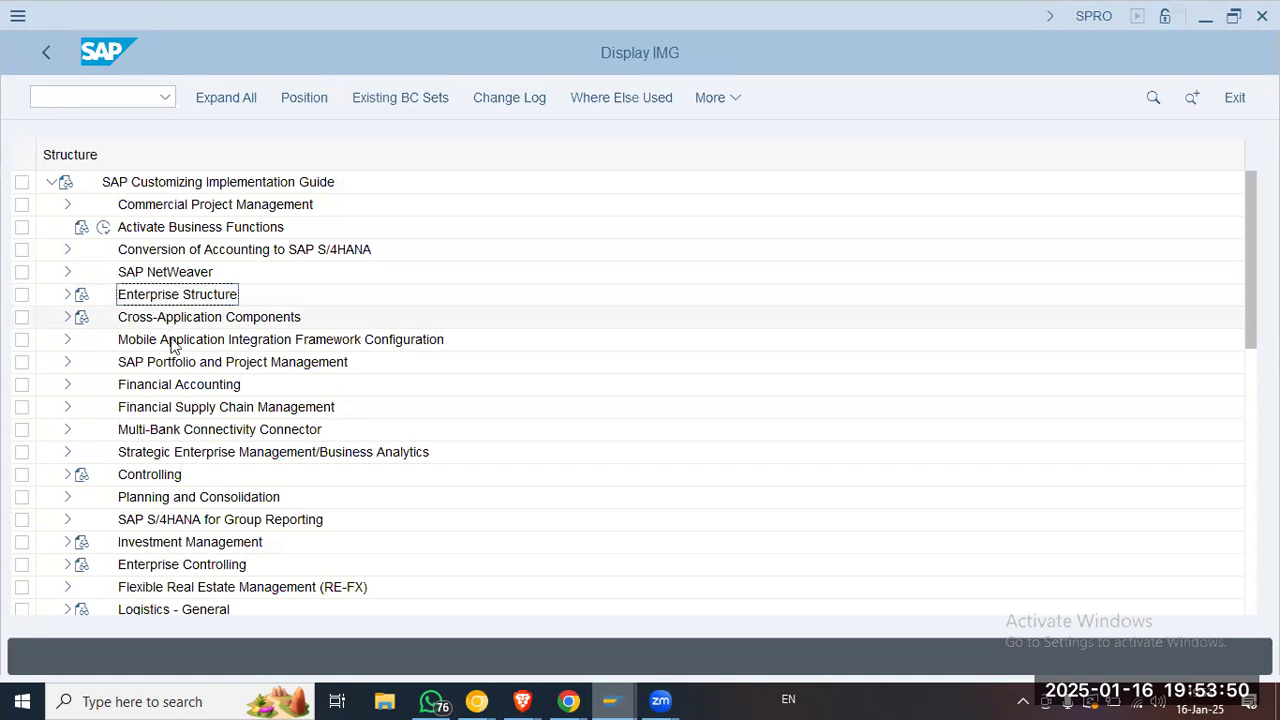
Open the Assign Company Code to Field Status Variants activity under Financial Accounting Global Settings, Ledgers, Fields
{"action": "left_click", "coordinate": [130, 386]}
{"action": "left_click", "coordinate": [67, 386]}
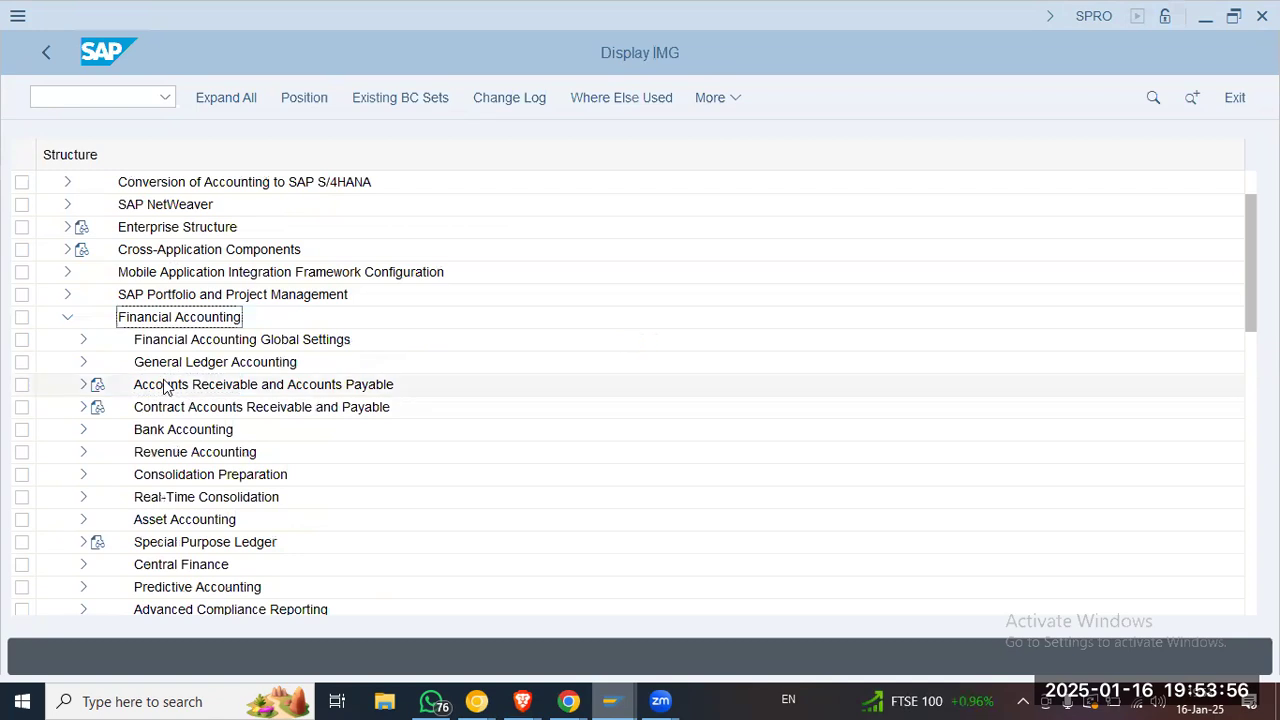
{"action": "left_click", "coordinate": [80, 341]}
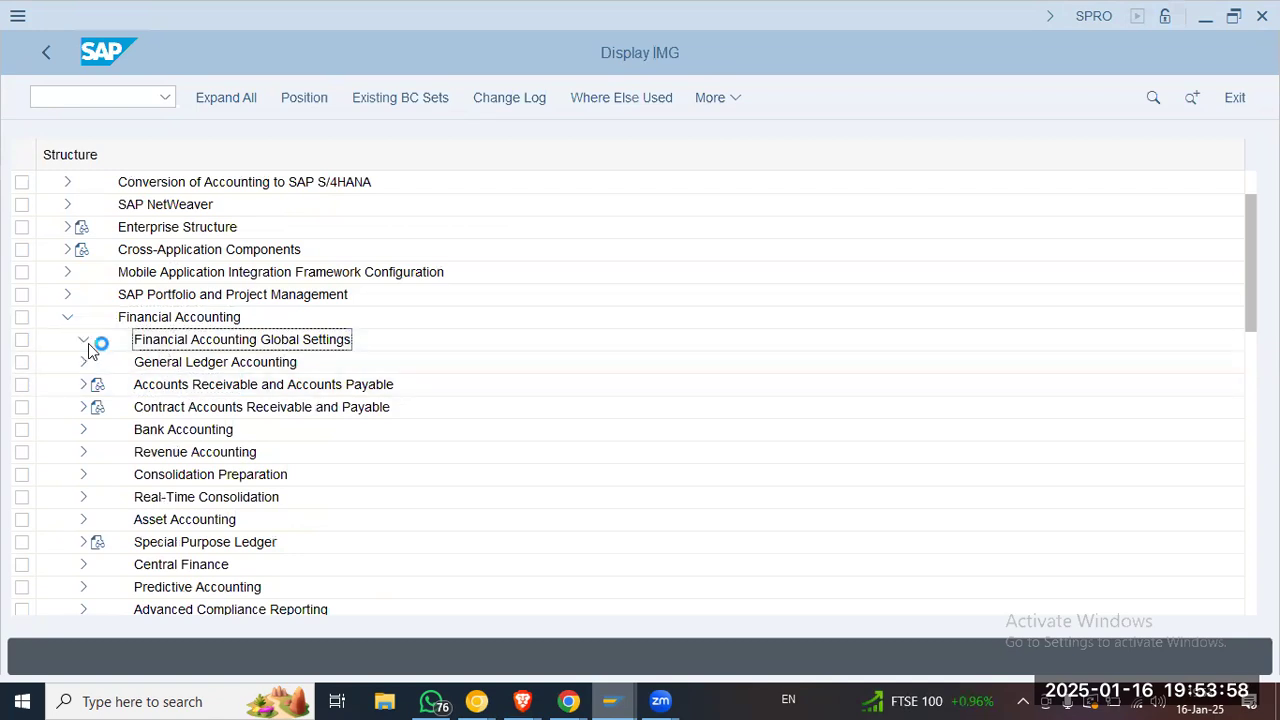
{"action": "left_click", "coordinate": [99, 320]}
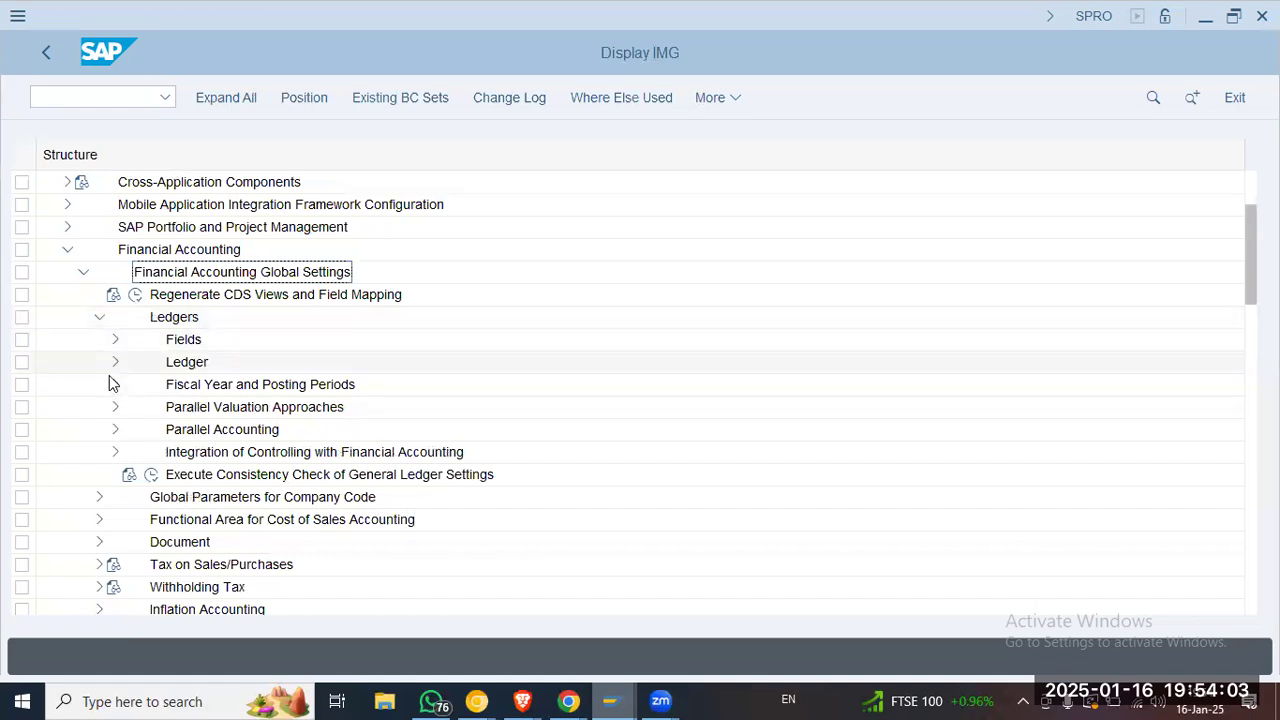
{"action": "left_click", "coordinate": [115, 339]}
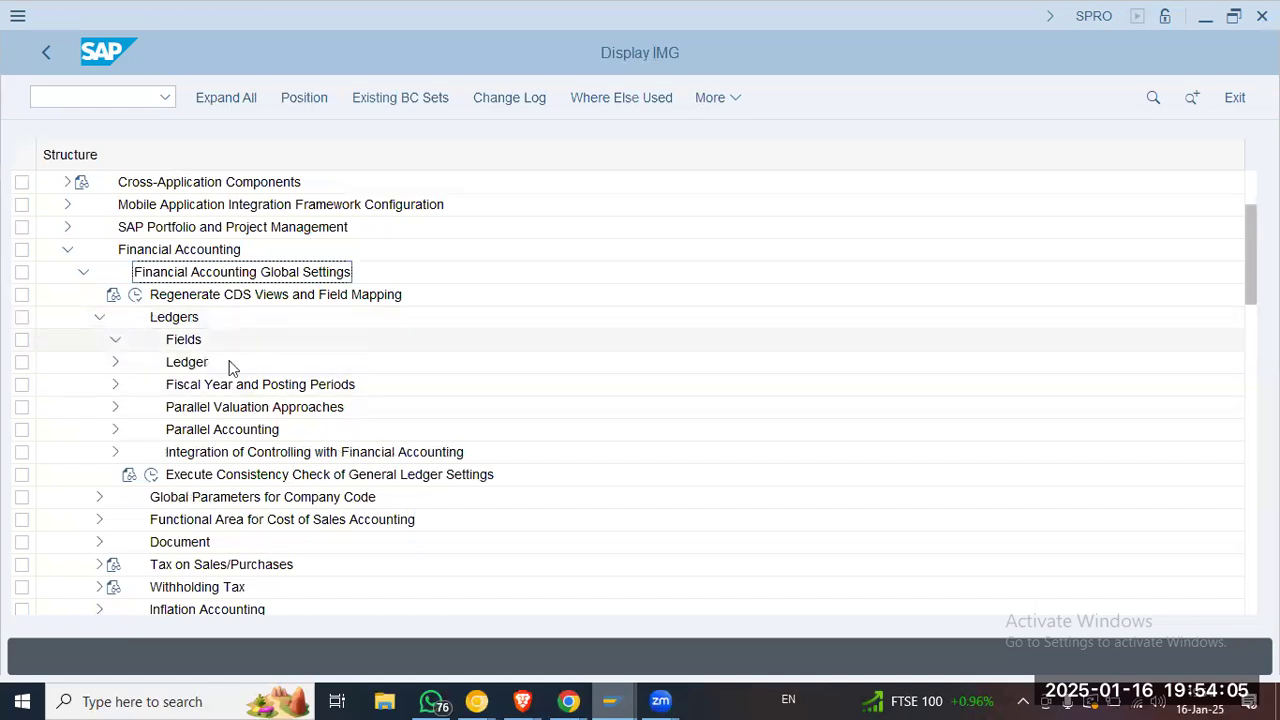
{"action": "left_click", "coordinate": [323, 411]}
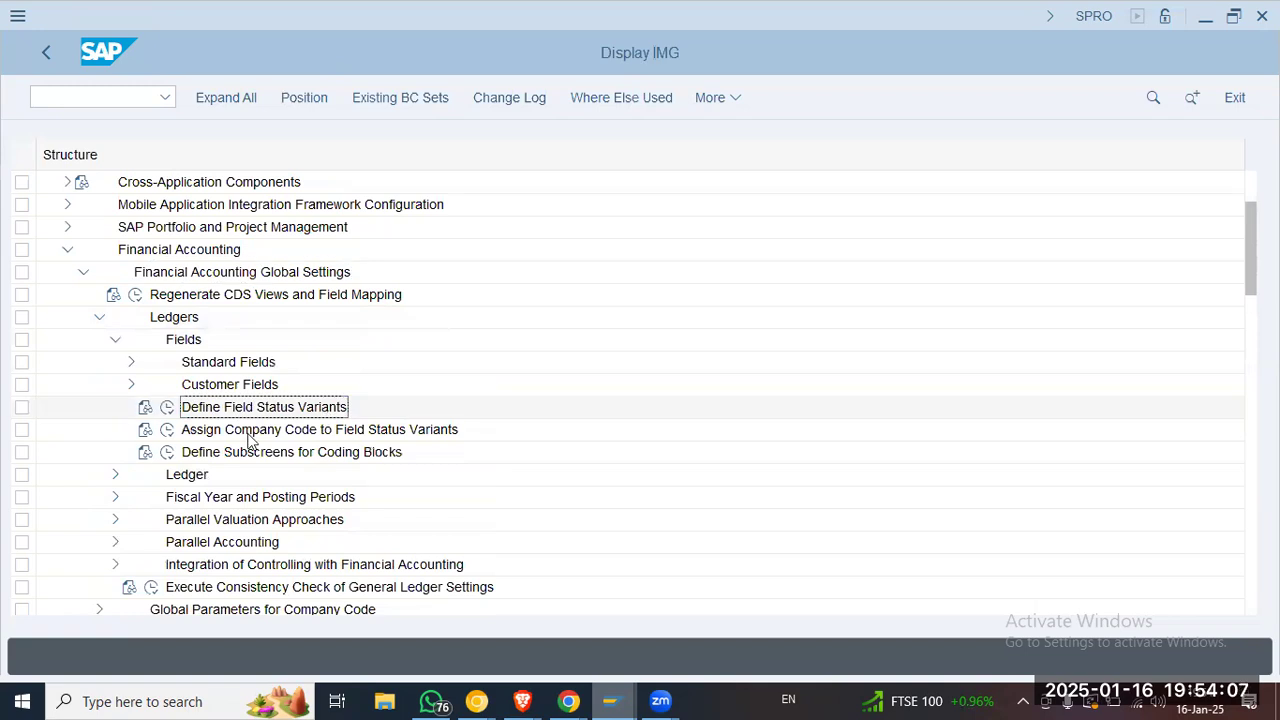
{"action": "left_click", "coordinate": [164, 432]}
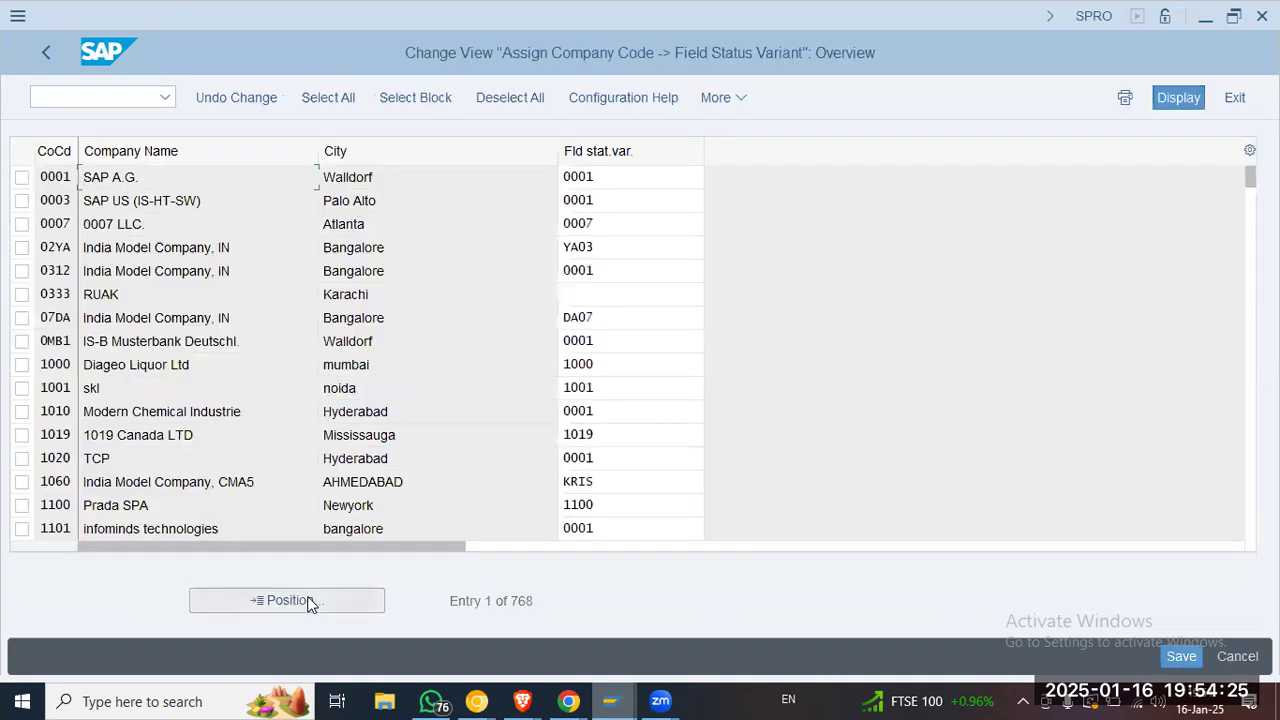
Find company code OOGL and assign field status variant 0001 to it
{"action": "left_click", "coordinate": [356, 613]}
{"action": "type", "text": "oogl"}
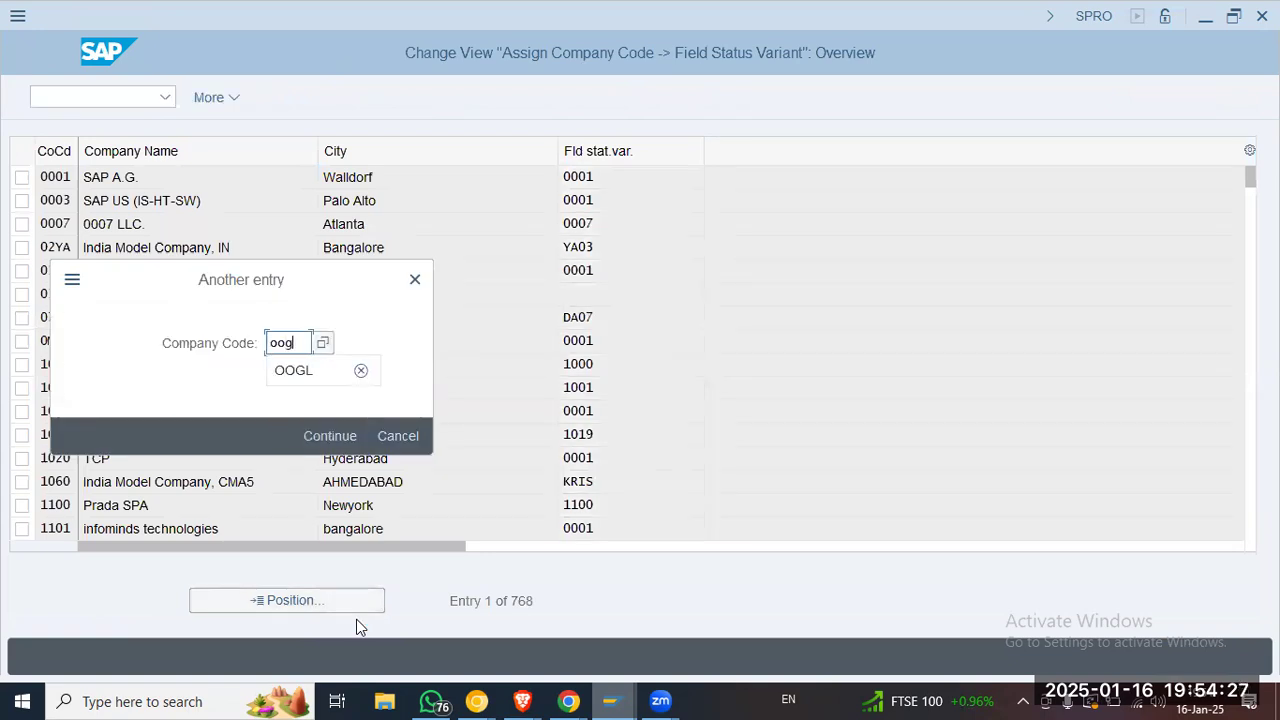
{"action": "key", "text": "Return"}
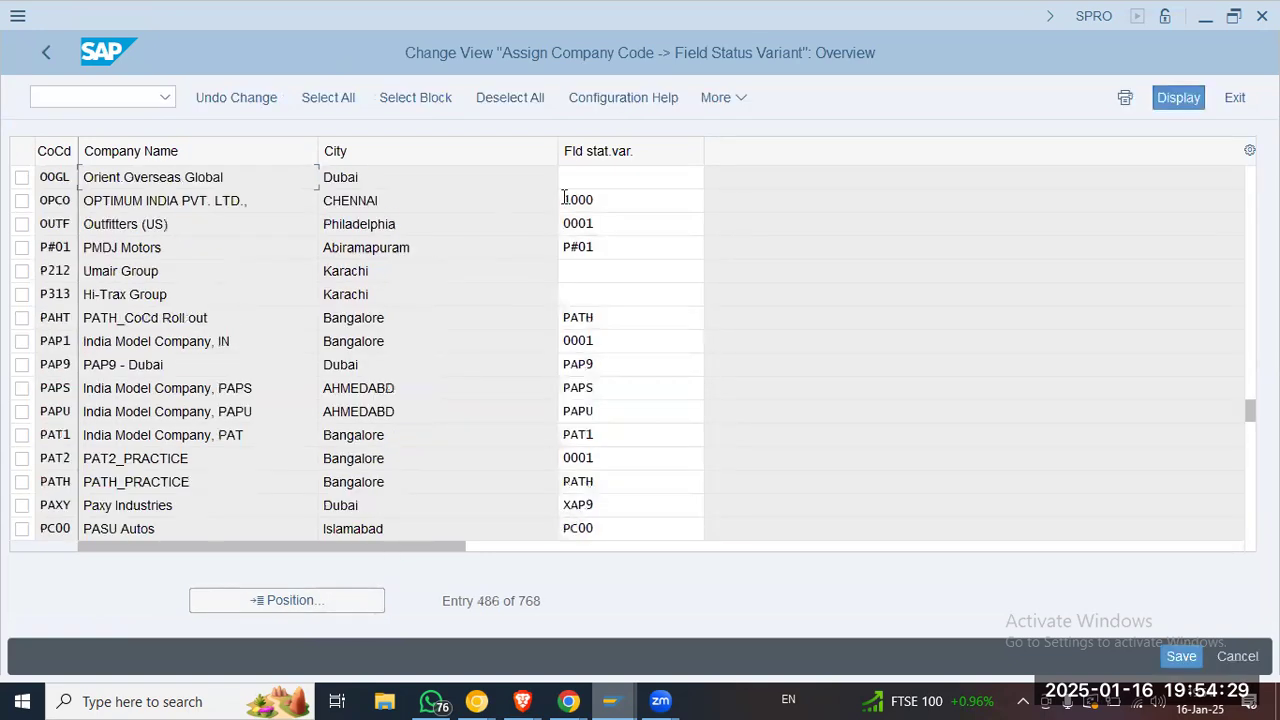
{"action": "left_click", "coordinate": [618, 178]}
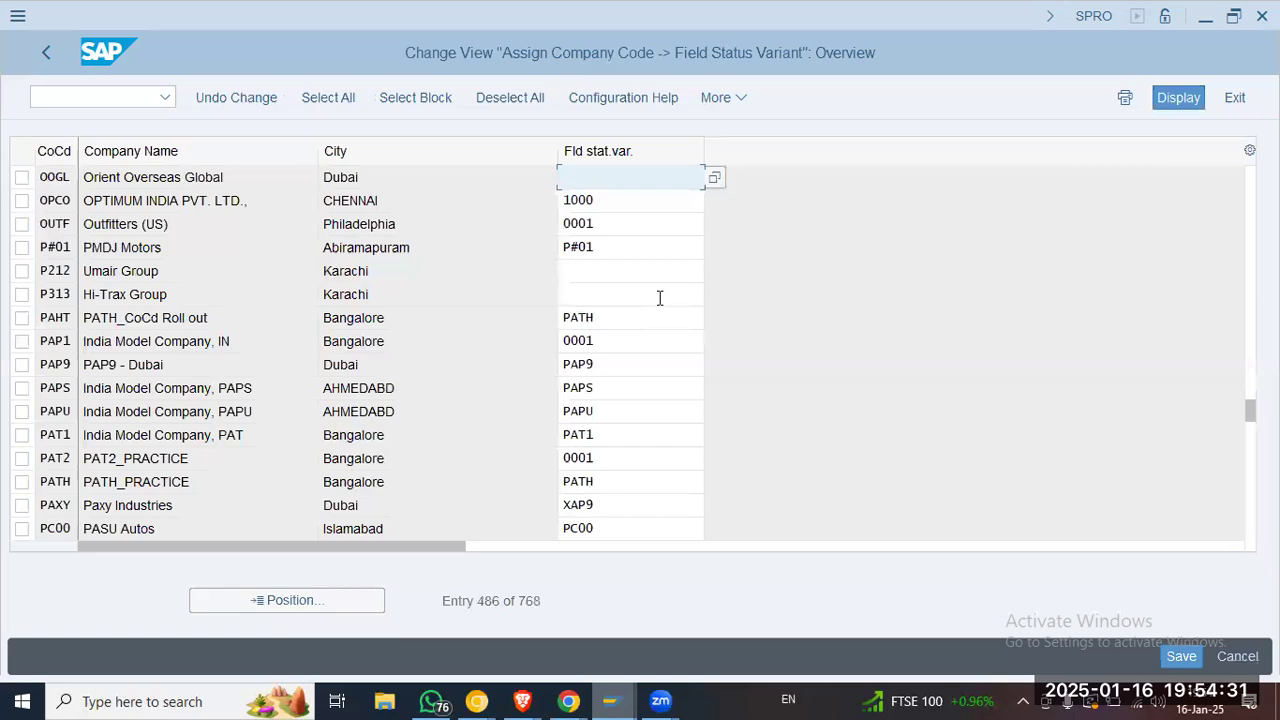
{"action": "type", "text": "0001"}
{"action": "key", "text": "Return"}
{"action": "left_click", "coordinate": [646, 180]}
Save the field status variant assignment to the OOGL-FI-MM Config customizing request and return to the implementation guide
{"action": "left_click", "coordinate": [1178, 656]}
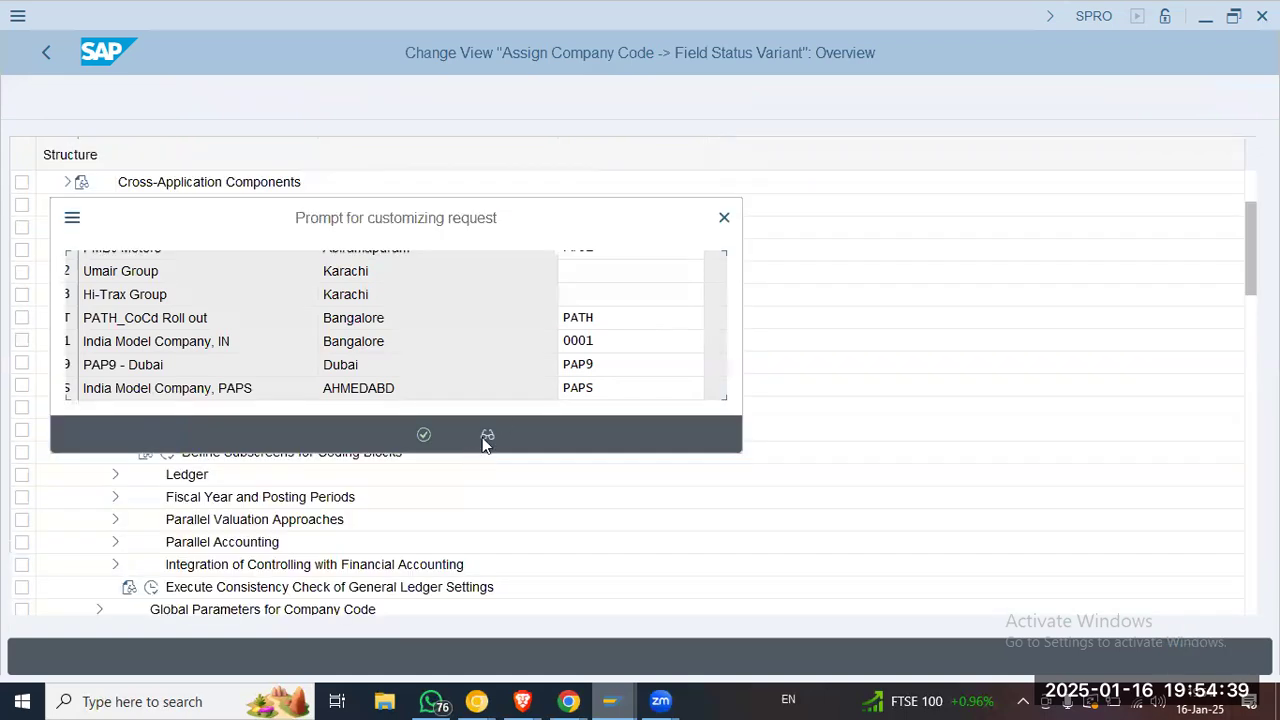
{"action": "left_click", "coordinate": [574, 430]}
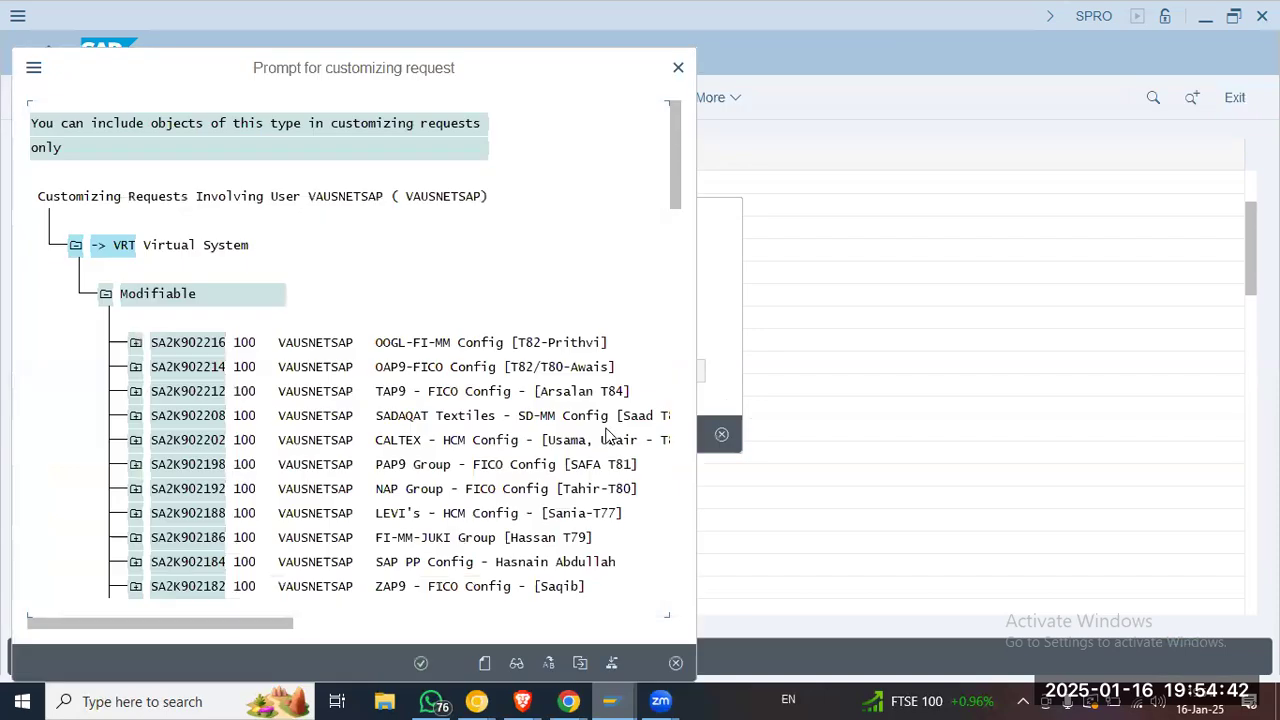
{"action": "double_click", "coordinate": [471, 342]}
{"action": "left_click", "coordinate": [424, 435]}
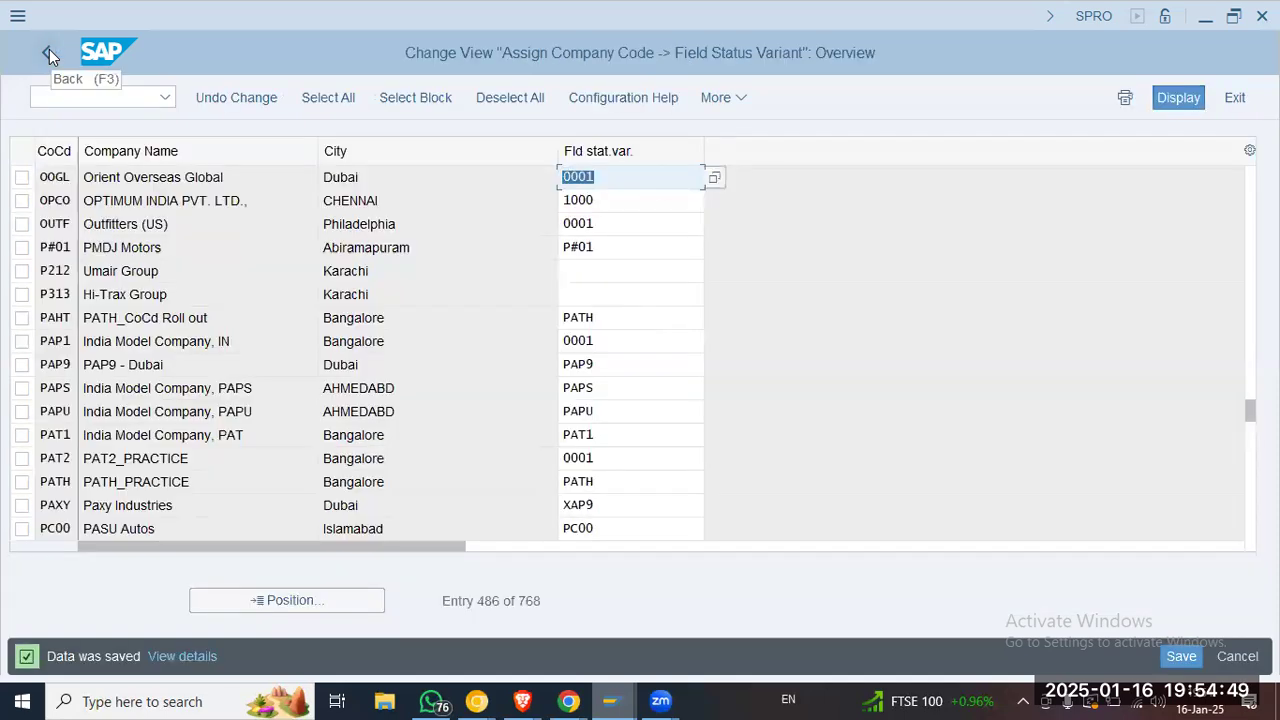
{"action": "left_click", "coordinate": [49, 52]}
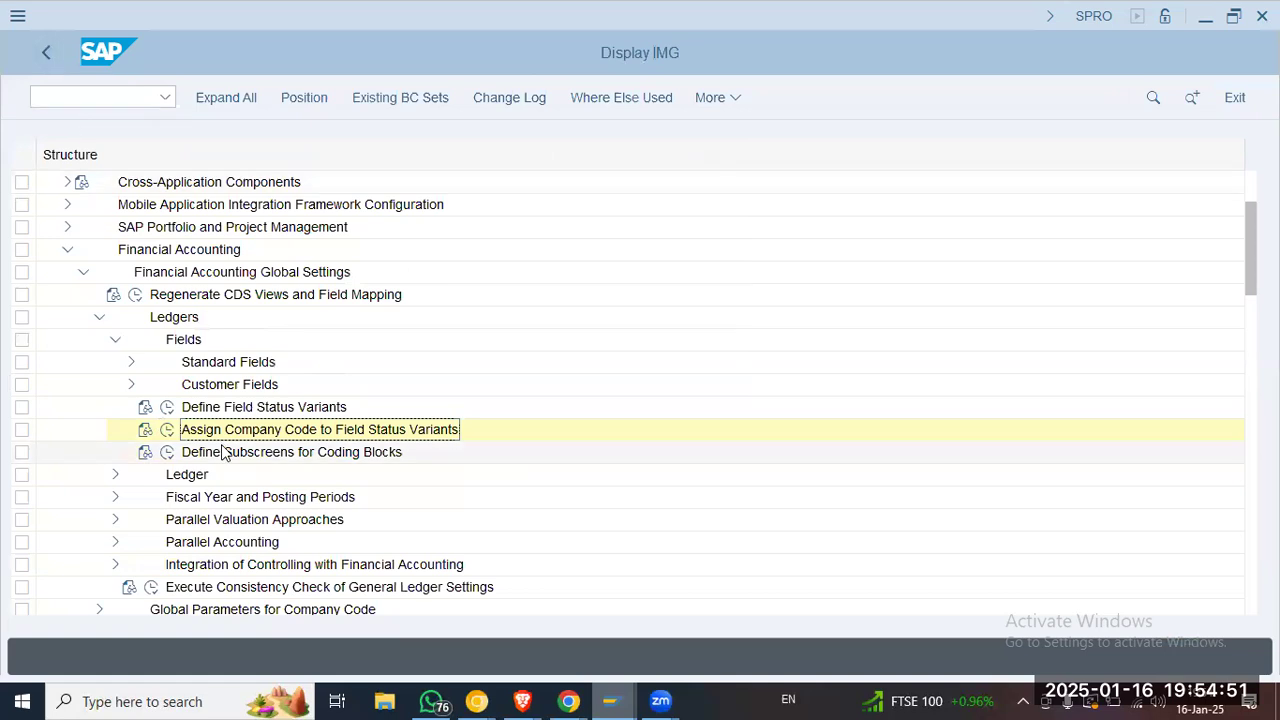
Open the Assign Company Code to a Fiscal Year Variant activity under Ledgers, Fiscal Year and Posting Periods
{"action": "left_click", "coordinate": [116, 341]}
{"action": "left_click", "coordinate": [115, 362]}
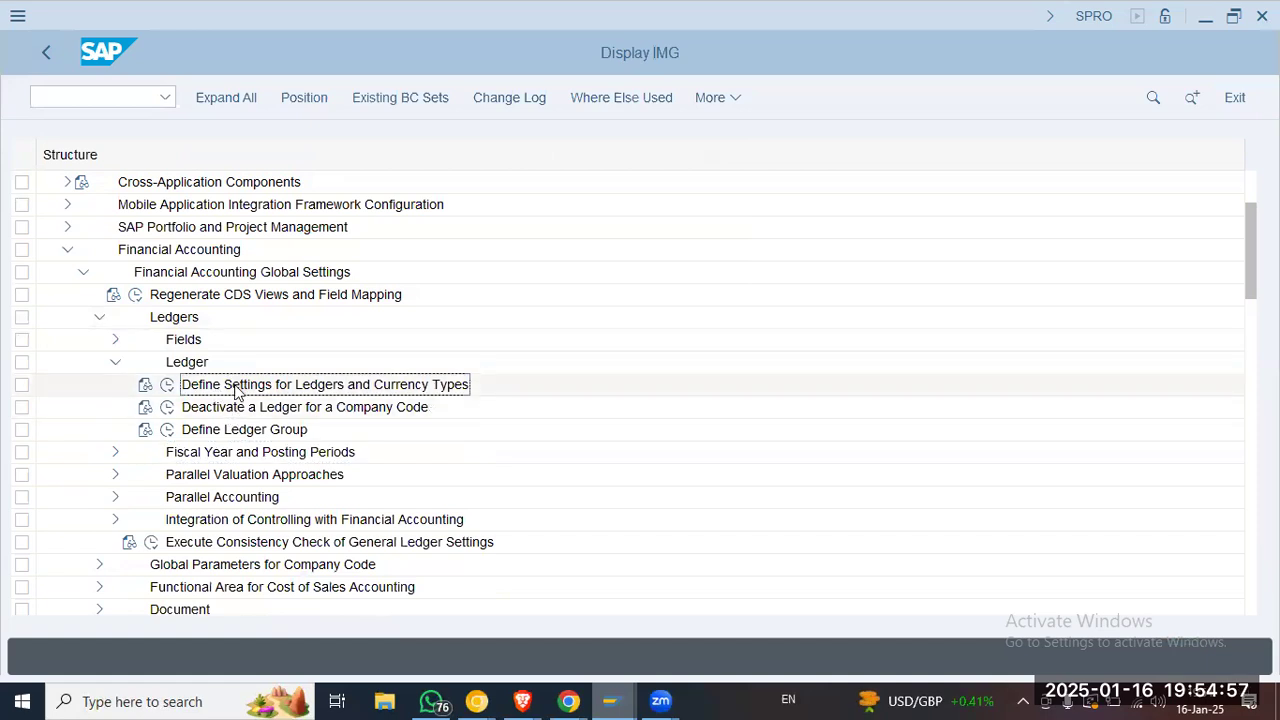
{"action": "left_click", "coordinate": [115, 363]}
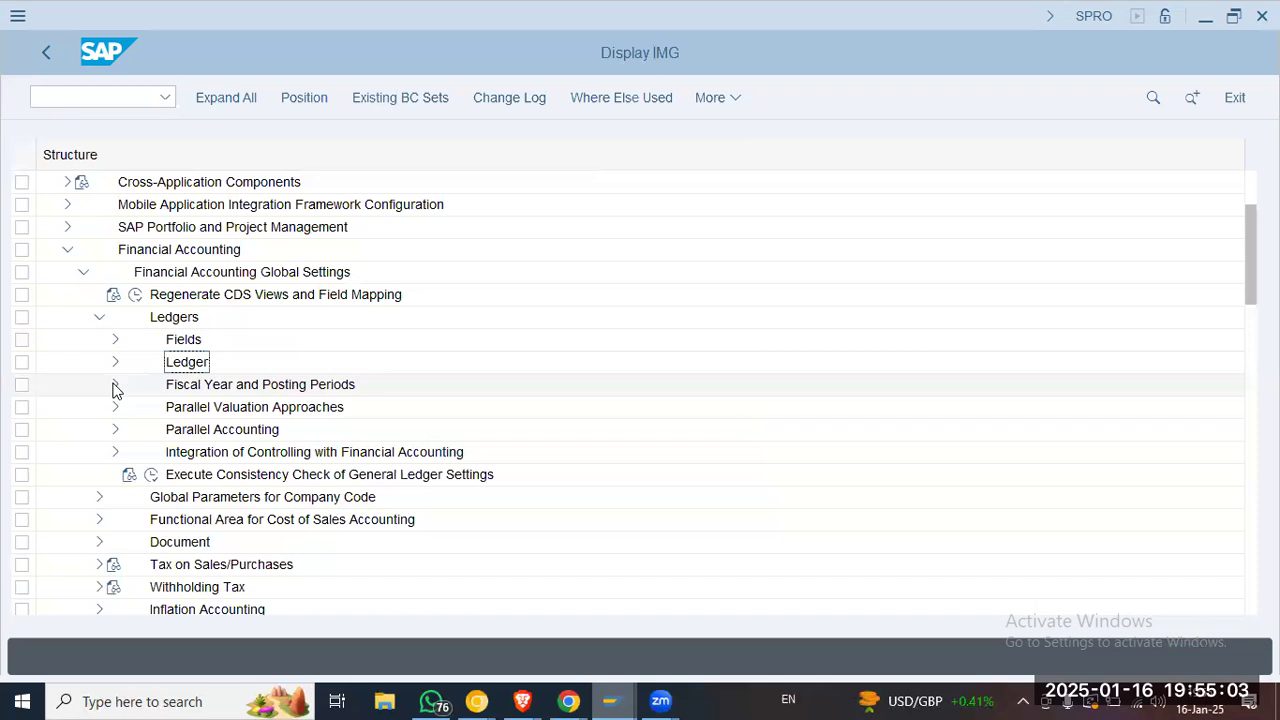
{"action": "left_click", "coordinate": [115, 388]}
{"action": "left_click", "coordinate": [186, 458]}
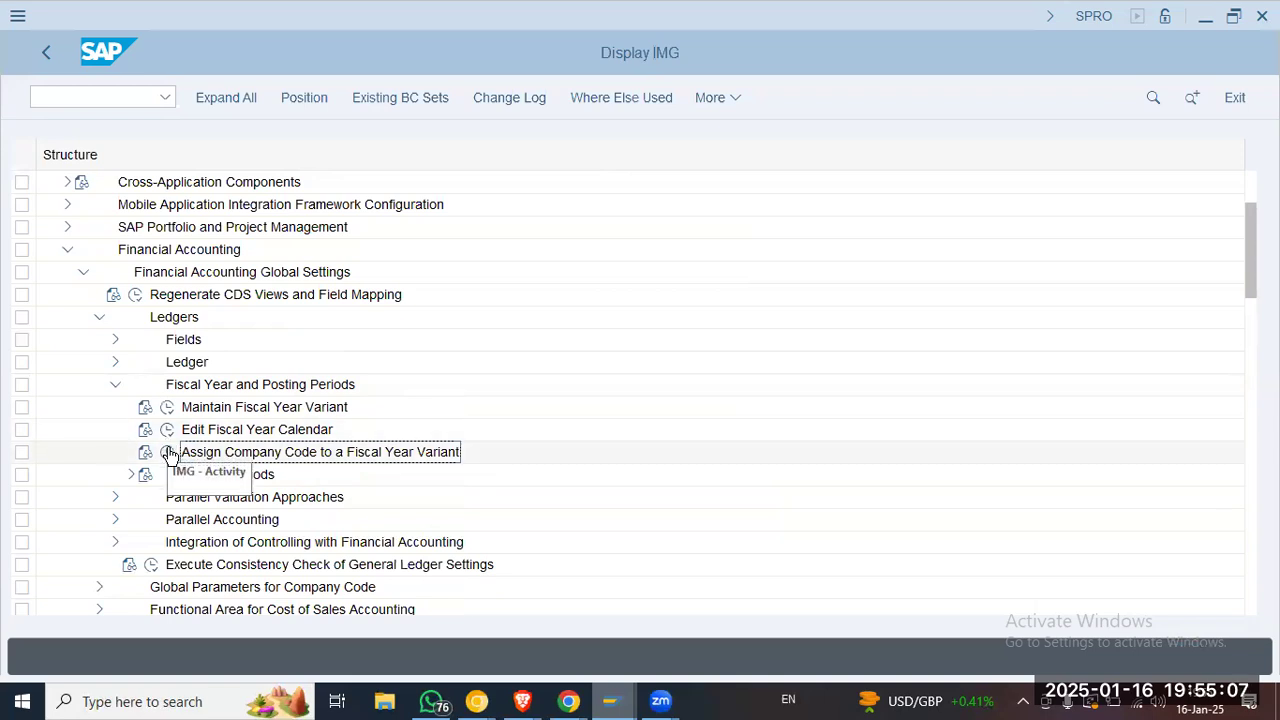
{"action": "left_click", "coordinate": [168, 453]}
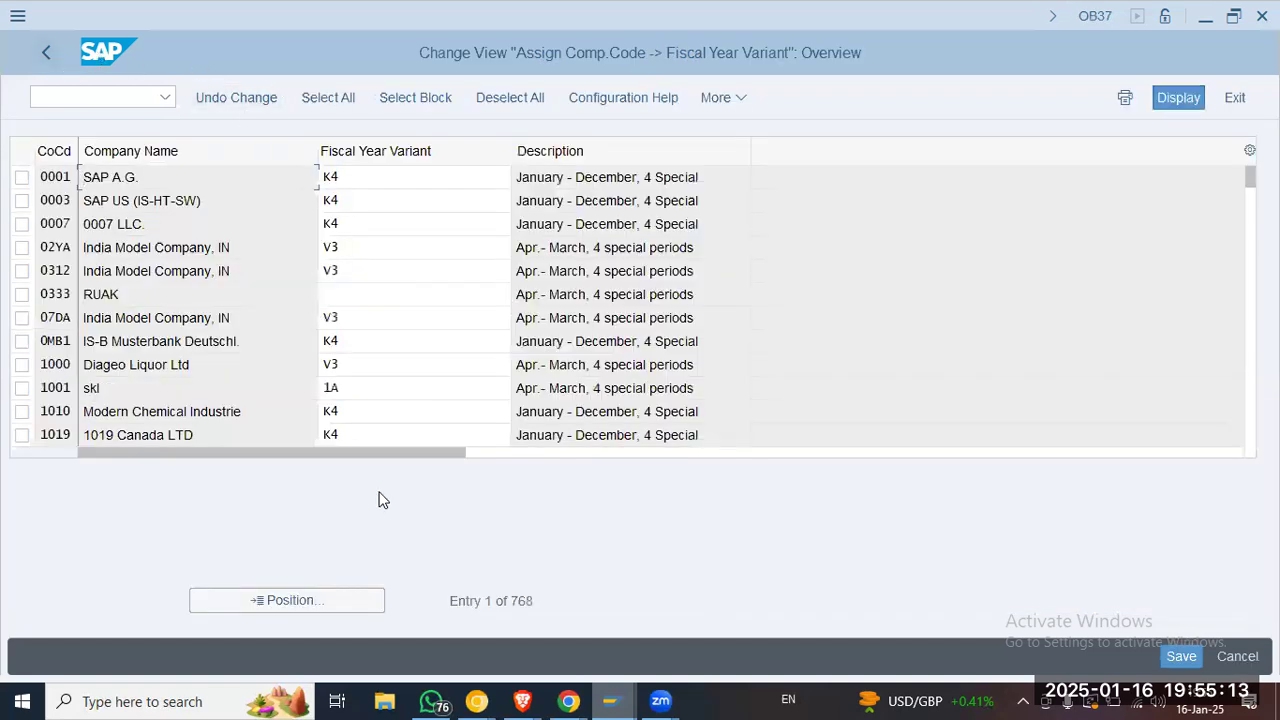
Find company code OOGL and assign fiscal year variant K4 to it
{"action": "left_click", "coordinate": [345, 600]}
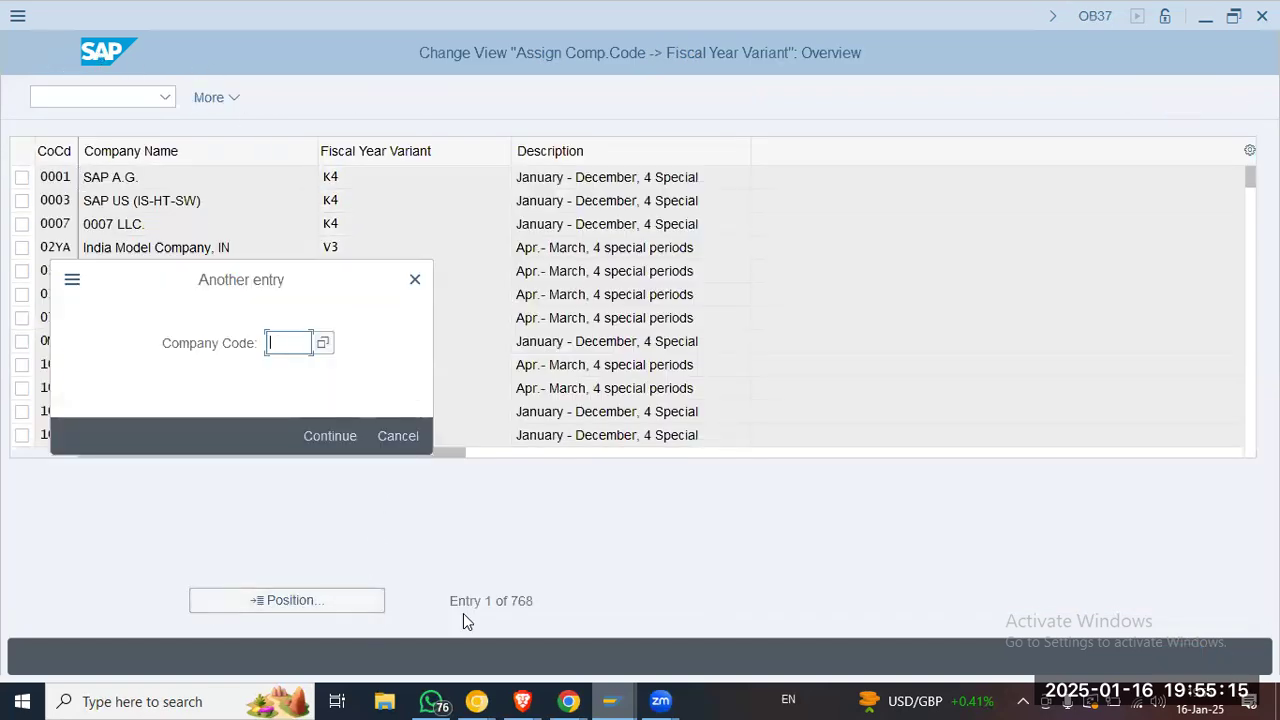
{"action": "type", "text": "oogl"}
{"action": "key", "text": "Return"}
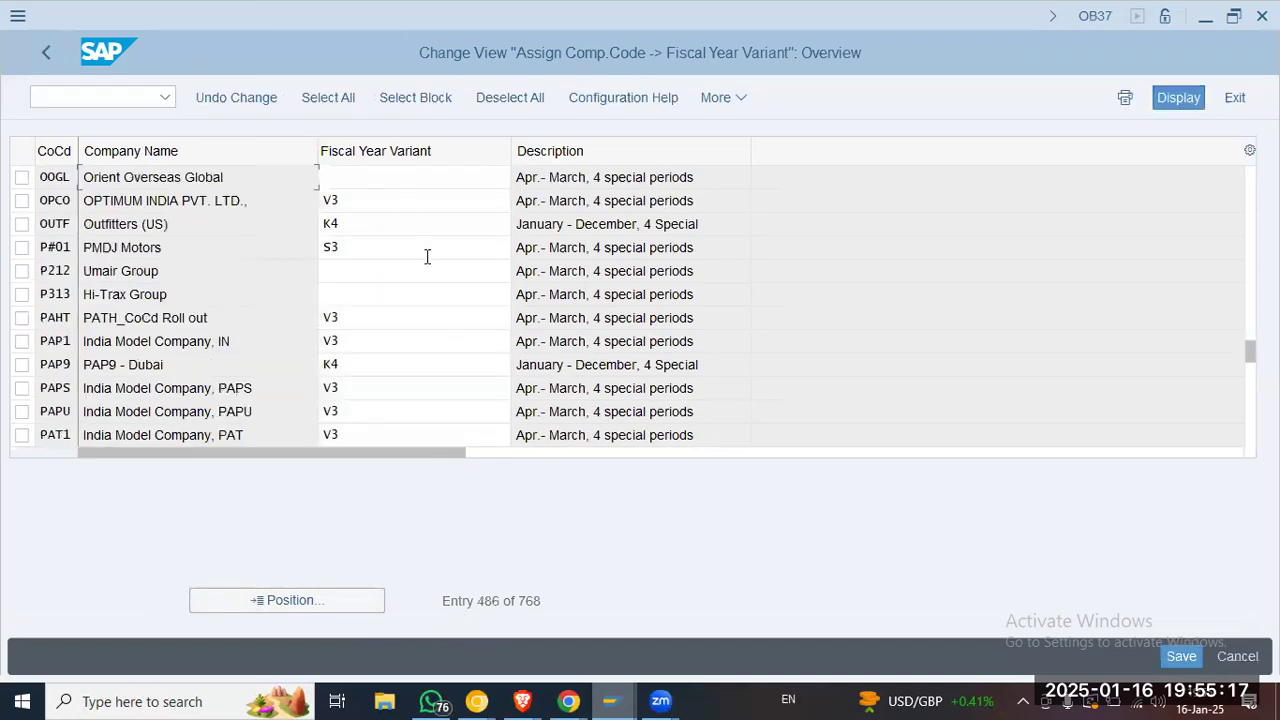
{"action": "left_click", "coordinate": [398, 177]}
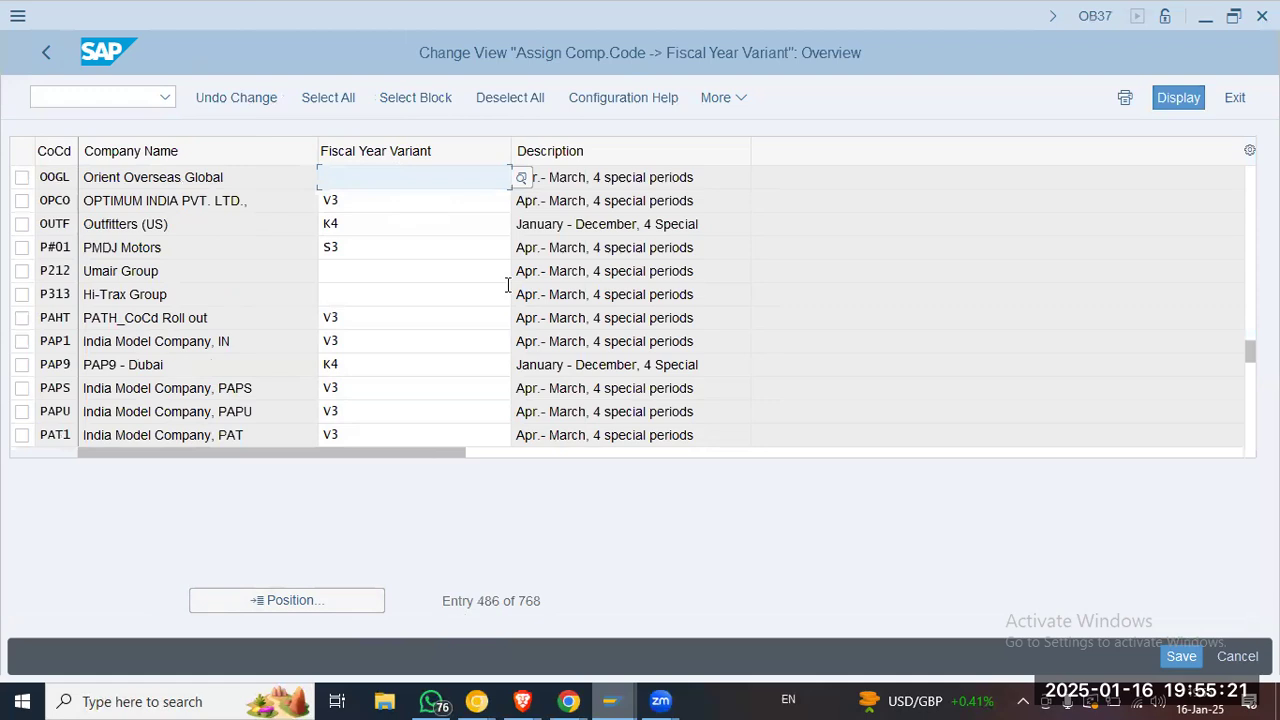
{"action": "type", "text": "K4"}
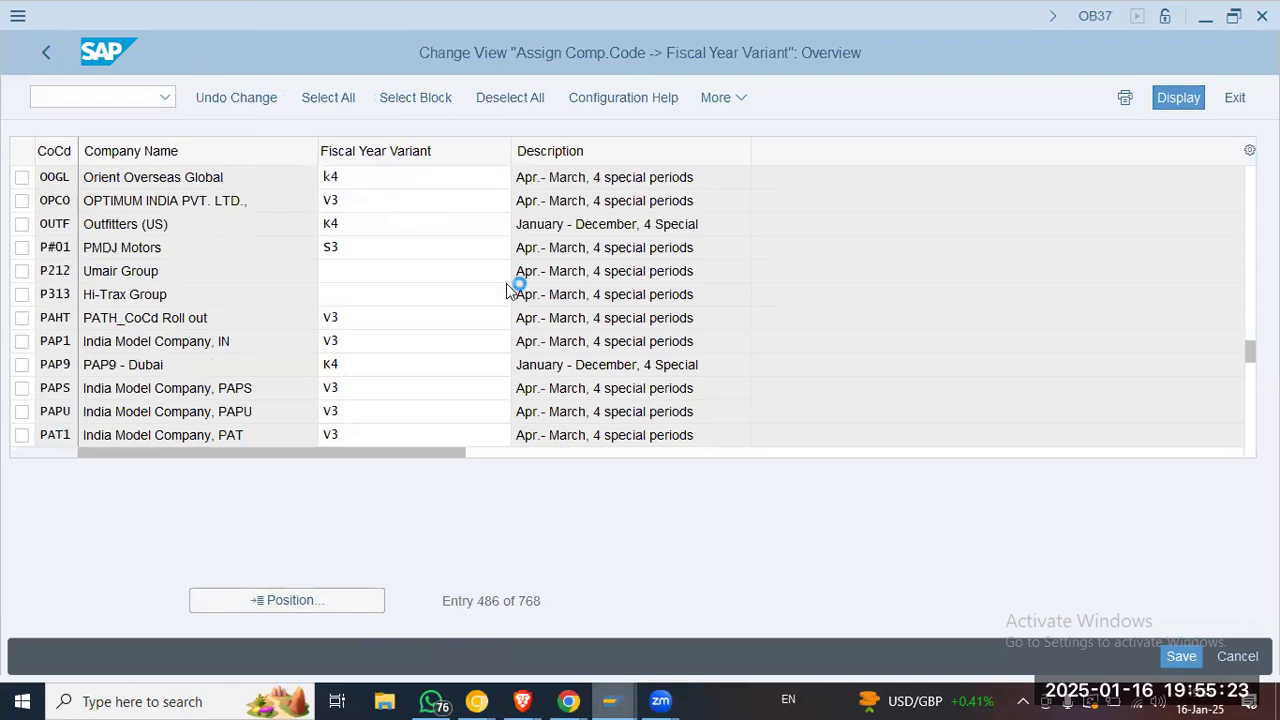
{"action": "key", "text": "Return"}
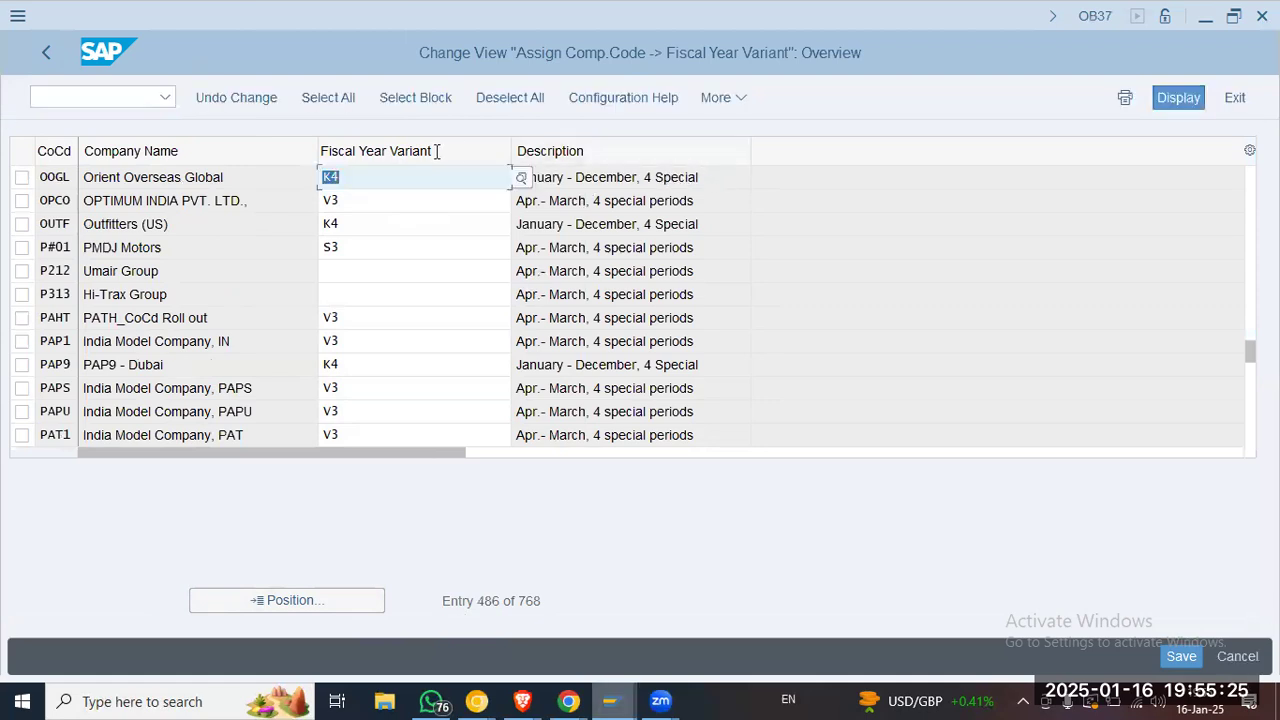
Examine the fiscal year variant descriptions, comparing the entry for OOGL with those of OPCO and PAP9
{"action": "key", "text": "Tab"}
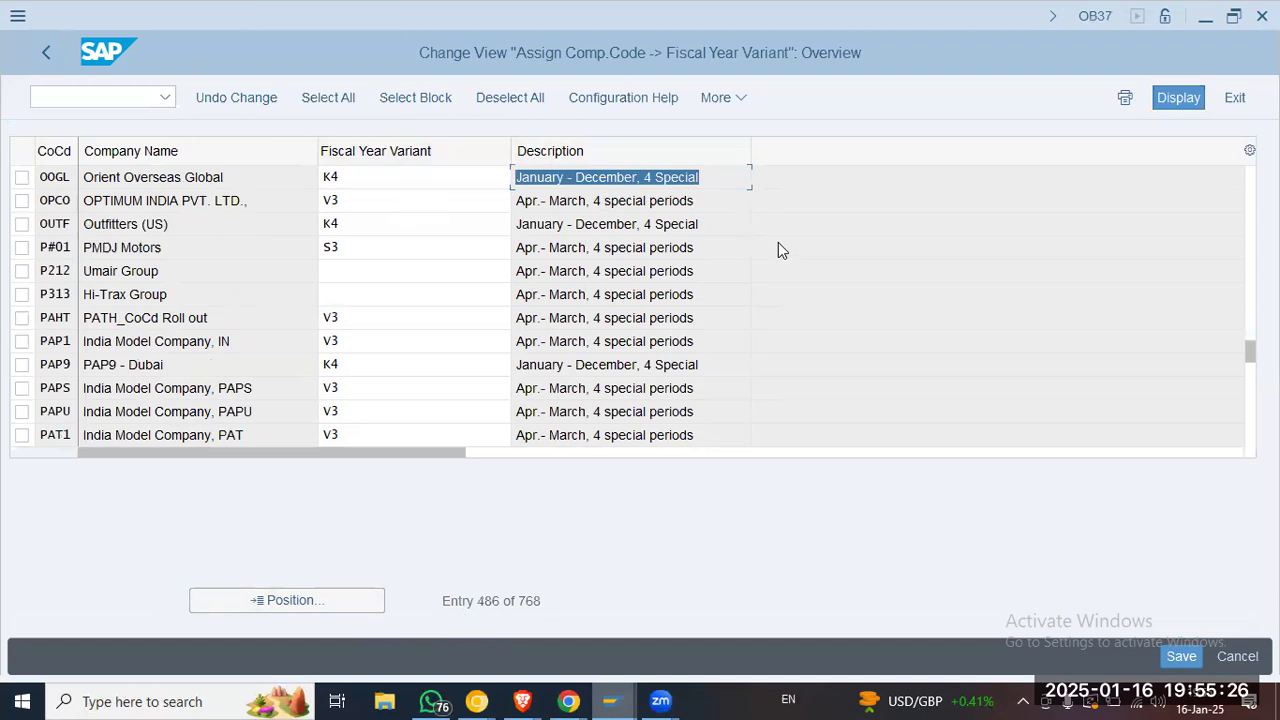
{"action": "left_click", "coordinate": [733, 178]}
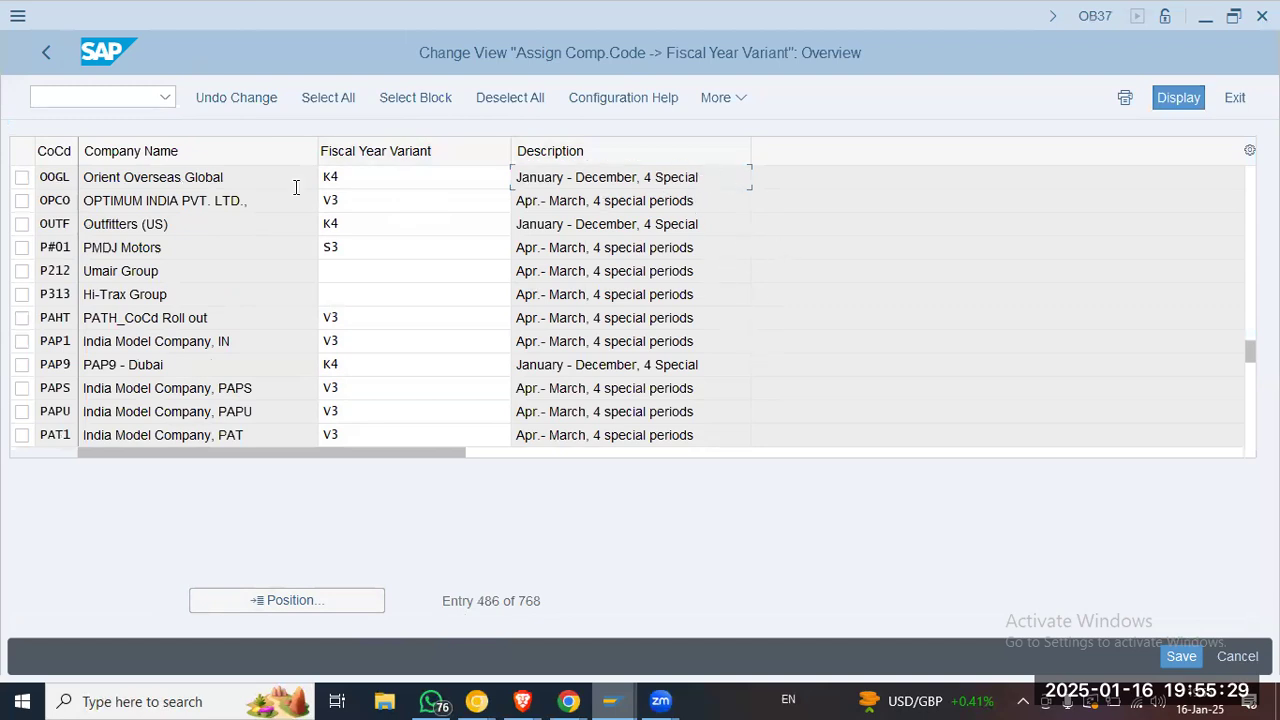
{"action": "left_click_drag", "start_coordinate": [733, 178], "coordinate": [296, 187]}
{"action": "left_click", "coordinate": [616, 177]}
{"action": "left_click_drag", "start_coordinate": [513, 177], "coordinate": [731, 191]}
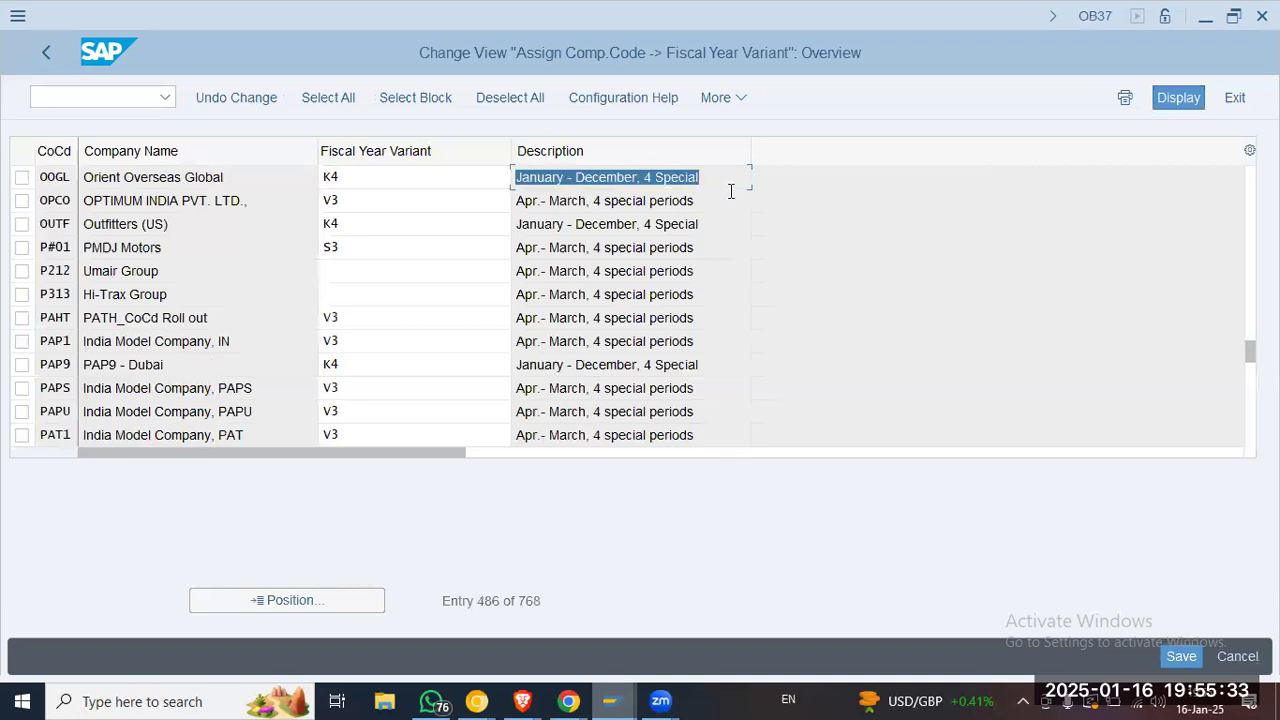
{"action": "left_click", "coordinate": [733, 183]}
{"action": "left_click_drag", "start_coordinate": [446, 167], "coordinate": [440, 167]}
{"action": "left_click", "coordinate": [583, 177]}
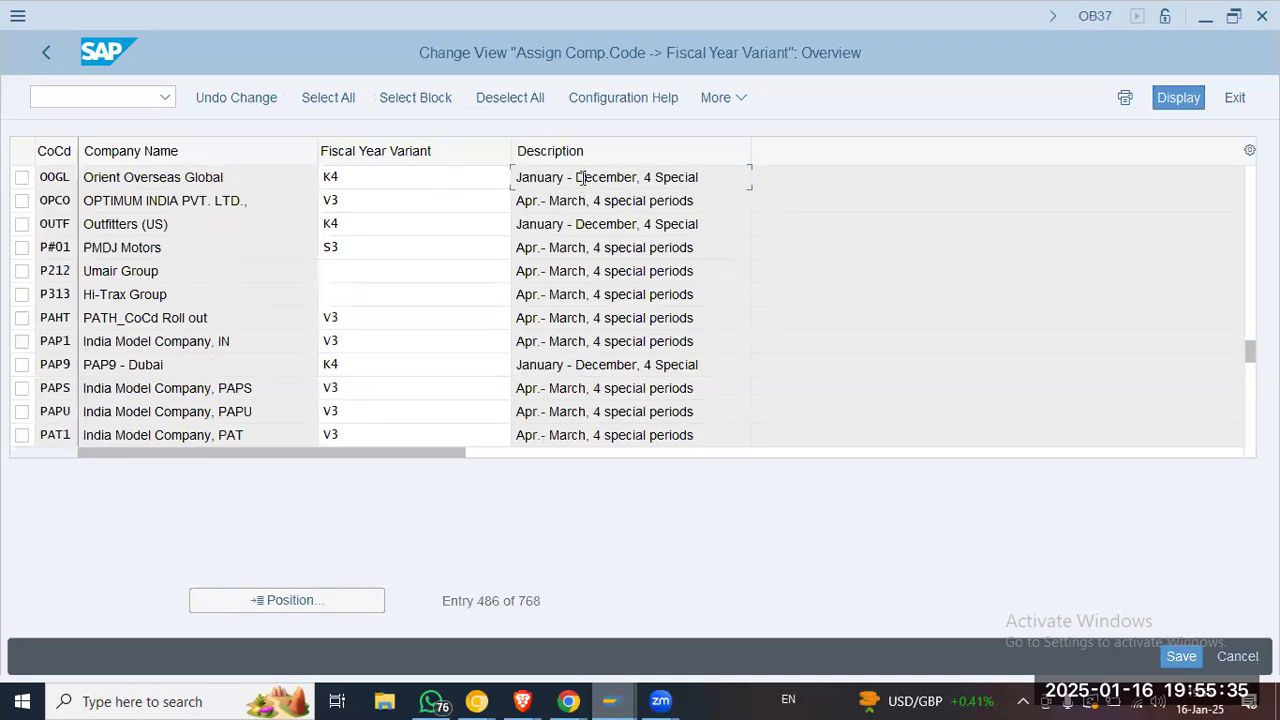
{"action": "left_click_drag", "start_coordinate": [519, 178], "coordinate": [737, 191]}
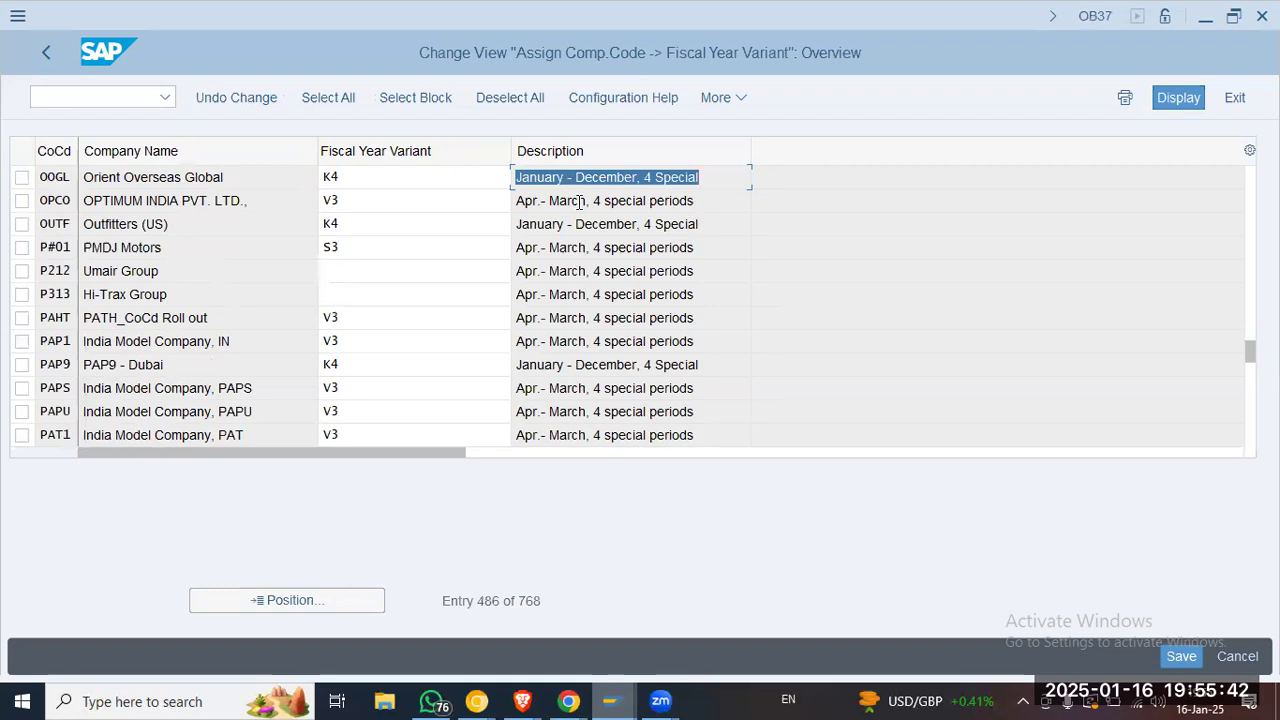
{"action": "left_click", "coordinate": [685, 178]}
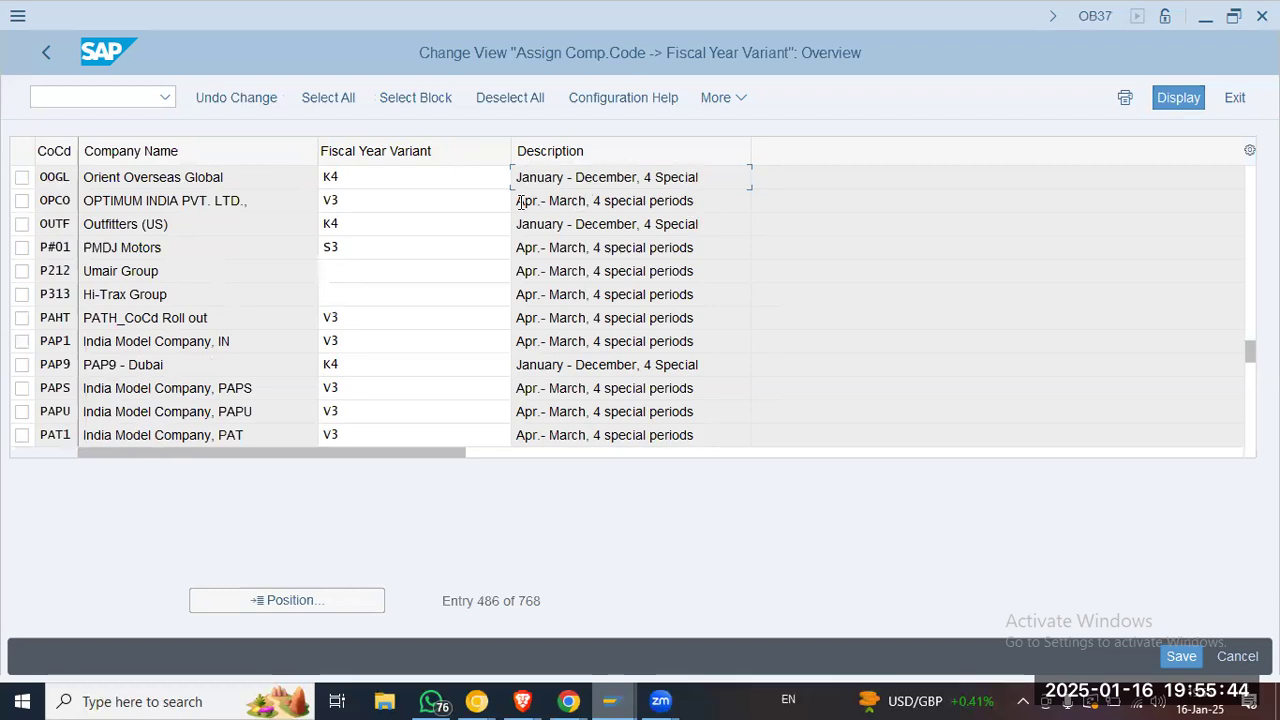
{"action": "left_click_drag", "start_coordinate": [518, 200], "coordinate": [730, 210]}
{"action": "left_click", "coordinate": [566, 204]}
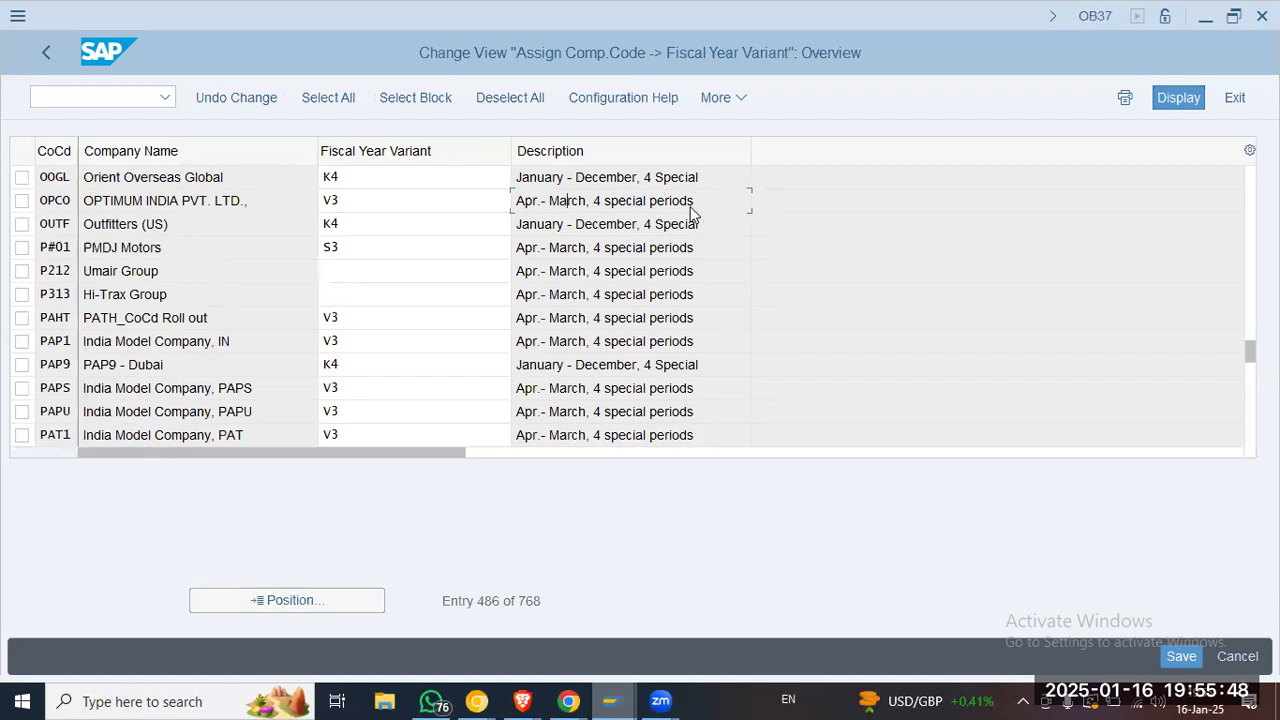
{"action": "left_click_drag", "start_coordinate": [524, 225], "coordinate": [423, 123]}
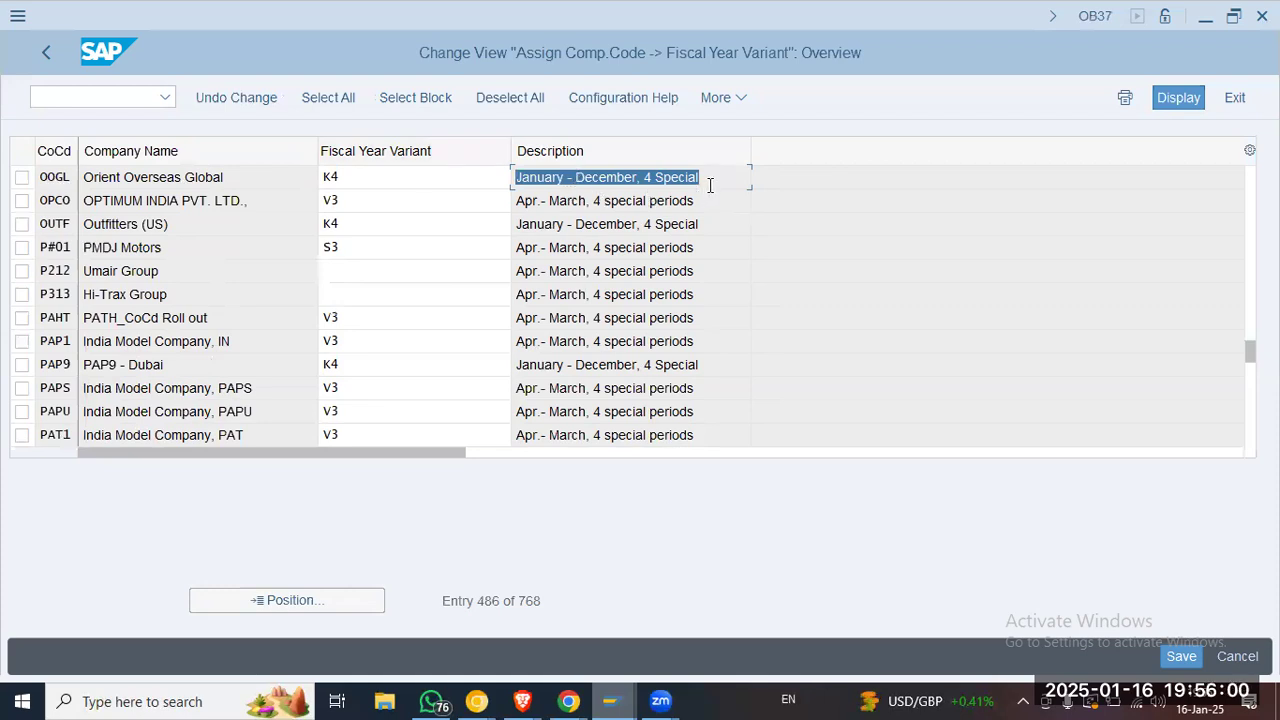
{"action": "left_click", "coordinate": [723, 372]}
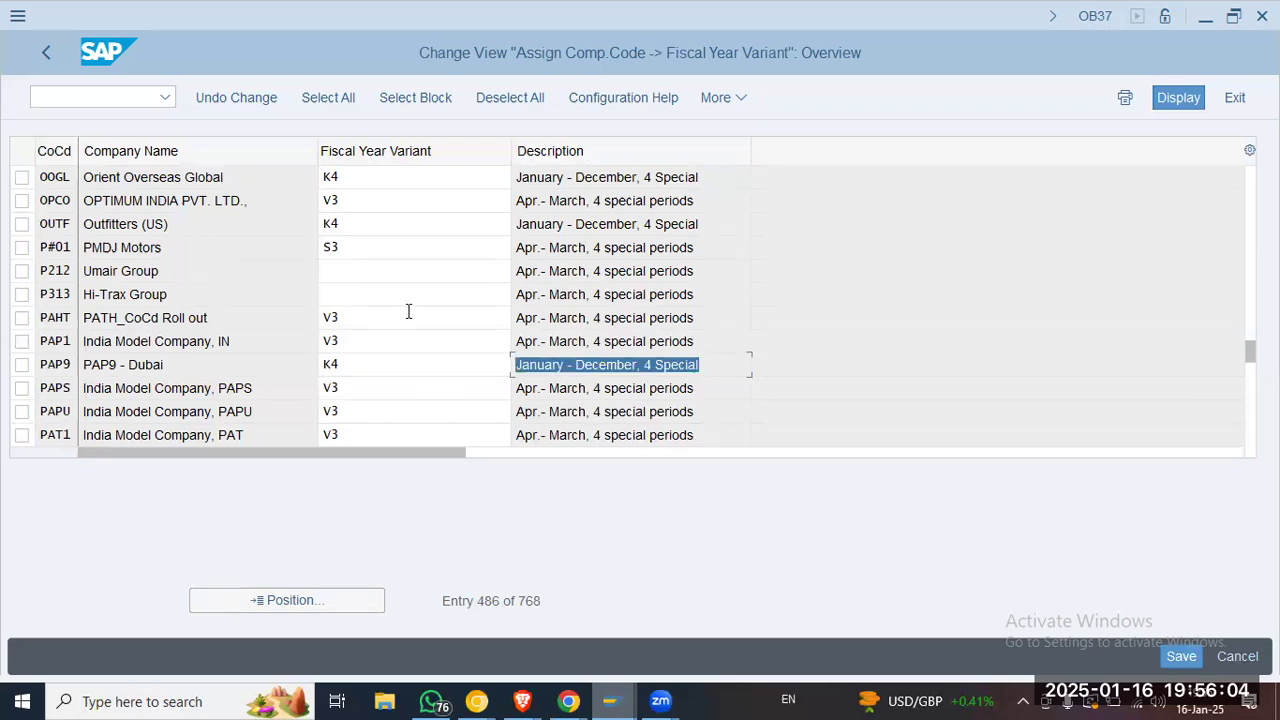
{"action": "left_click", "coordinate": [670, 367]}
{"action": "left_click_drag", "start_coordinate": [736, 362], "coordinate": [456, 358]}
{"action": "left_click", "coordinate": [522, 180]}
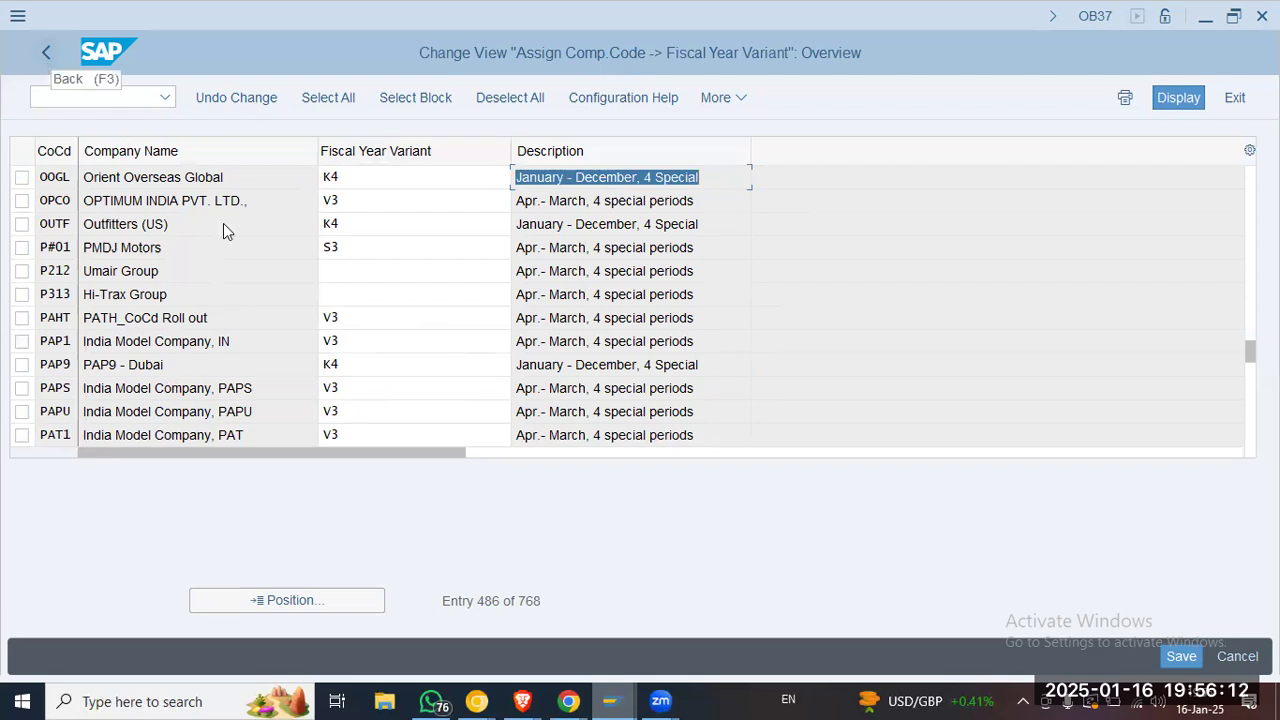
Save the fiscal year variant assignment to the OOGL-FI-MM Config customizing request and return to the implementation guide
{"action": "left_click", "coordinate": [1176, 655]}
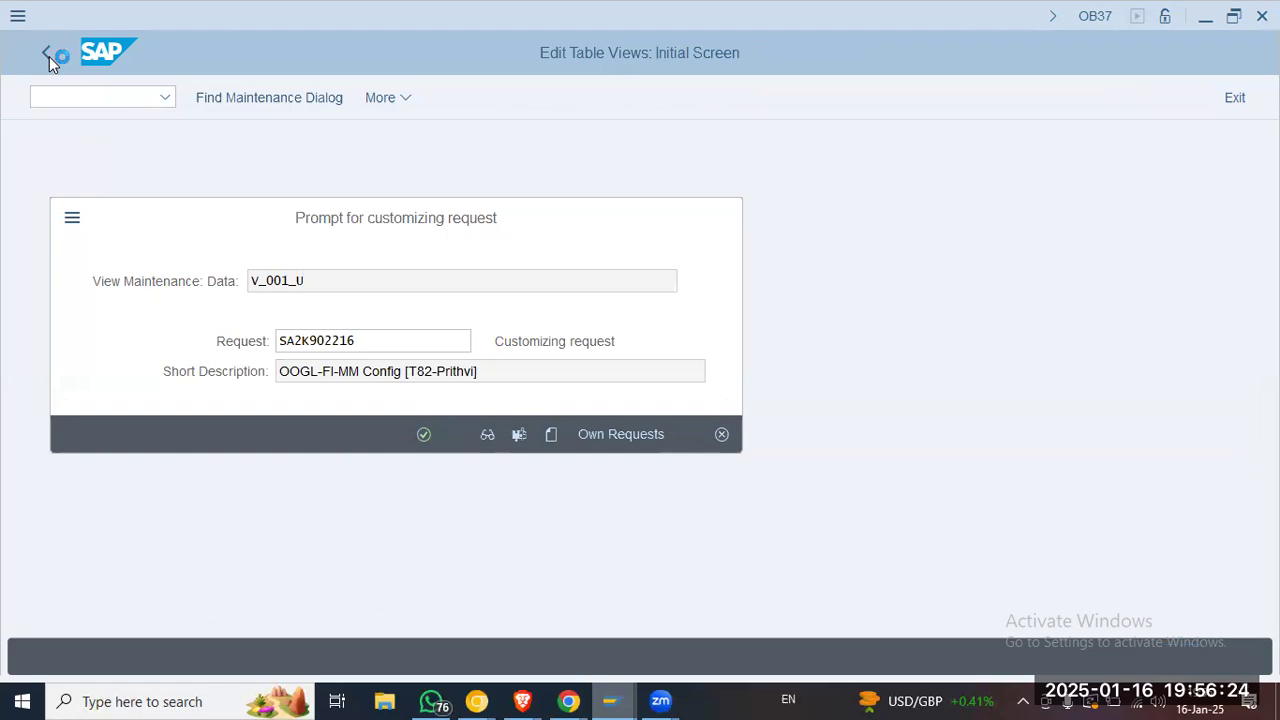
{"action": "key", "text": "Return"}
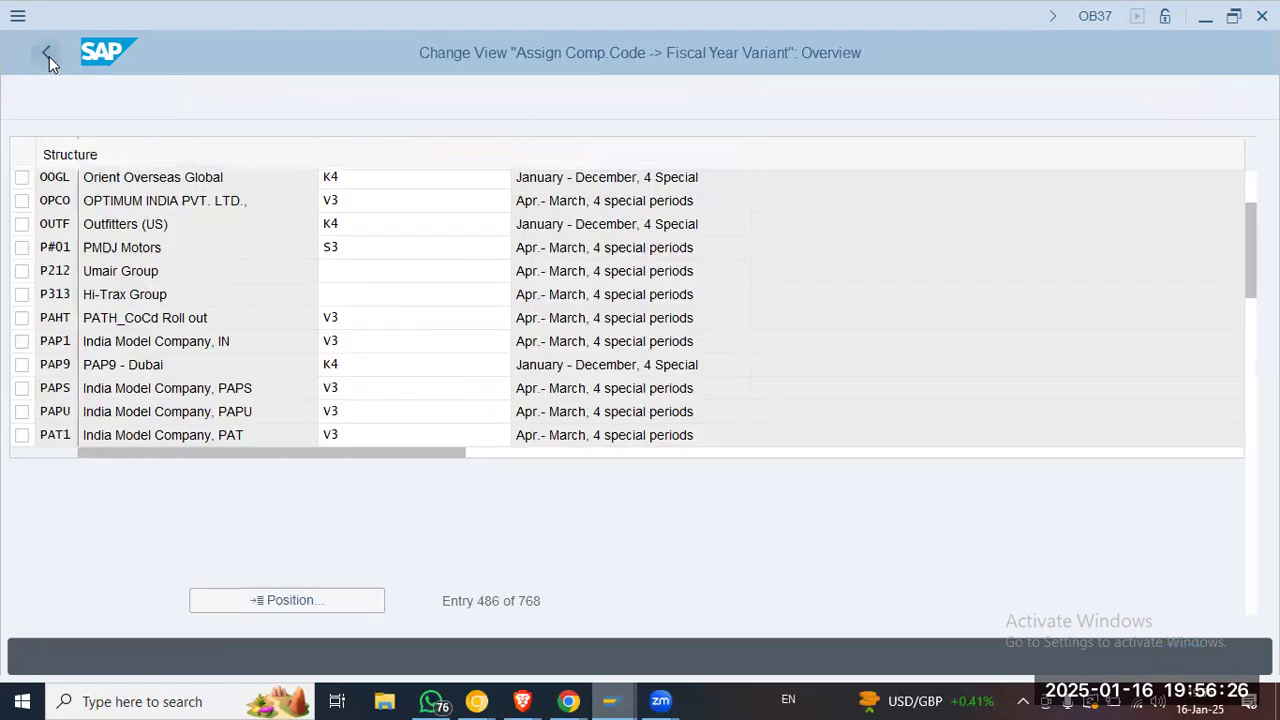
{"action": "left_click", "coordinate": [47, 54]}
Open the Assign Variants to Company Code activity under Posting Periods and find company code OOGL
{"action": "left_click", "coordinate": [131, 475]}
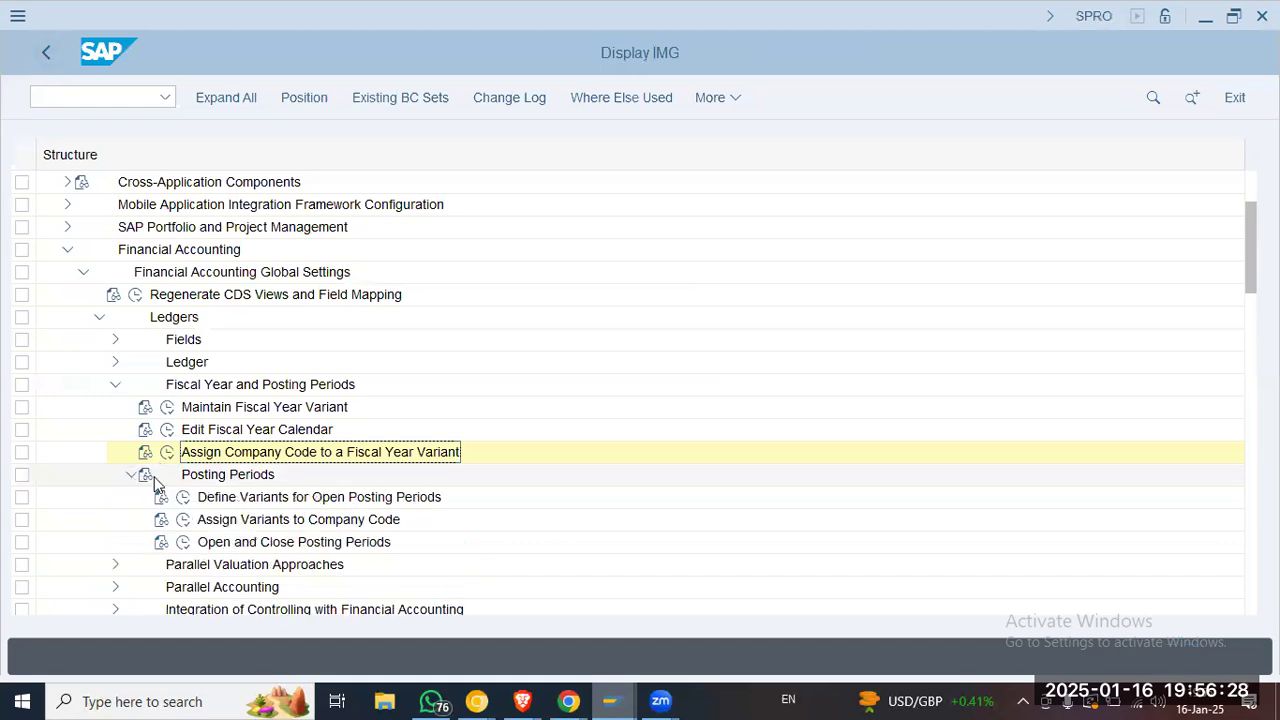
{"action": "left_click", "coordinate": [178, 522]}
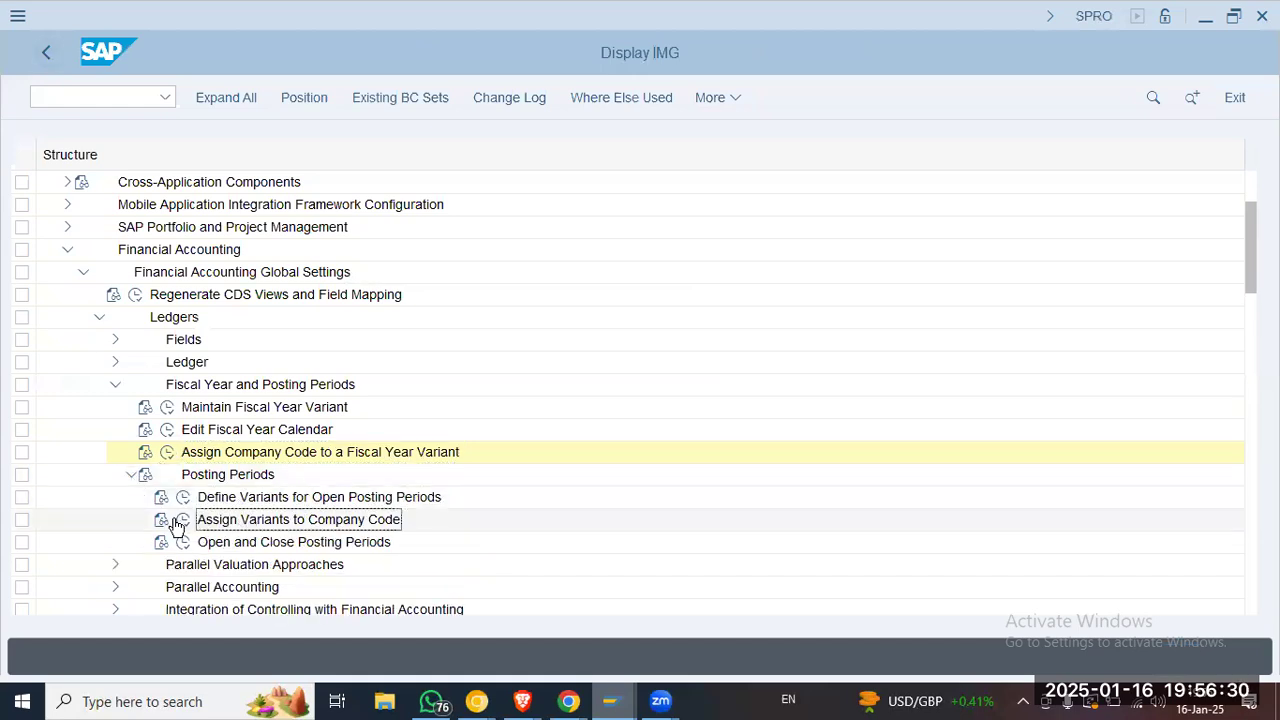
{"action": "left_click", "coordinate": [185, 521]}
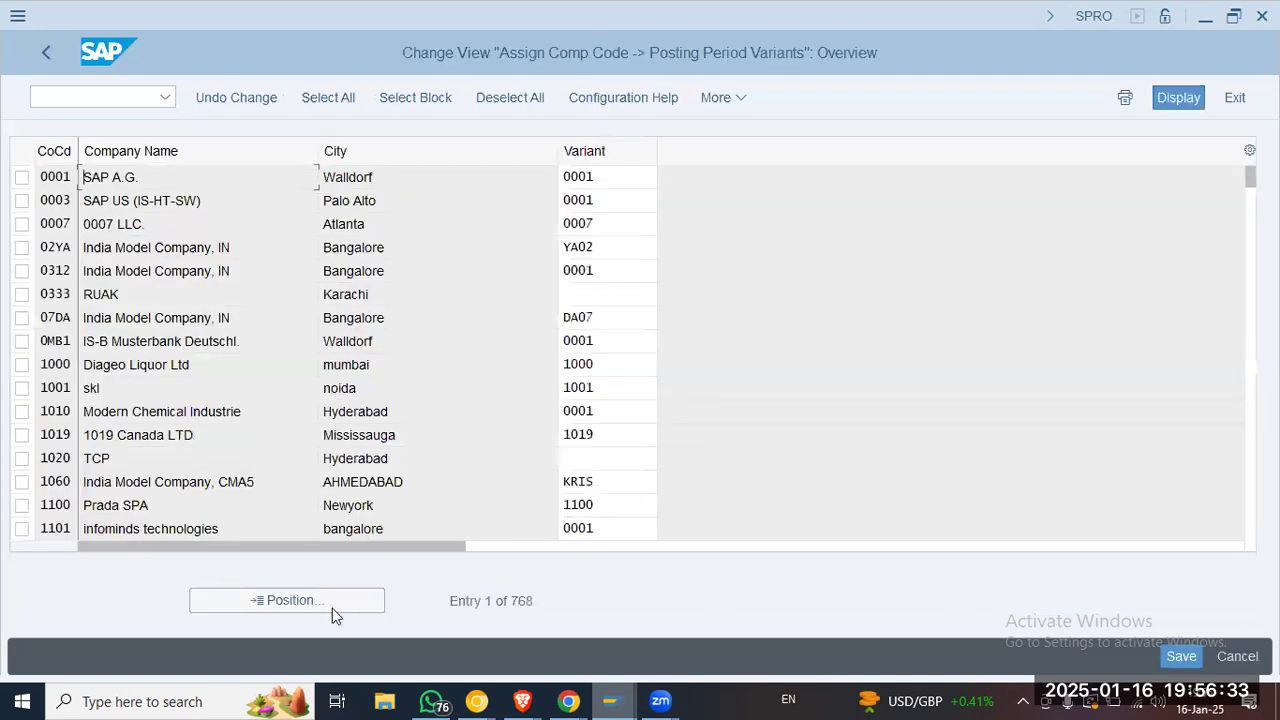
{"action": "left_click", "coordinate": [332, 604]}
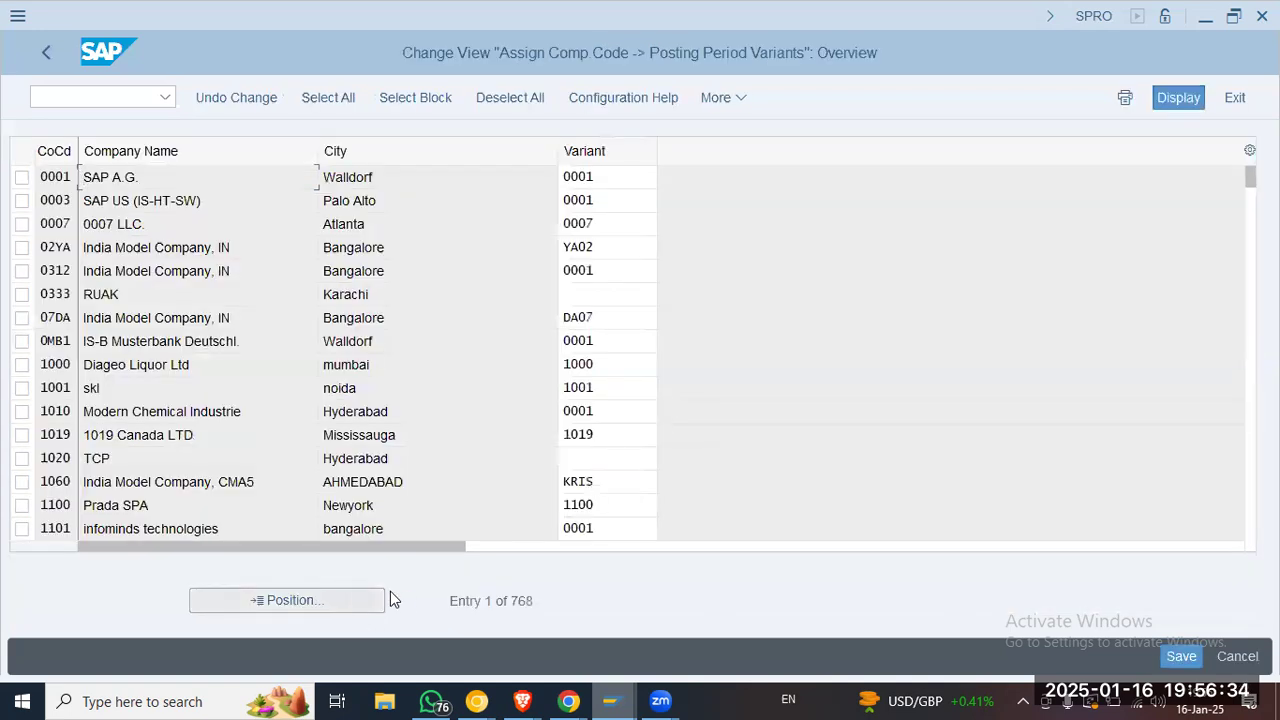
{"action": "type", "text": "oogl"}
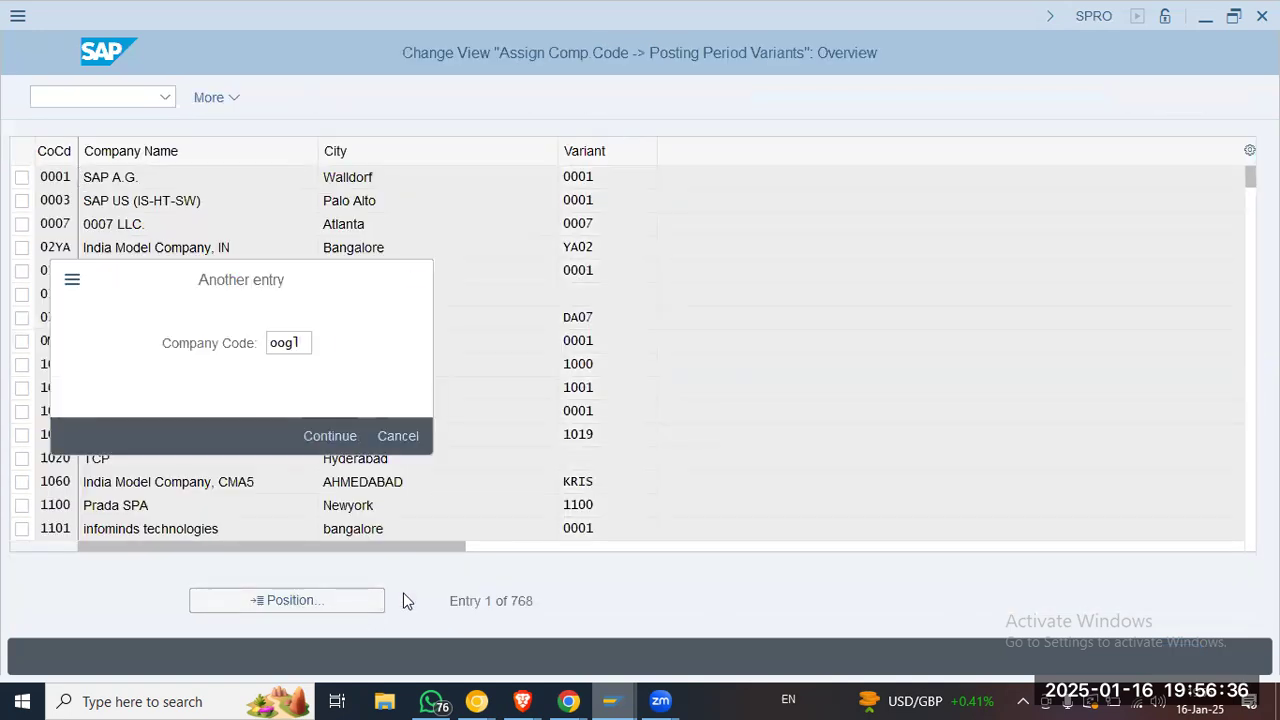
{"action": "key", "text": "Return"}
Assign posting period variant AA42 to company code OOGL and save it to the OOGL-FI-MM Config customizing request, returning to the implementation guide
{"action": "left_click", "coordinate": [600, 178]}
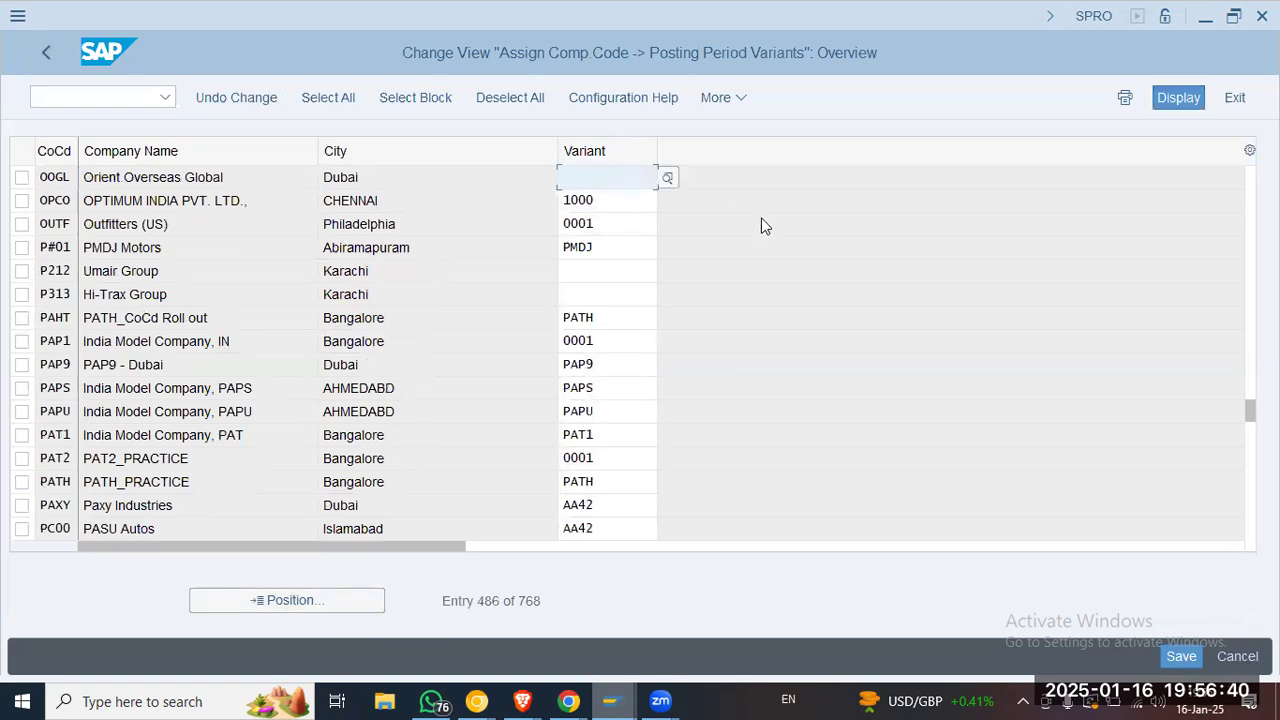
{"action": "type", "text": "aa42"}
{"action": "key", "text": "Return"}
{"action": "left_click", "coordinate": [1181, 657]}
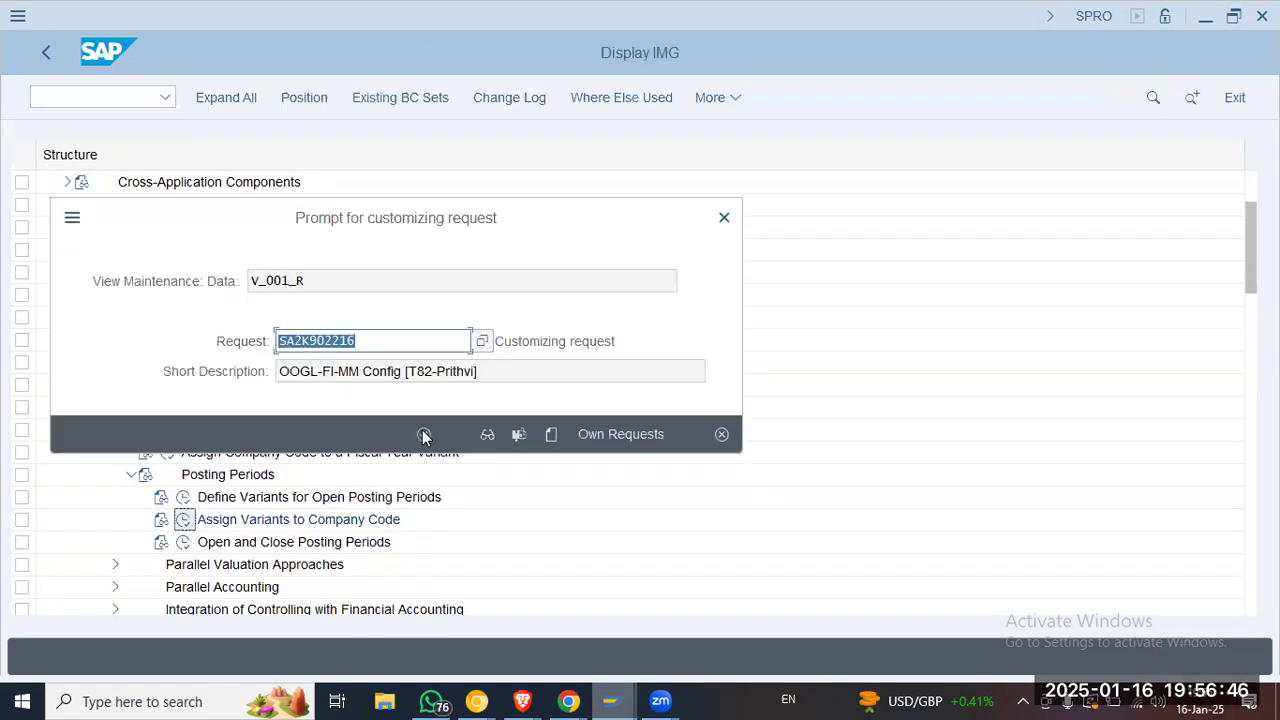
{"action": "left_click", "coordinate": [423, 435]}
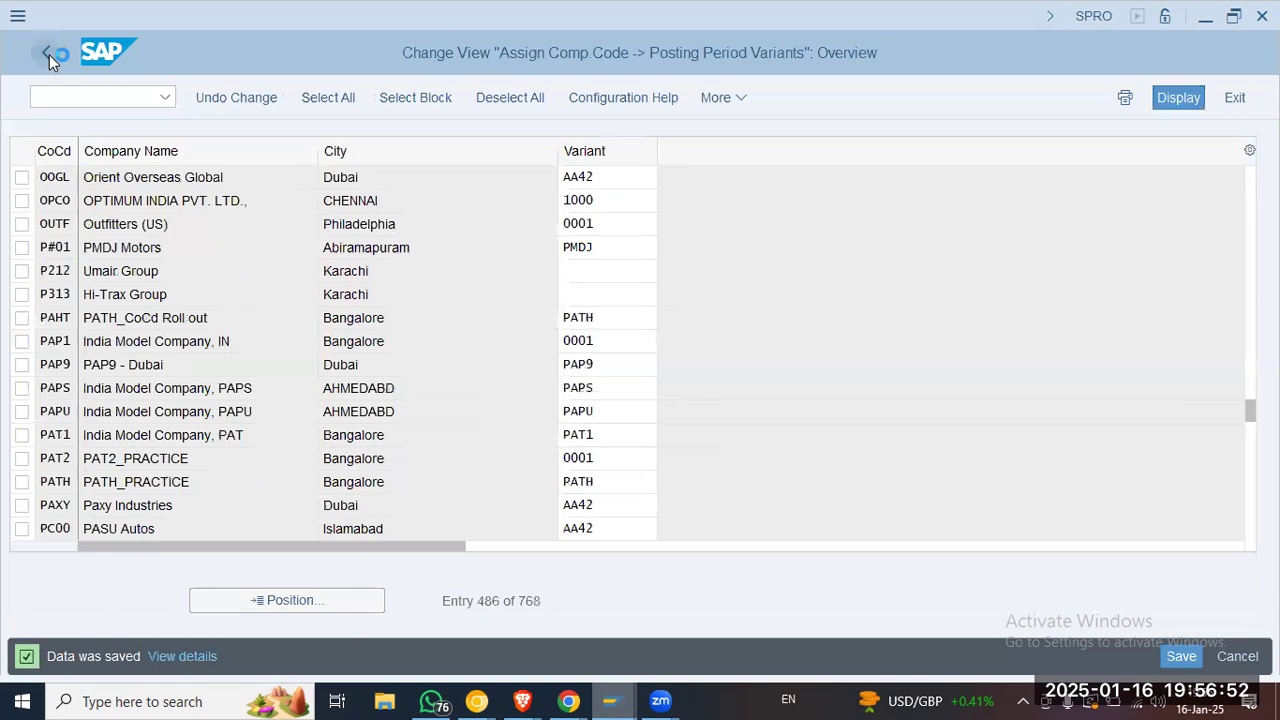
{"action": "left_click", "coordinate": [47, 53]}
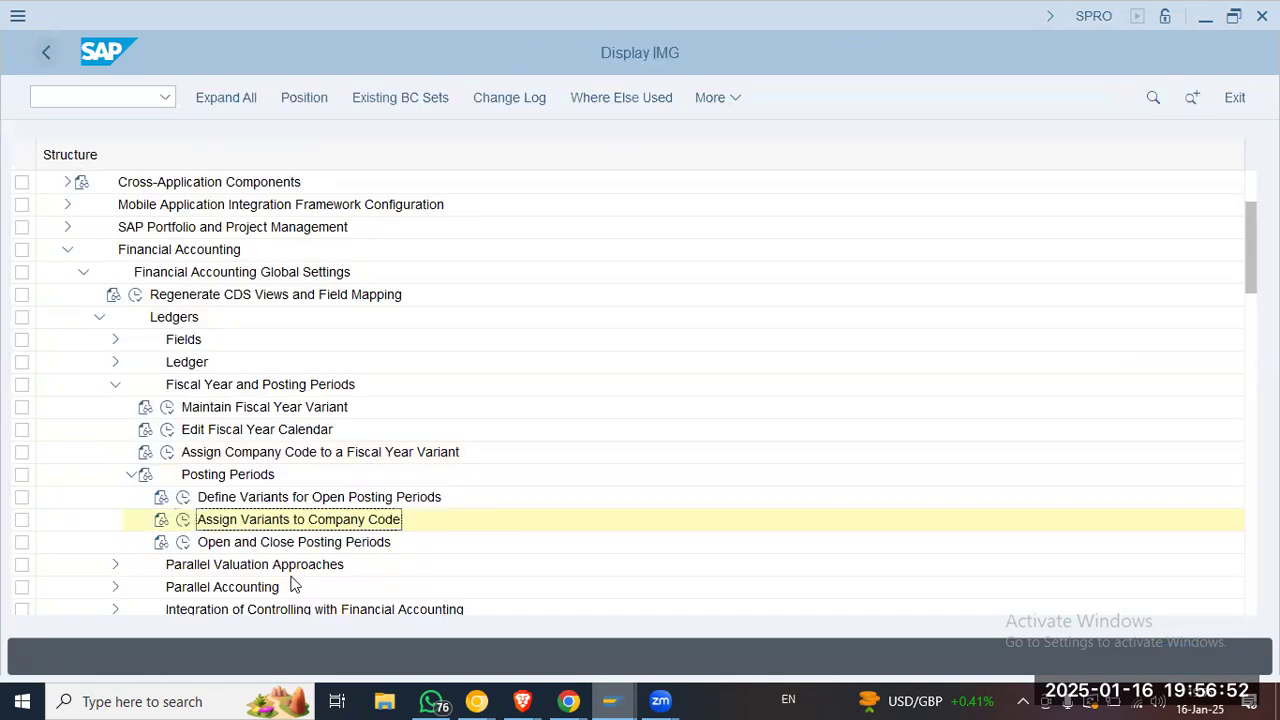
Open the Open and Close Posting Periods activity for posting period variant AA42
{"action": "left_click", "coordinate": [183, 542]}
{"action": "type", "text": "aa42"}
{"action": "key", "text": "Return"}
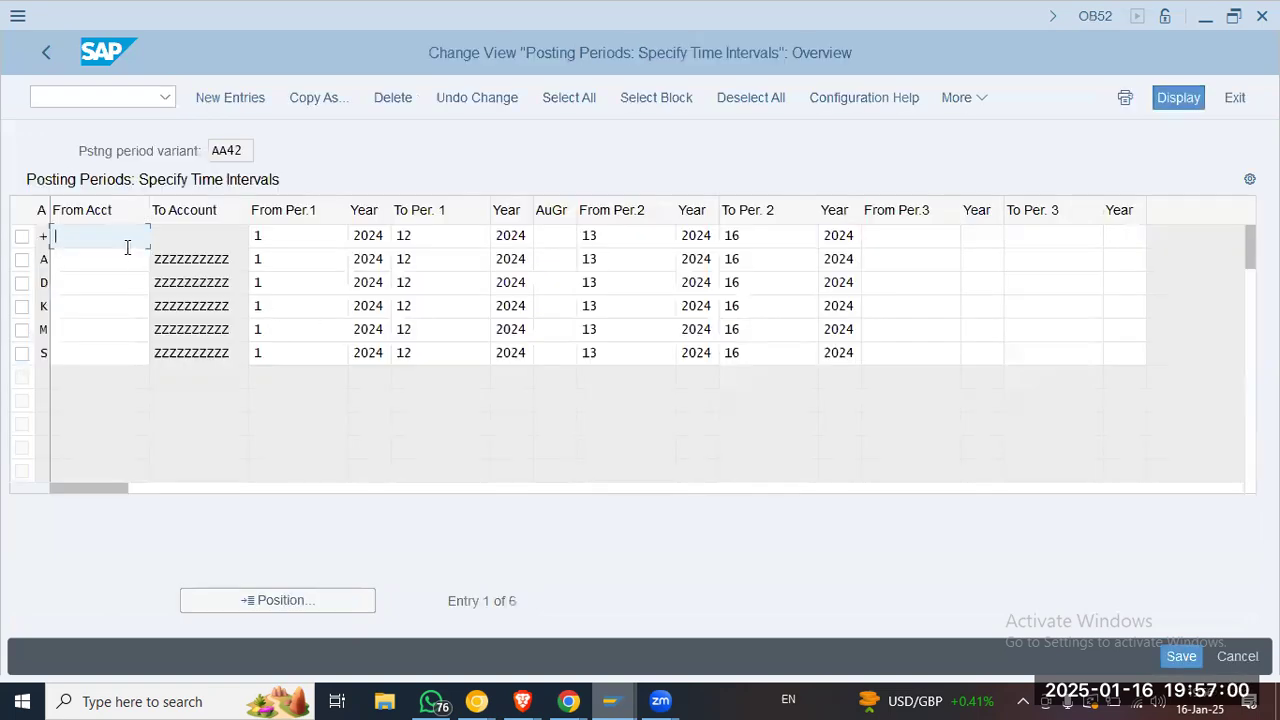
Examine the period intervals and years of variant AA42, comparing the from and to periods in the + row
{"action": "key", "text": "Tab"}
{"action": "left_click", "coordinate": [657, 258]}
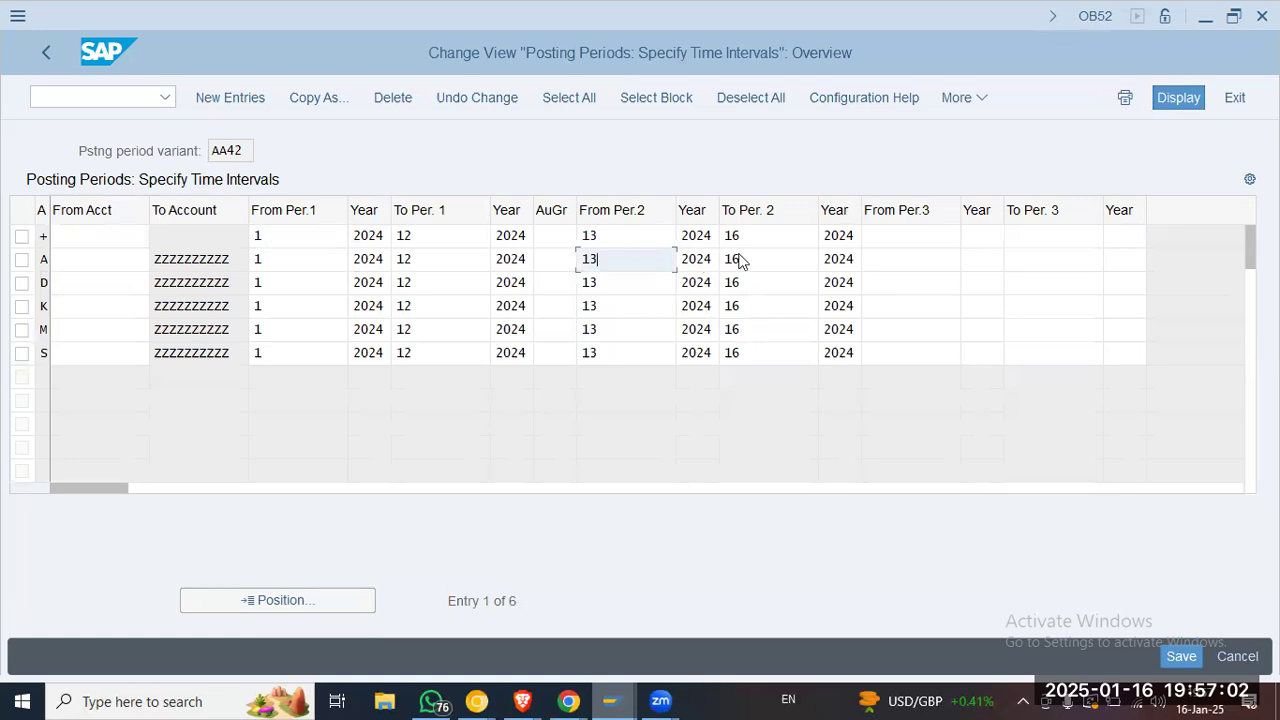
{"action": "left_click", "coordinate": [785, 240]}
{"action": "left_click", "coordinate": [906, 240]}
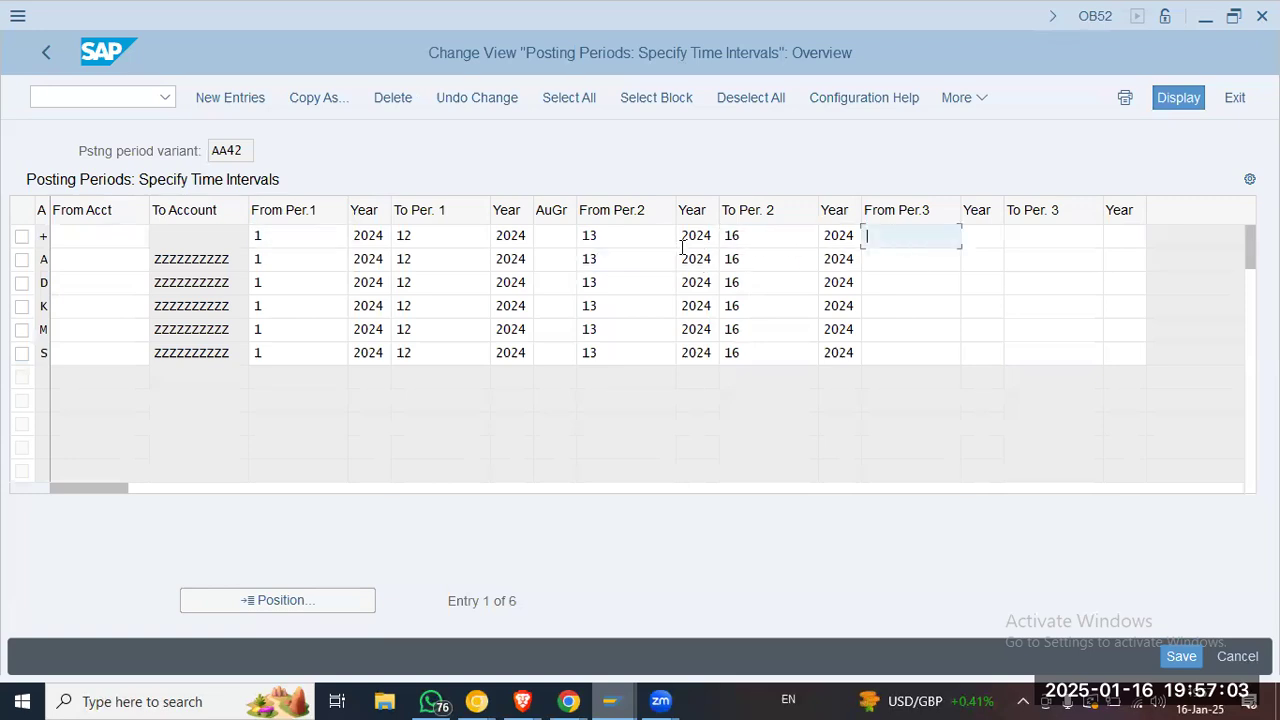
{"action": "left_click", "coordinate": [304, 238]}
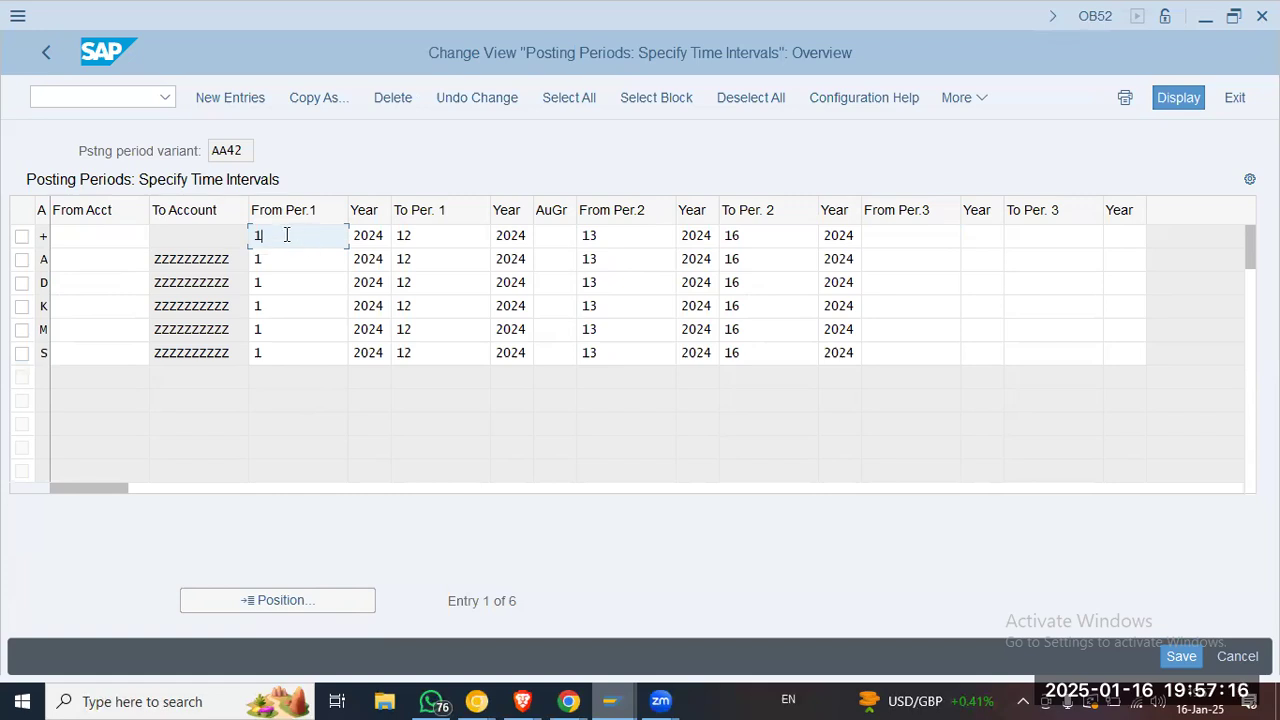
{"action": "left_click_drag", "start_coordinate": [380, 237], "coordinate": [409, 241]}
{"action": "left_click", "coordinate": [460, 238]}
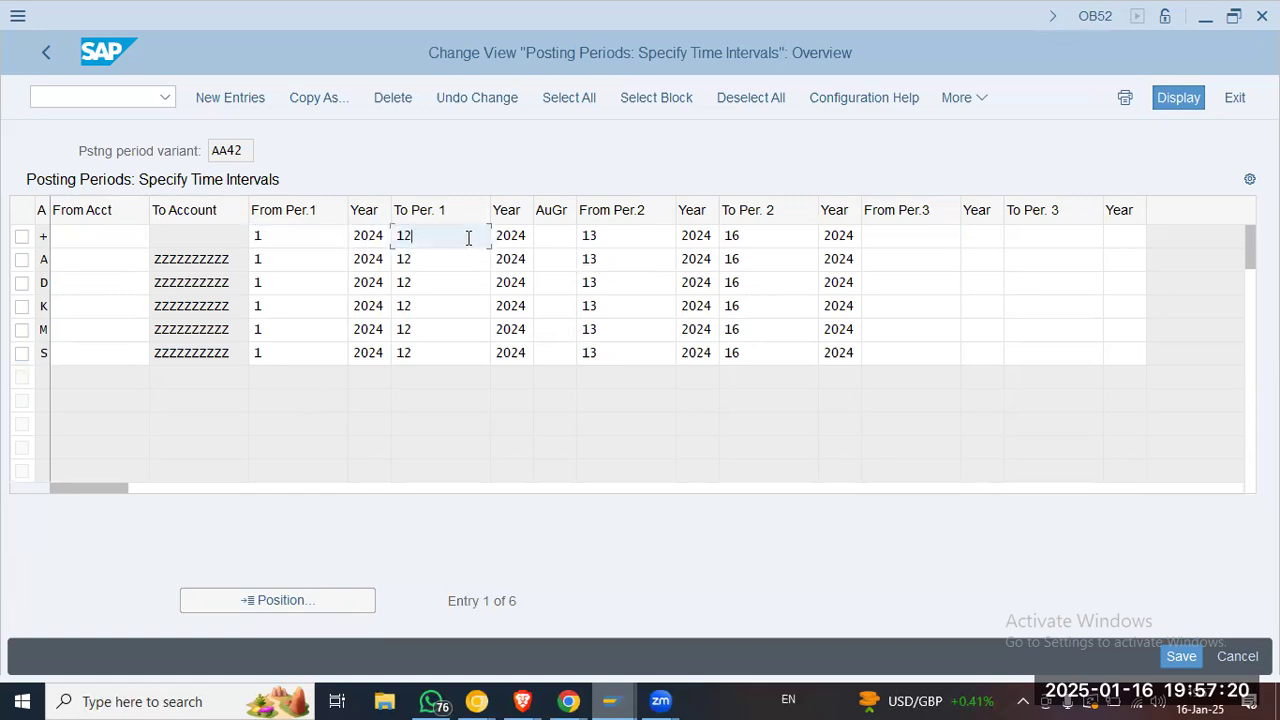
{"action": "left_click", "coordinate": [528, 236]}
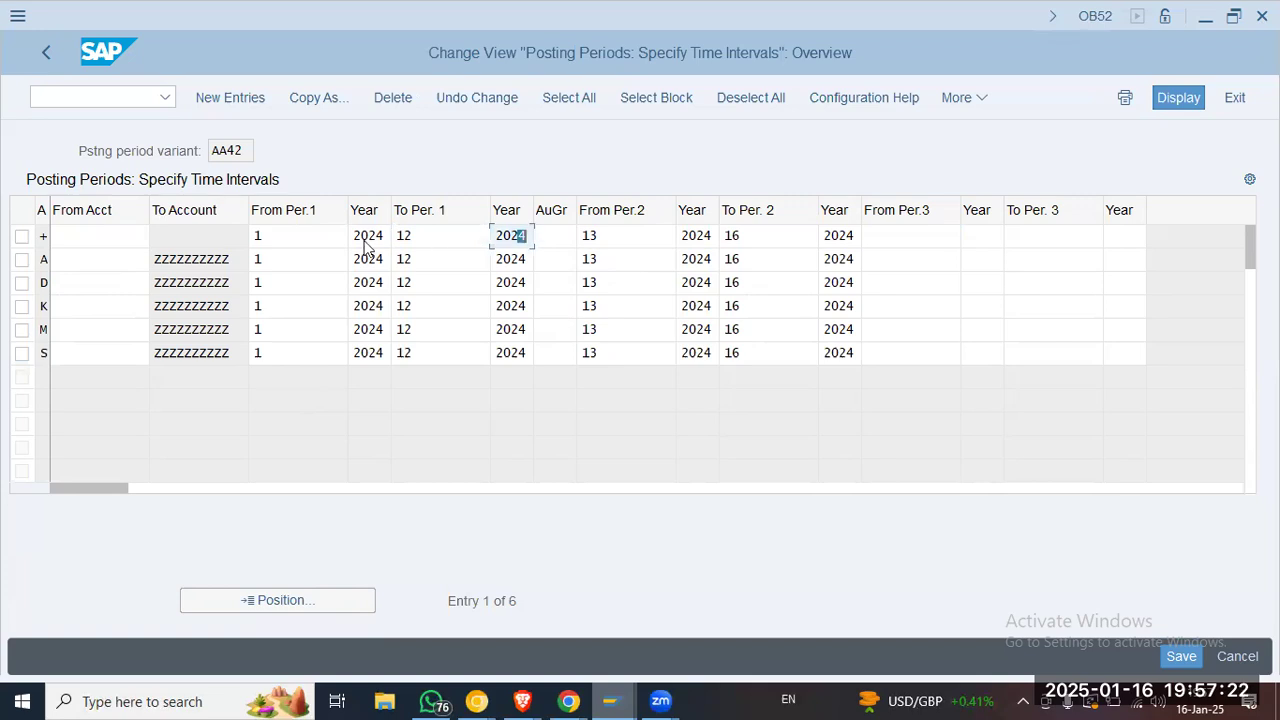
{"action": "left_click", "coordinate": [285, 231]}
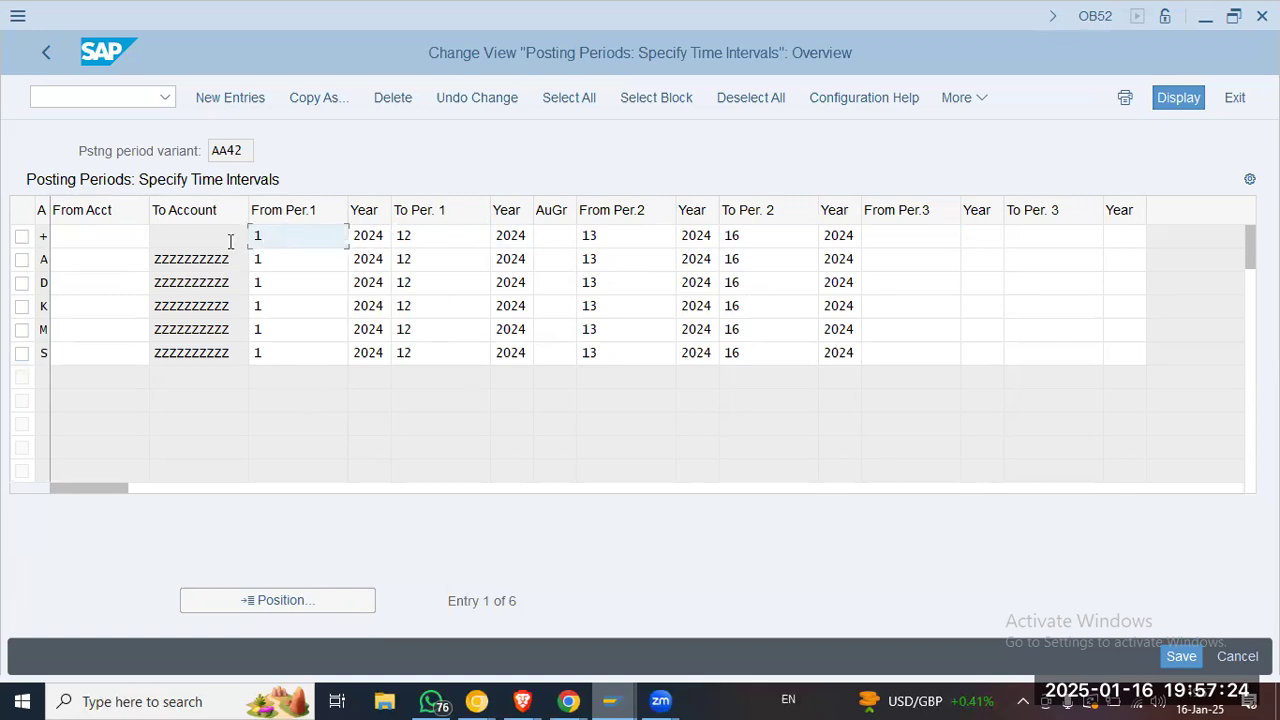
{"action": "left_click", "coordinate": [453, 240]}
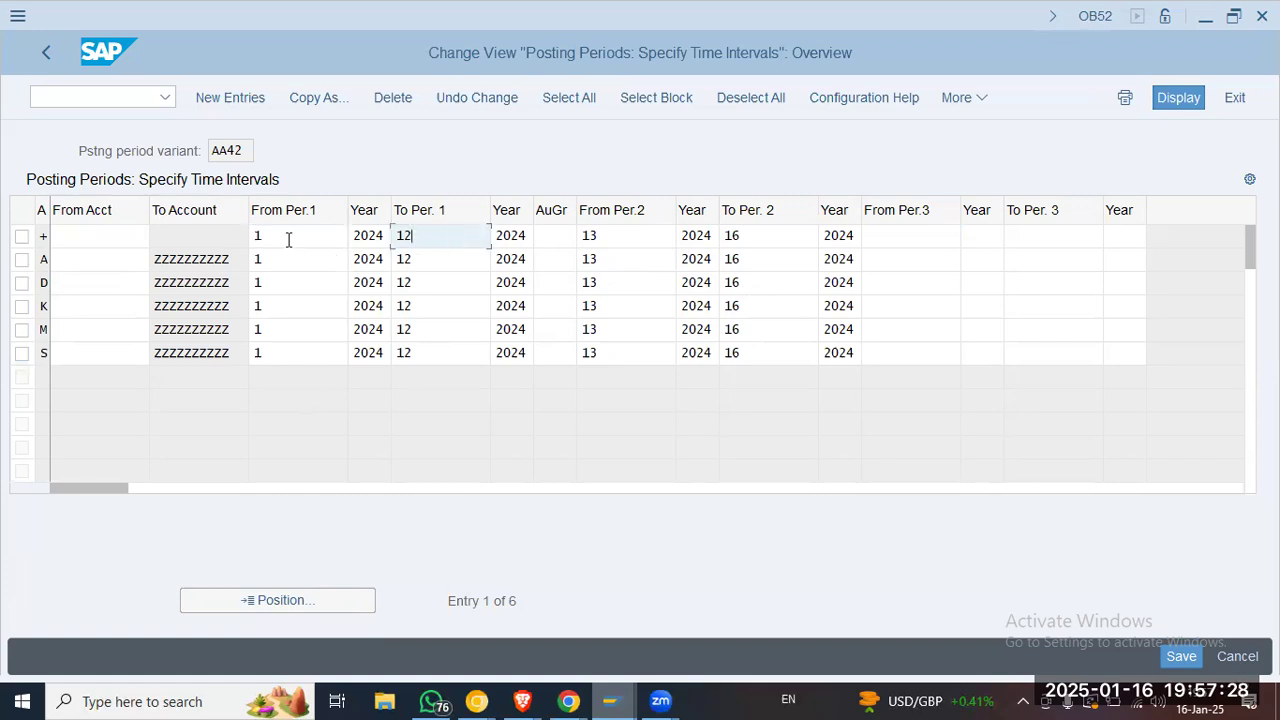
{"action": "left_click", "coordinate": [288, 238]}
{"action": "left_click_drag", "start_coordinate": [280, 236], "coordinate": [71, 230]}
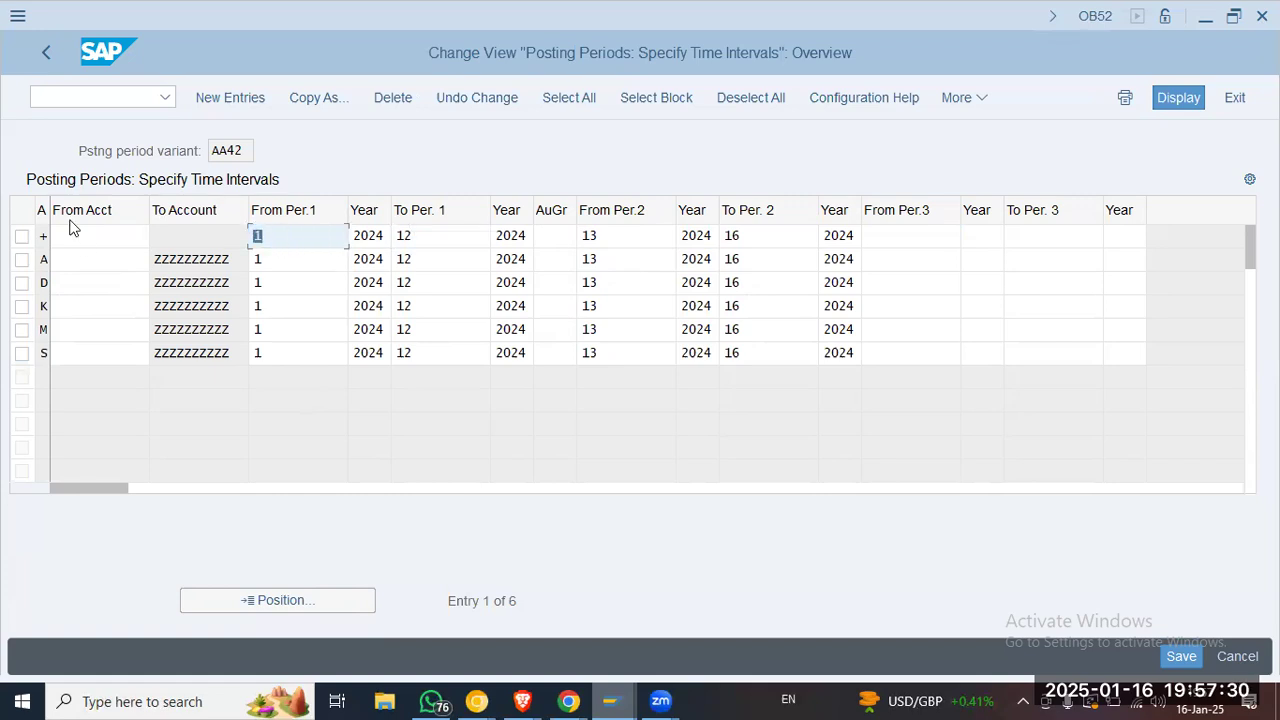
{"action": "left_click", "coordinate": [418, 240]}
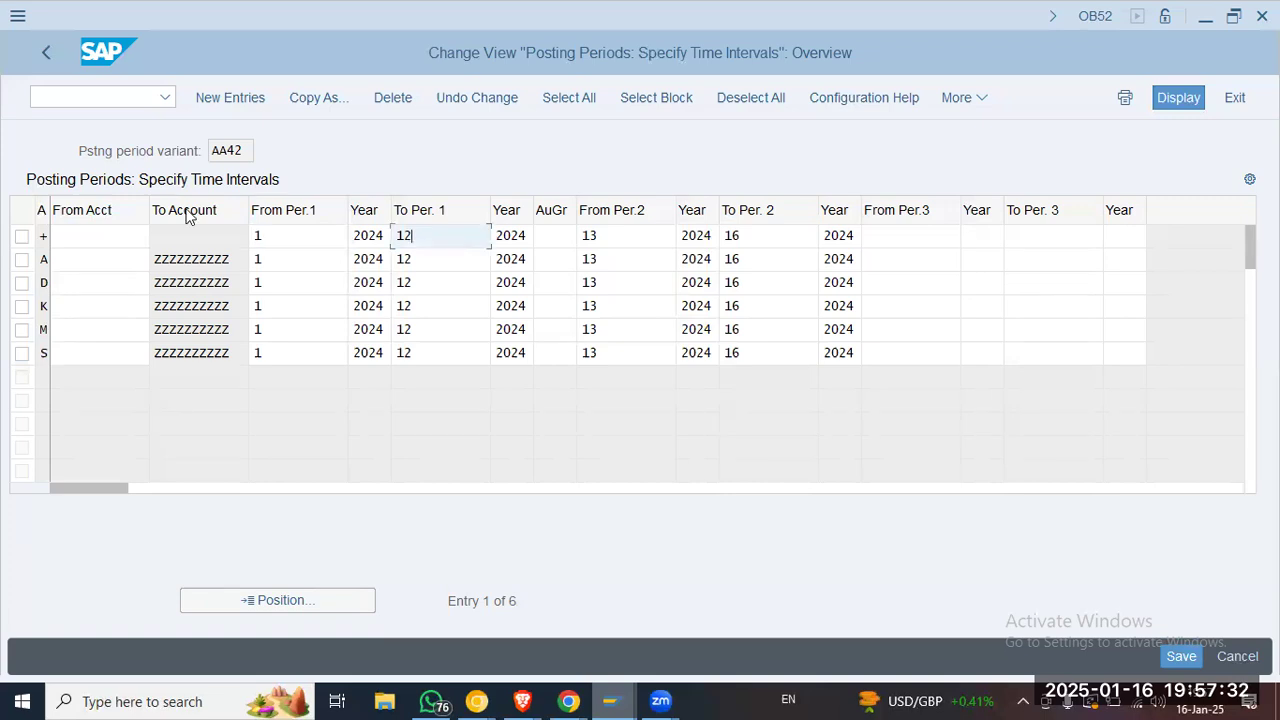
{"action": "left_click", "coordinate": [336, 238]}
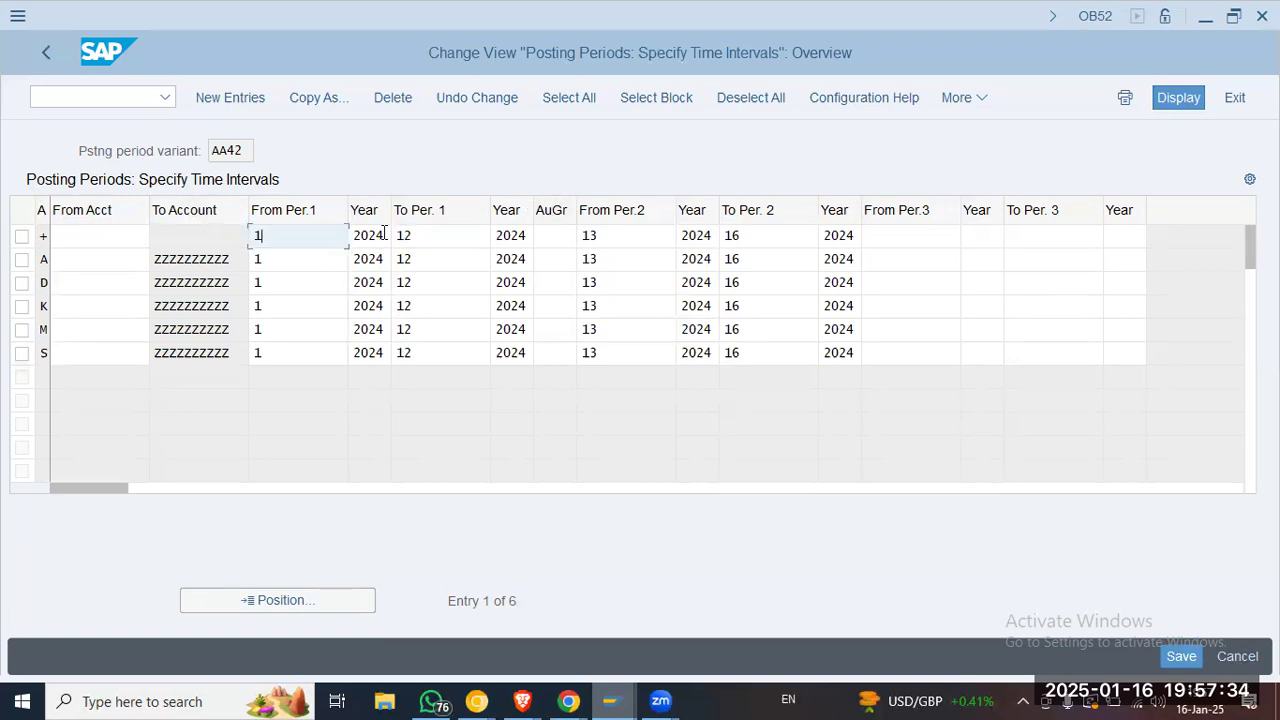
{"action": "left_click", "coordinate": [240, 151]}
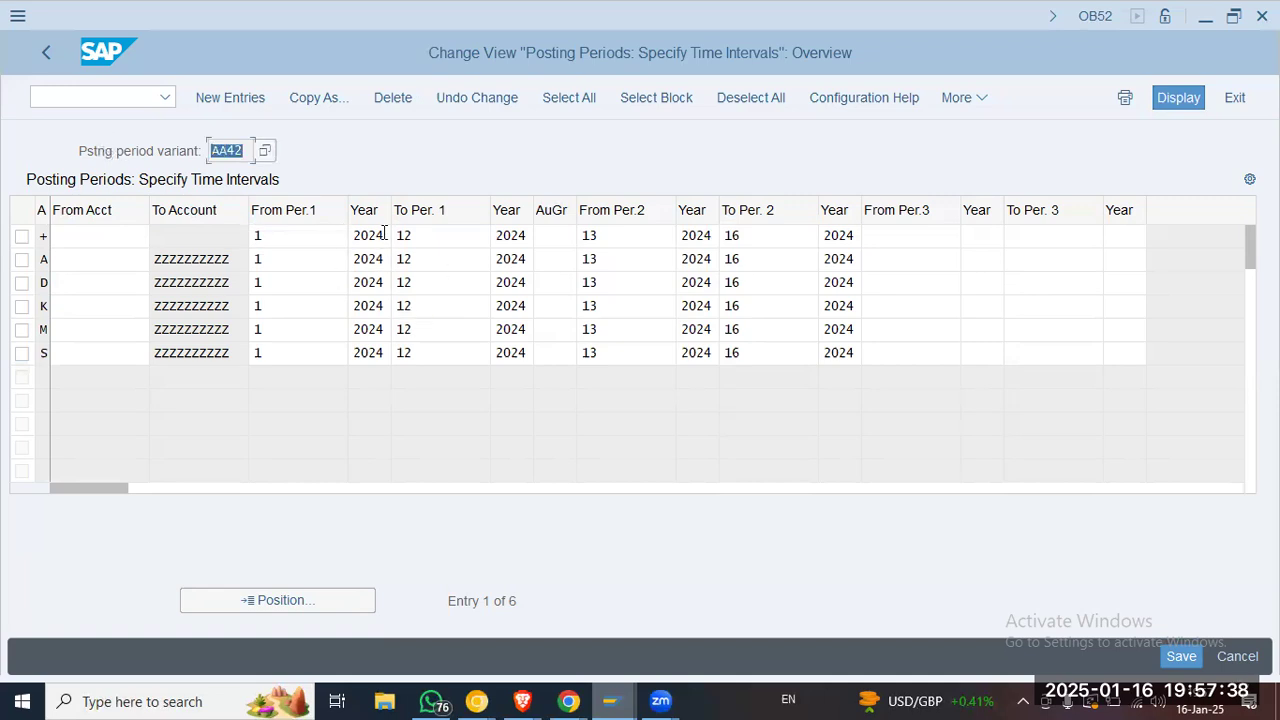
Set the From Per.1 year to 2025 for all six account types of variant AA42
{"action": "left_click_drag", "start_coordinate": [376, 237], "coordinate": [442, 350]}
{"action": "type", "text": "5"}
{"action": "key", "text": "Down"}
{"action": "key", "text": "shift+Left"}
{"action": "type", "text": "5"}
{"action": "key", "text": "Down"}
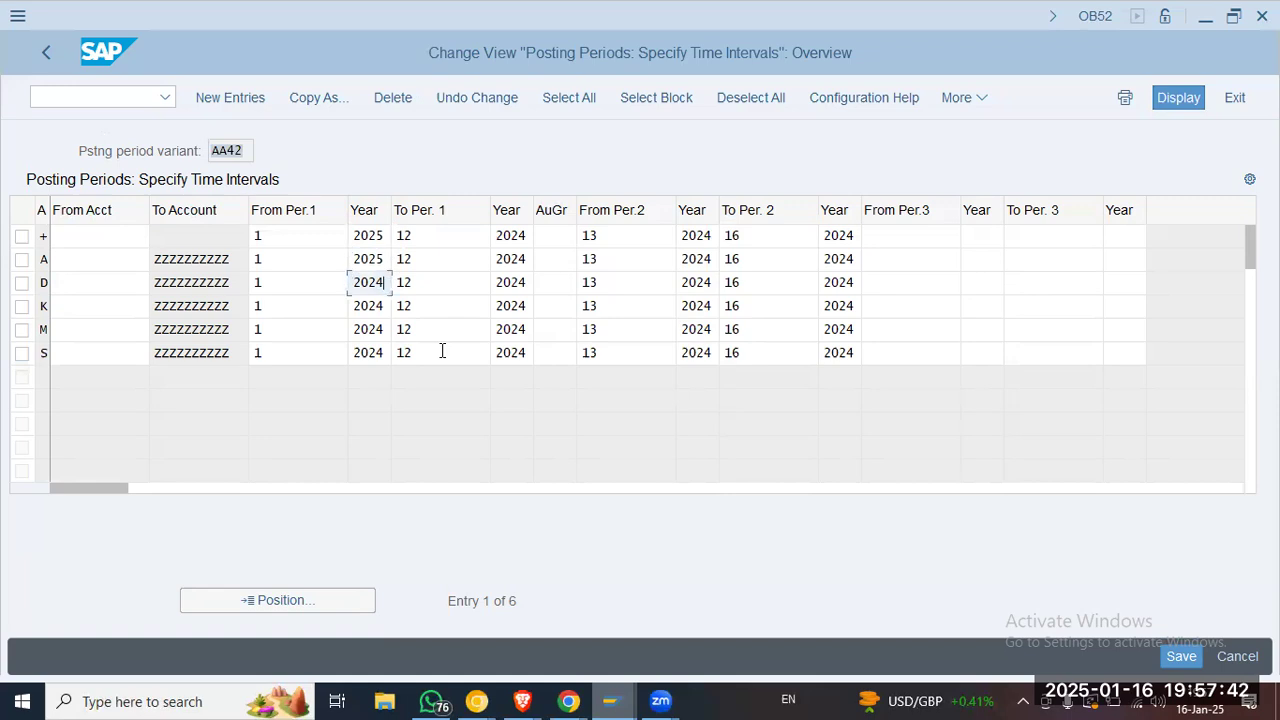
{"action": "key", "text": "Down"}
{"action": "key", "text": "shift+Left"}
{"action": "type", "text": "5"}
{"action": "key", "text": "Down"}
{"action": "key", "text": "shift+Left"}
{"action": "type", "text": "5"}
{"action": "key", "text": "Down"}
{"action": "key", "text": "shift+Left"}
{"action": "type", "text": "5"}
Set the To Per. 1 year to 2025 for account types S, M, K, D, A and + of variant AA42
{"action": "key", "text": "Tab"}
{"action": "key", "text": "Tab"}
{"action": "key", "text": "End"}
{"action": "key", "text": "shift+Left"}
{"action": "type", "text": "5"}
{"action": "key", "text": "Up"}
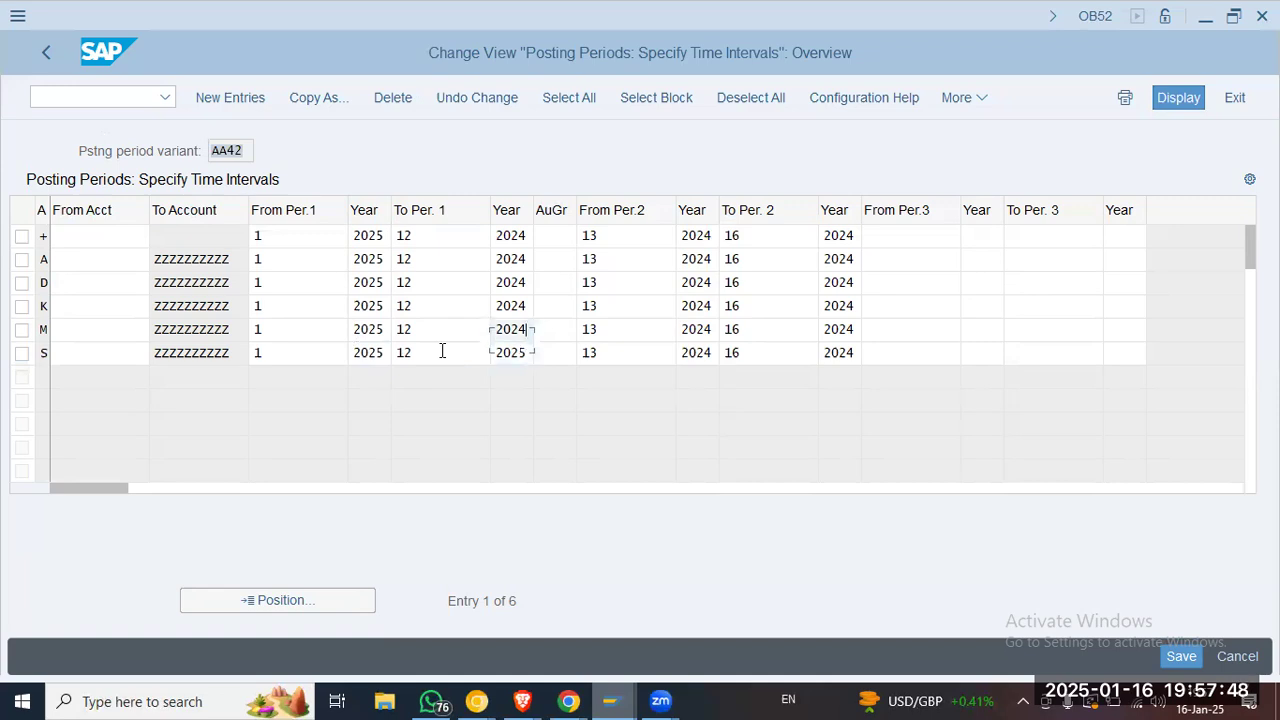
{"action": "key", "text": "shift+Left"}
{"action": "type", "text": "5"}
{"action": "key", "text": "Up"}
{"action": "key", "text": "shift+Left"}
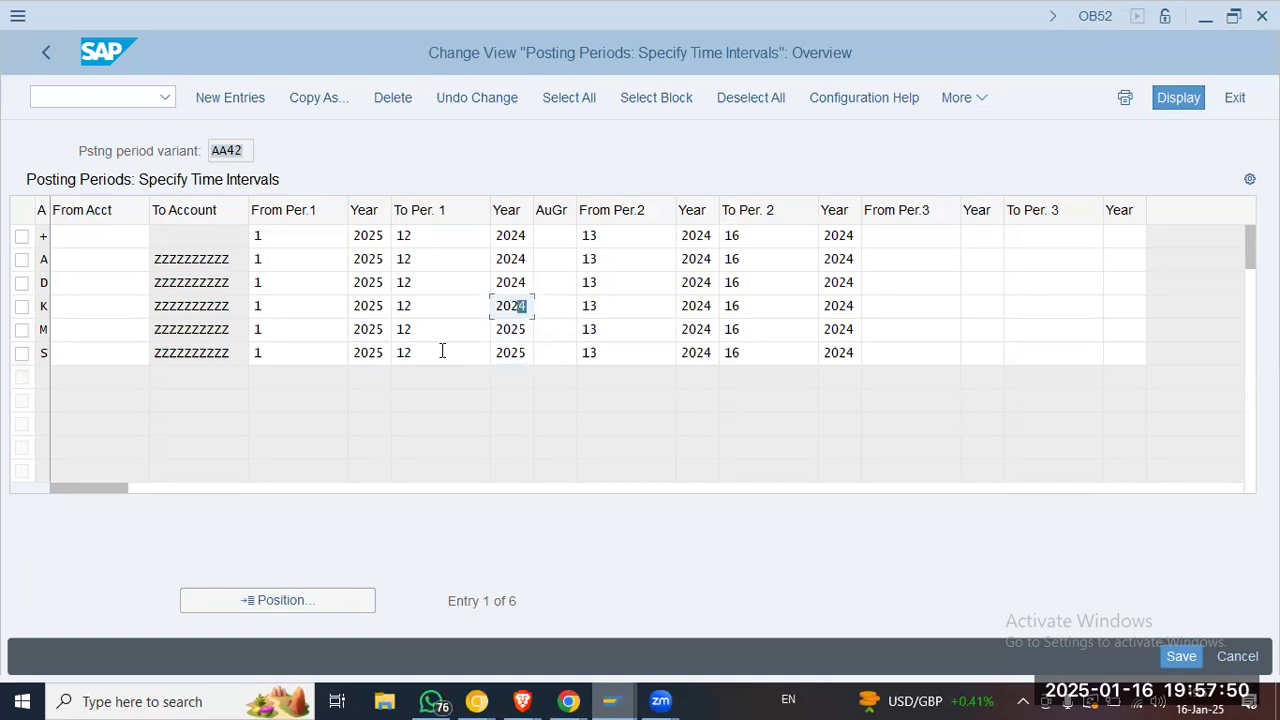
{"action": "type", "text": "5"}
{"action": "key", "text": "Up"}
{"action": "key", "text": "Up"}
{"action": "key", "text": "shift+Left"}
{"action": "type", "text": "5"}
{"action": "key", "text": "Up"}
{"action": "key", "text": "shift+Left"}
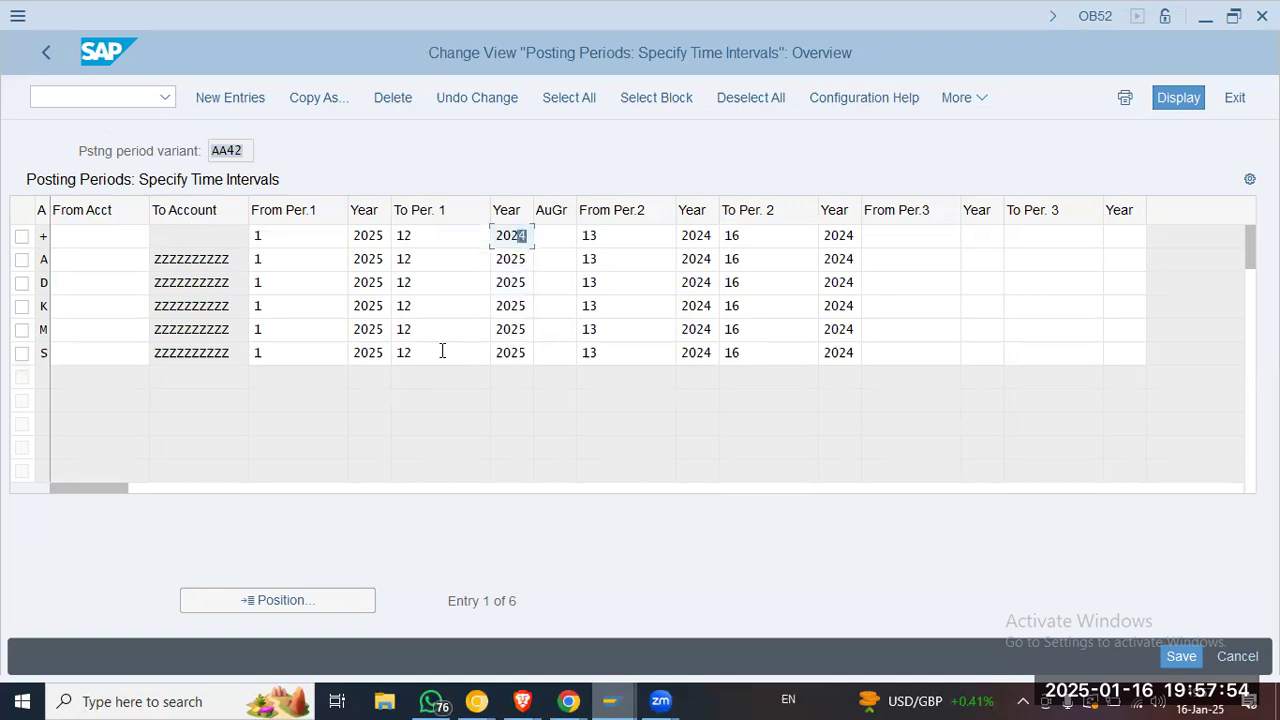
{"action": "type", "text": "5"}
{"action": "key", "text": "Return"}
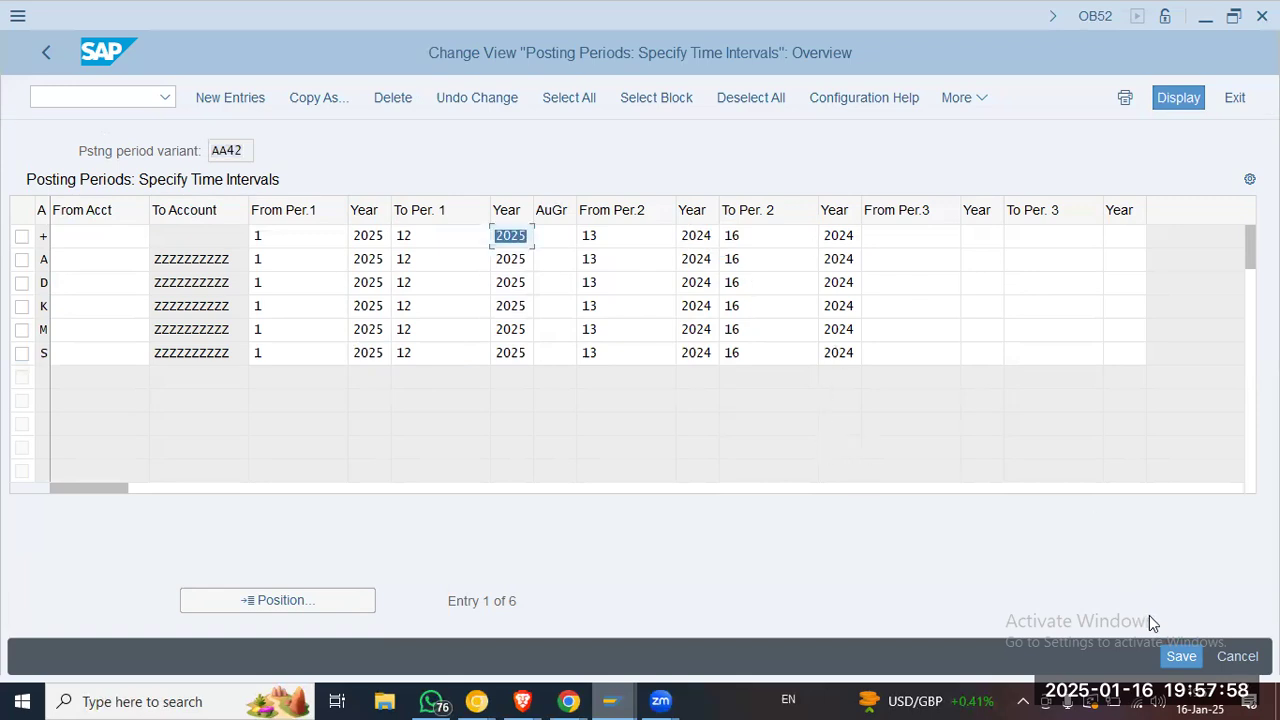
Save the posting period intervals to the OOGL-FI-MM Config customizing request, review the rows and return to the implementation guide
{"action": "left_click", "coordinate": [1181, 656]}
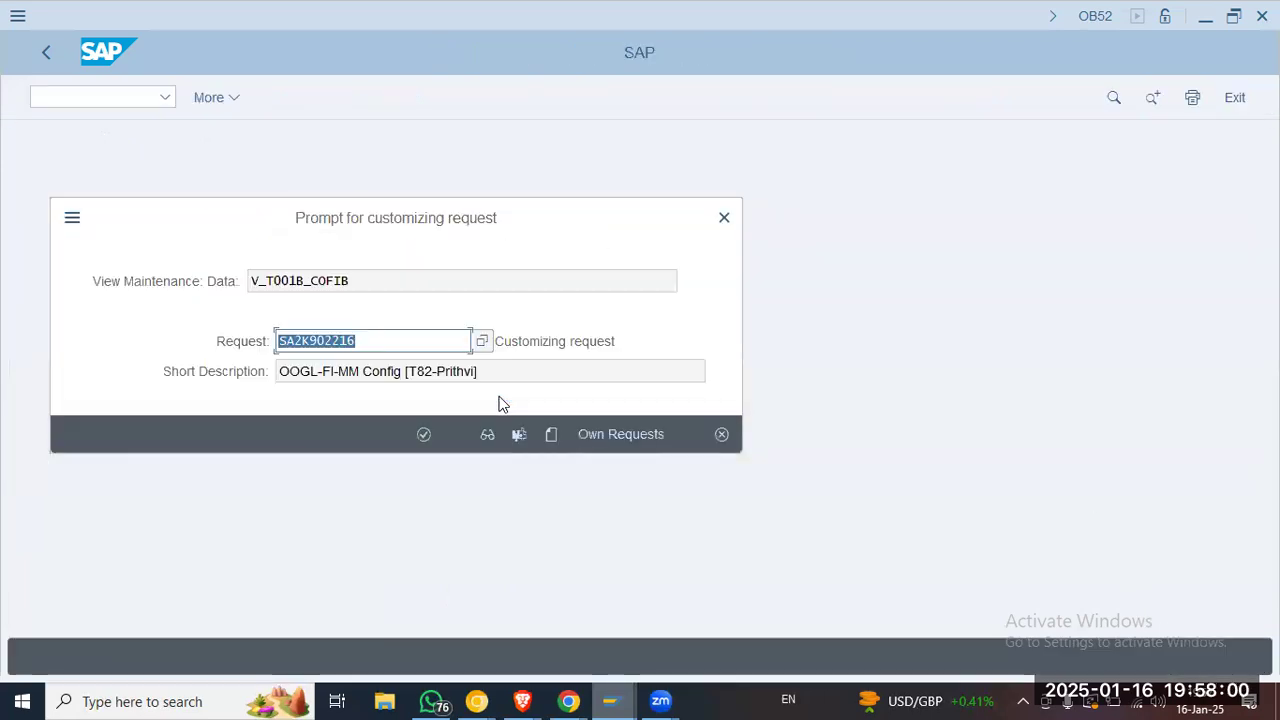
{"action": "left_click", "coordinate": [422, 434]}
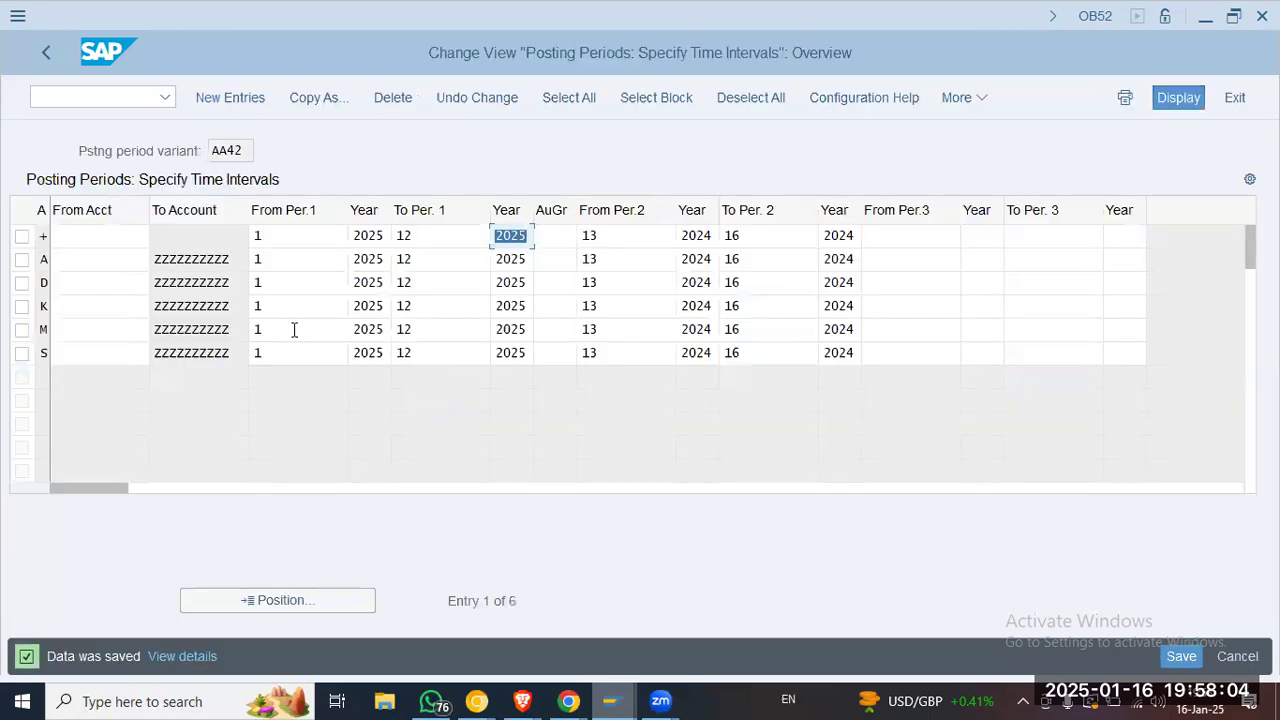
{"action": "left_click", "coordinate": [103, 231]}
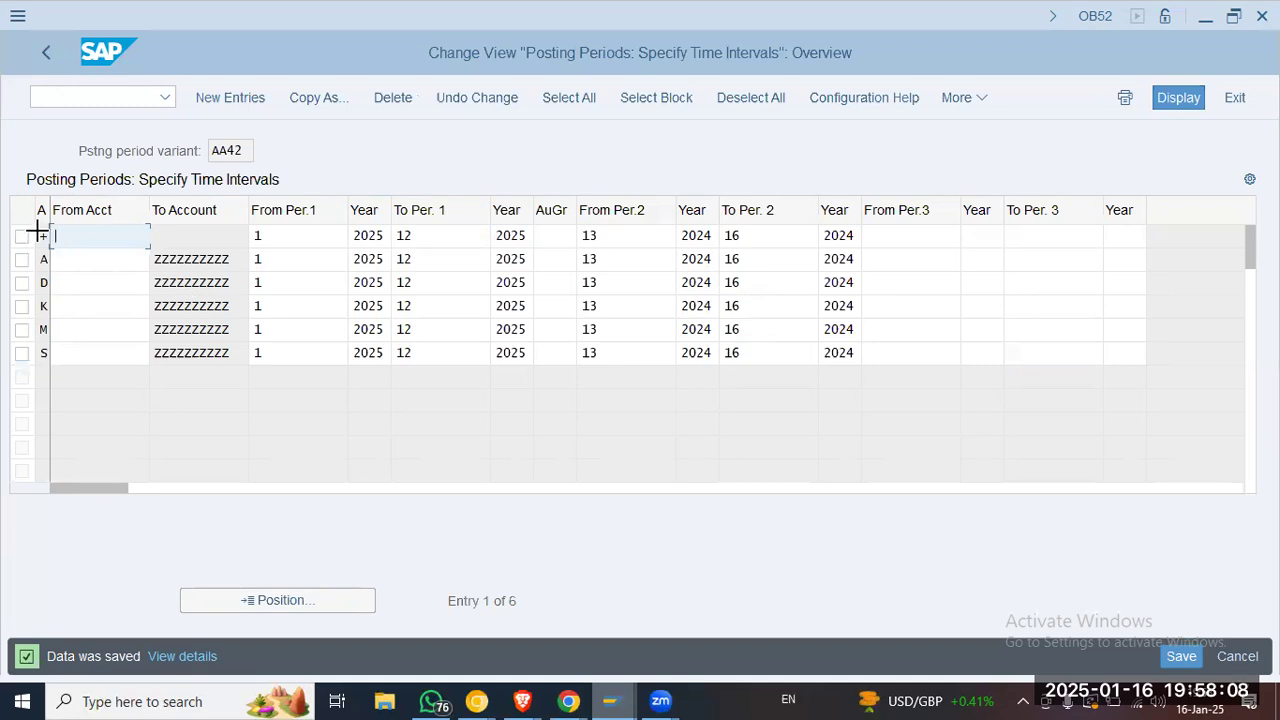
{"action": "left_click_drag", "start_coordinate": [37, 232], "coordinate": [824, 366]}
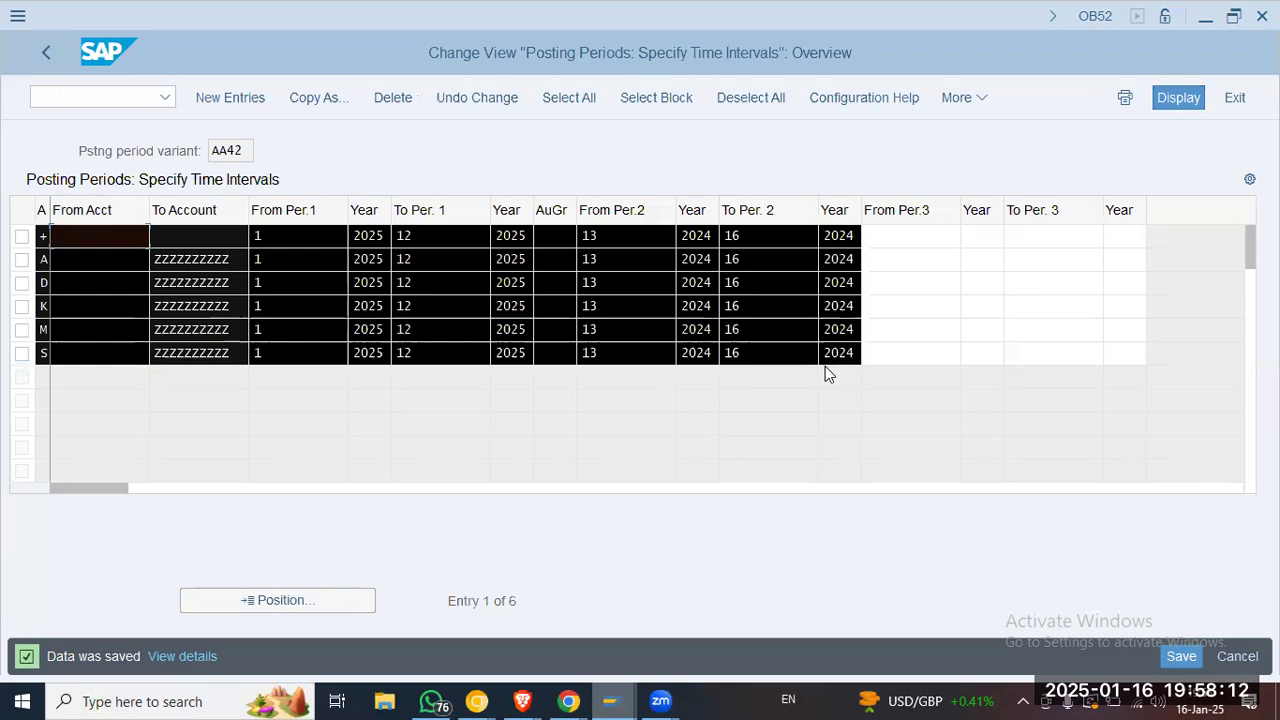
{"action": "left_click", "coordinate": [703, 413]}
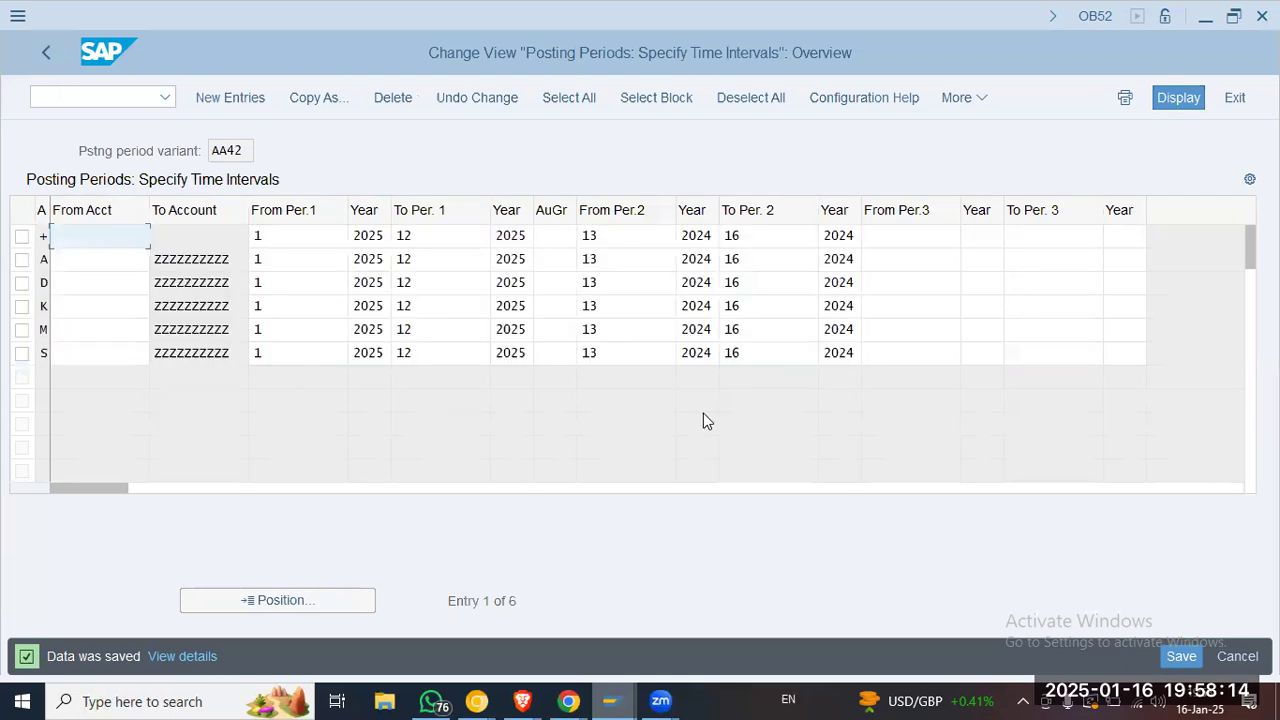
{"action": "left_click", "coordinate": [36, 54]}
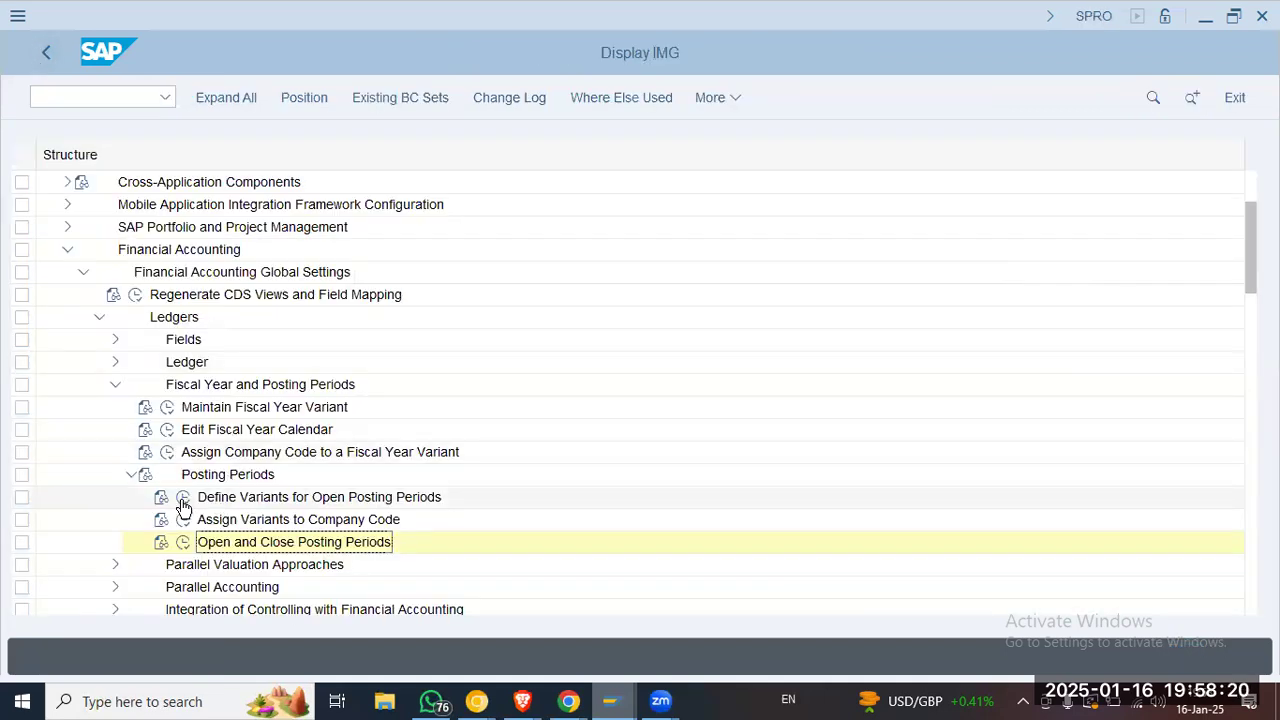
Define a new open posting period variant OOGL with the name "Posting Period Var - OOGL"
{"action": "left_click", "coordinate": [183, 499]}
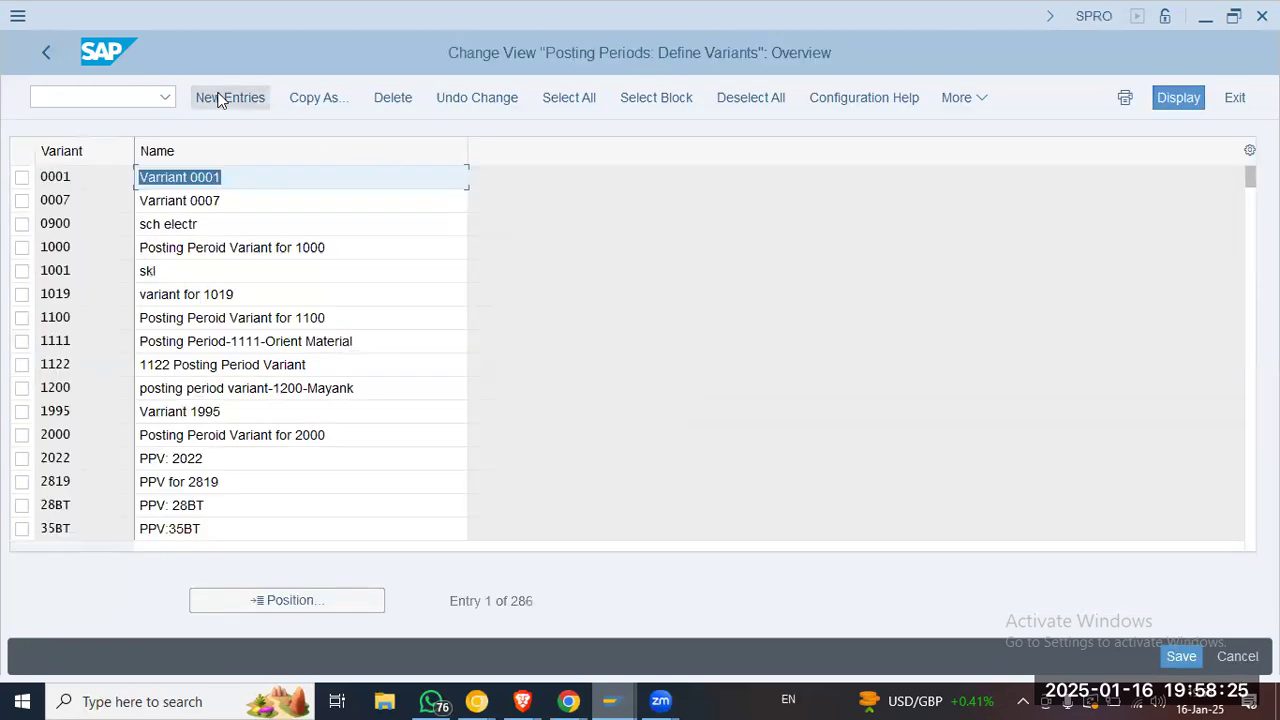
{"action": "left_click", "coordinate": [220, 98]}
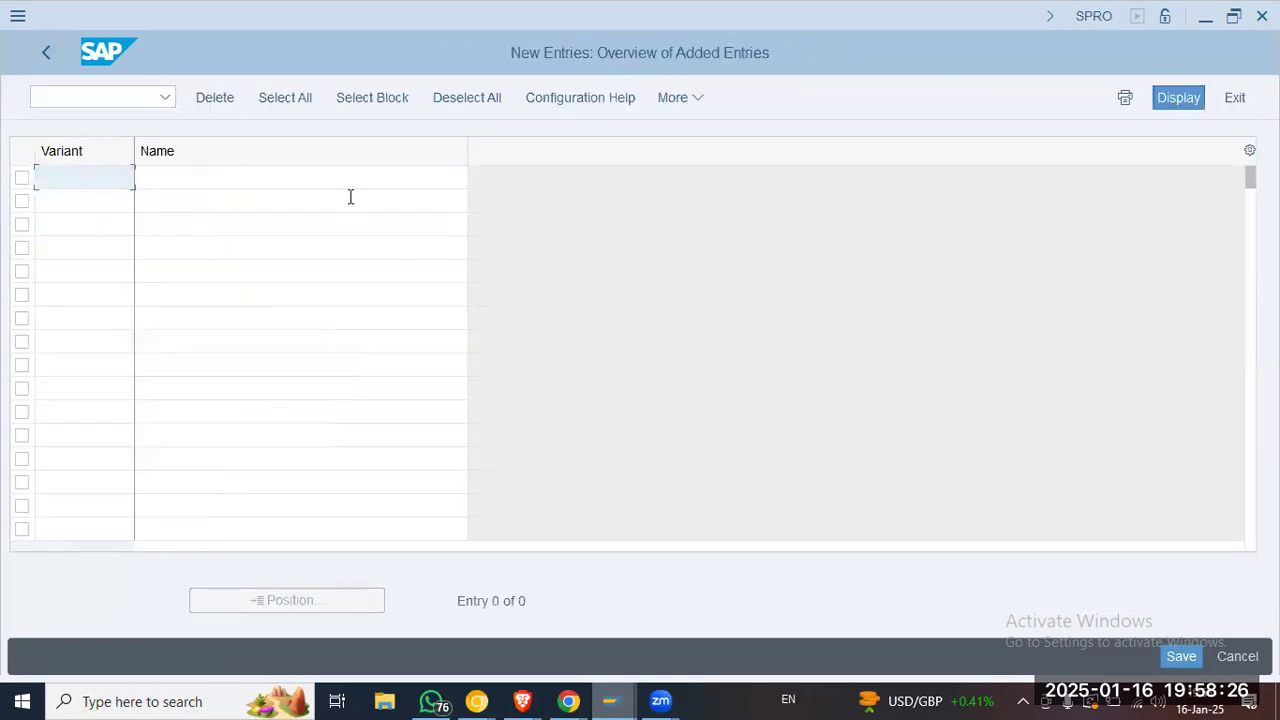
{"action": "type", "text": "oogl"}
{"action": "key", "text": "Tab"}
{"action": "type", "text": "Post"}
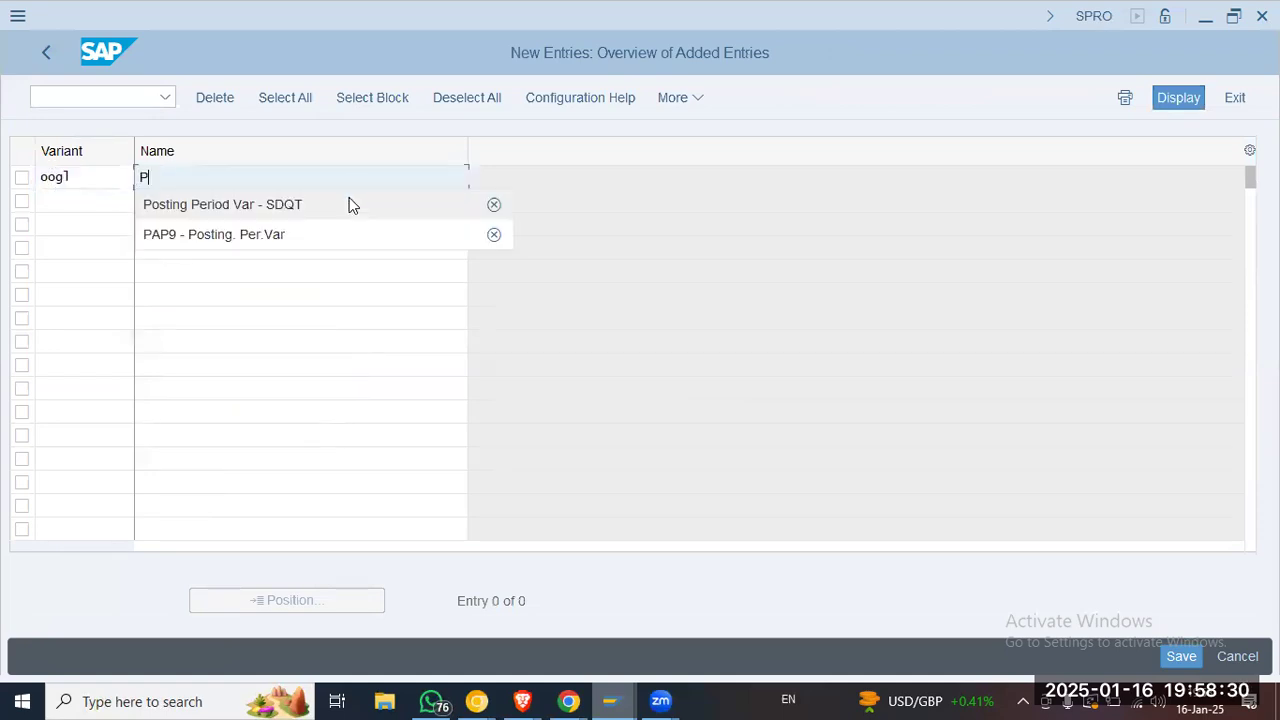
{"action": "left_click", "coordinate": [350, 201]}
{"action": "key", "text": "shift+Left"}
{"action": "key", "text": "shift+Left"}
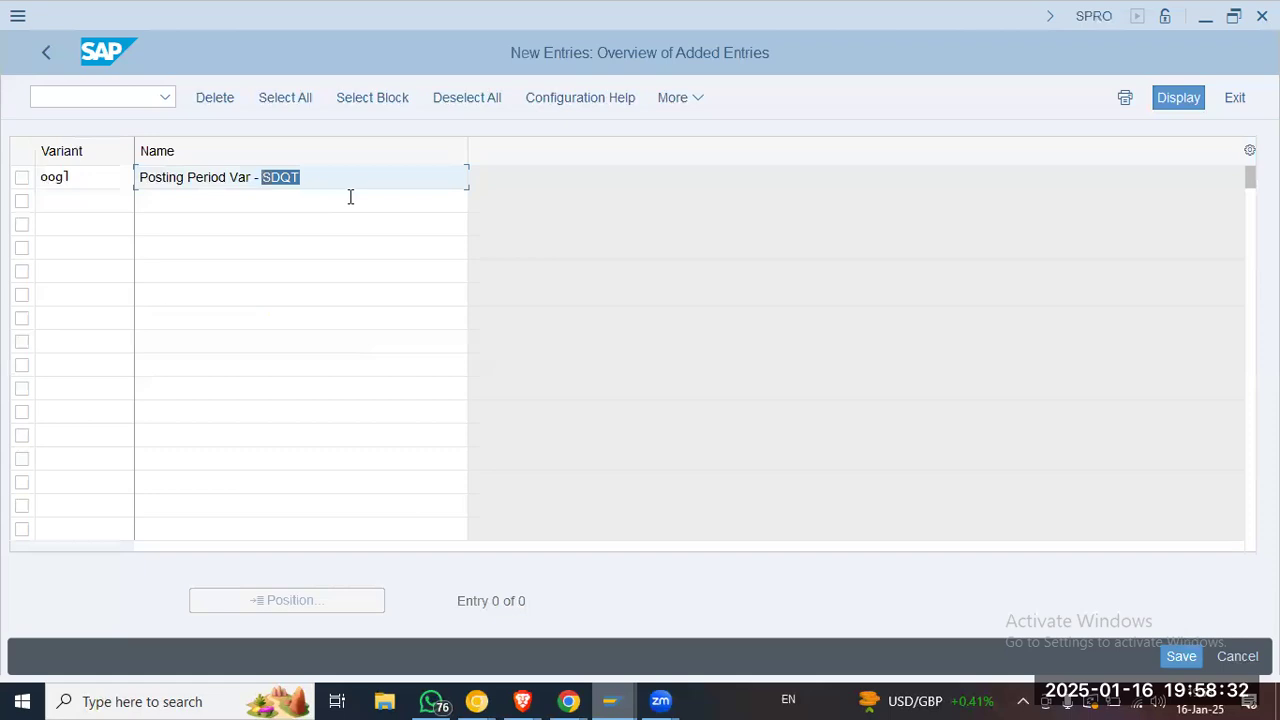
{"action": "type", "text": "OOGL"}
{"action": "key", "text": "Return"}
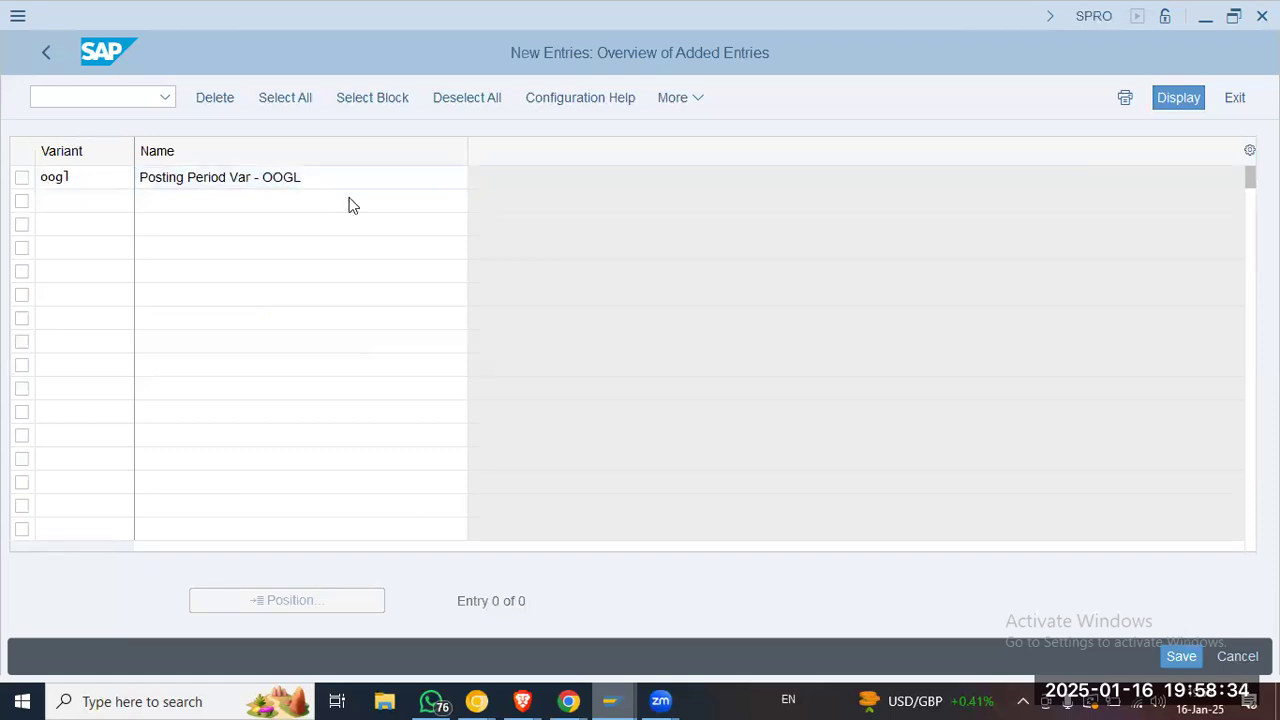
Save the new posting period variant to the OOGL-FI-MM Config customizing request and return to the implementation guide
{"action": "left_click", "coordinate": [1176, 656]}
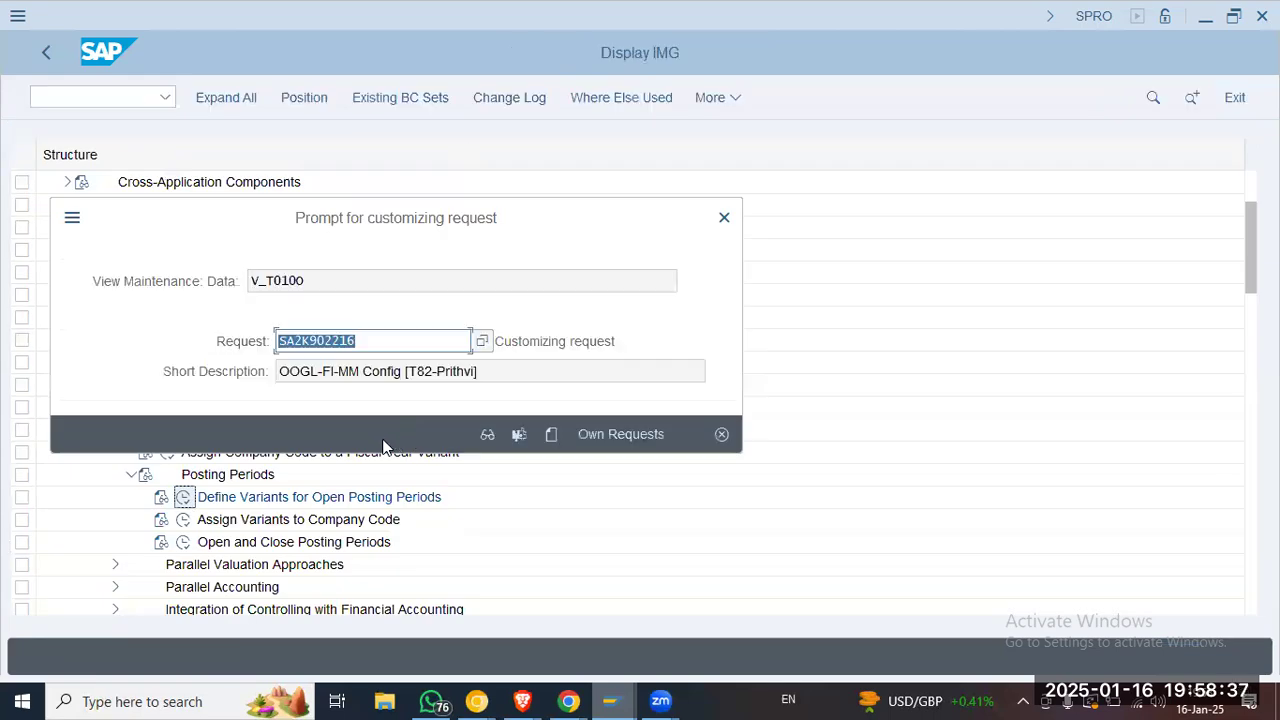
{"action": "left_click", "coordinate": [422, 434]}
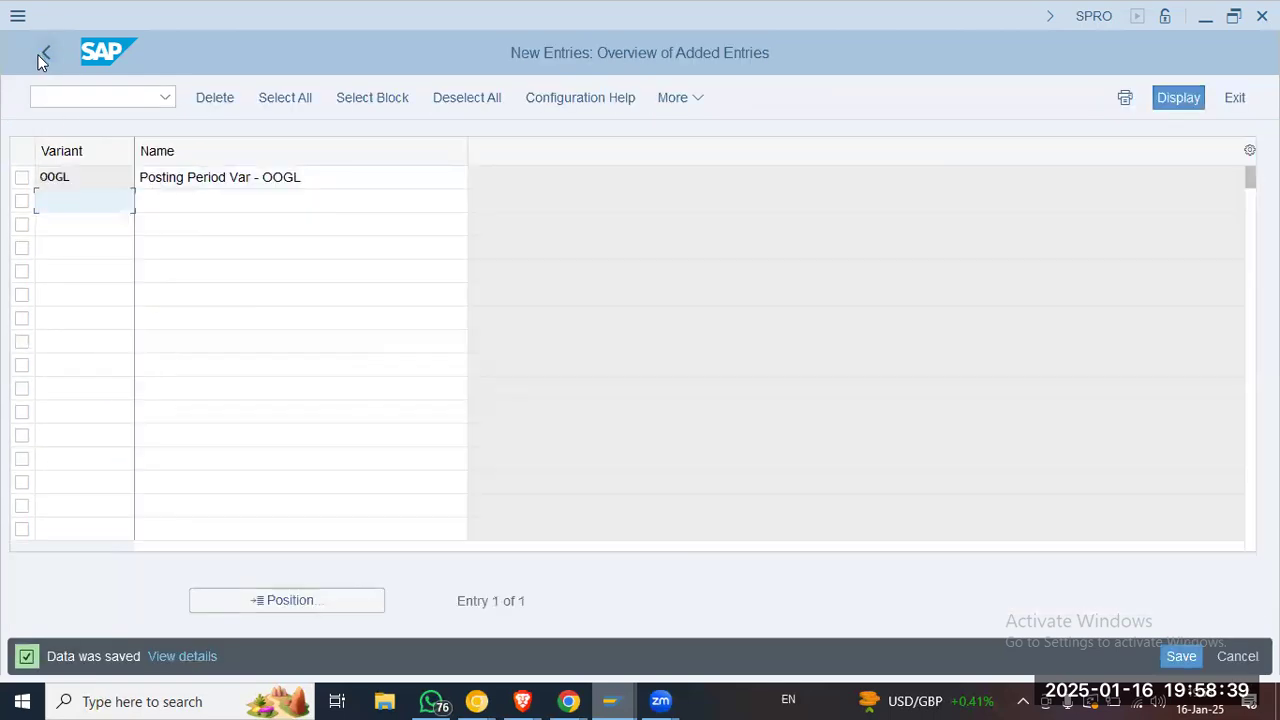
{"action": "left_click", "coordinate": [42, 56]}
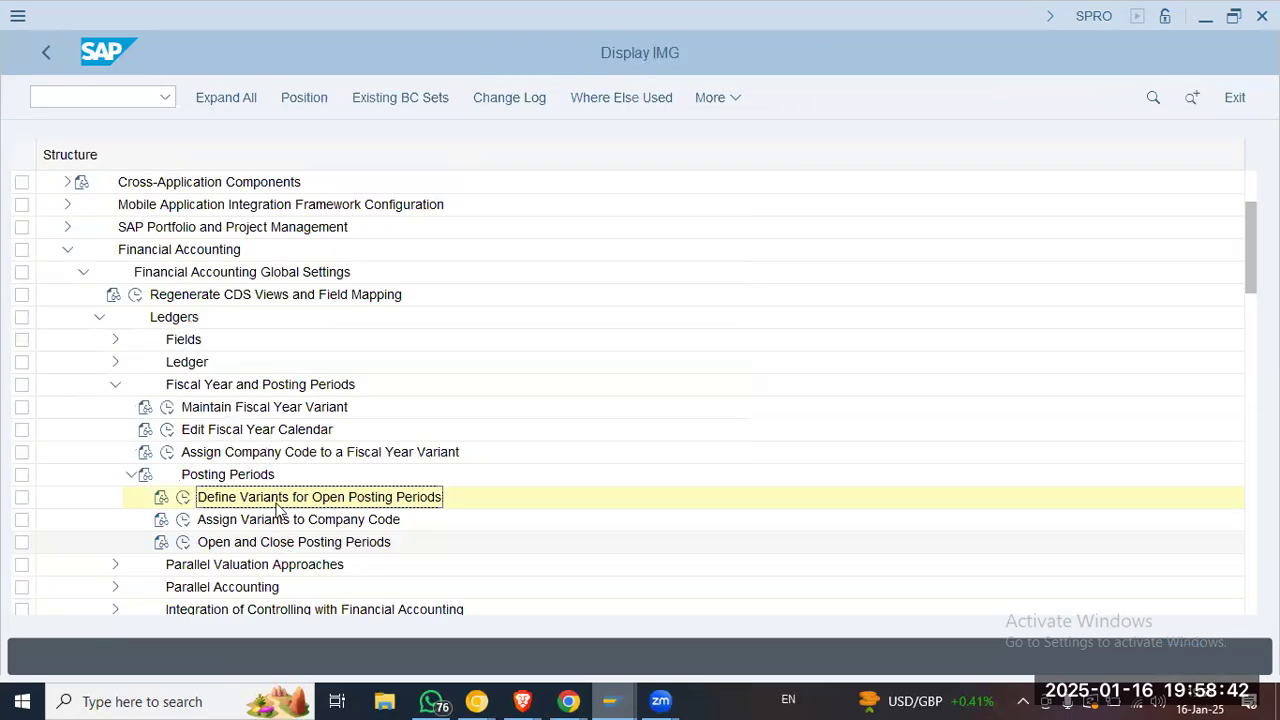
Open the assignment of variants to company codes, locate company code OOGL and assign it posting period variant OOGL
{"action": "double_click", "coordinate": [422, 518]}
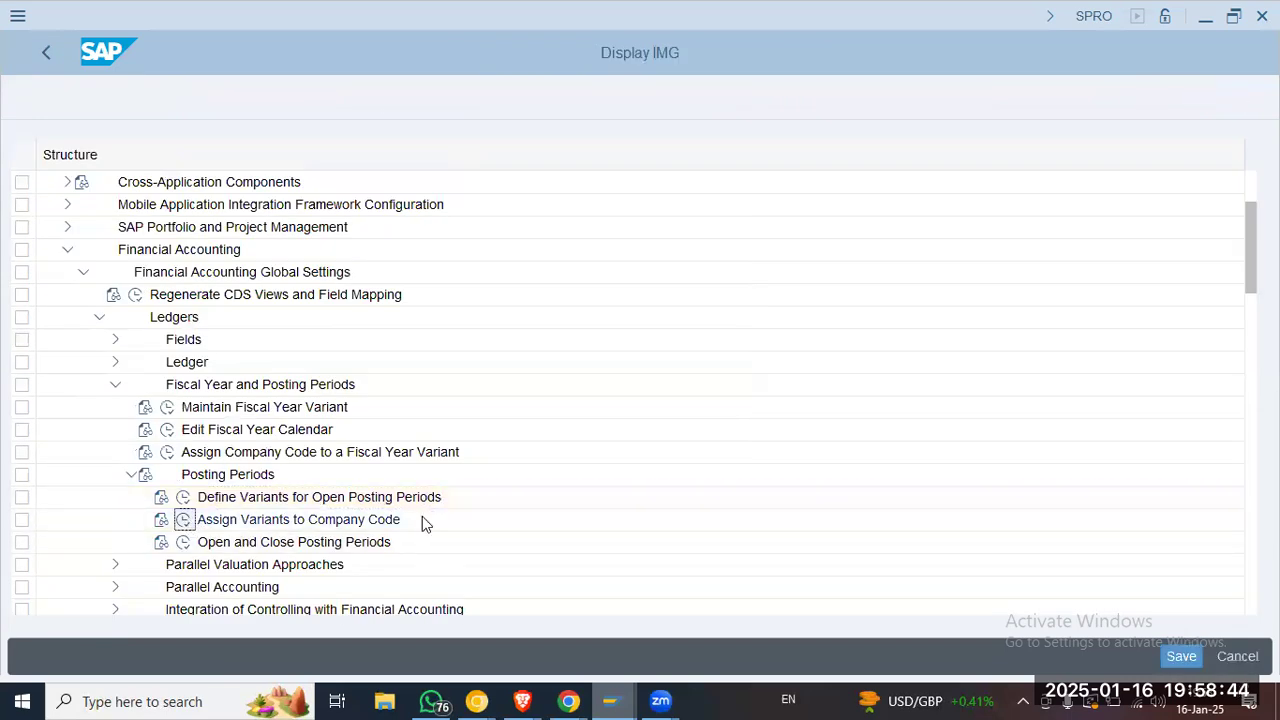
{"action": "type", "text": "MOGL"}
{"action": "key", "text": "Return"}
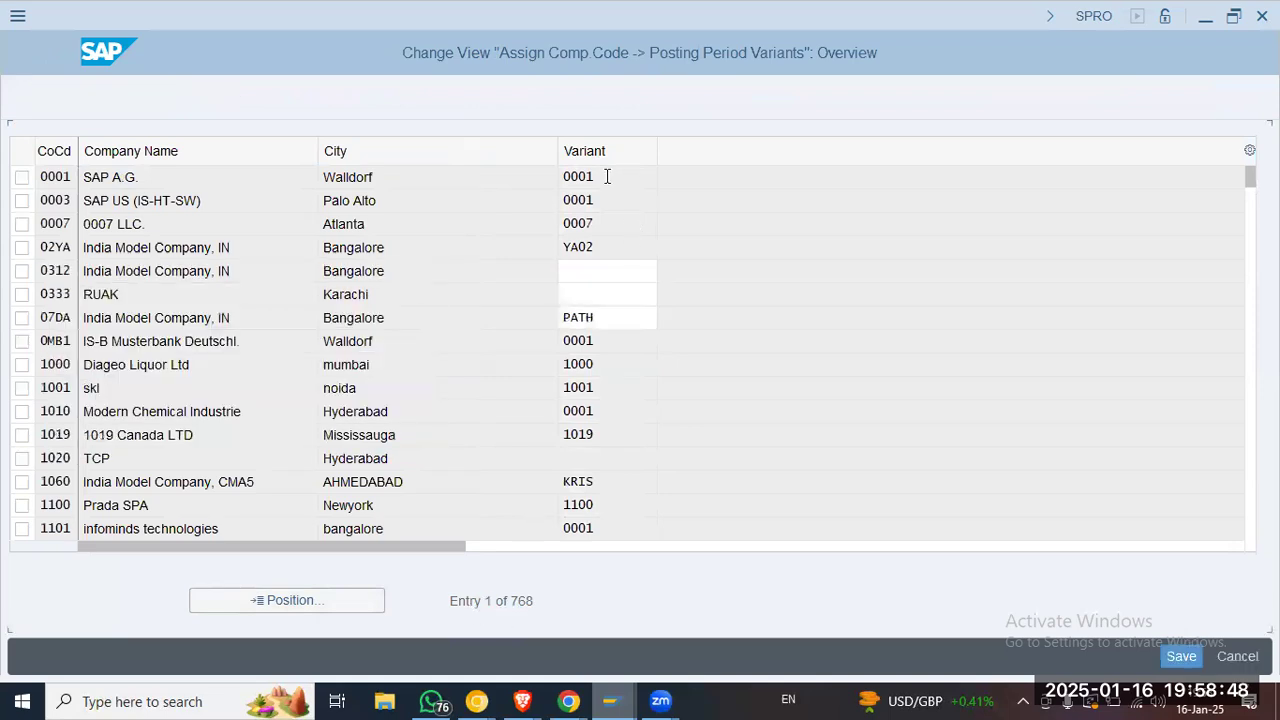
{"action": "type", "text": "00L"}
{"action": "key", "text": "BackSpace"}
{"action": "type", "text": "GL"}
{"action": "key", "text": "Return"}
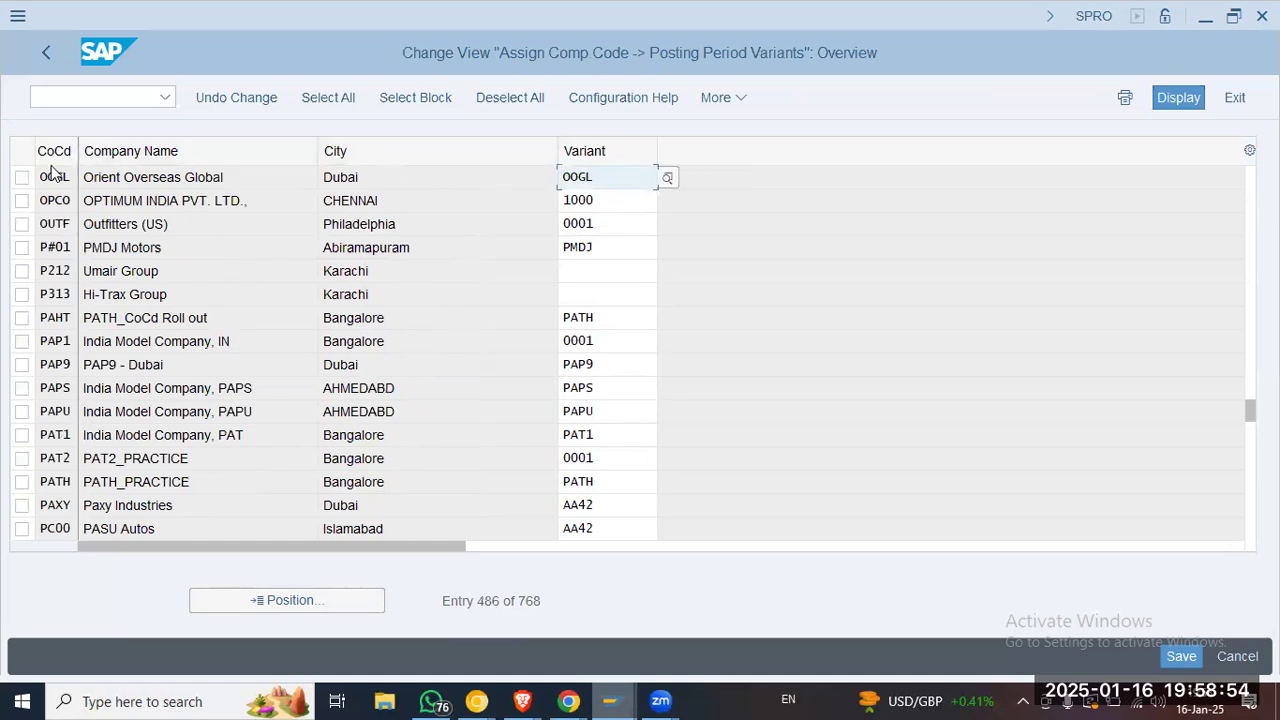
Save the company code assignment to the OOGL-FI-MM Config customizing request and leave the assignment overview
{"action": "left_click", "coordinate": [1183, 656]}
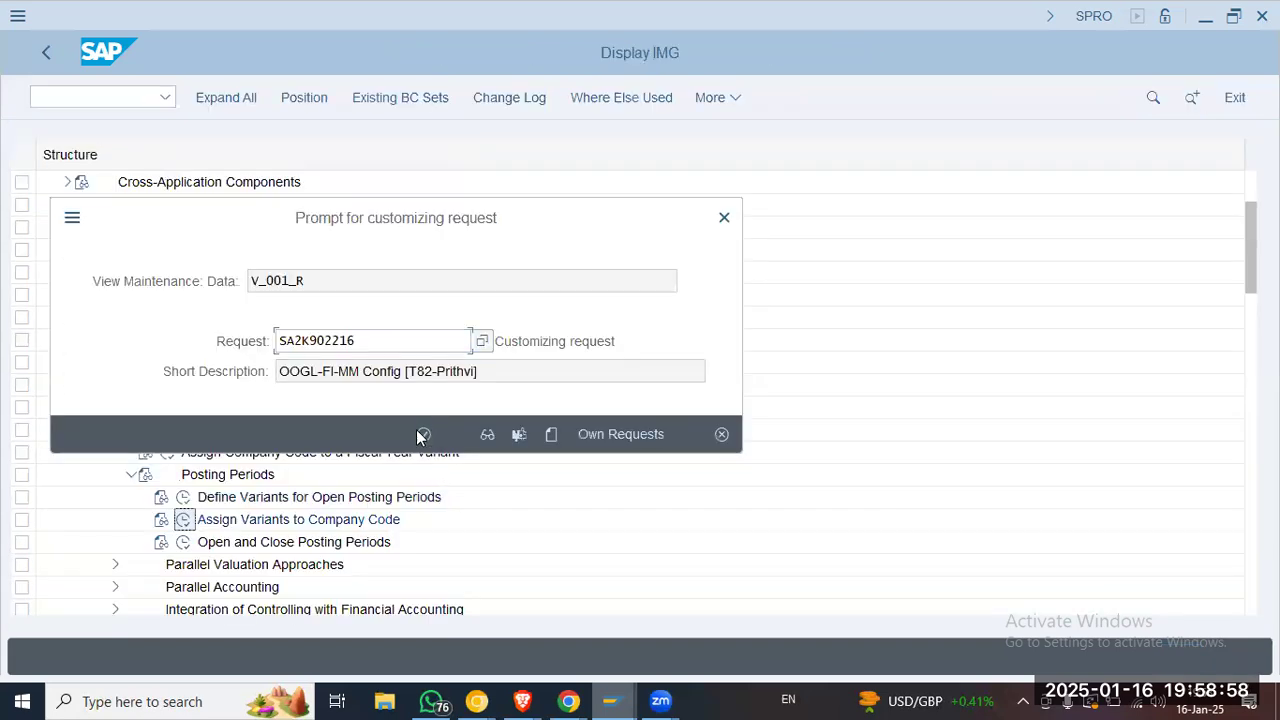
{"action": "key", "text": "Return"}
{"action": "left_click", "coordinate": [47, 56]}
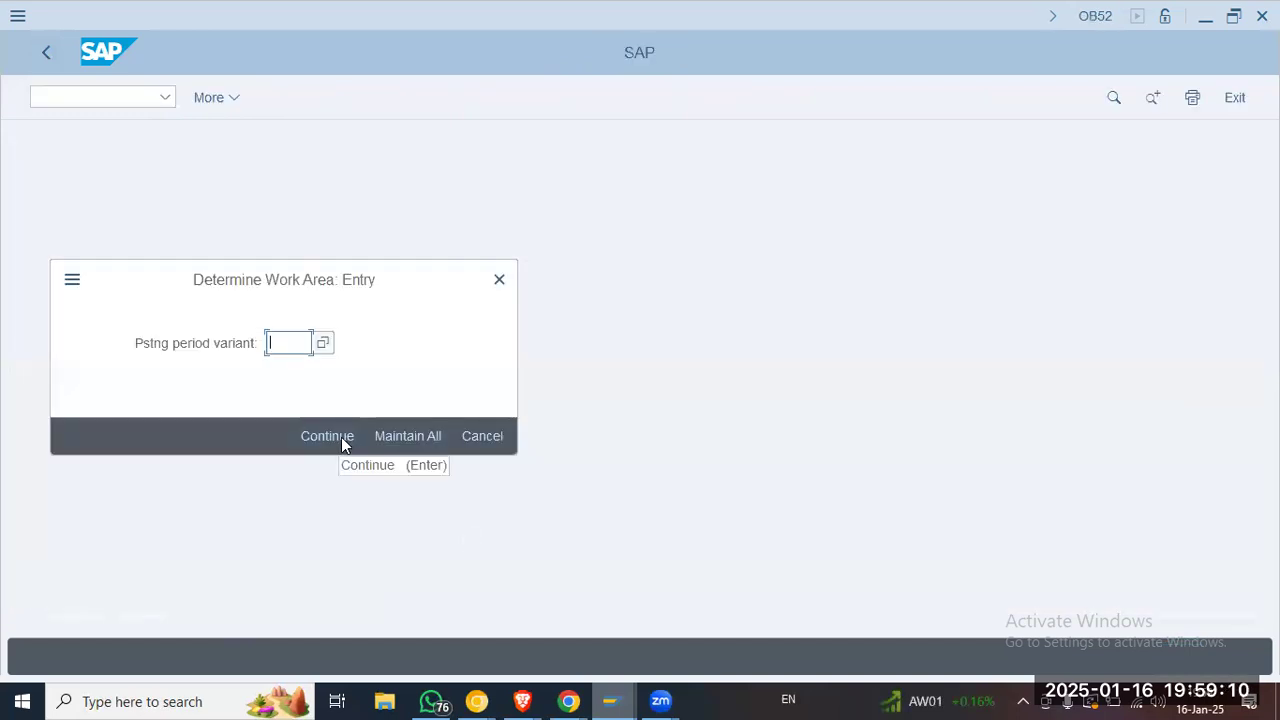
Add new time intervals to variant OOGL by pasting the copied rows: periods 1–12 of 2025 and 13–16 of 2024 for +, A, D, K, M, S
{"action": "type", "text": "0OGL"}
{"action": "left_click", "coordinate": [341, 437]}
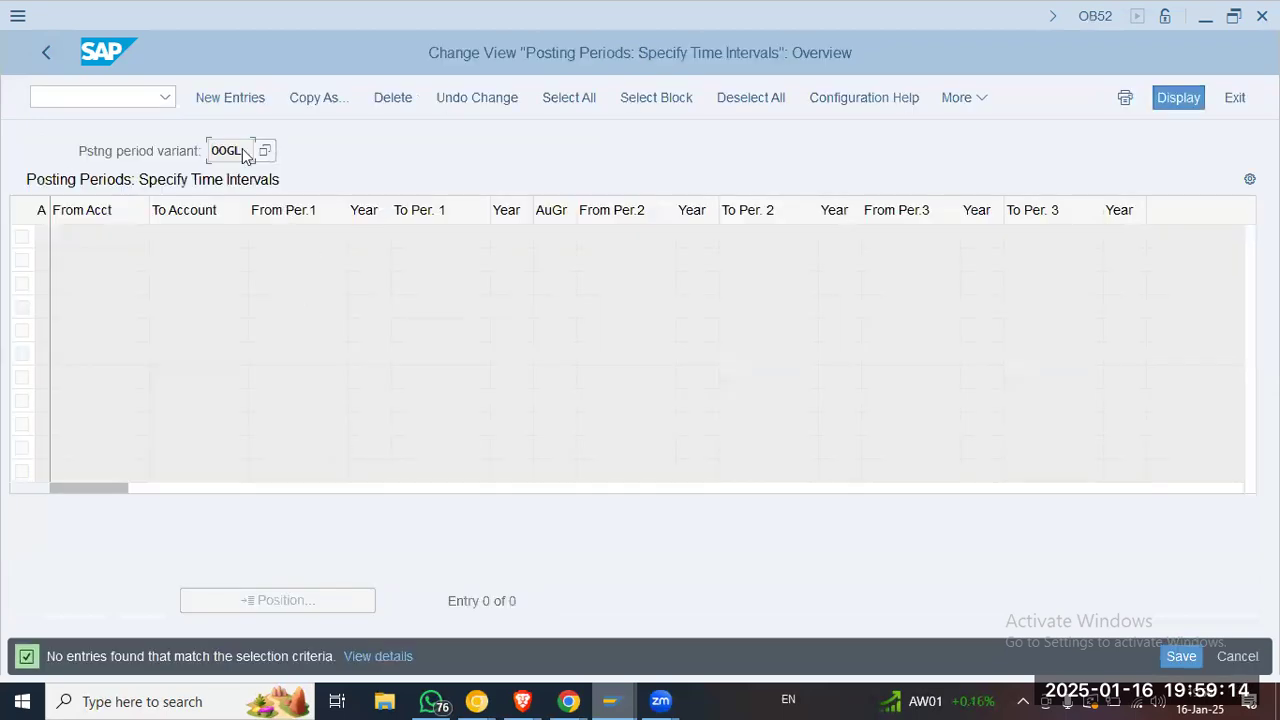
{"action": "left_click", "coordinate": [250, 99]}
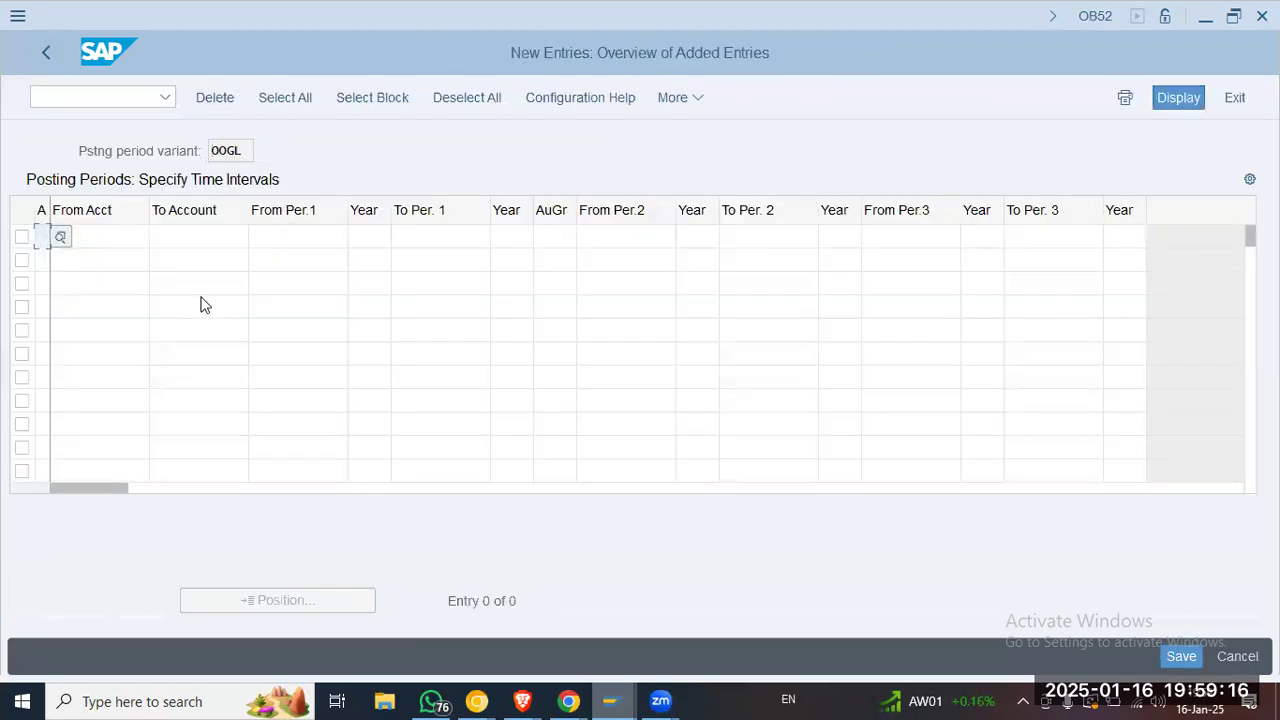
{"action": "key", "text": "ctrl+v"}
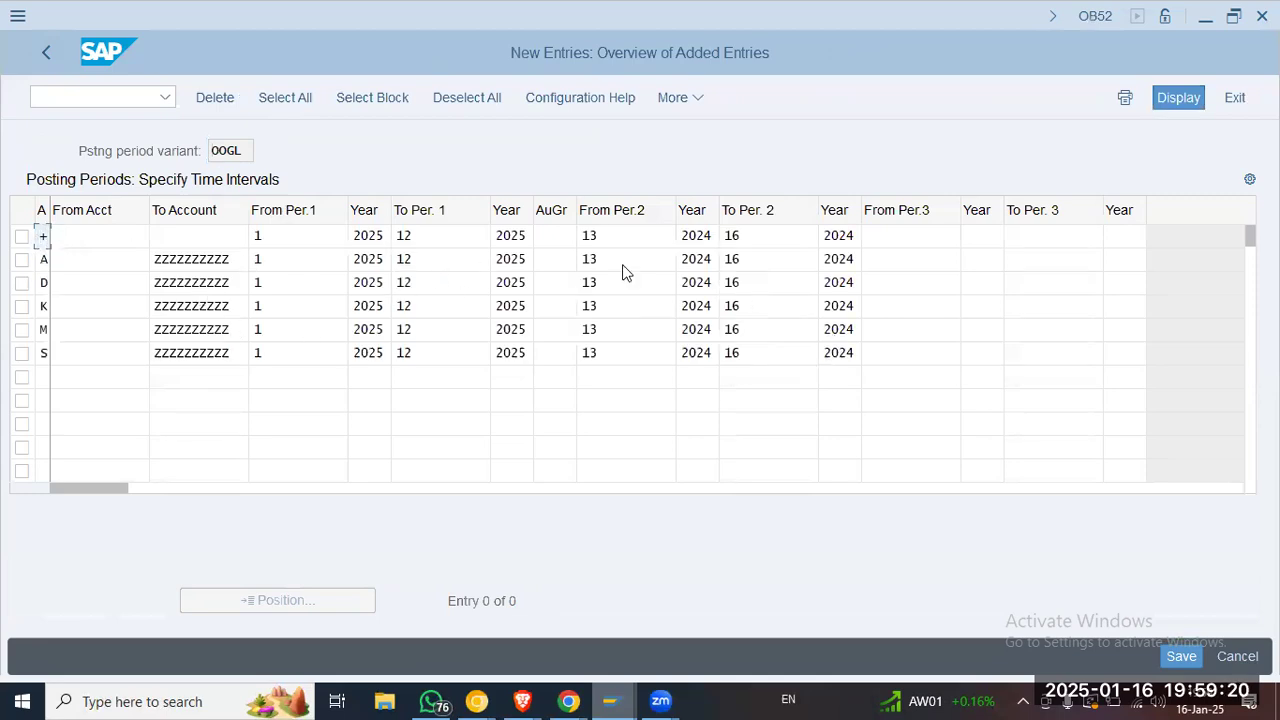
Examine the From Per.2 and To Per. 2 values across the account type rows of variant OOGL
{"action": "left_click", "coordinate": [698, 235]}
{"action": "left_click", "coordinate": [762, 241]}
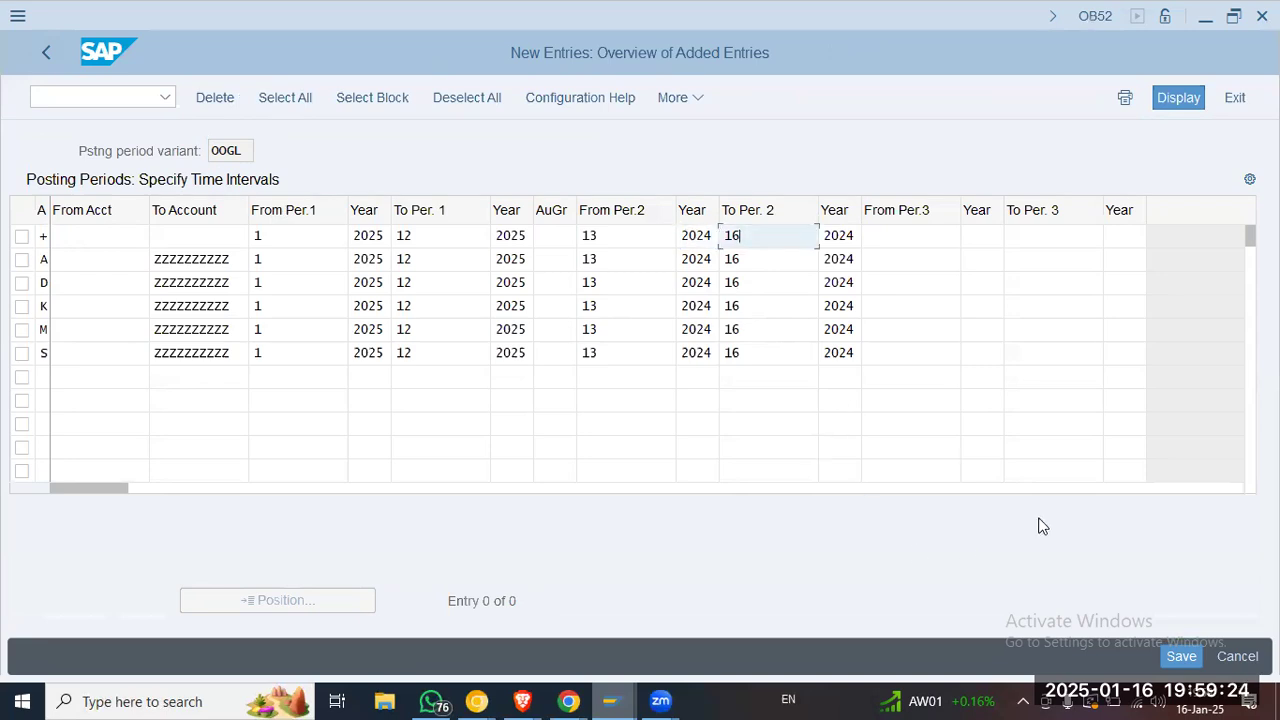
{"action": "left_click", "coordinate": [802, 332]}
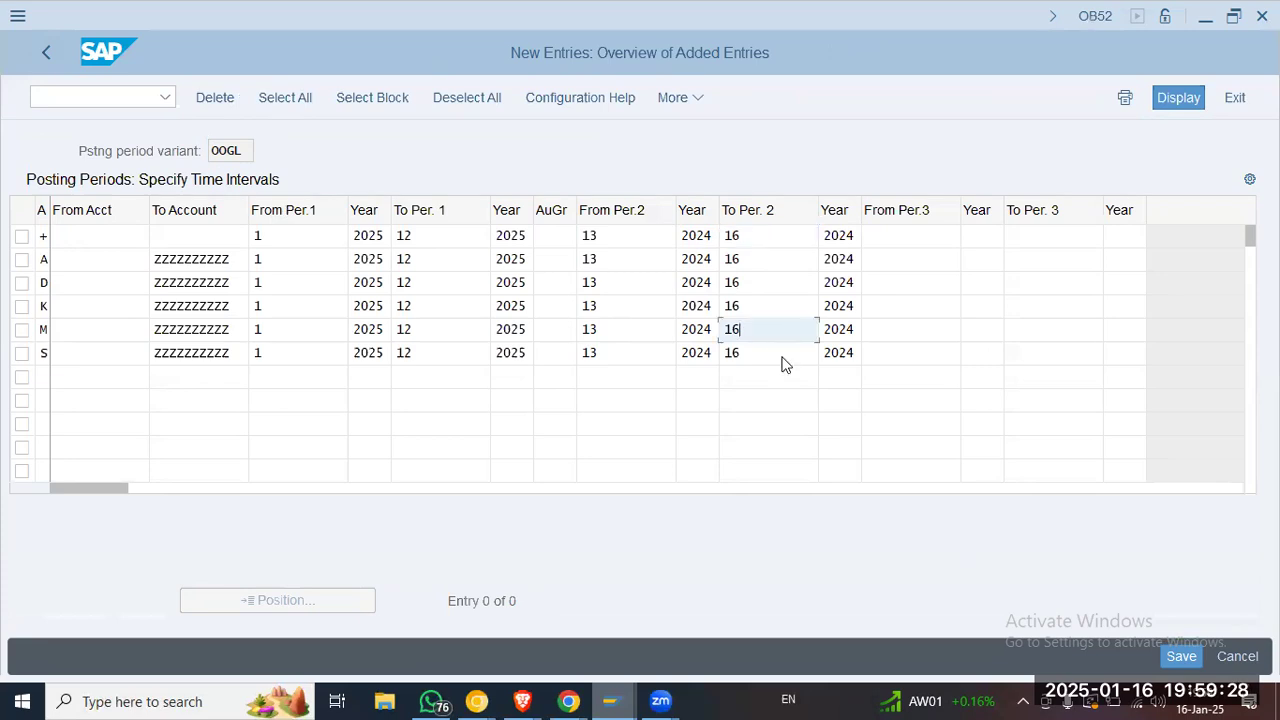
{"action": "left_click", "coordinate": [785, 360]}
{"action": "left_click", "coordinate": [634, 355]}
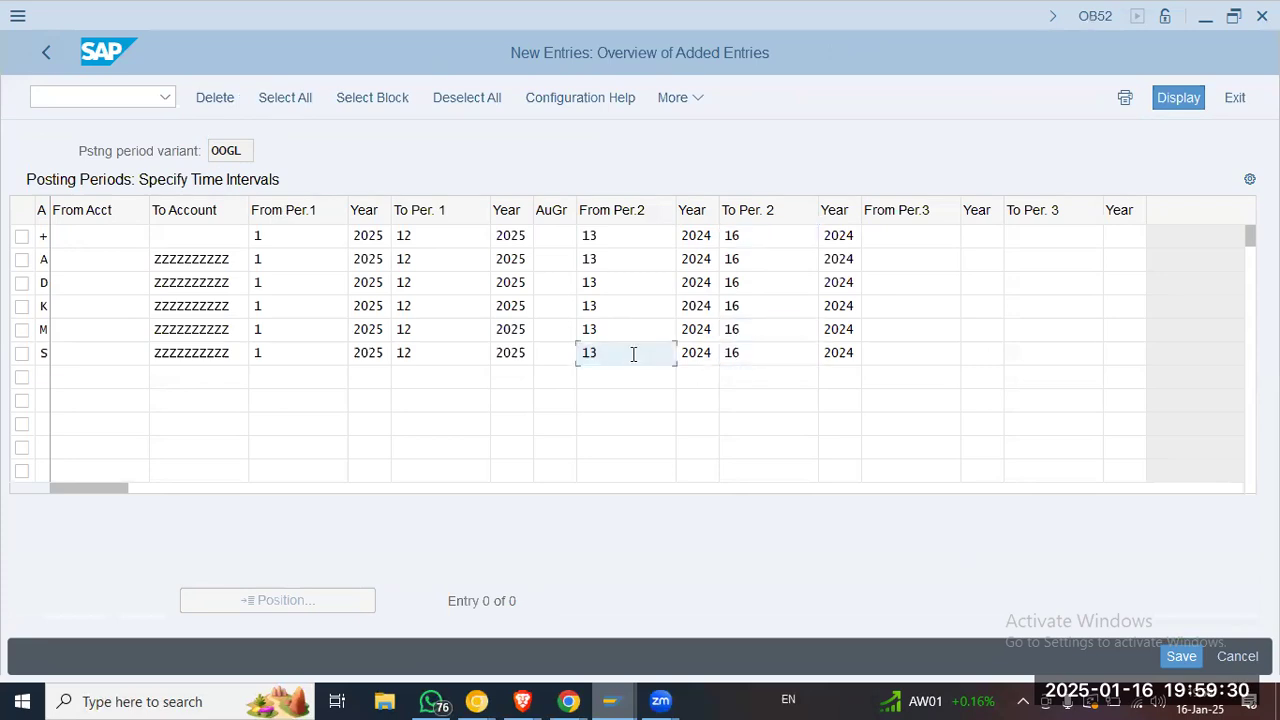
{"action": "left_click", "coordinate": [782, 358]}
{"action": "left_click", "coordinate": [655, 352]}
{"action": "left_click", "coordinate": [640, 327]}
{"action": "left_click", "coordinate": [636, 308]}
{"action": "left_click", "coordinate": [628, 283]}
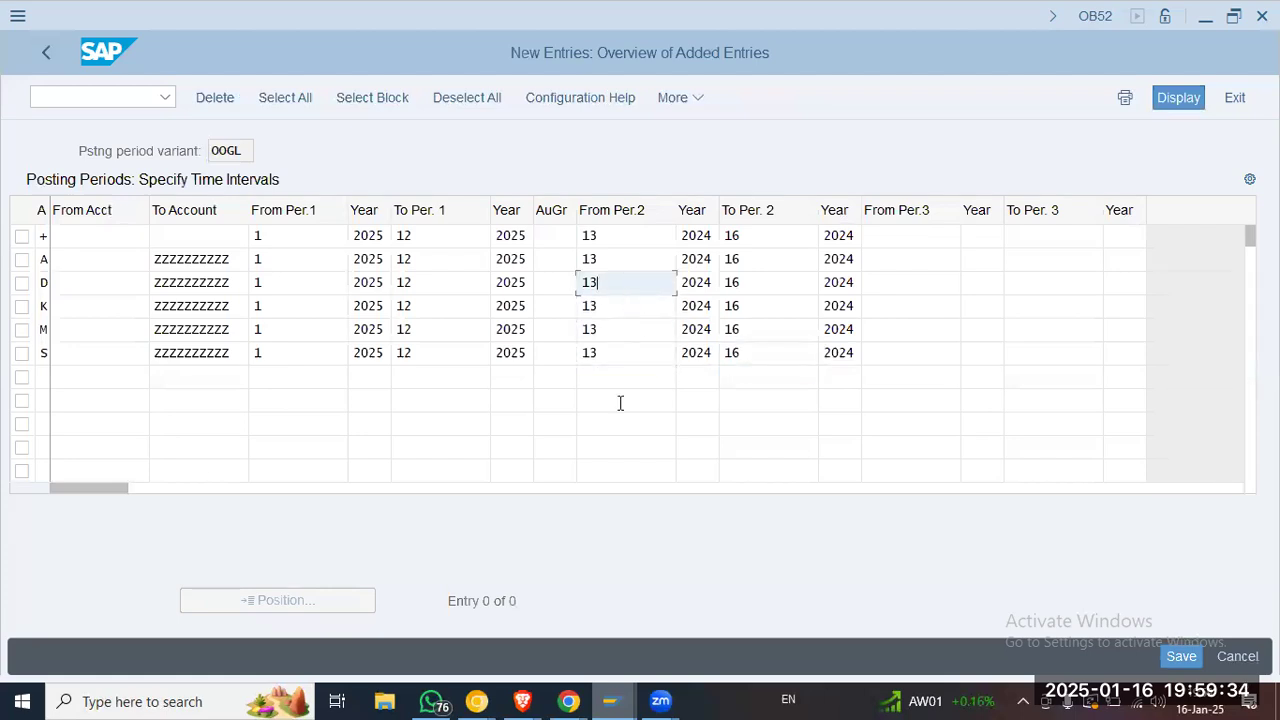
{"action": "left_click", "coordinate": [615, 257]}
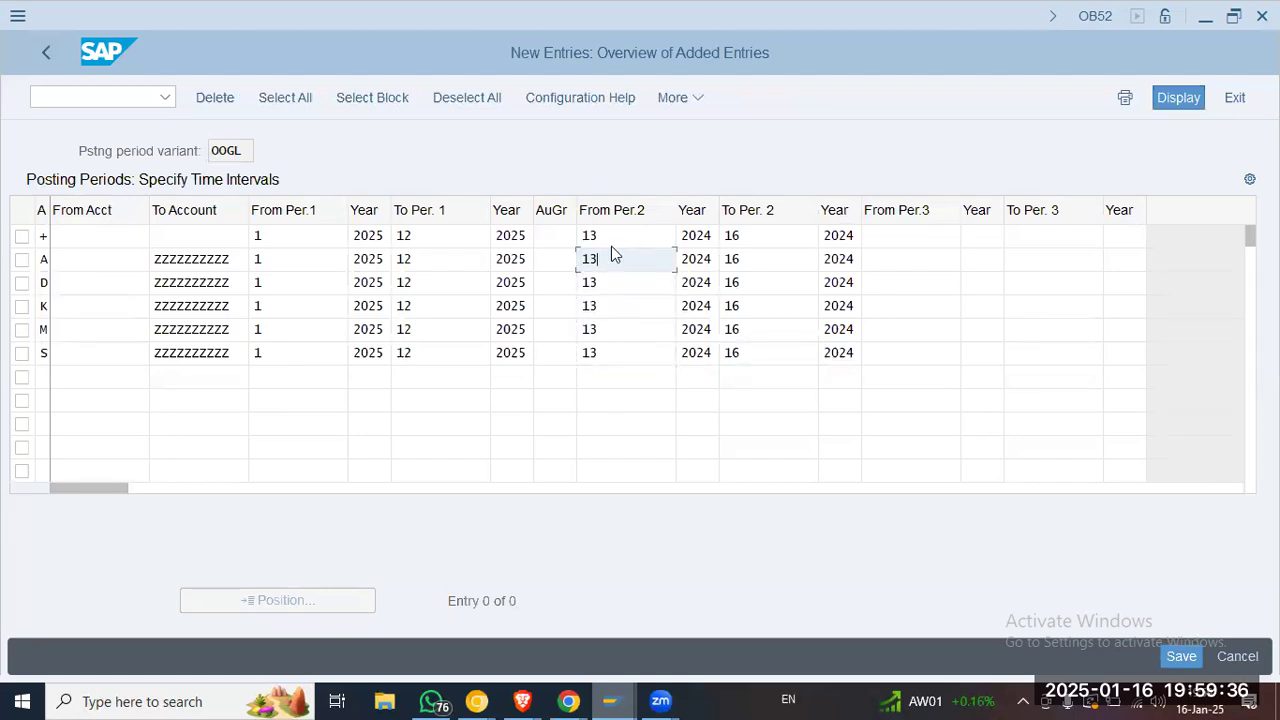
{"action": "left_click", "coordinate": [616, 237]}
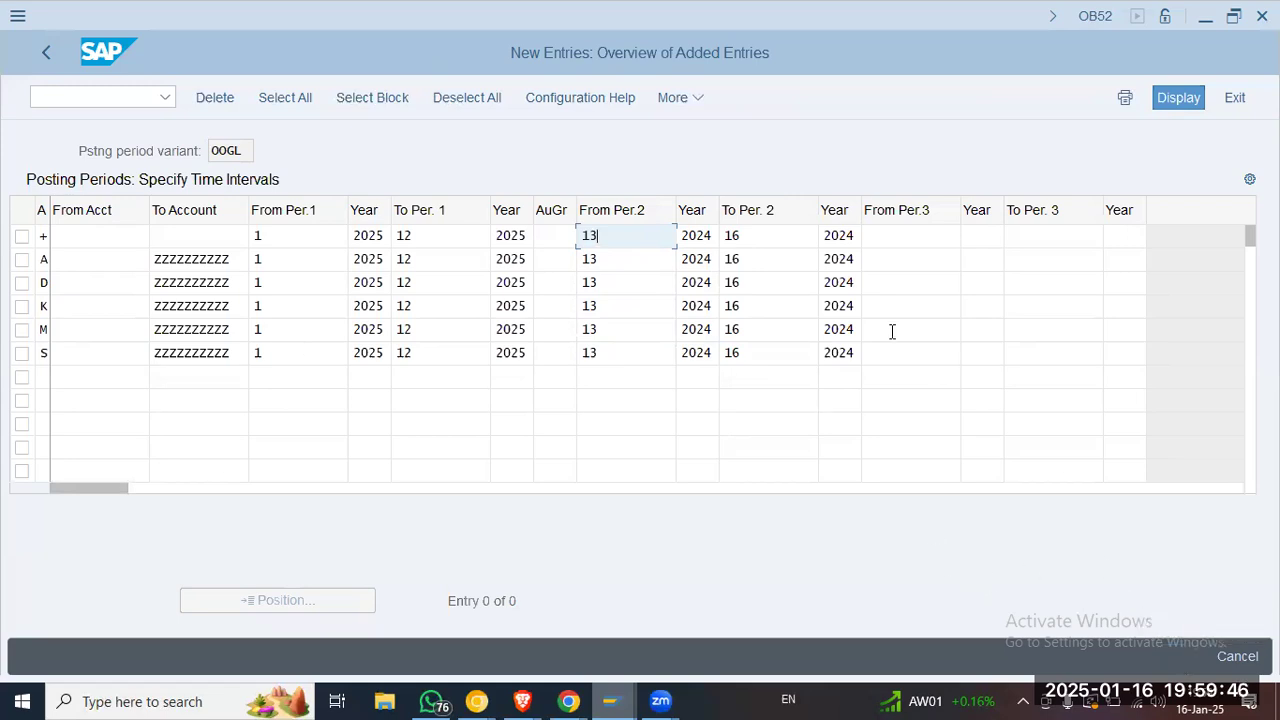
{"action": "left_click", "coordinate": [620, 306]}
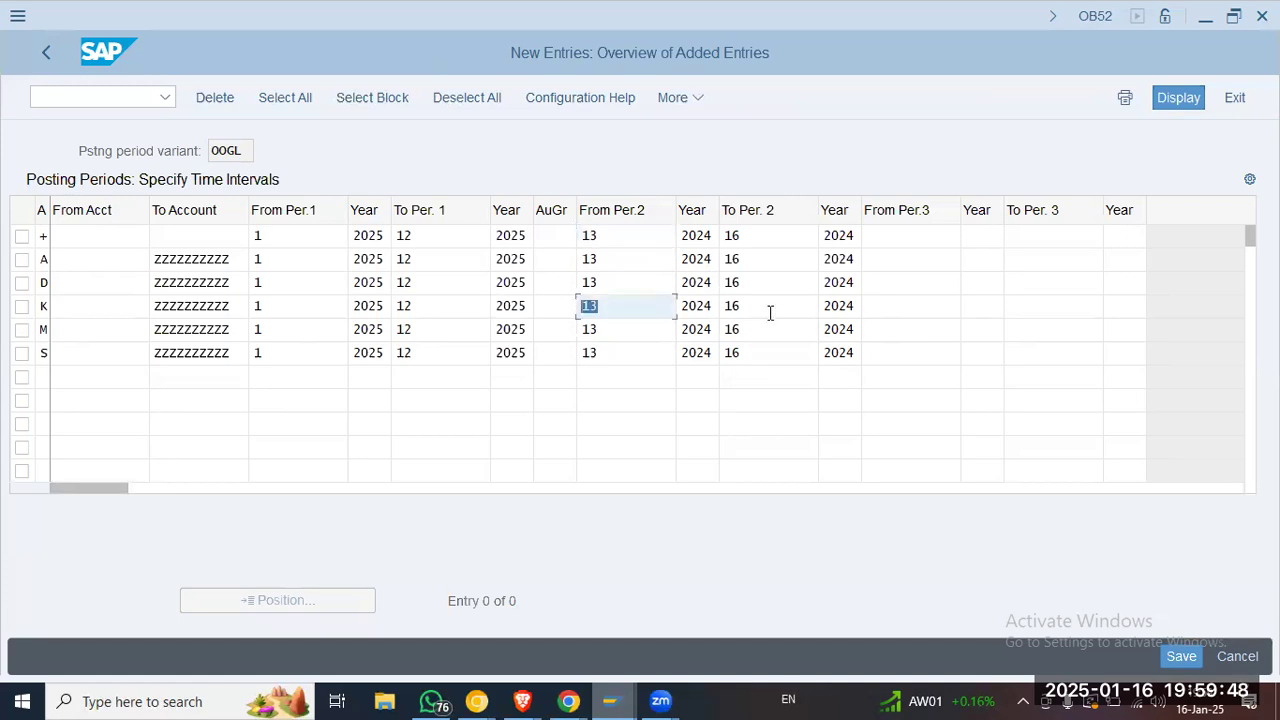
{"action": "left_click", "coordinate": [768, 310]}
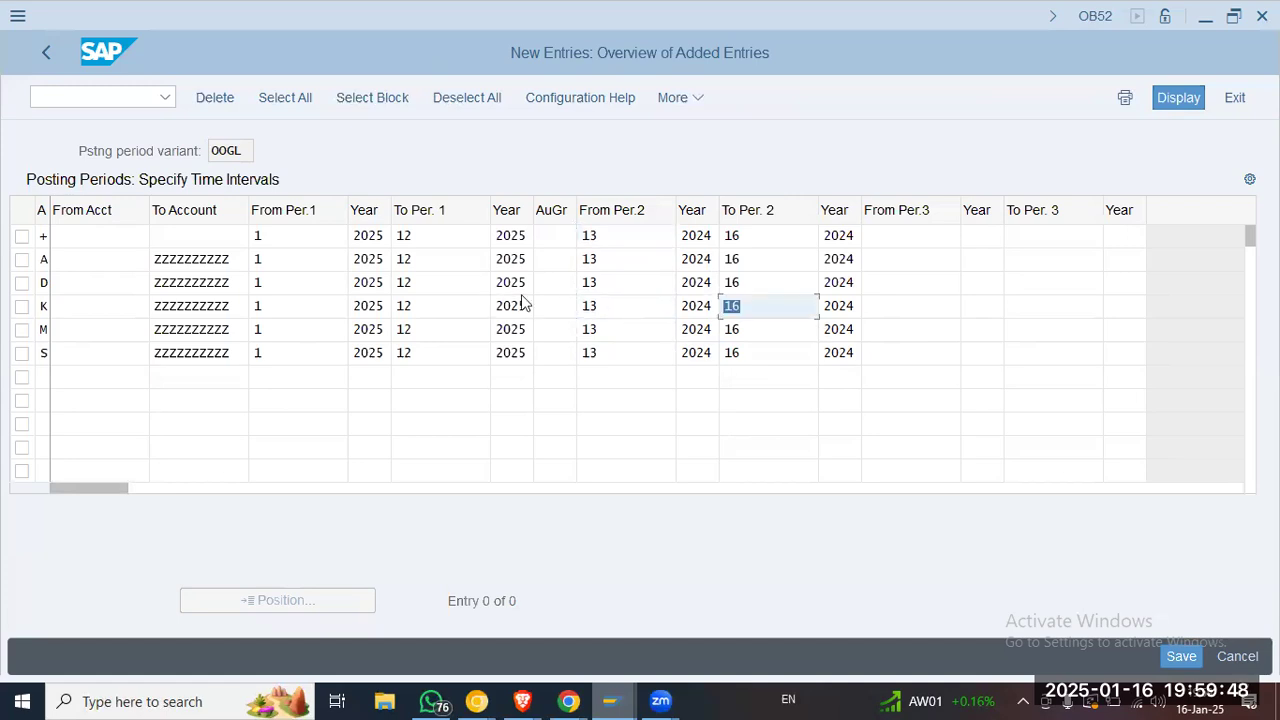
Save the posting period intervals of variant OOGL to the OOGL-FI-MM Config customizing request
{"action": "left_click", "coordinate": [1183, 658]}
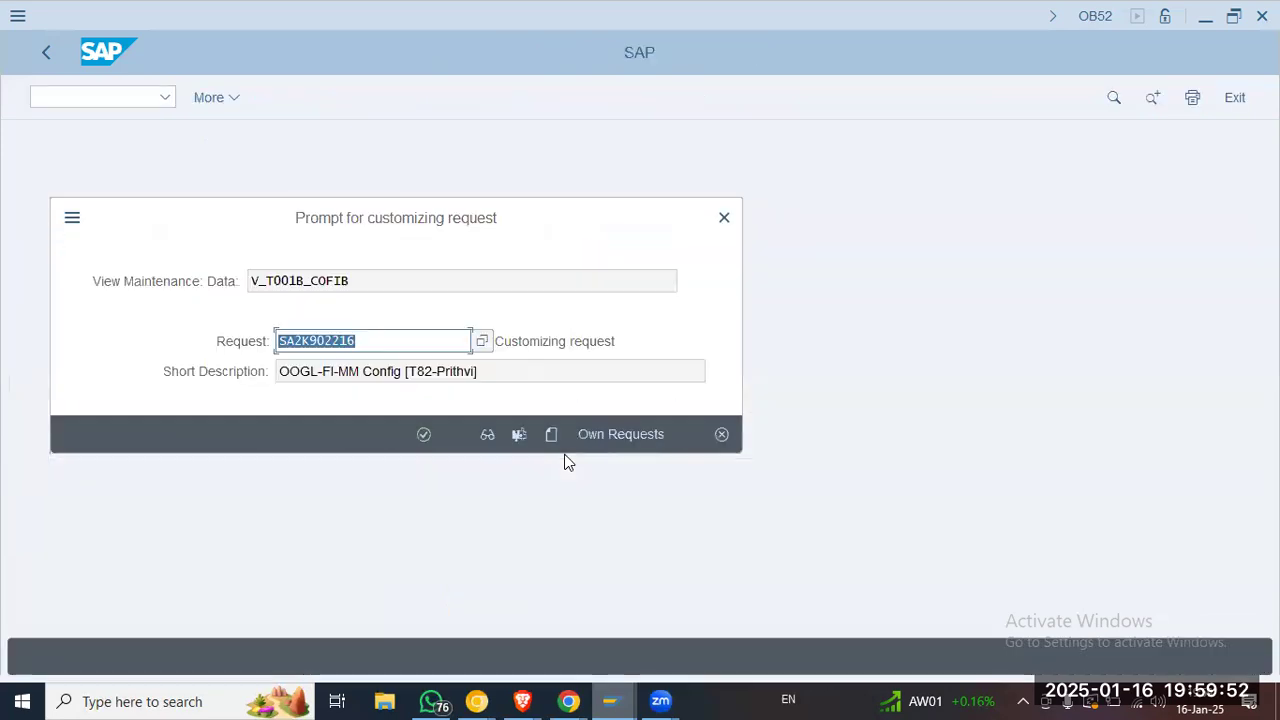
{"action": "left_click", "coordinate": [426, 434]}
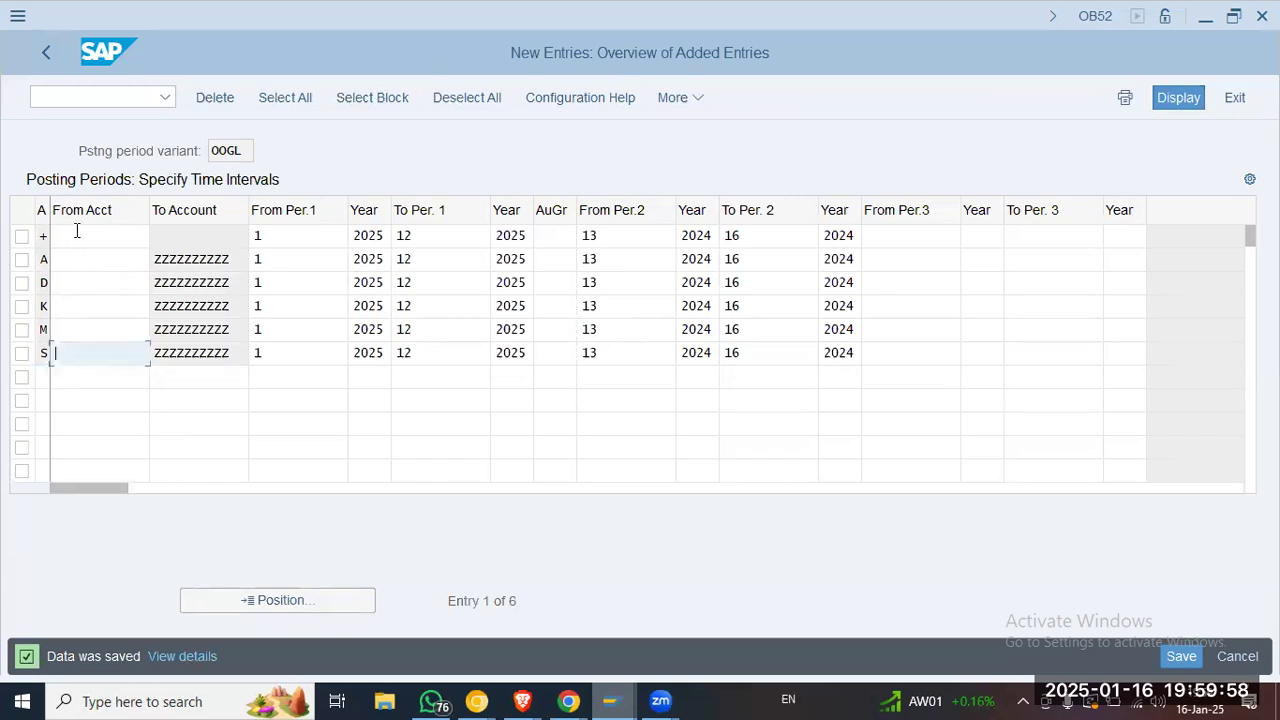
Review the account types of variant OOGL row by row, checking the From Acct and To Account ranges and the start of period interval 1
{"action": "left_click", "coordinate": [66, 241]}
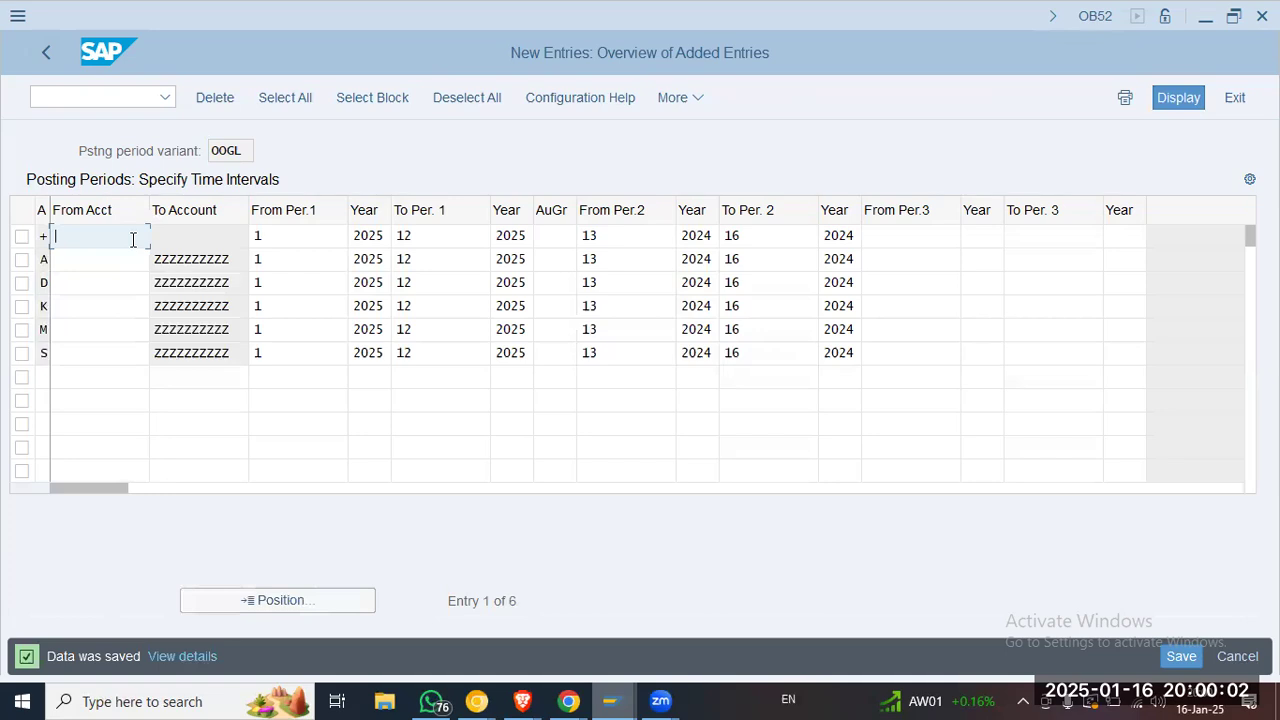
{"action": "left_click", "coordinate": [80, 260]}
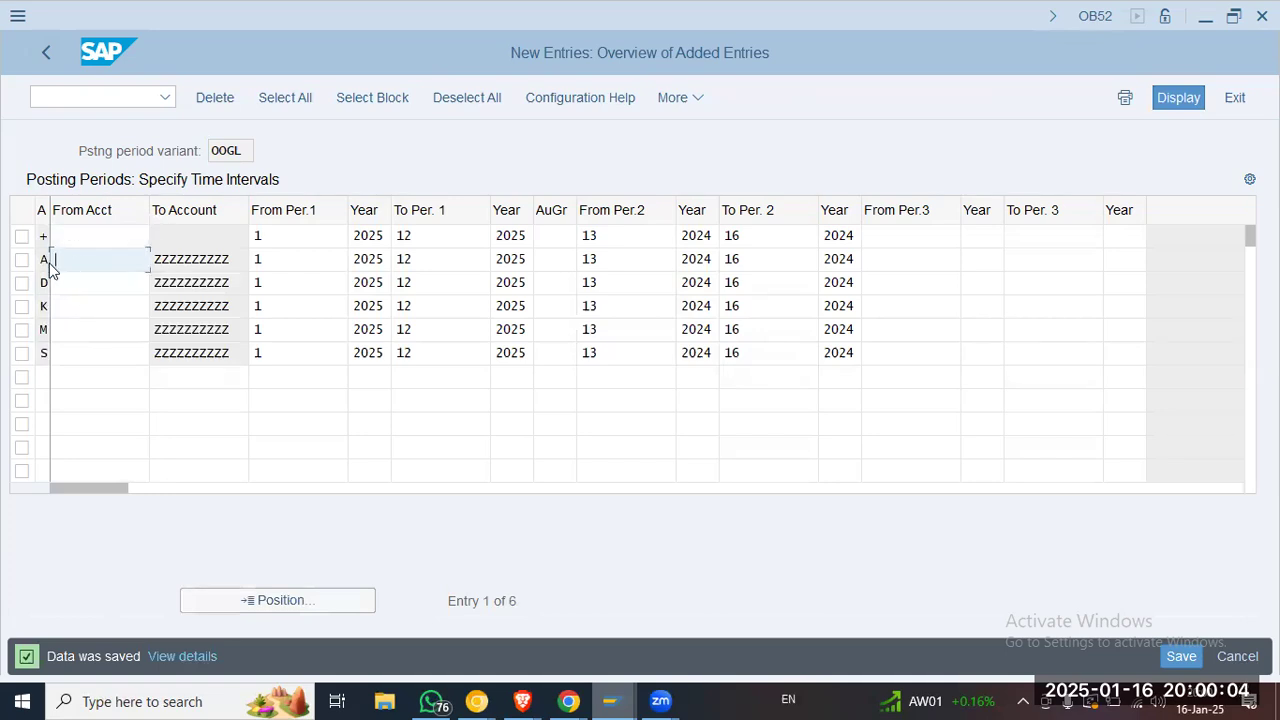
{"action": "left_click", "coordinate": [72, 284]}
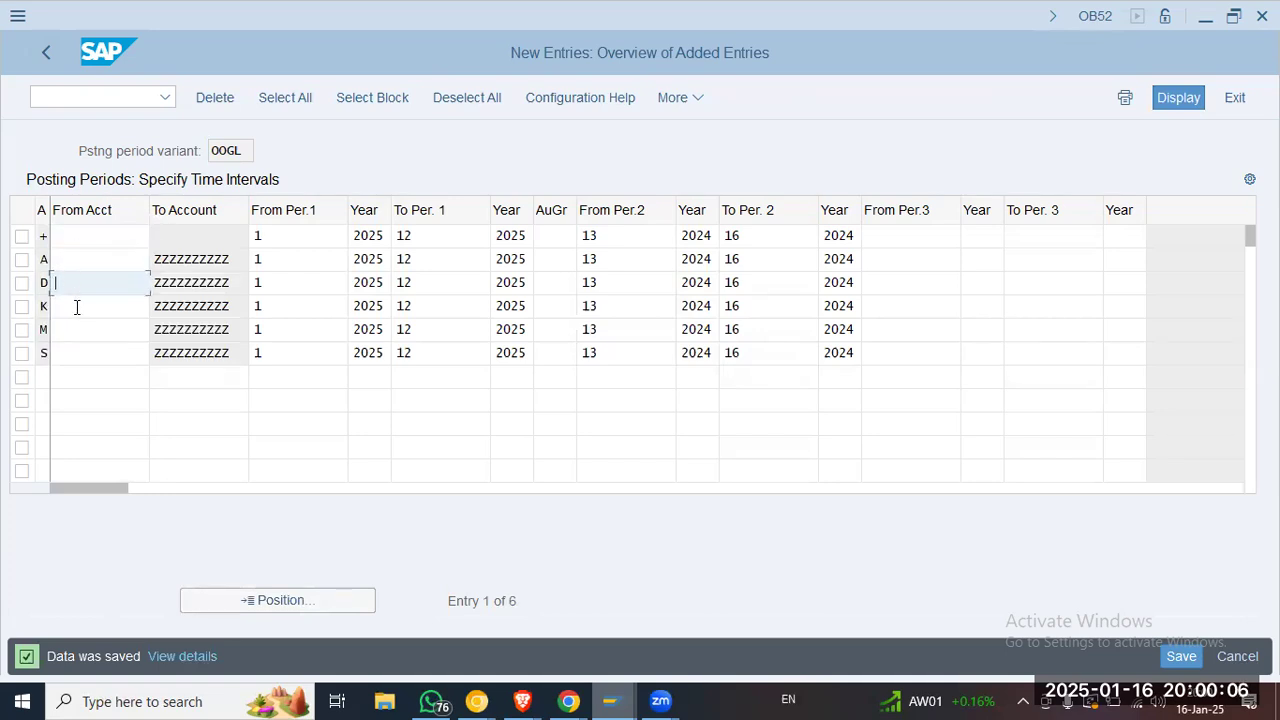
{"action": "left_click", "coordinate": [76, 307]}
{"action": "left_click", "coordinate": [77, 329]}
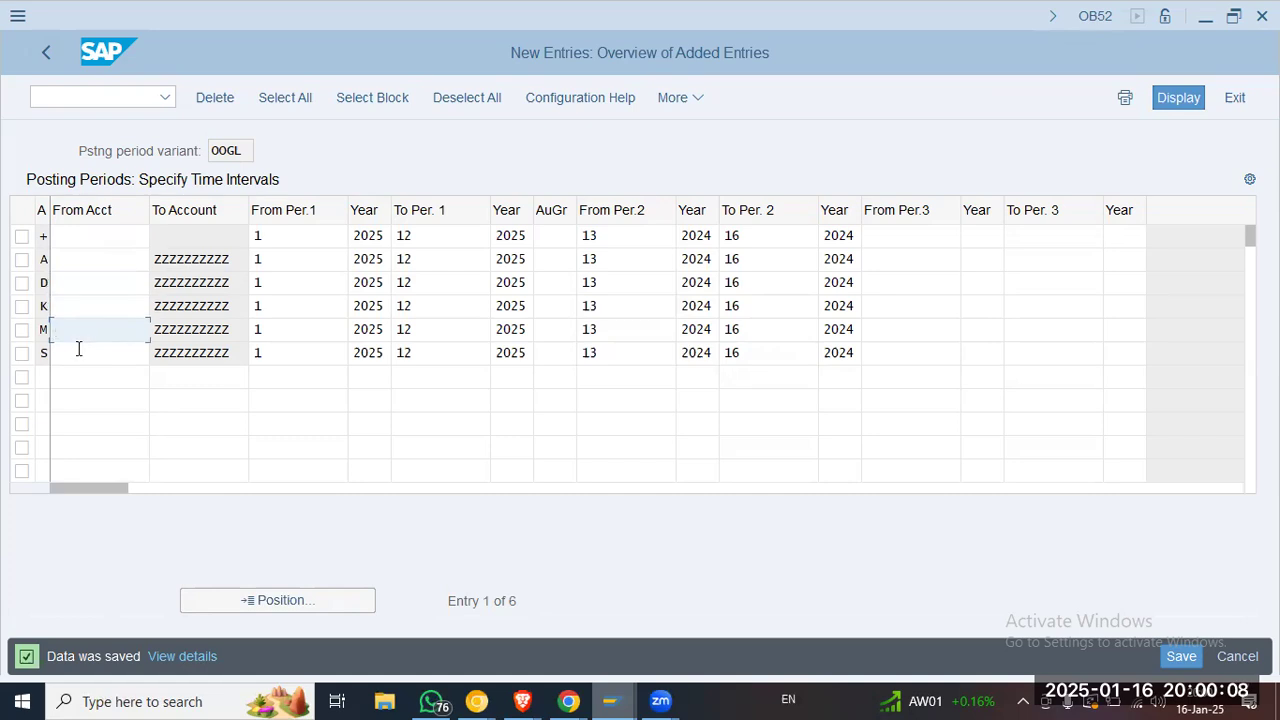
{"action": "left_click", "coordinate": [78, 350]}
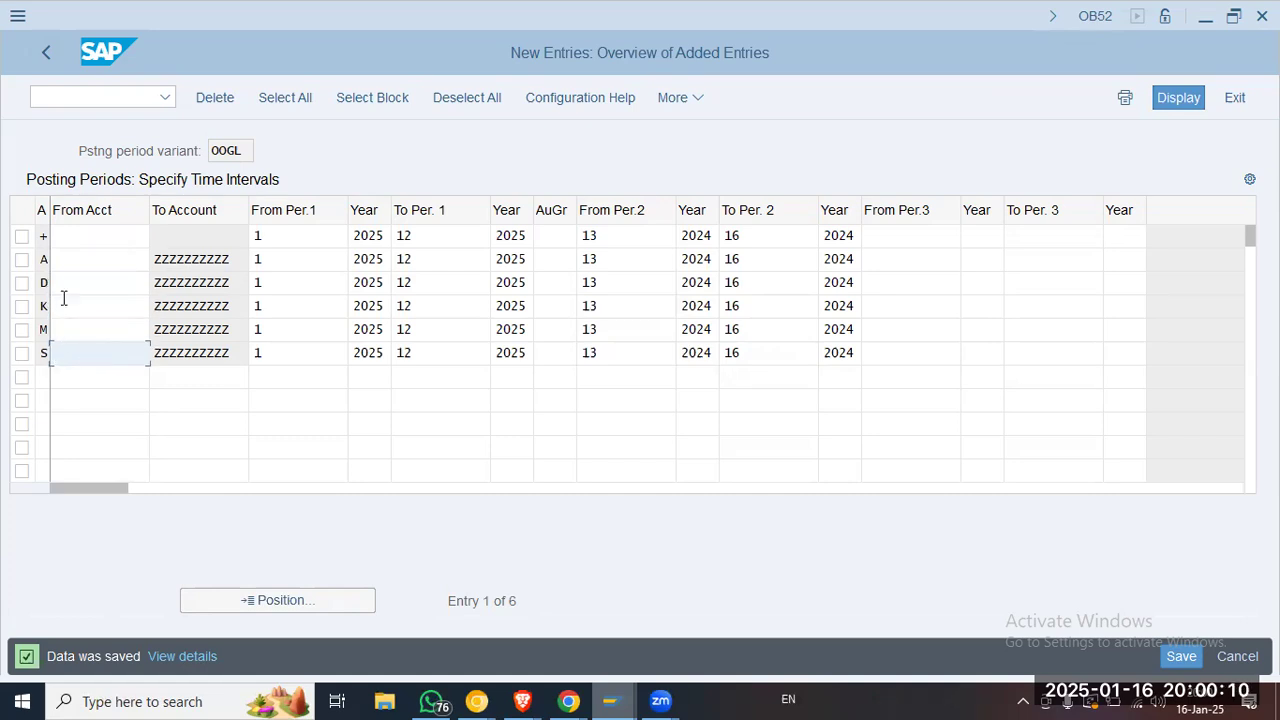
{"action": "left_click", "coordinate": [73, 237]}
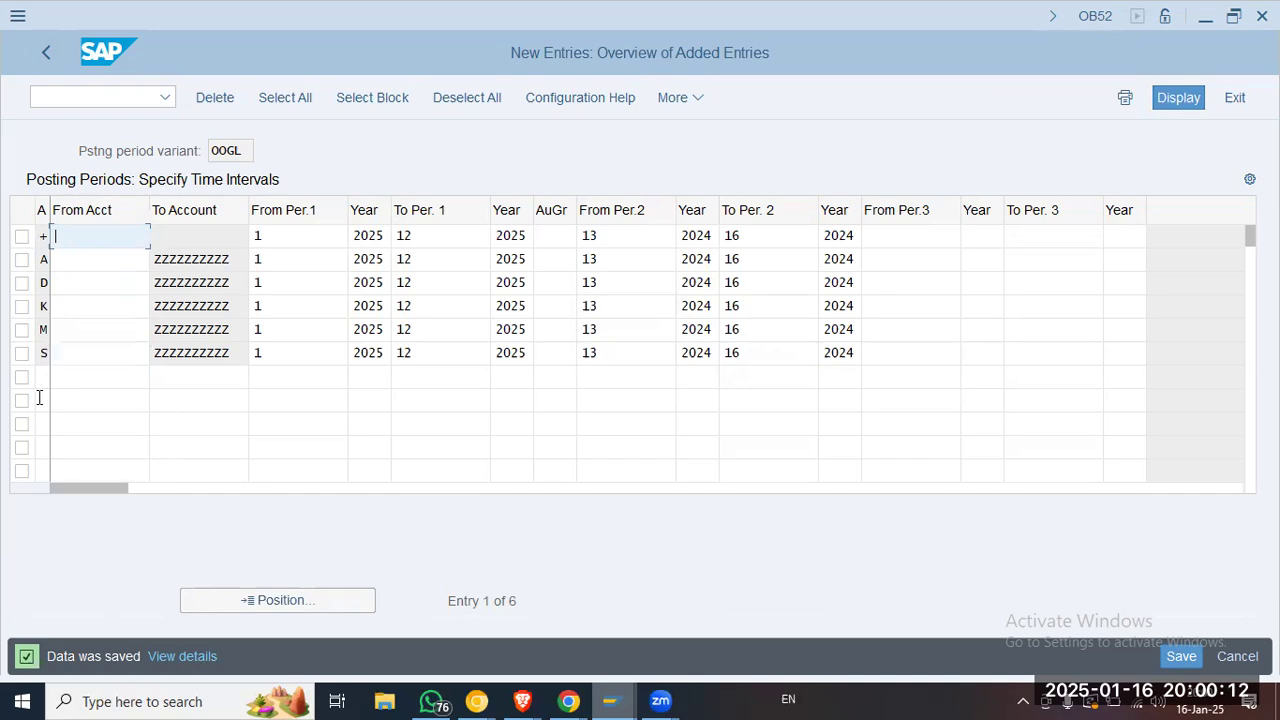
{"action": "left_click", "coordinate": [94, 260]}
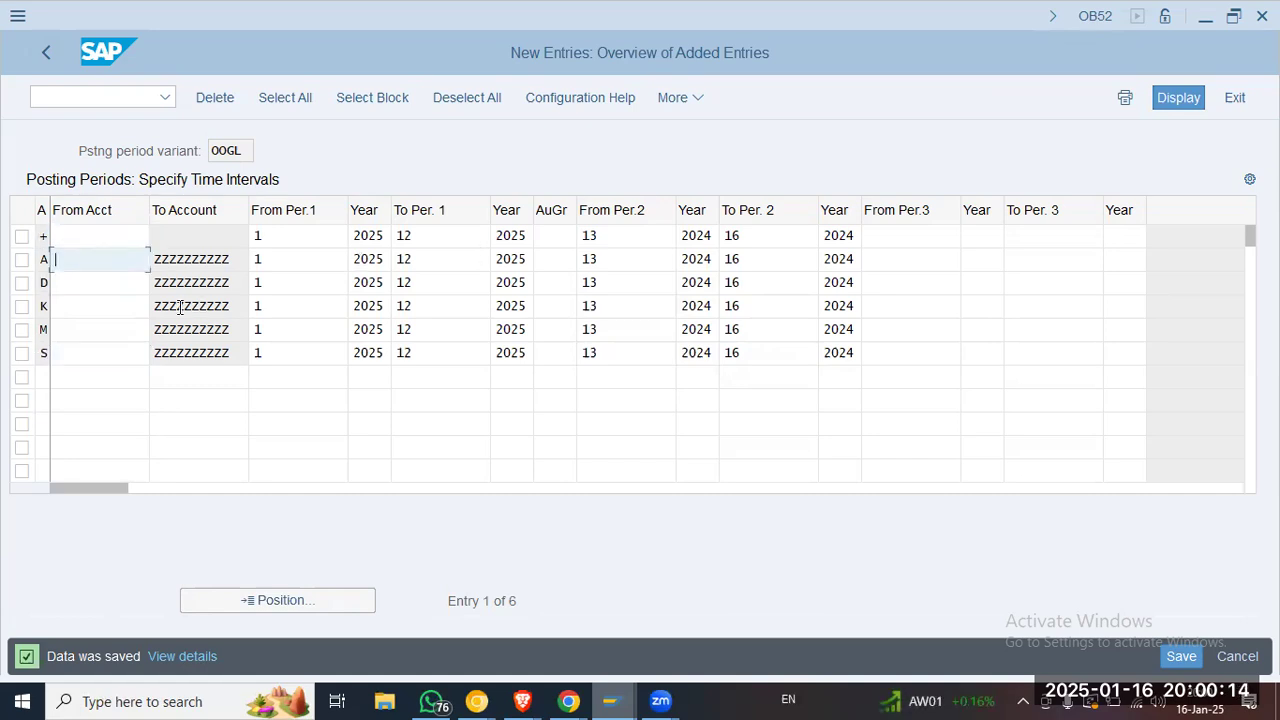
{"action": "left_click", "coordinate": [98, 287]}
{"action": "left_click", "coordinate": [100, 304]}
{"action": "left_click", "coordinate": [102, 328]}
{"action": "left_click", "coordinate": [98, 352]}
{"action": "left_click", "coordinate": [103, 250]}
{"action": "left_click_drag", "start_coordinate": [224, 259], "coordinate": [146, 277]}
{"action": "left_click", "coordinate": [83, 258]}
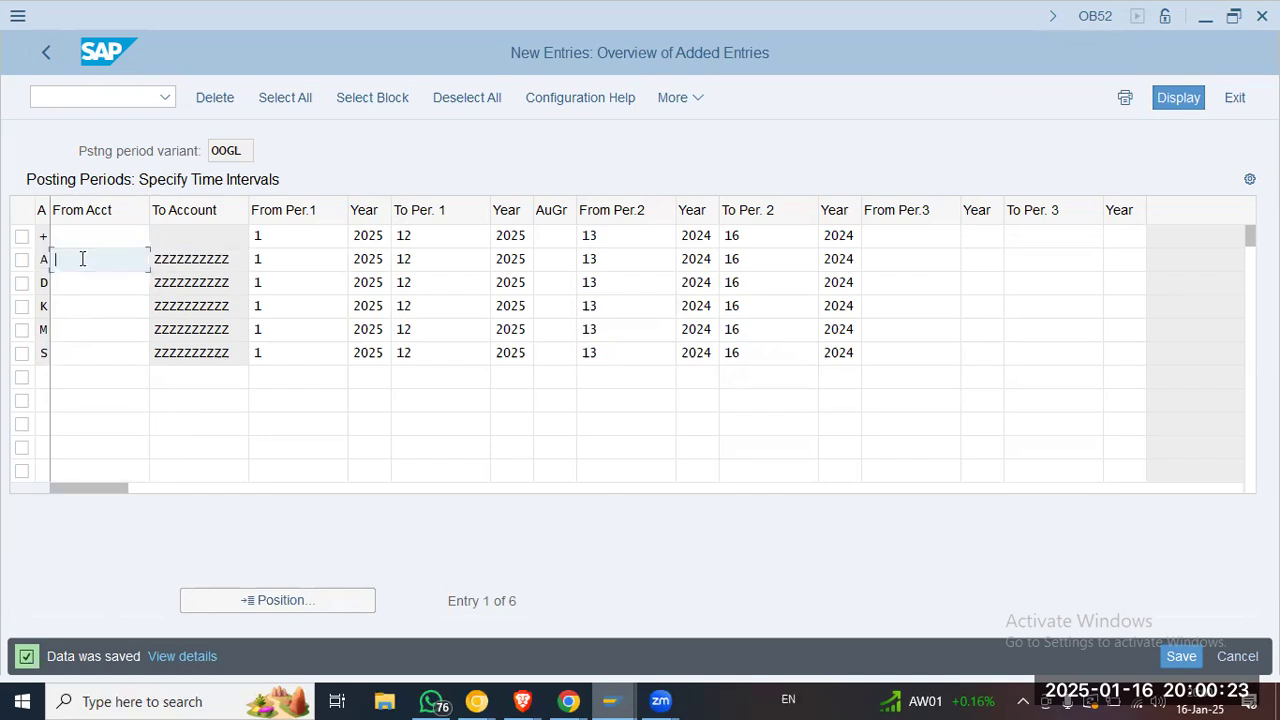
{"action": "left_click", "coordinate": [309, 258]}
{"action": "left_click_drag", "start_coordinate": [297, 260], "coordinate": [217, 264]}
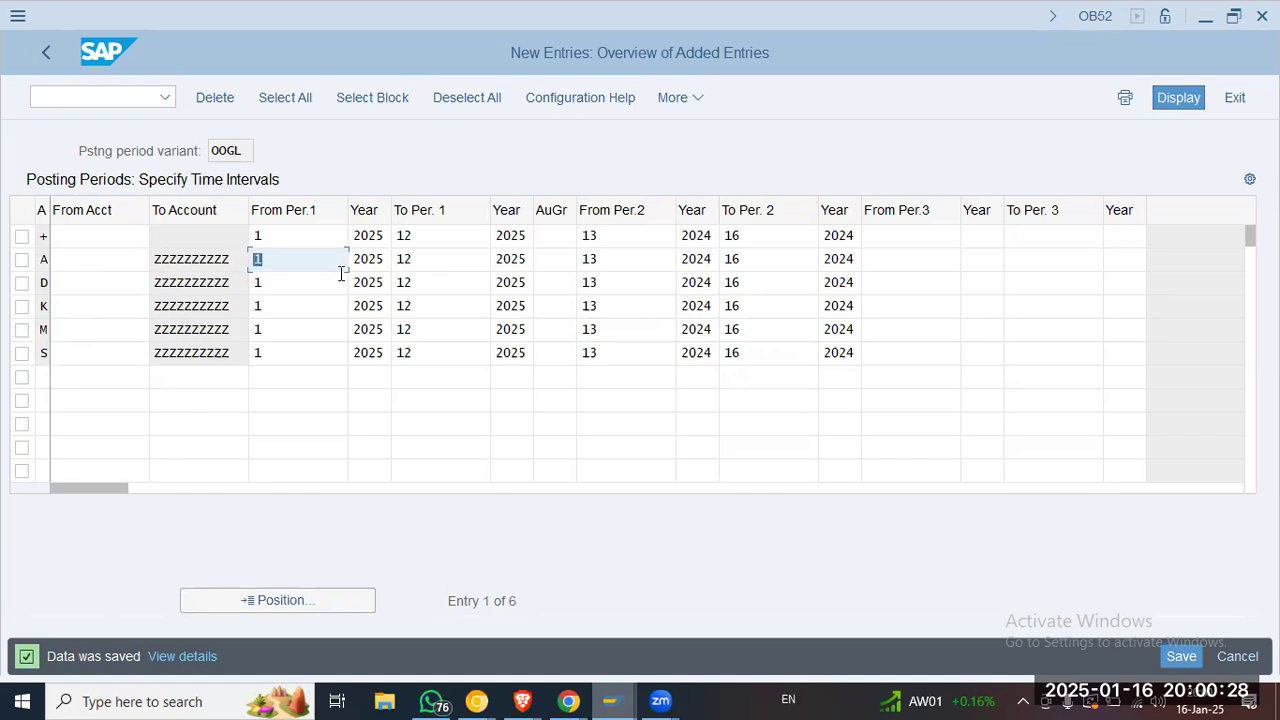
Check the from and to periods of intervals 1 and 2 for account types A and D, and the From Acct of M
{"action": "left_click", "coordinate": [460, 260]}
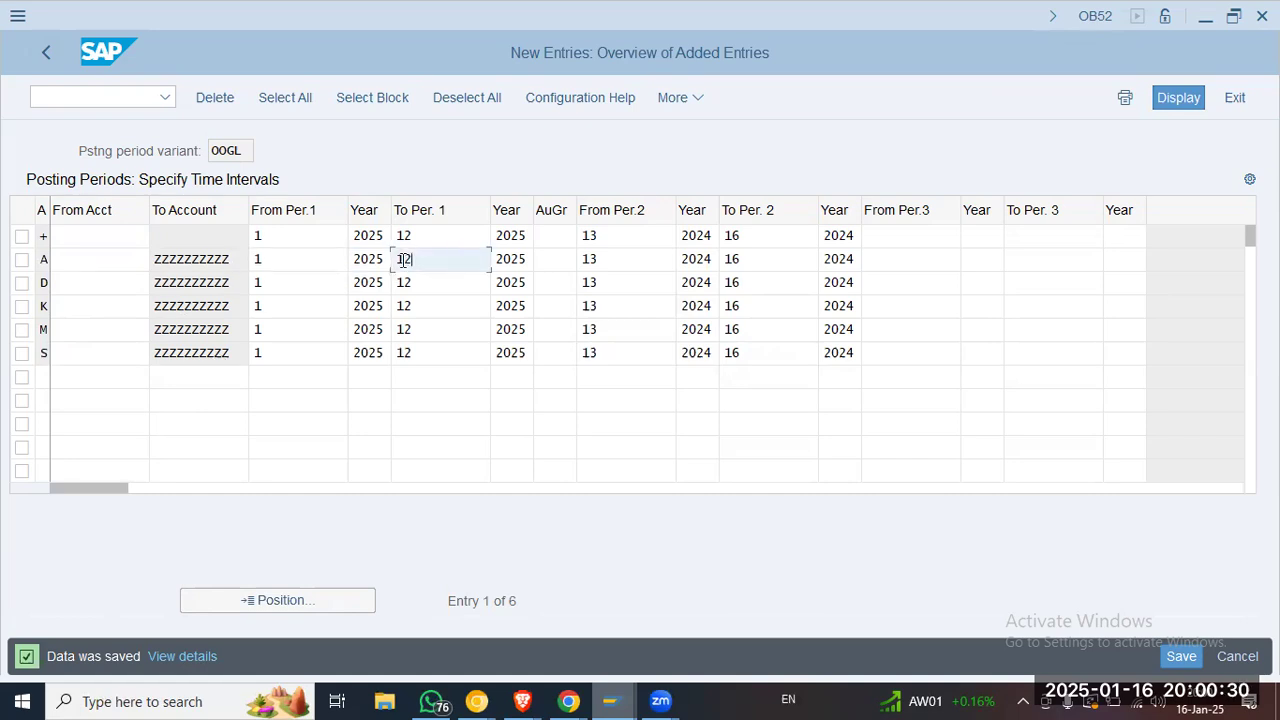
{"action": "key", "text": "shift+Home"}
{"action": "left_click_drag", "start_coordinate": [642, 263], "coordinate": [580, 262]}
{"action": "left_click", "coordinate": [786, 266]}
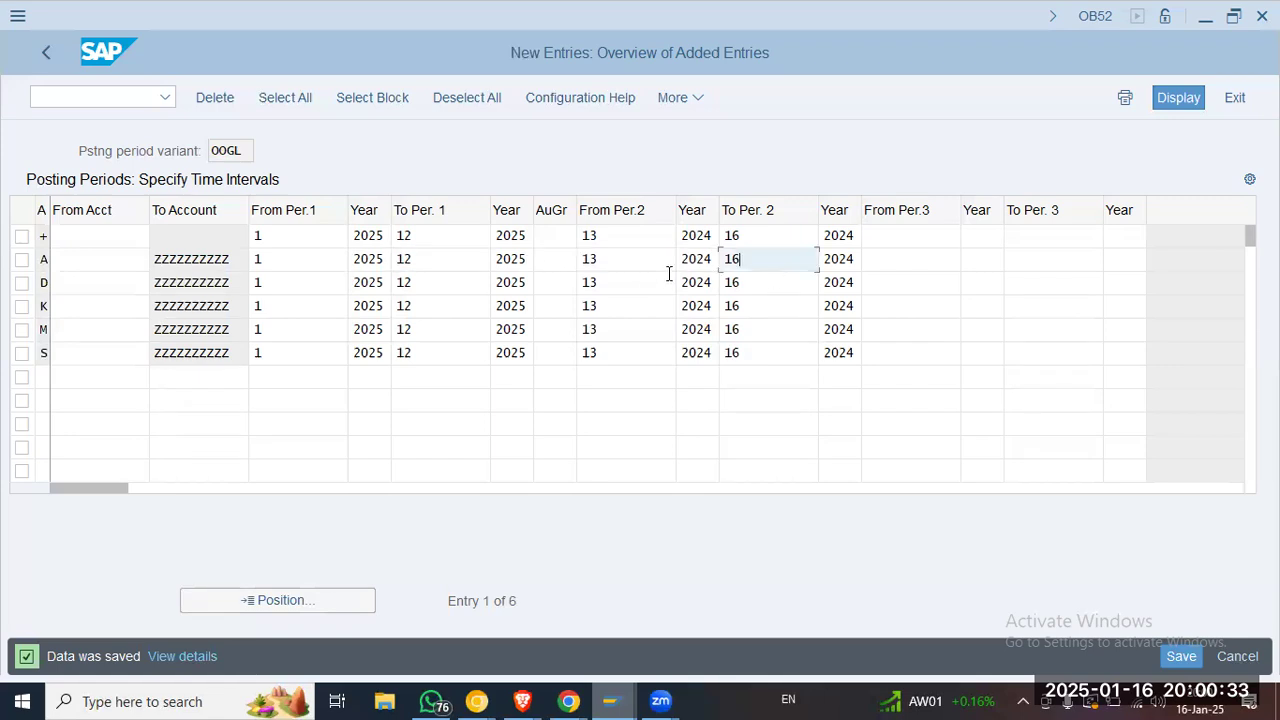
{"action": "left_click", "coordinate": [856, 259]}
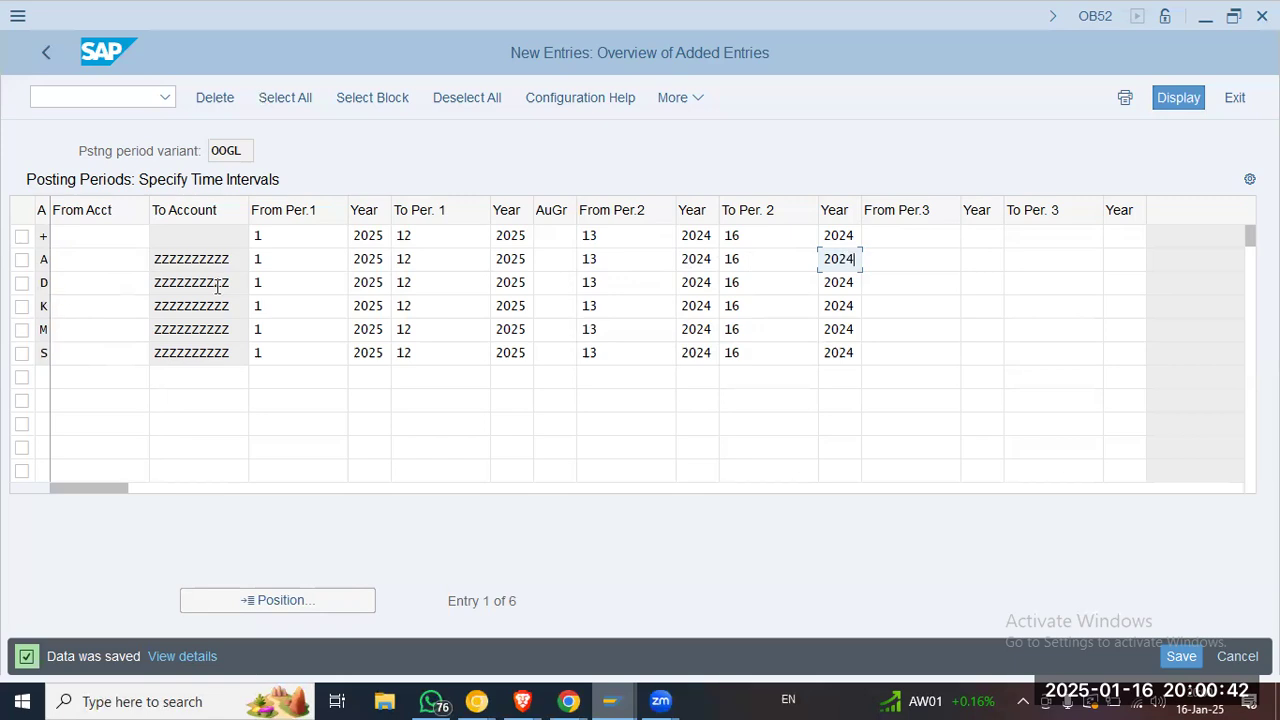
{"action": "left_click", "coordinate": [120, 286]}
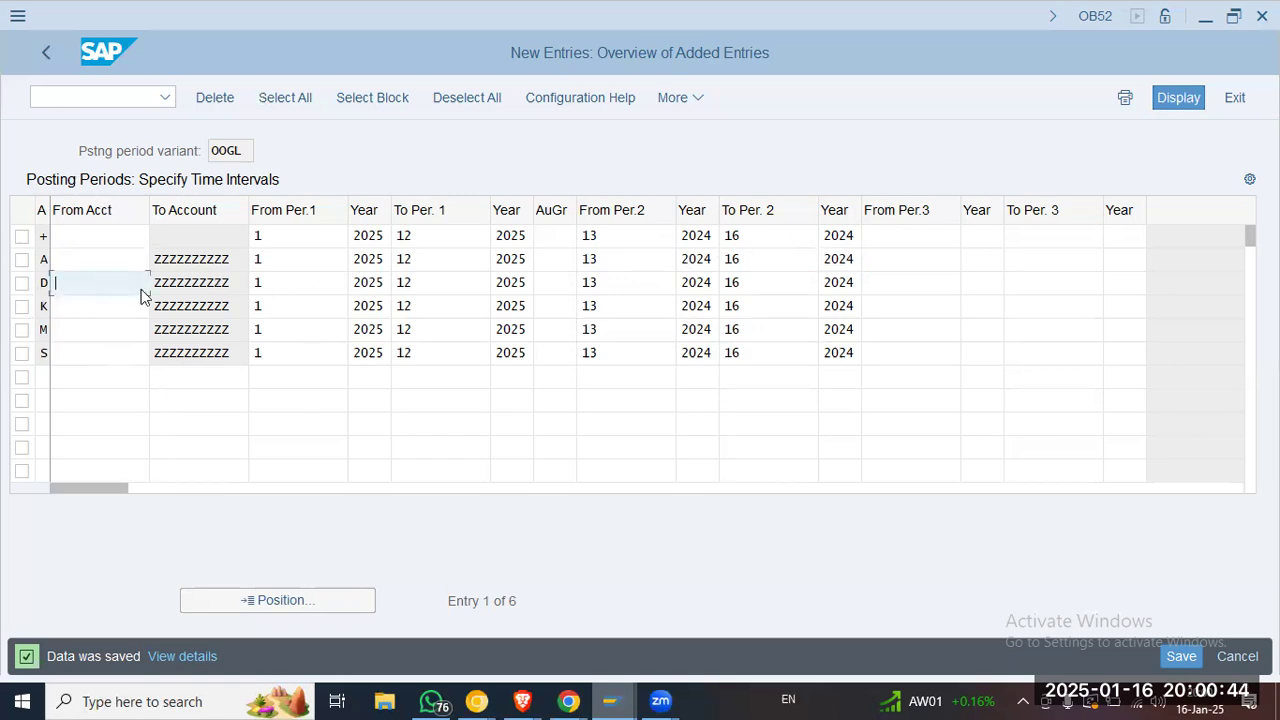
{"action": "left_click", "coordinate": [330, 281]}
{"action": "left_click", "coordinate": [470, 290]}
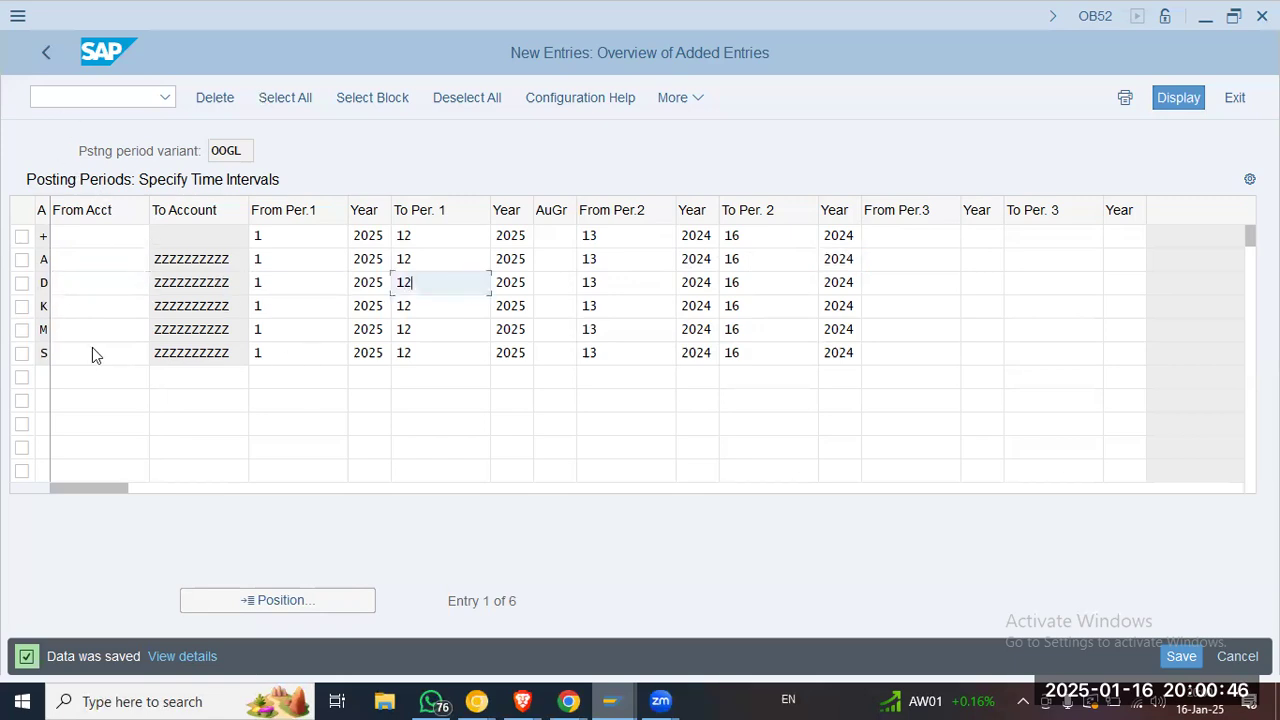
{"action": "left_click", "coordinate": [100, 331]}
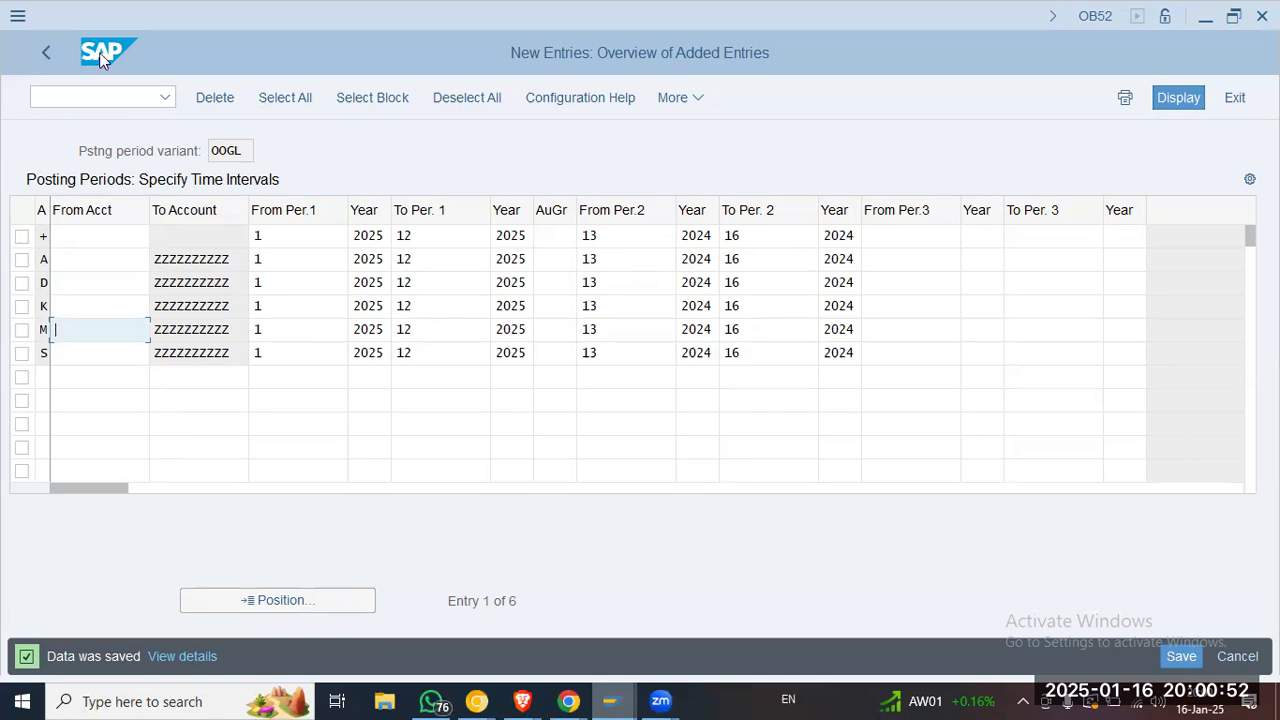
Return to the implementation guide and open Define Settings for Ledgers and Currency Types under Ledger, dismissing the consistency check messages
{"action": "left_click", "coordinate": [43, 52]}
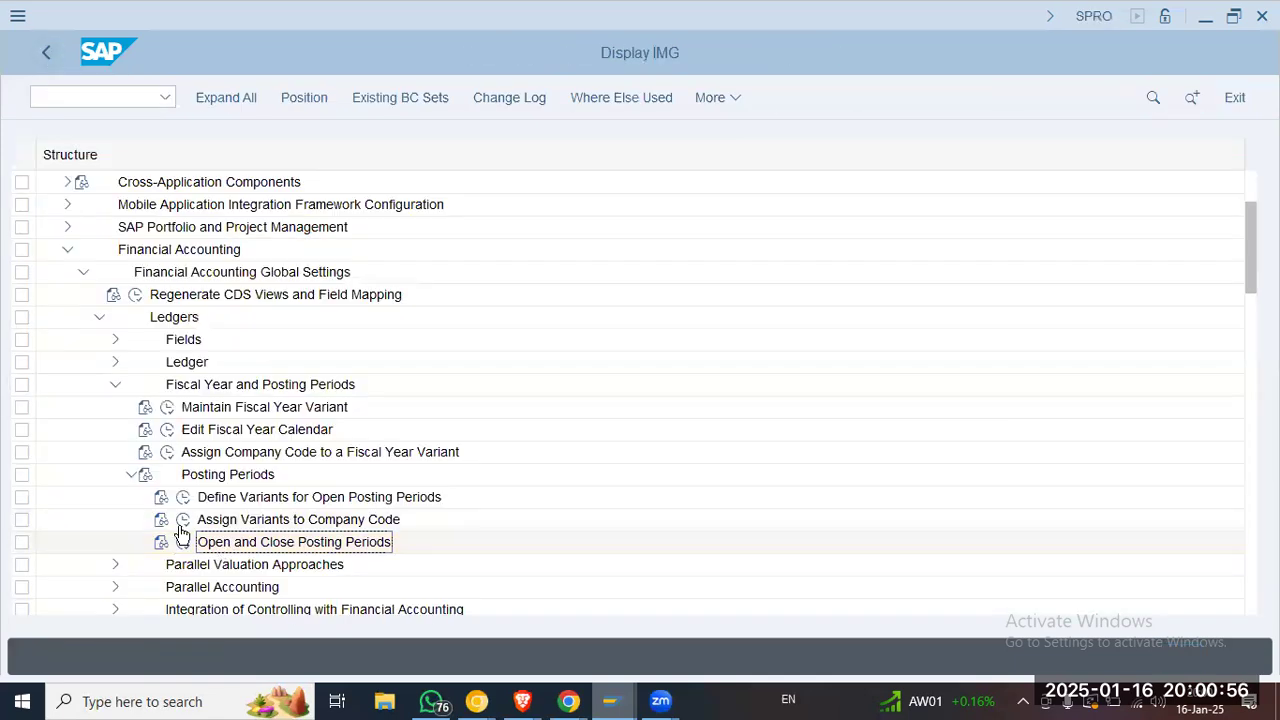
{"action": "left_click", "coordinate": [131, 475]}
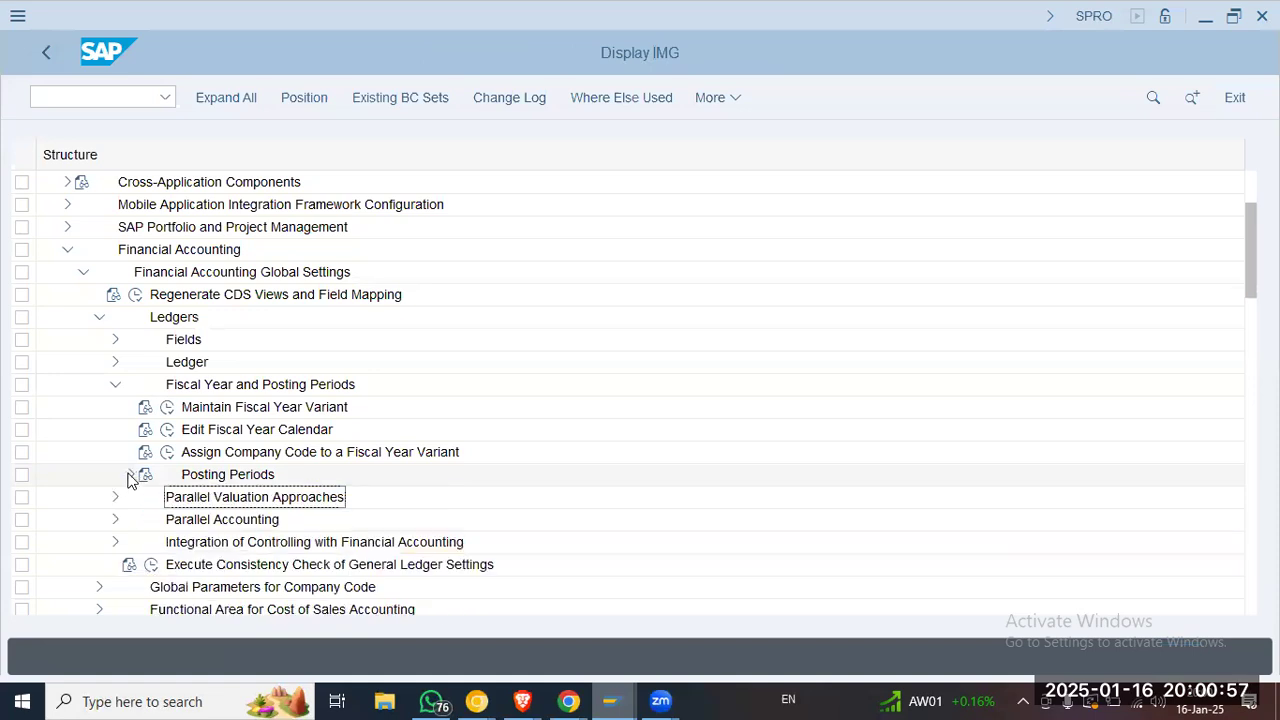
{"action": "left_click", "coordinate": [115, 384]}
{"action": "left_click", "coordinate": [128, 362]}
{"action": "left_click", "coordinate": [165, 390]}
{"action": "left_click", "coordinate": [163, 388]}
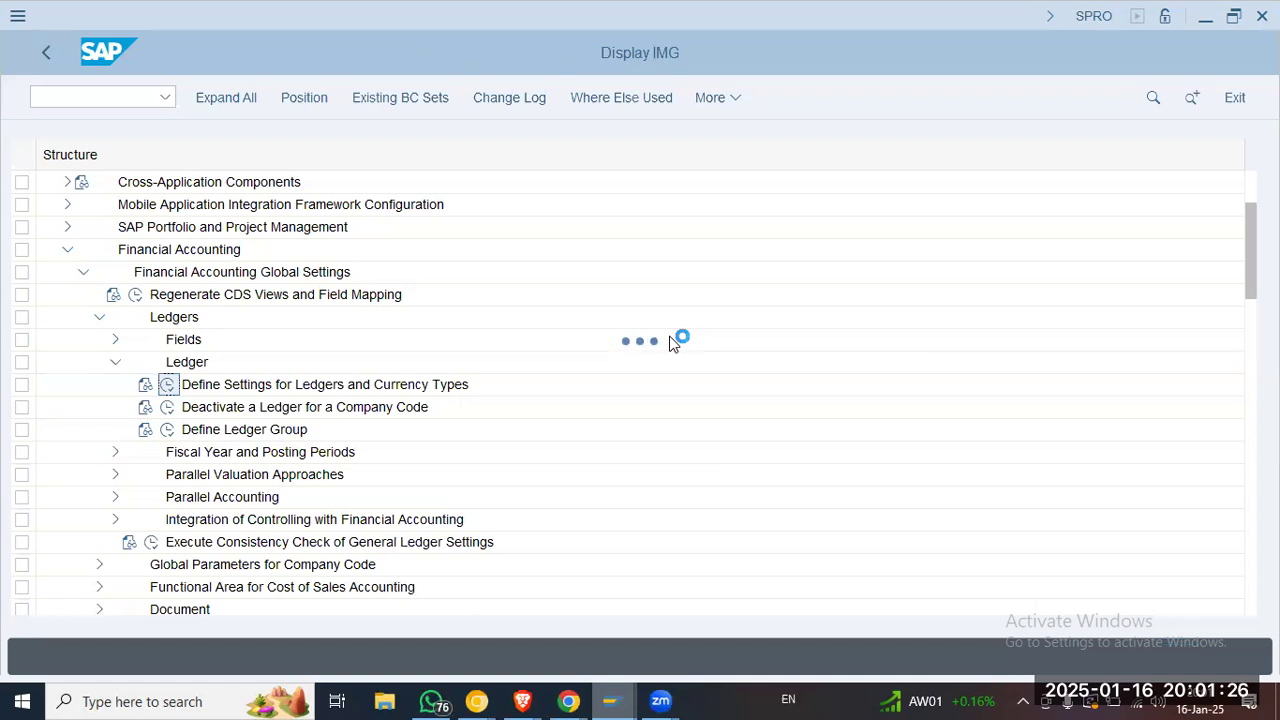
{"action": "mouse_move", "coordinate": [660, 700]}
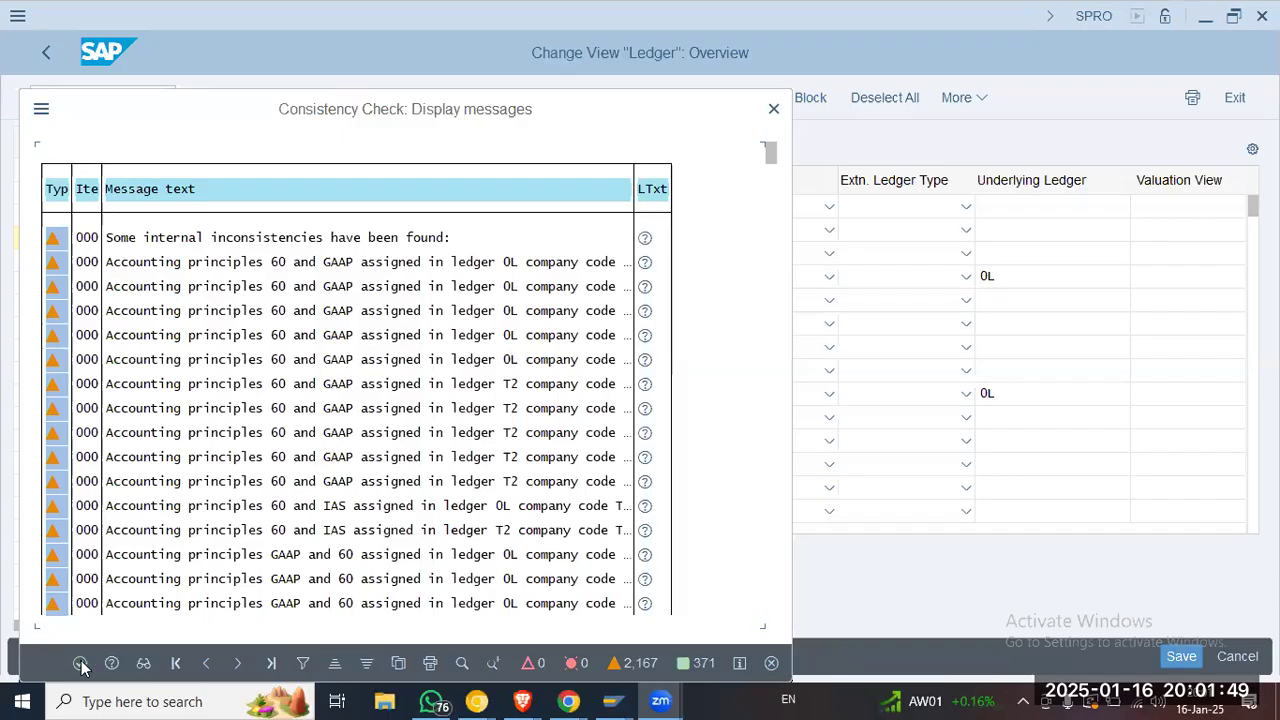
{"action": "left_click", "coordinate": [82, 664]}
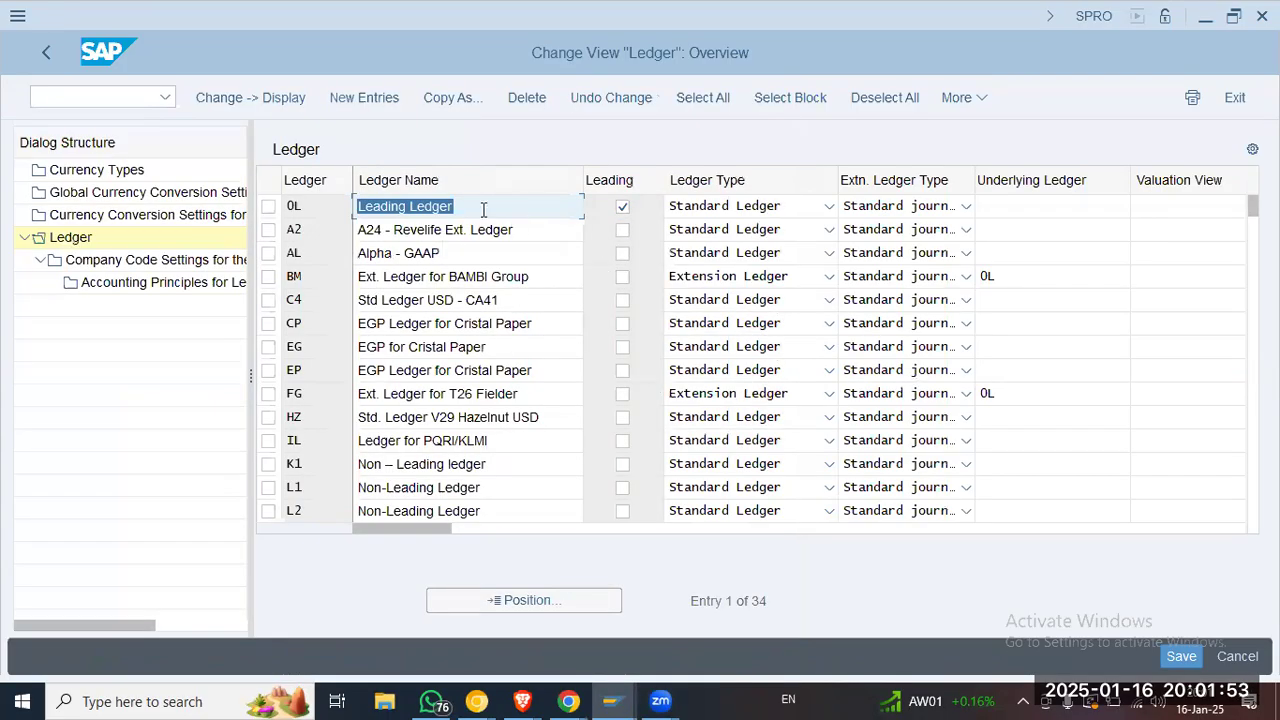
Review the ledger list, comparing leading ledger 0L with the names of the other ledgers
{"action": "left_click", "coordinate": [483, 207]}
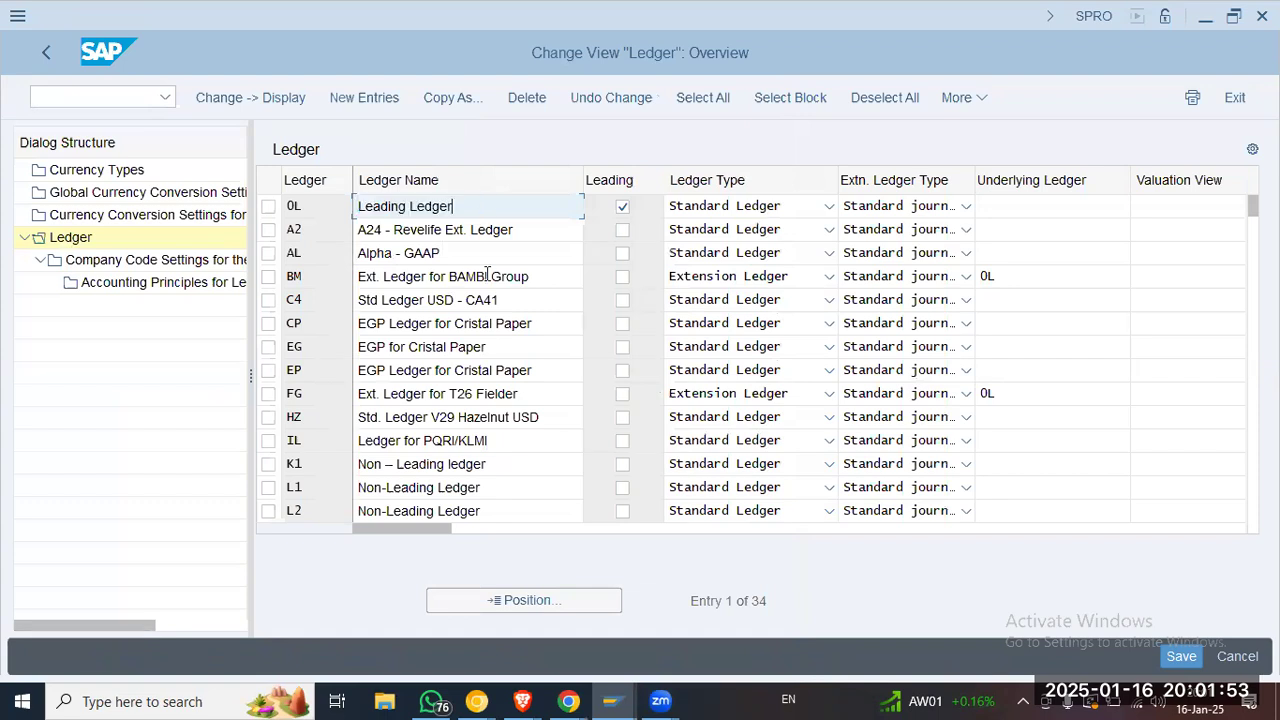
{"action": "left_click", "coordinate": [478, 323]}
{"action": "left_click", "coordinate": [472, 437]}
{"action": "left_click", "coordinate": [479, 488]}
{"action": "left_click_drag", "start_coordinate": [463, 206], "coordinate": [314, 212]}
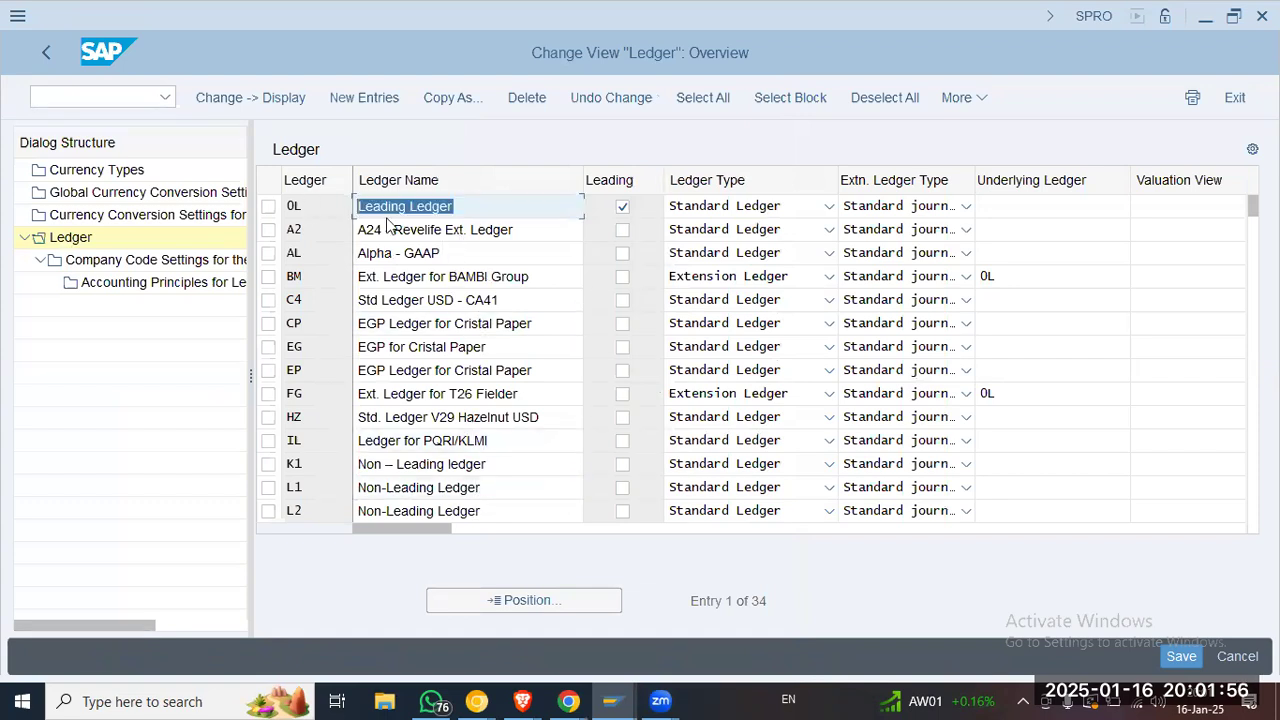
{"action": "left_click", "coordinate": [519, 206]}
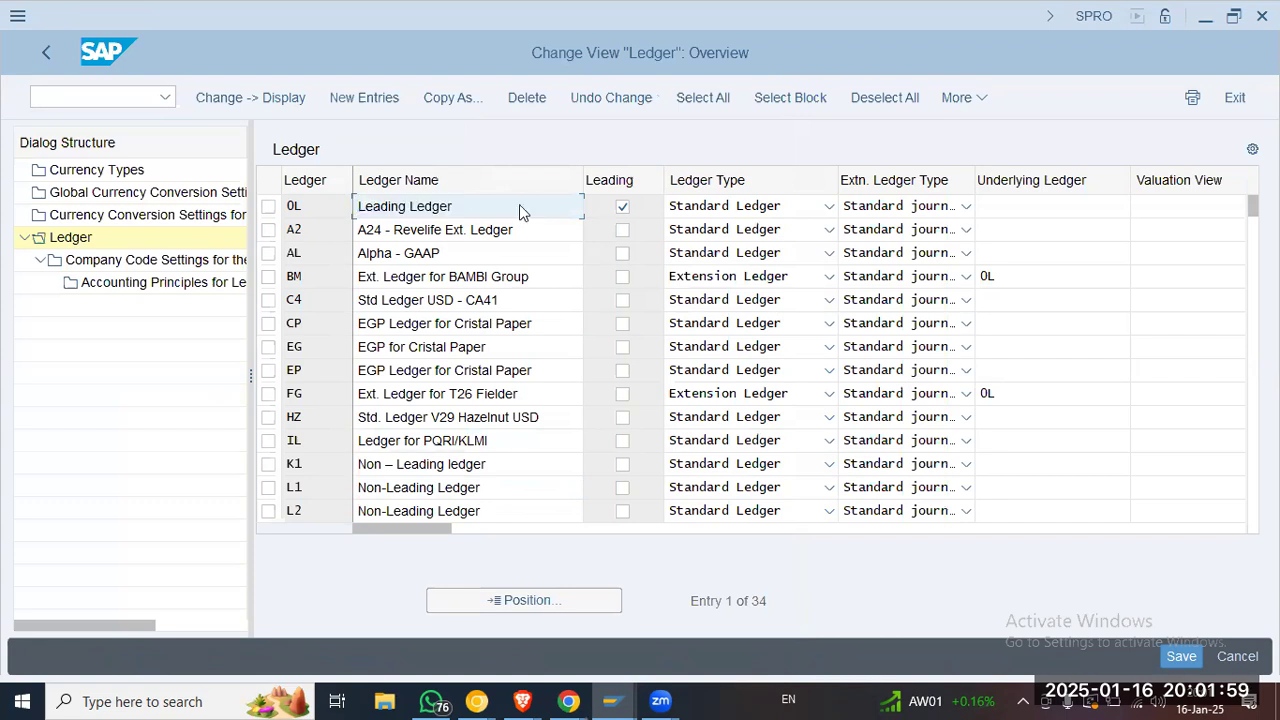
{"action": "double_click", "coordinate": [318, 204]}
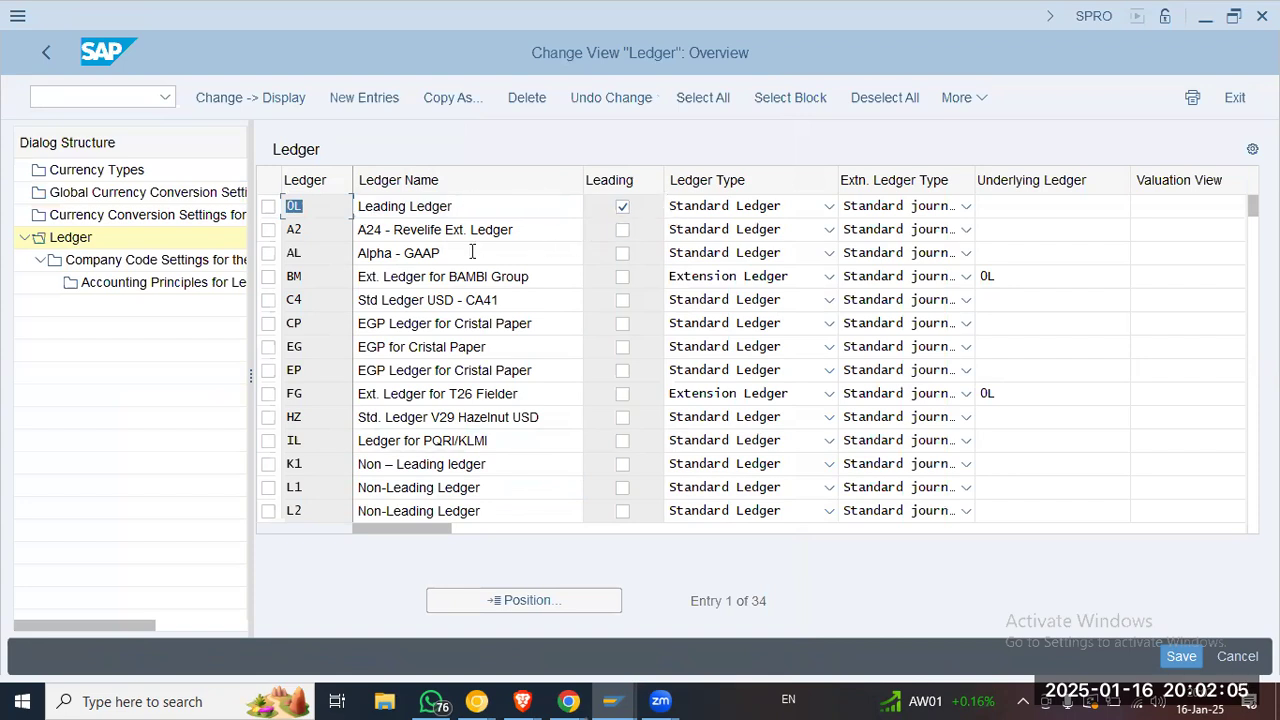
{"action": "double_click", "coordinate": [532, 211]}
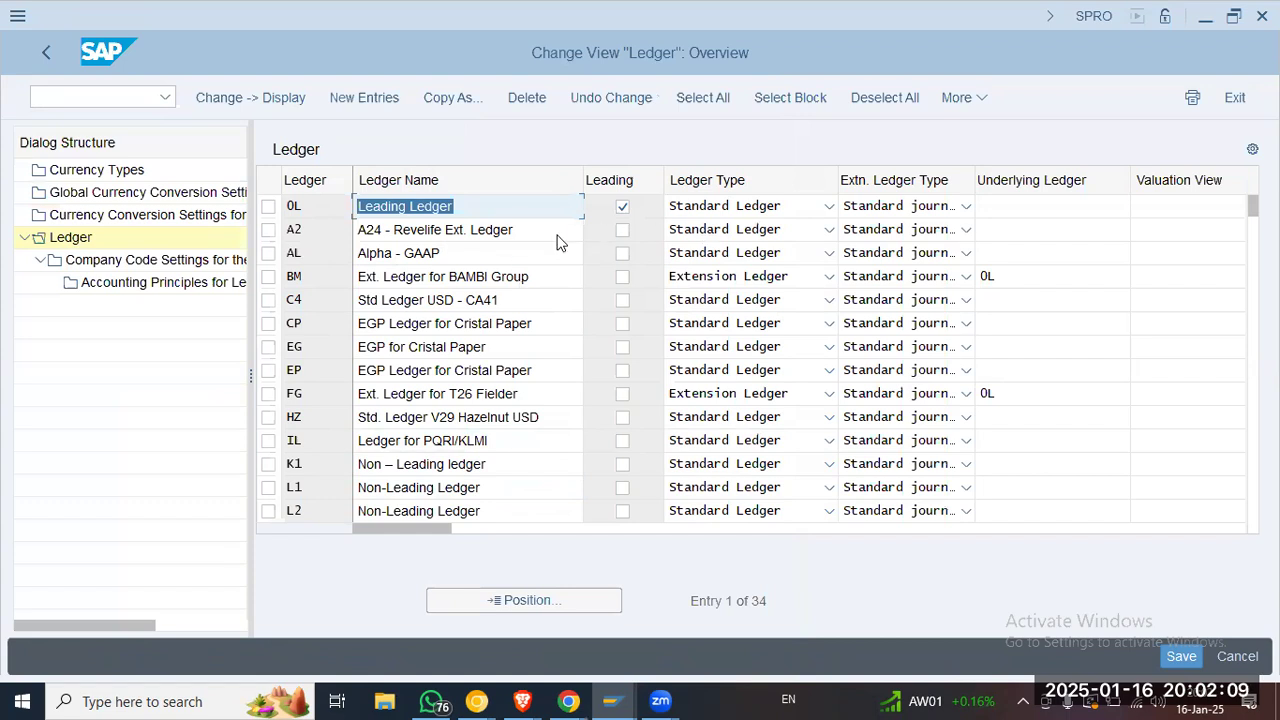
Examine the ledger type options available for ledger A2, keeping Standard Ledger
{"action": "left_click", "coordinate": [755, 230]}
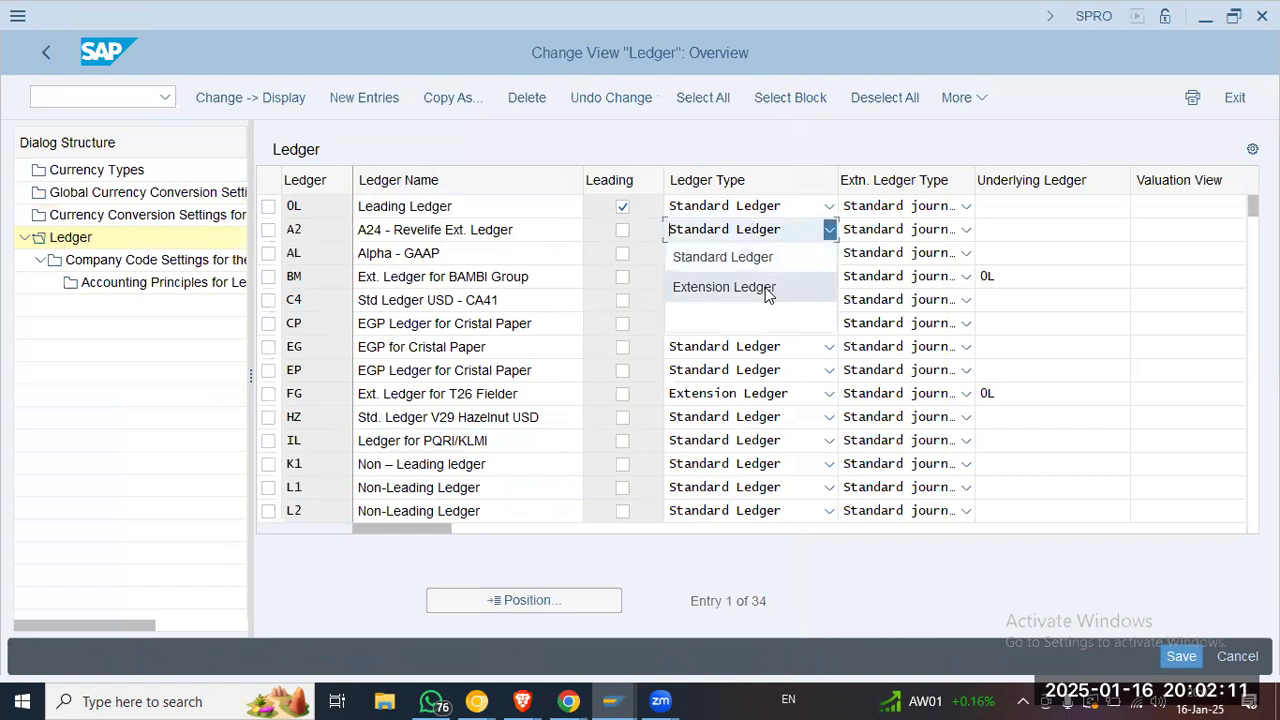
{"action": "left_click", "coordinate": [725, 255]}
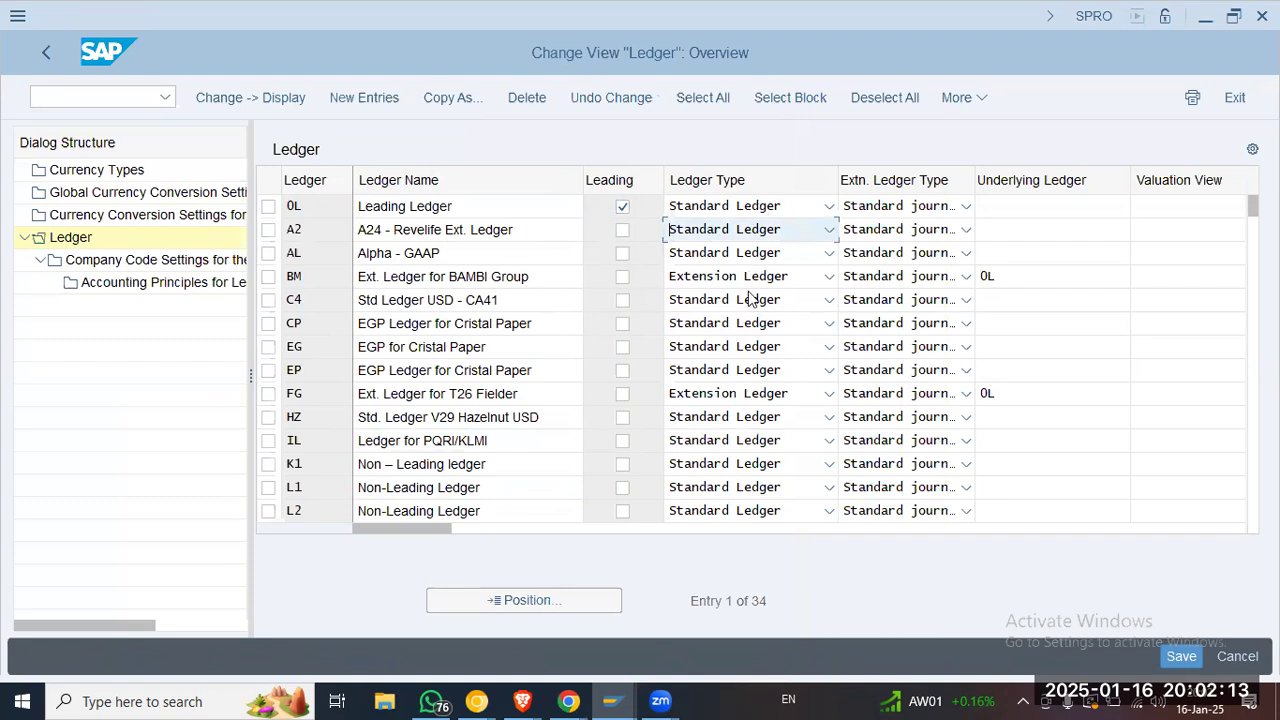
{"action": "left_click", "coordinate": [758, 232]}
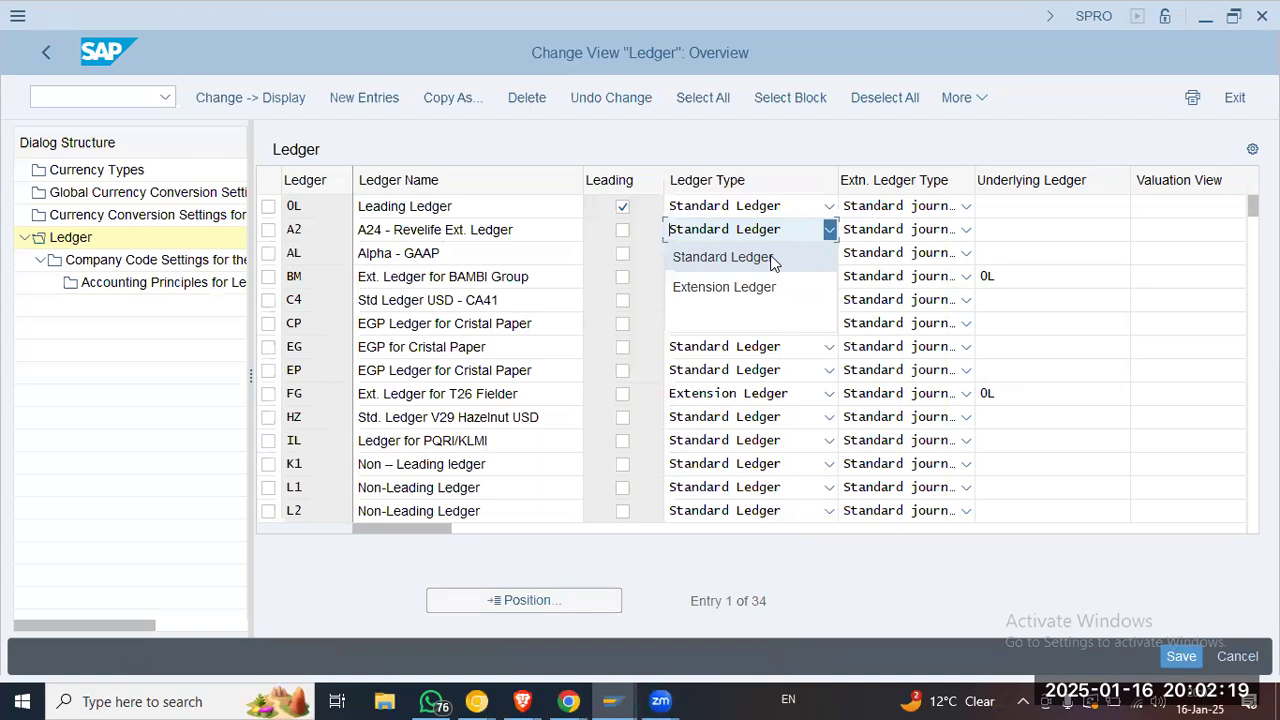
{"action": "left_click", "coordinate": [518, 232]}
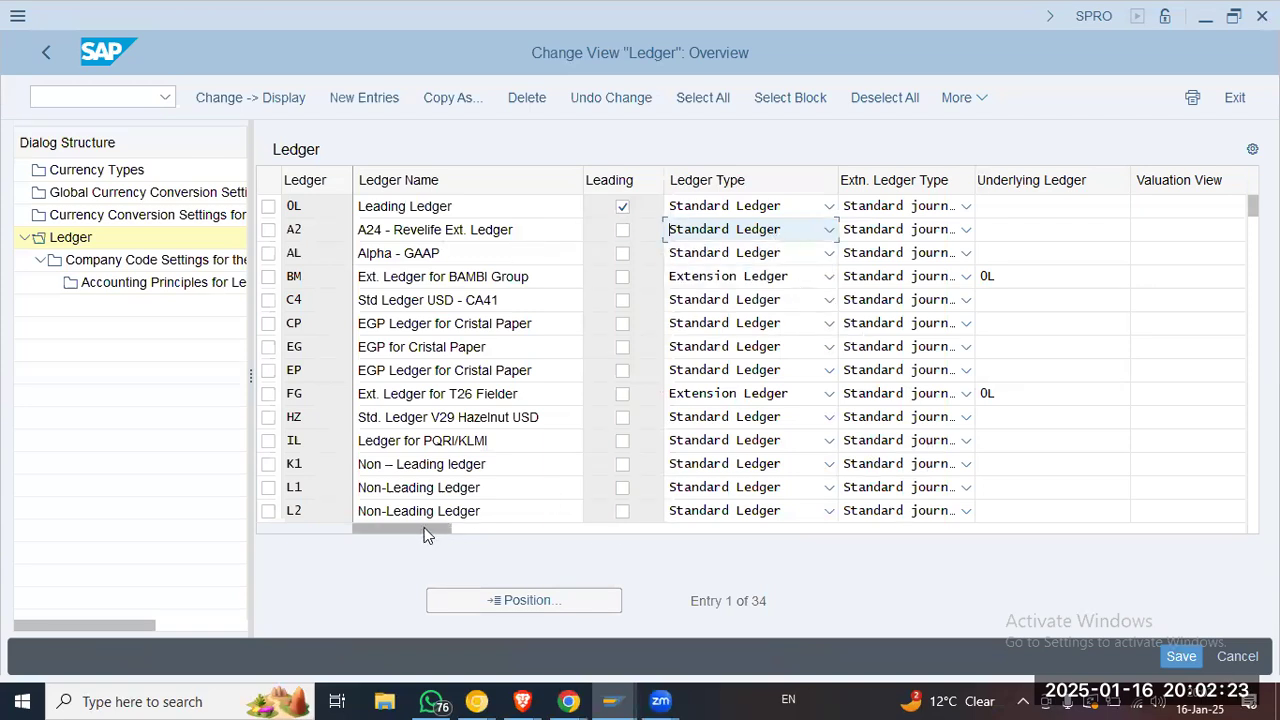
Inspect the accounting principle of ledgers 0L and AL in the ledger overview
{"action": "left_click_drag", "start_coordinate": [423, 533], "coordinate": [874, 529]}
{"action": "left_click", "coordinate": [1030, 204]}
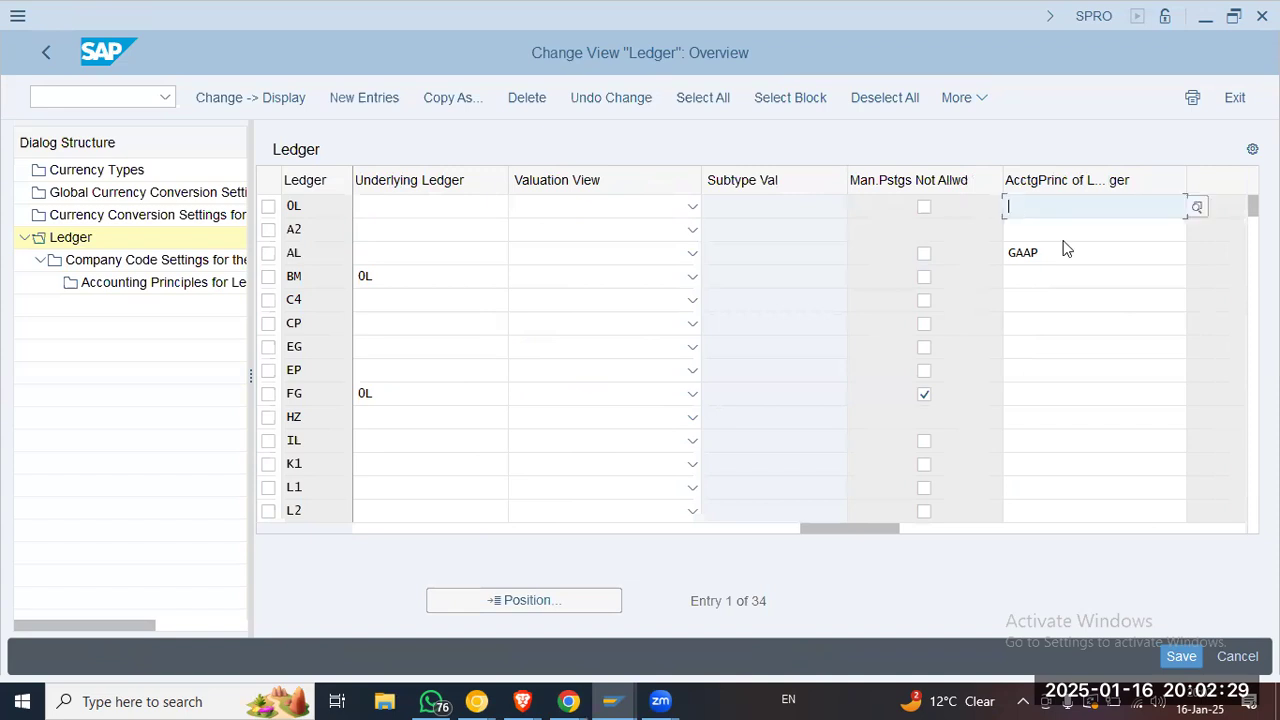
{"action": "double_click", "coordinate": [1031, 256]}
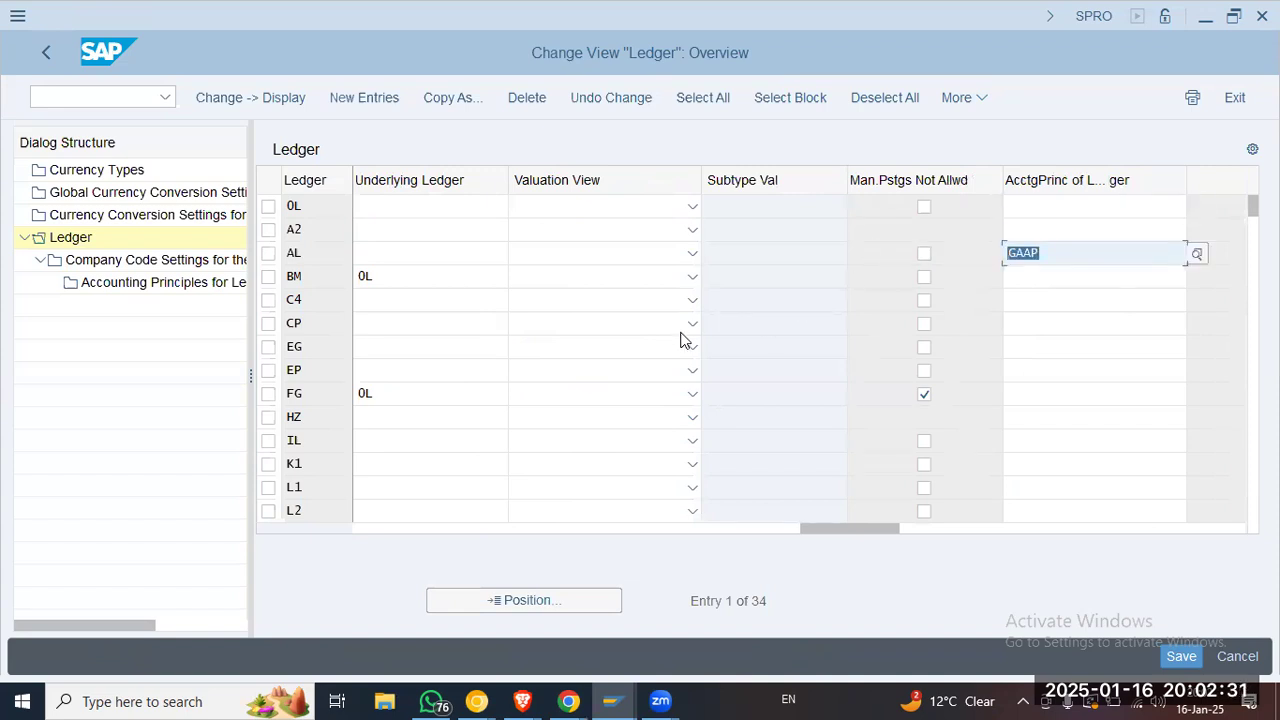
{"action": "left_click_drag", "start_coordinate": [825, 528], "coordinate": [380, 524]}
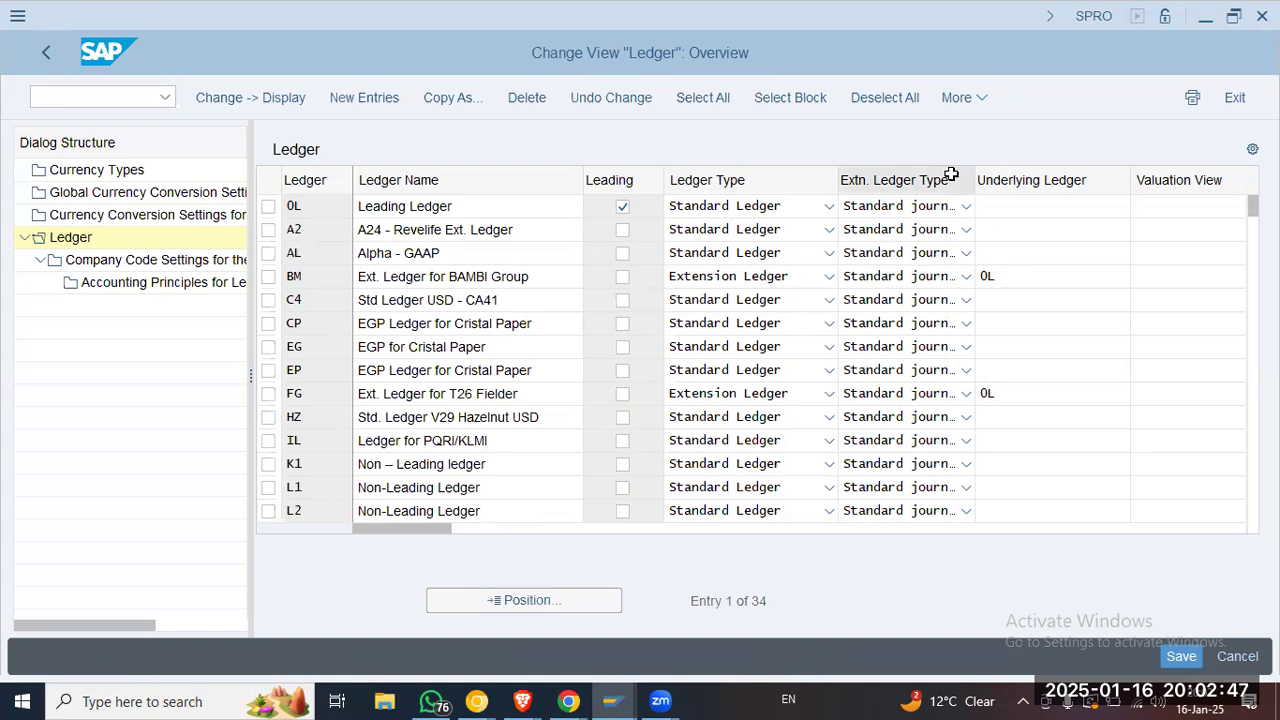
Try Group Valuation as the valuation view of ledger 0L, and reset the field to blank
{"action": "left_click", "coordinate": [1146, 218]}
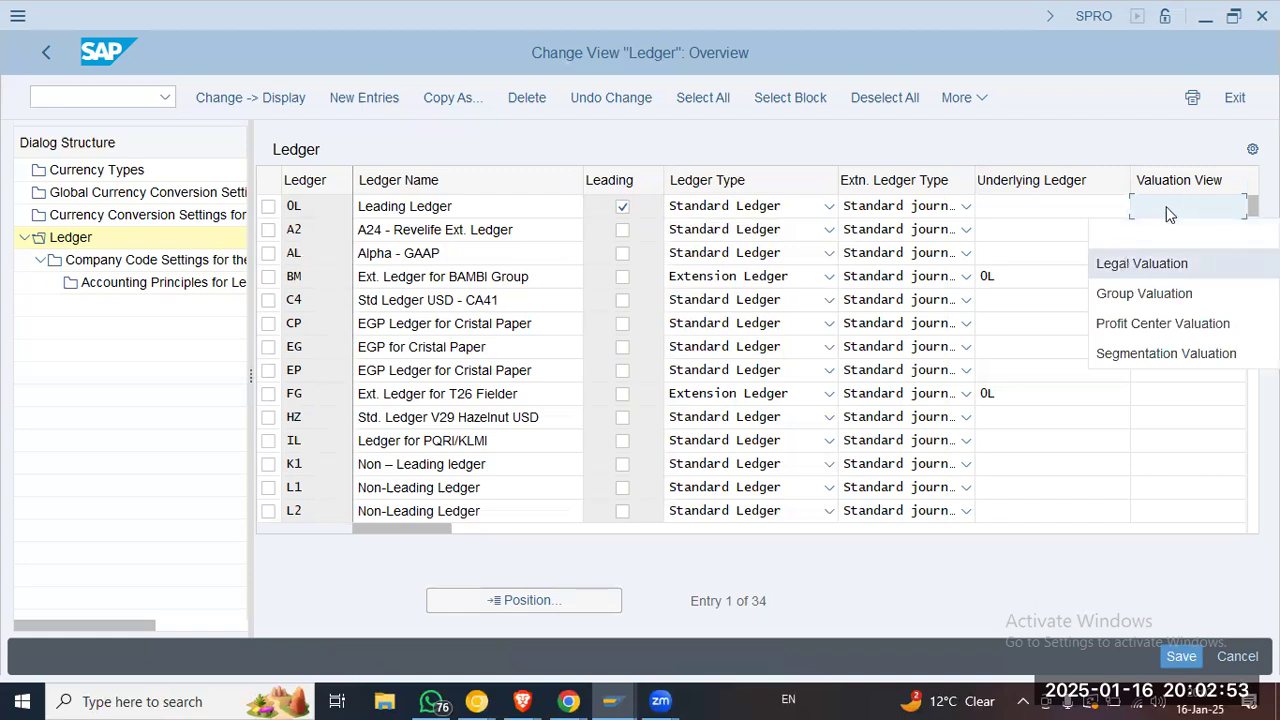
{"action": "left_click", "coordinate": [1159, 302]}
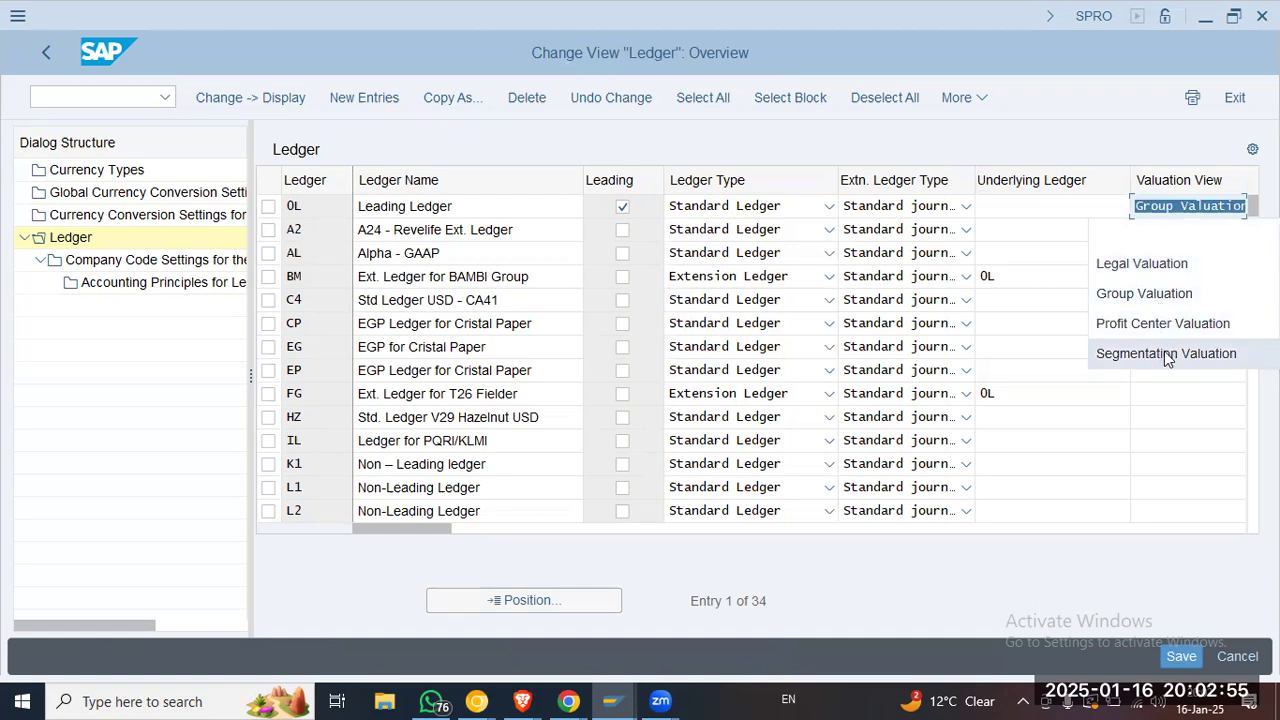
{"action": "left_click", "coordinate": [1145, 234]}
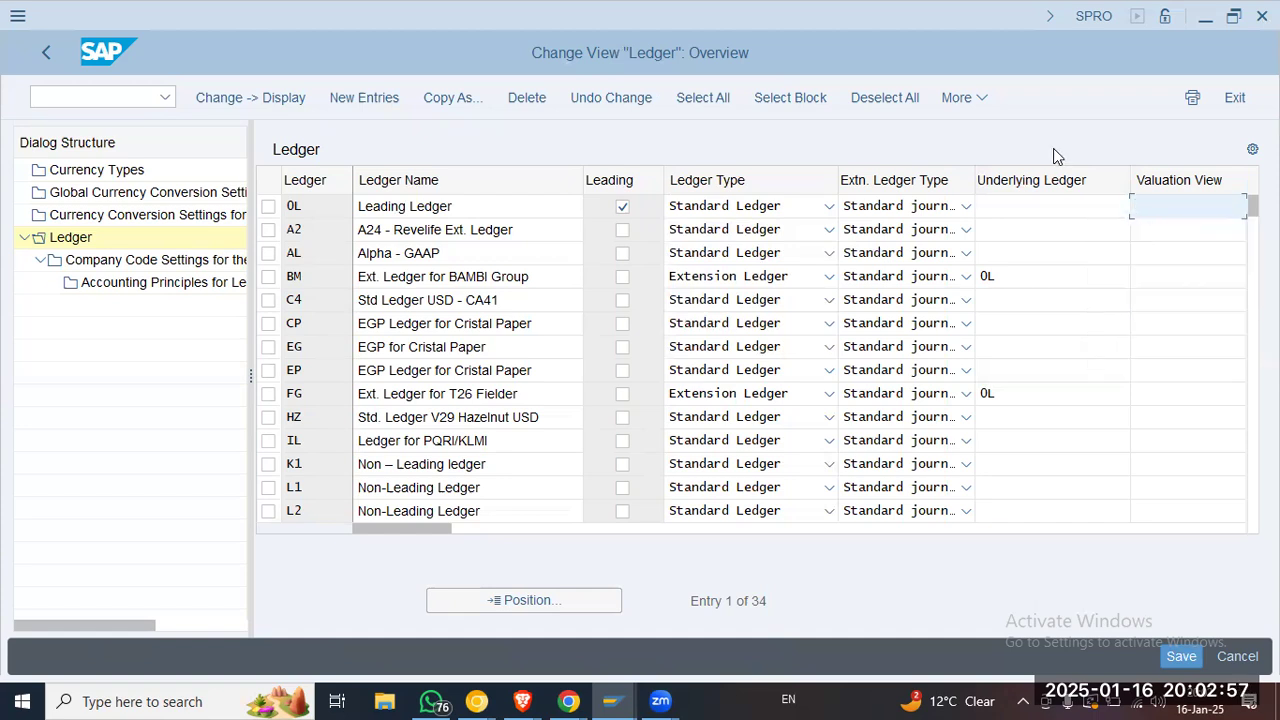
Open the company code settings for leading ledger 0L, acknowledging the SAP entry warning and the consistency check messages
{"action": "left_click", "coordinate": [268, 206]}
{"action": "left_click", "coordinate": [151, 259]}
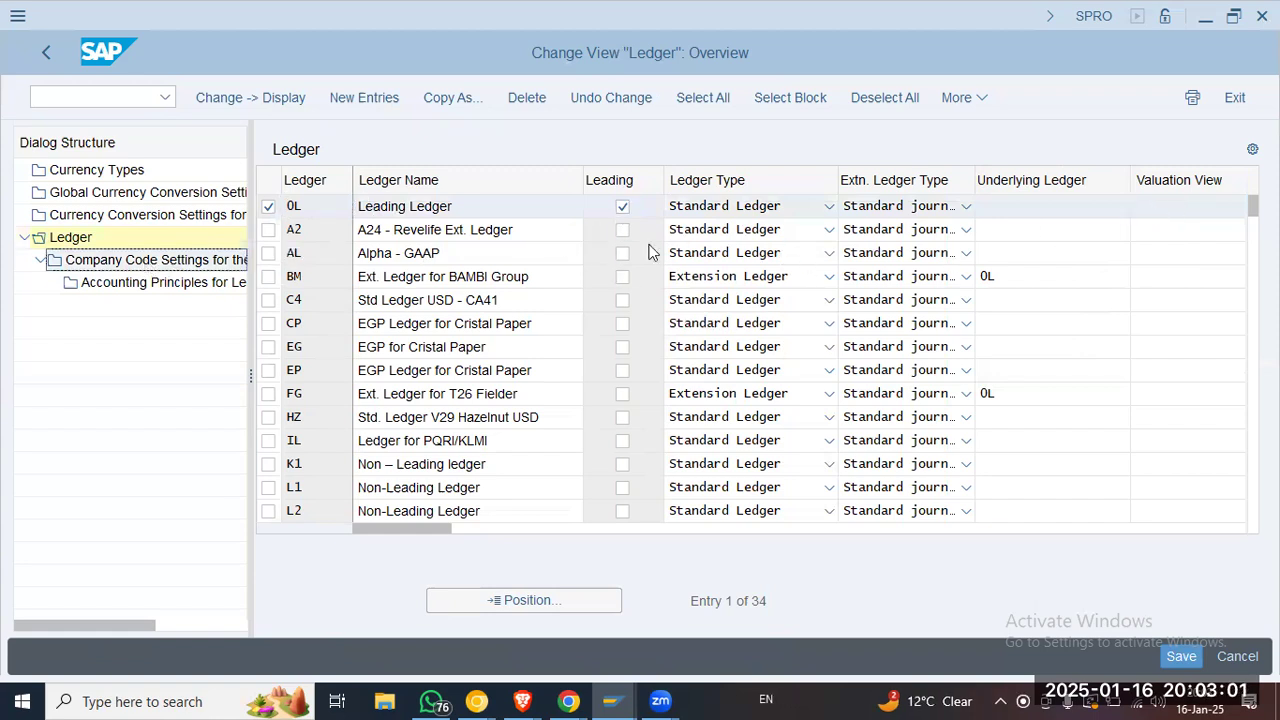
{"action": "double_click", "coordinate": [122, 259]}
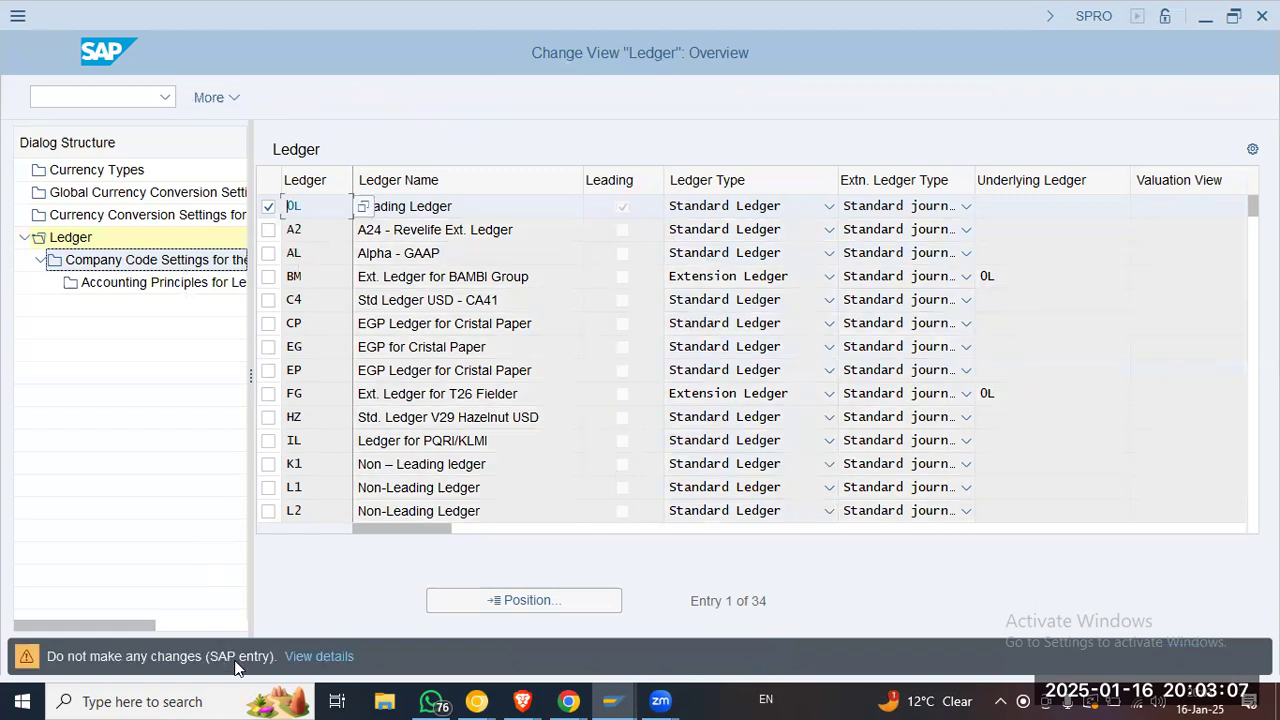
{"action": "key", "text": "Return"}
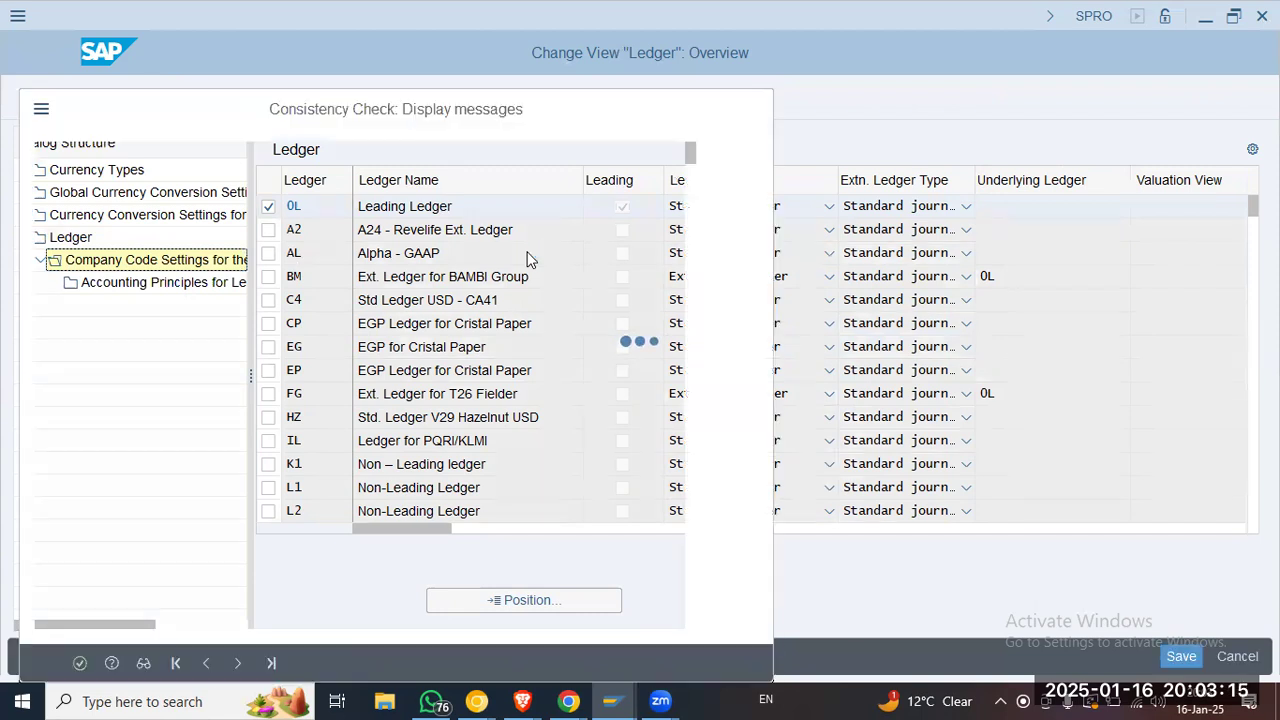
{"action": "left_click", "coordinate": [79, 664]}
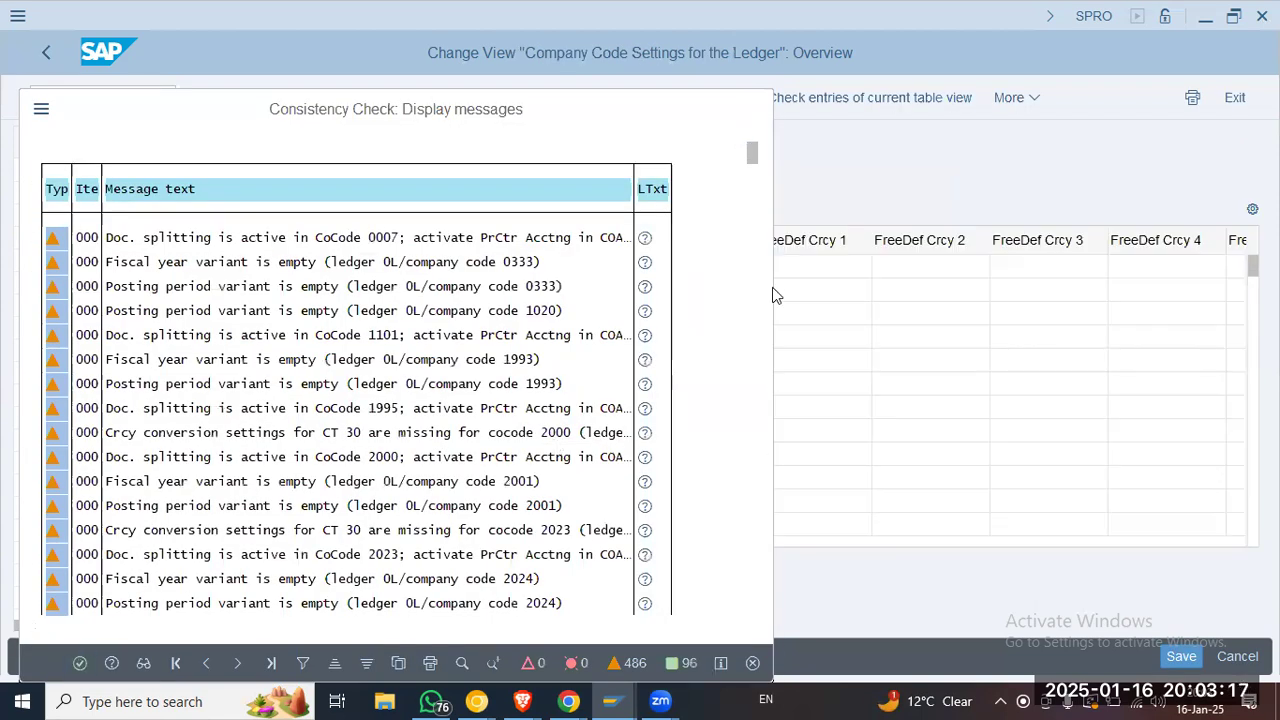
Locate company code OOGL in the ledger's company code settings and check its local, global and first freely defined currency types
{"action": "left_click", "coordinate": [502, 600]}
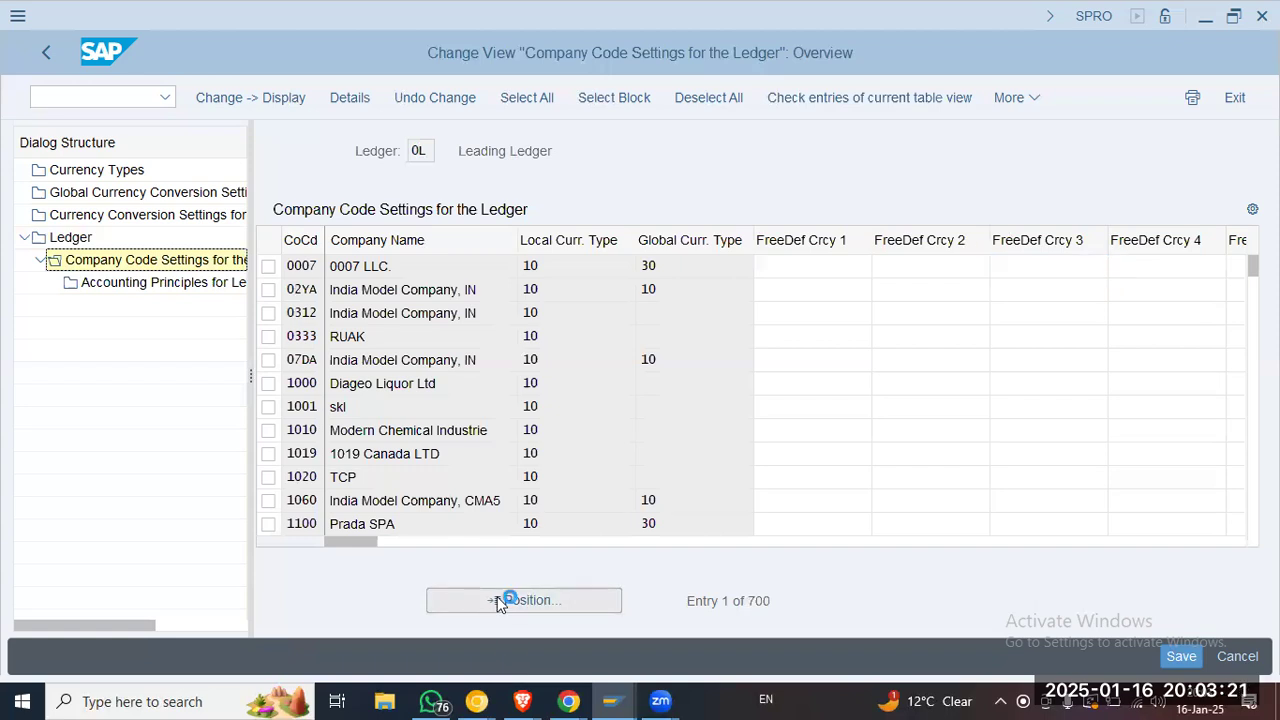
{"action": "type", "text": "00GL"}
{"action": "key", "text": "Return"}
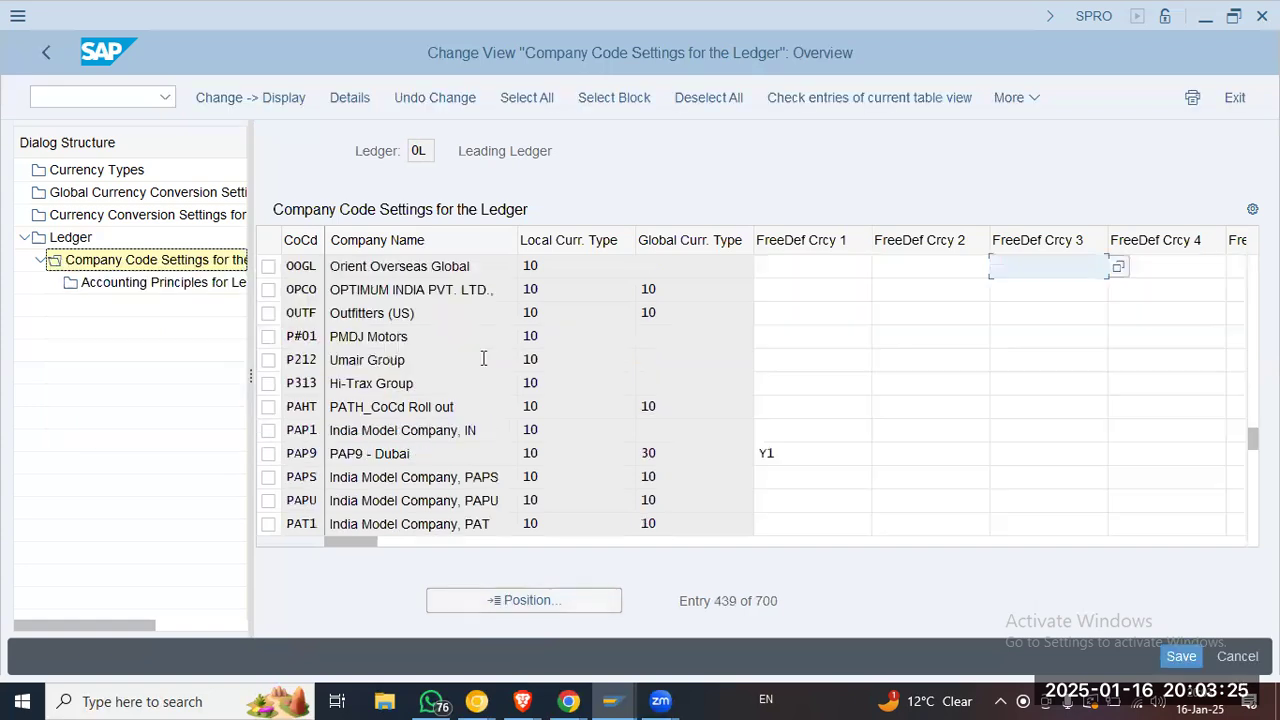
{"action": "left_click", "coordinate": [643, 265]}
{"action": "left_click", "coordinate": [768, 267]}
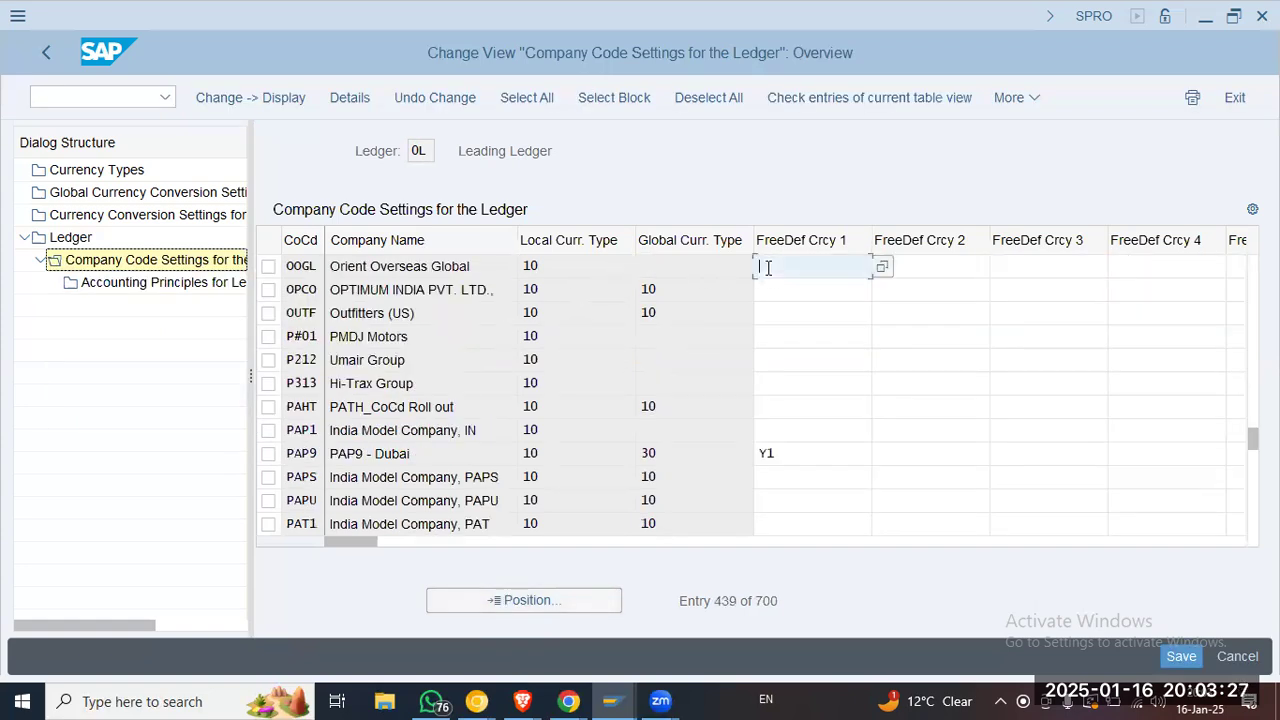
{"action": "left_click", "coordinate": [579, 272]}
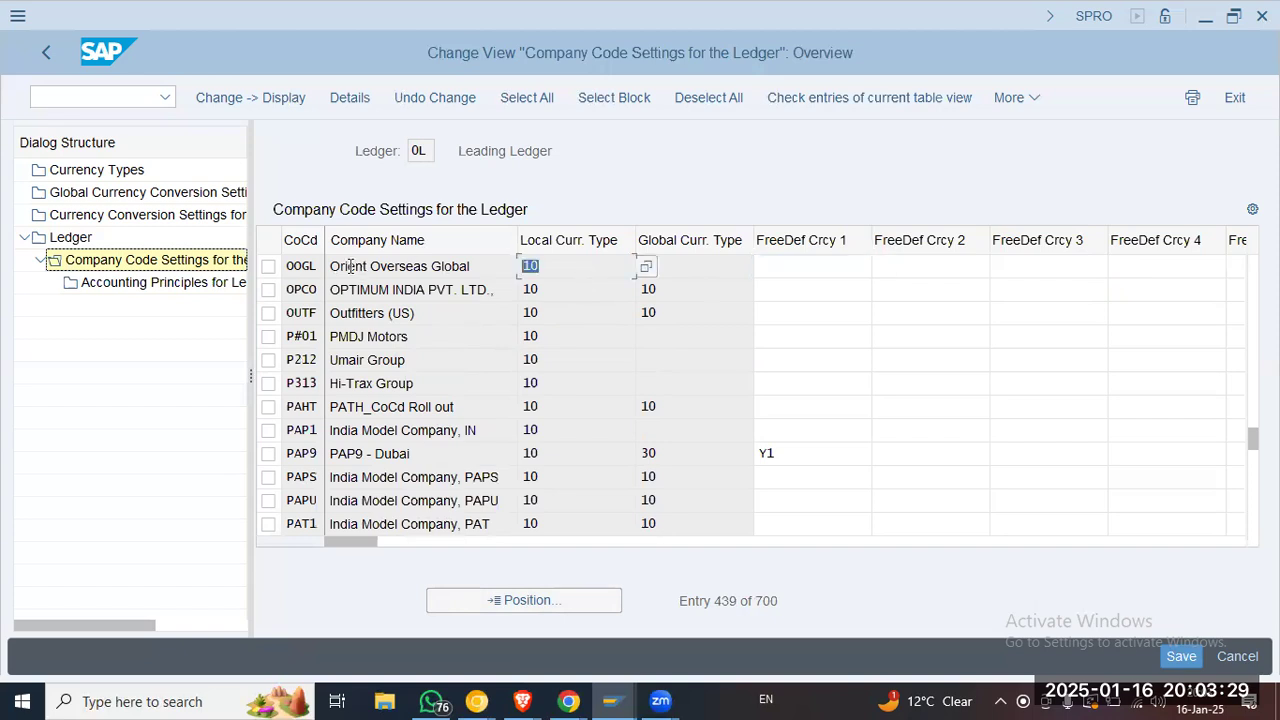
{"action": "left_click", "coordinate": [737, 268]}
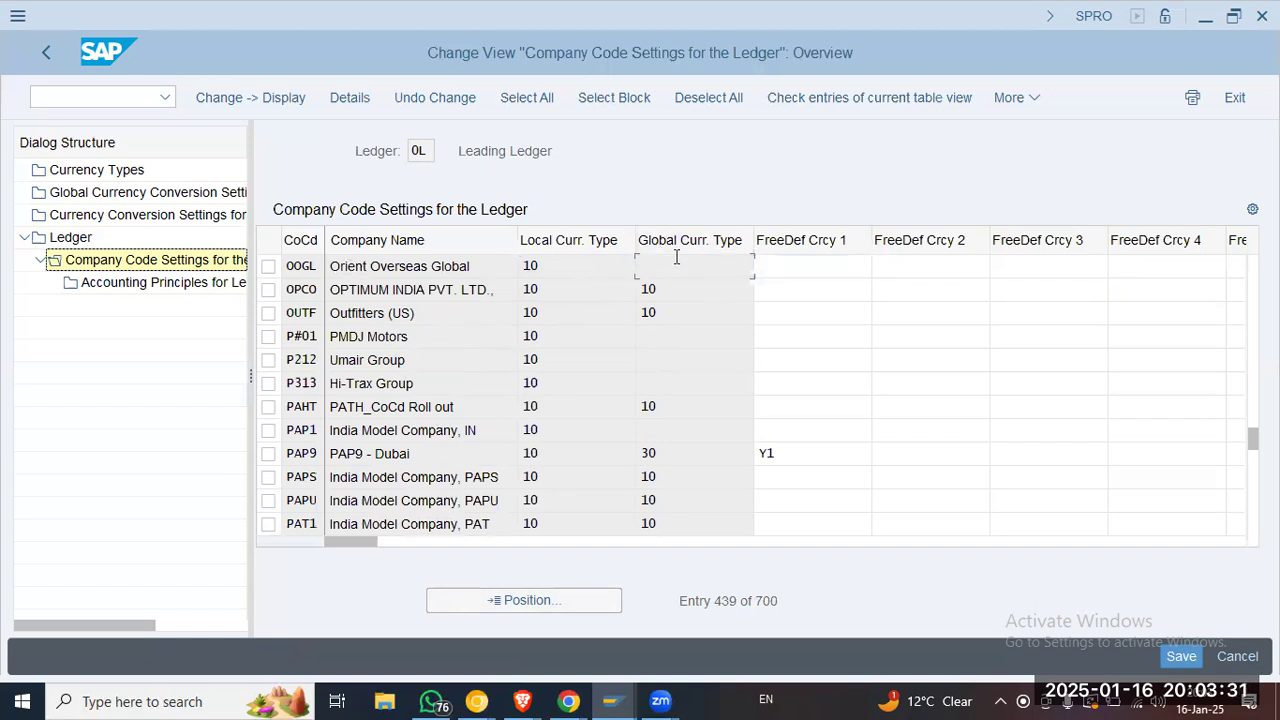
Check the freely defined currencies, fiscal year variant and posting period variant of company code OOGL in ledger 0L
{"action": "left_click", "coordinate": [850, 266]}
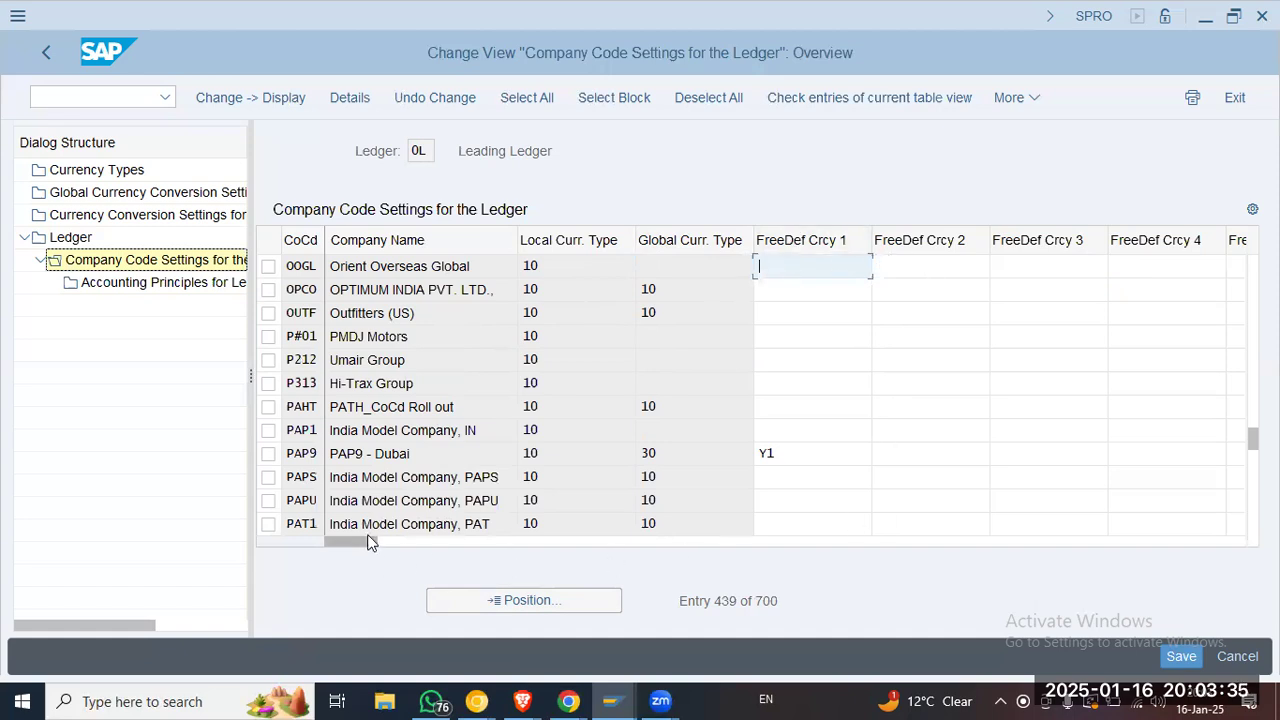
{"action": "left_click_drag", "start_coordinate": [390, 542], "coordinate": [286, 540]}
{"action": "left_click", "coordinate": [836, 268]}
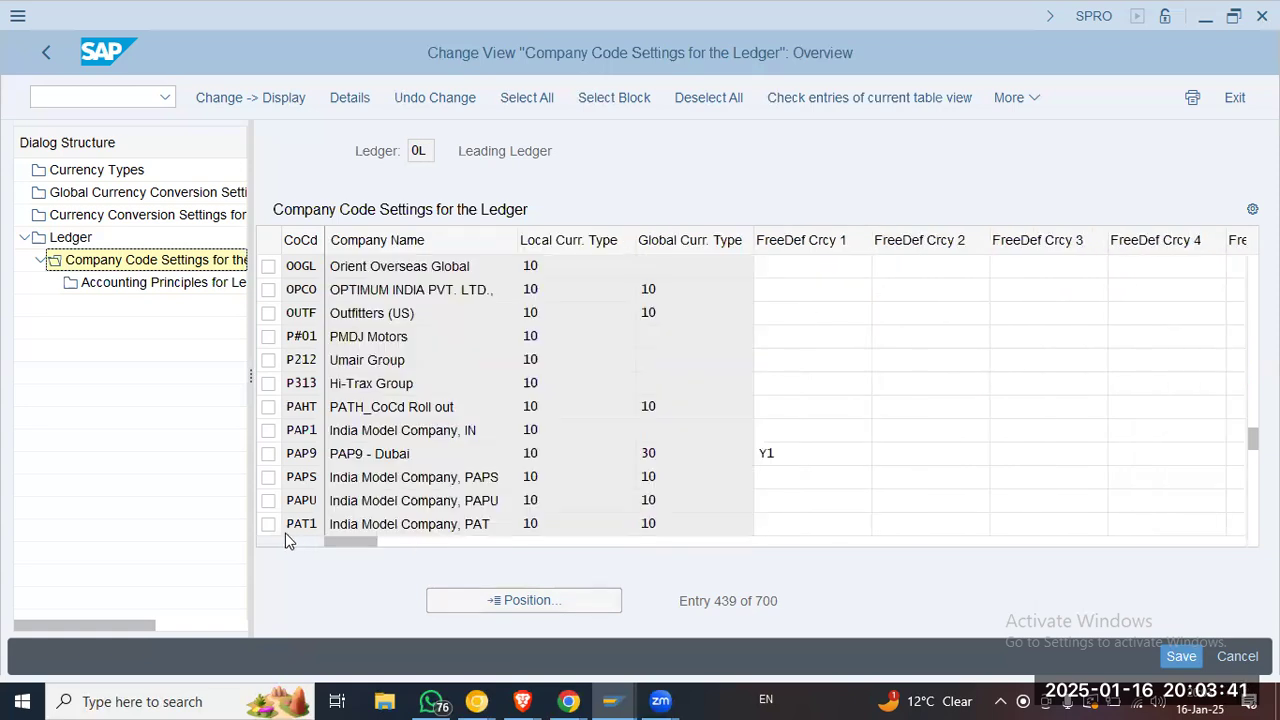
{"action": "left_click_drag", "start_coordinate": [368, 546], "coordinate": [857, 560]}
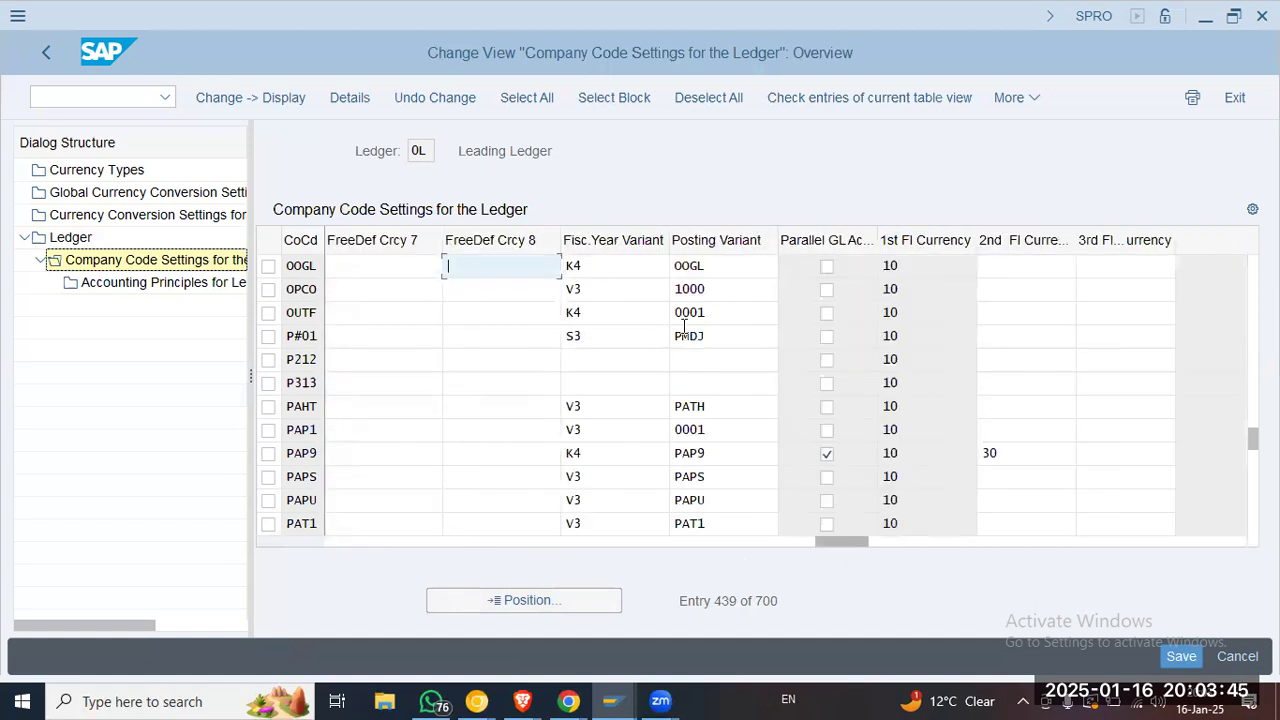
{"action": "left_click", "coordinate": [633, 269]}
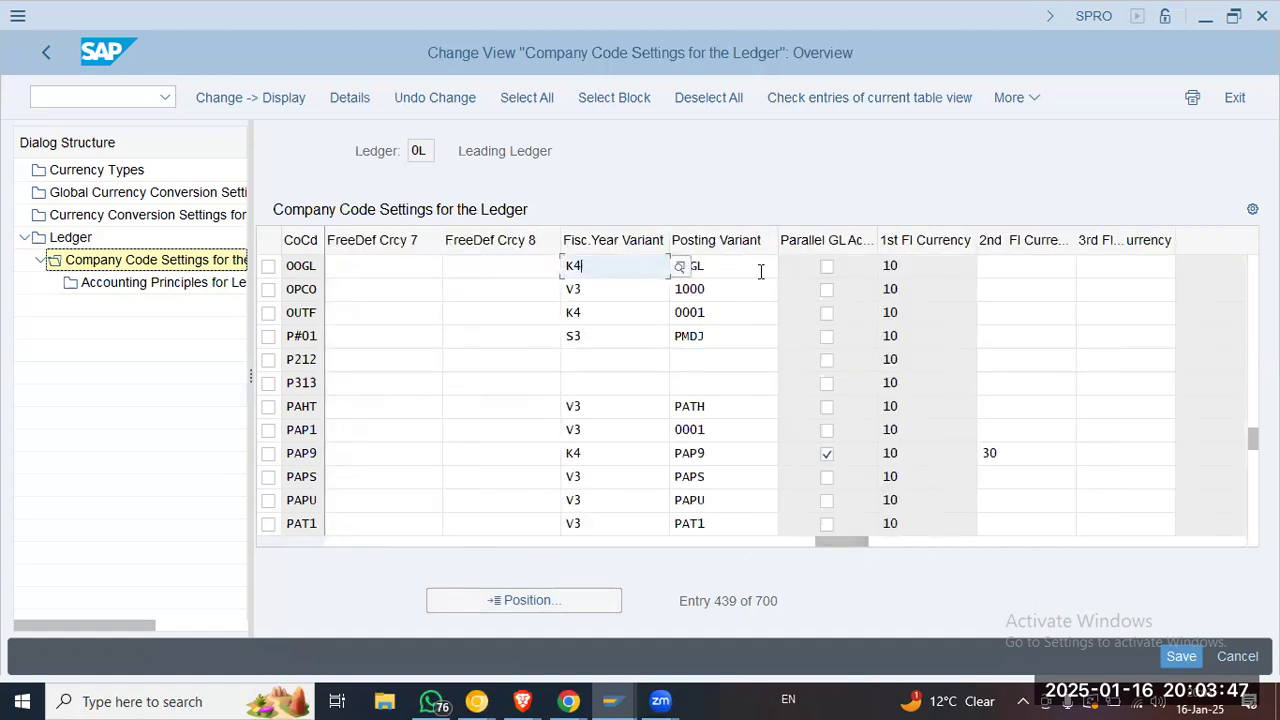
{"action": "left_click", "coordinate": [762, 270]}
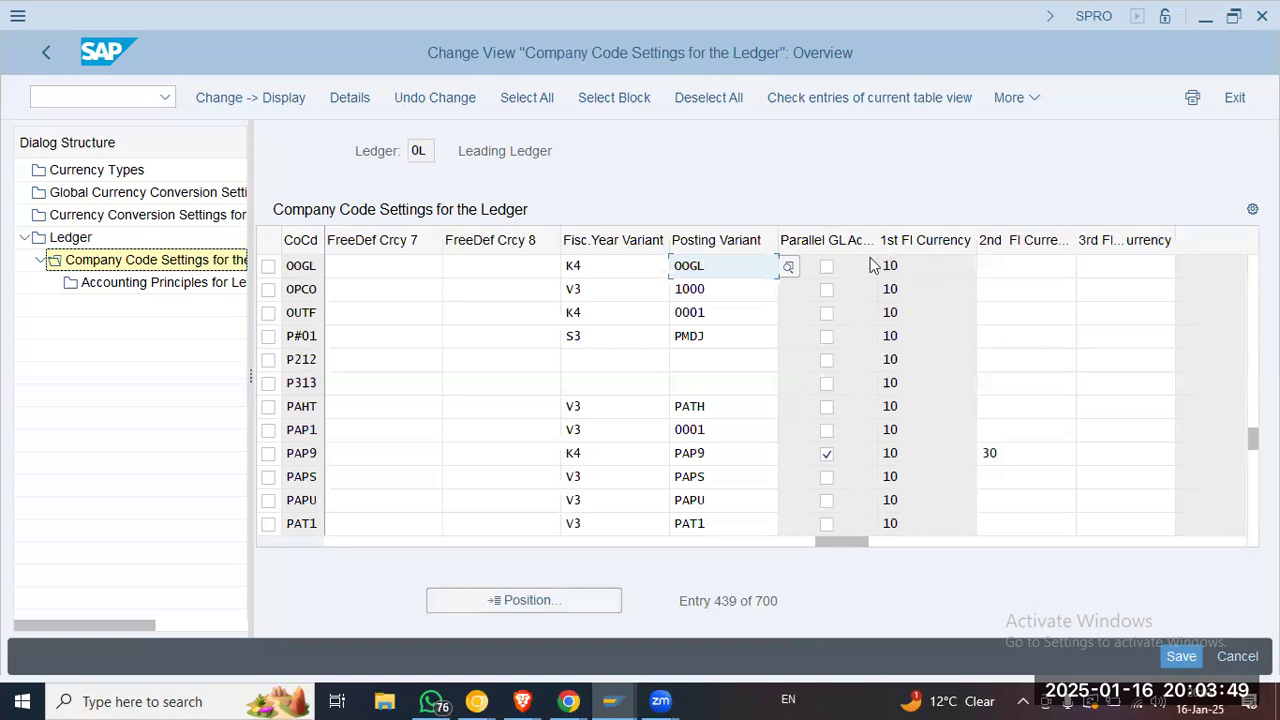
Enable parallel accounting using G/L accounts for company code OOGL and open its detail settings, acknowledging the consistency check message
{"action": "left_click", "coordinate": [826, 267]}
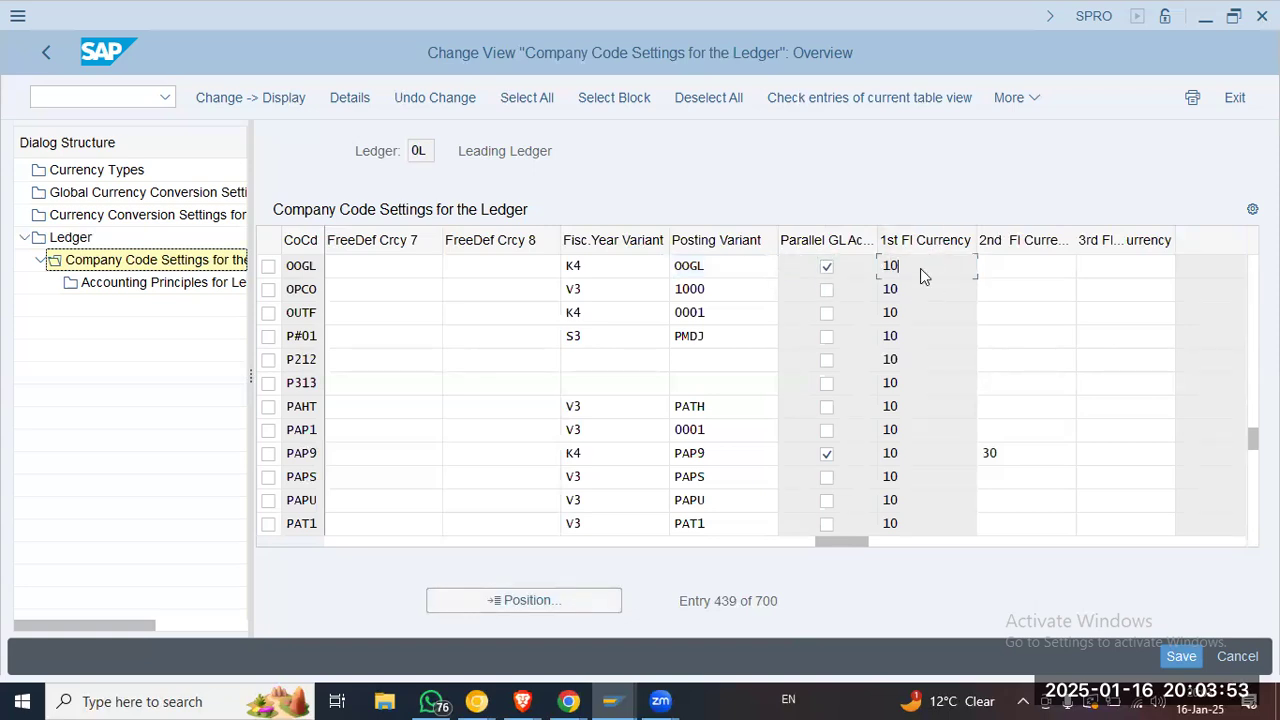
{"action": "left_click_drag", "start_coordinate": [913, 270], "coordinate": [759, 275]}
{"action": "left_click_drag", "start_coordinate": [833, 540], "coordinate": [371, 523]}
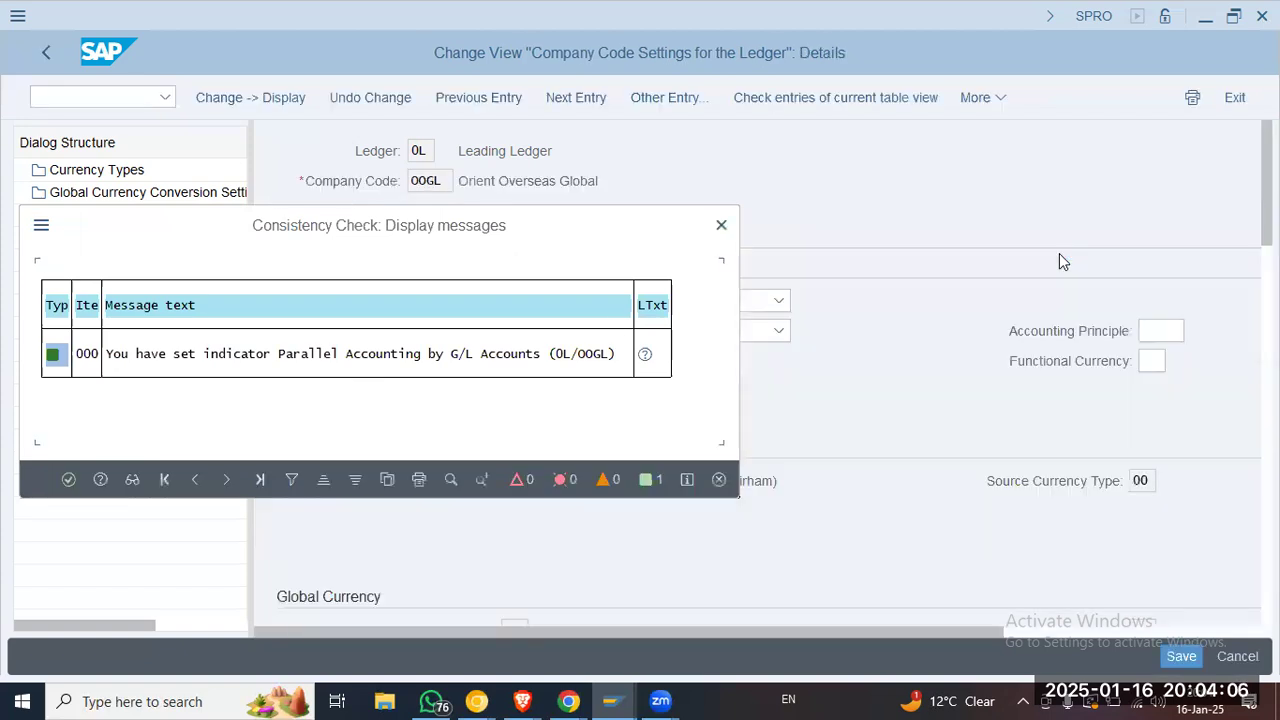
{"action": "left_click", "coordinate": [68, 480]}
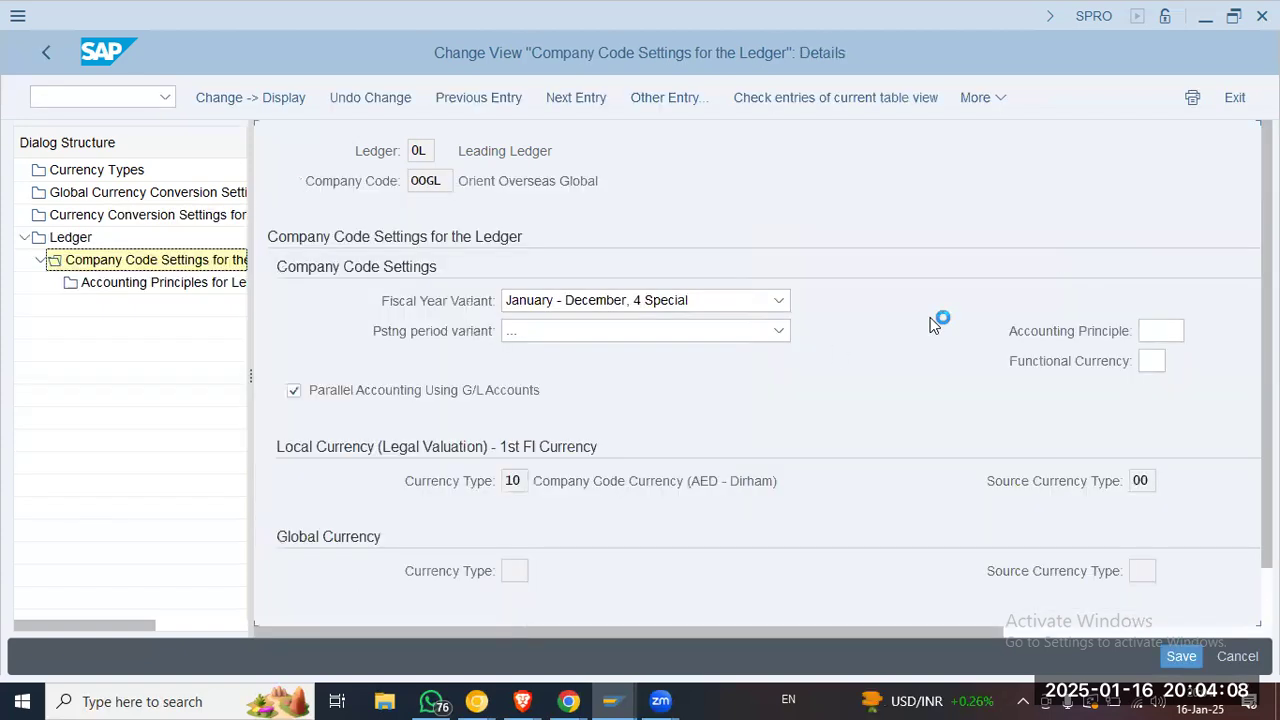
Try GAPP as the accounting principle for OOGL in ledger 0L, and set the functional currency to 10
{"action": "left_click", "coordinate": [1152, 334]}
{"action": "type", "text": "GAPP"}
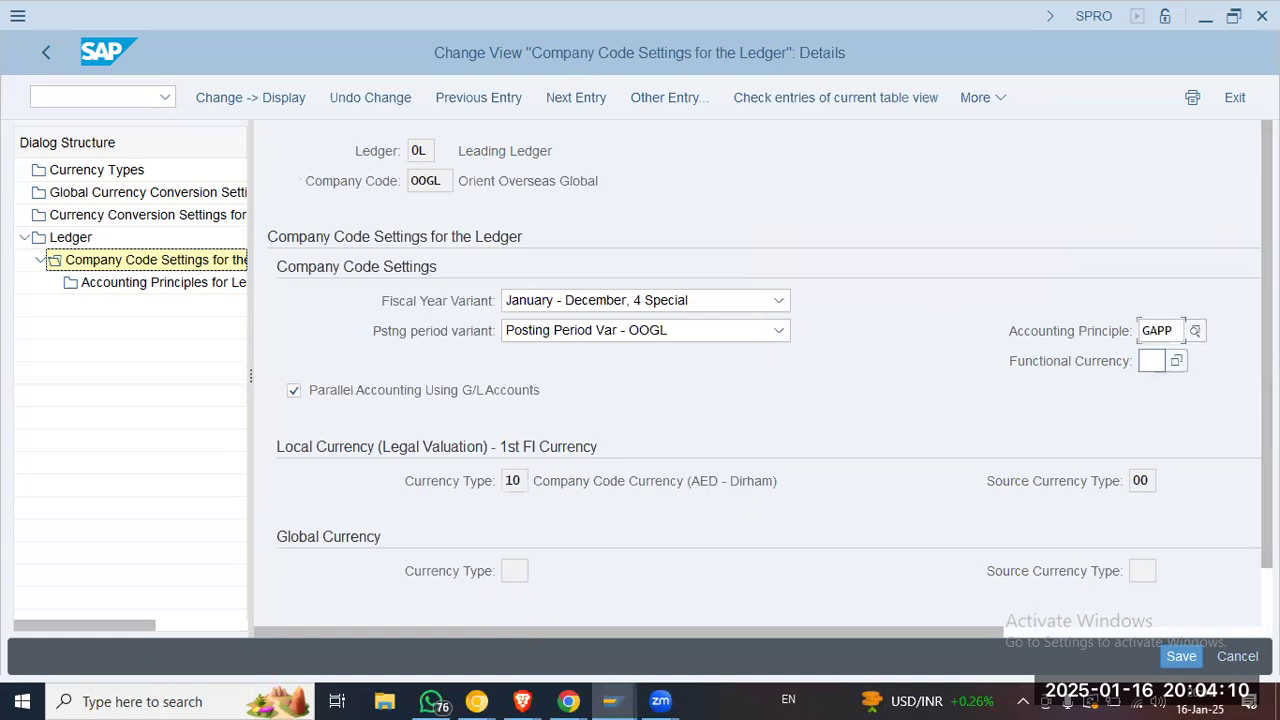
{"action": "key", "text": "Tab"}
{"action": "type", "text": "10"}
{"action": "key", "text": "Return"}
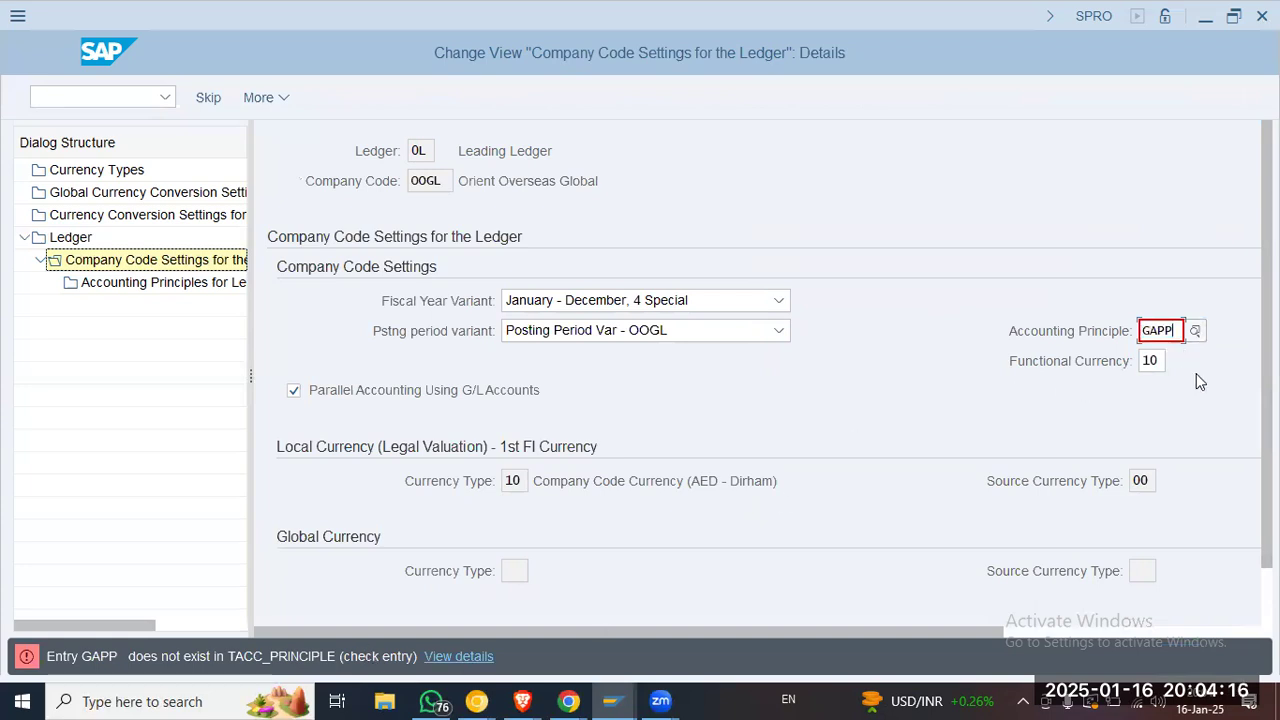
Correct the accounting principle of company code OOGL to GAAP
{"action": "key", "text": "BackSpace"}
{"action": "key", "text": "BackSpace"}
{"action": "type", "text": "AA"}
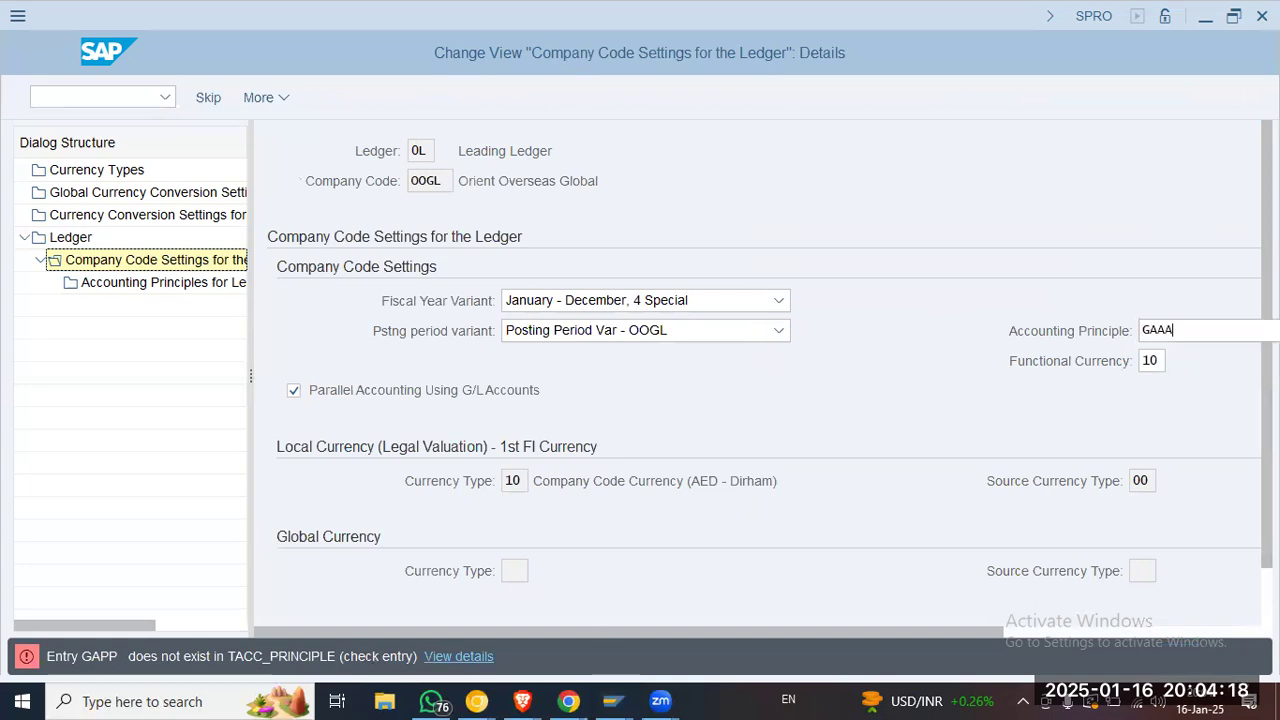
{"action": "type", "text": "P"}
{"action": "key", "text": "Return"}
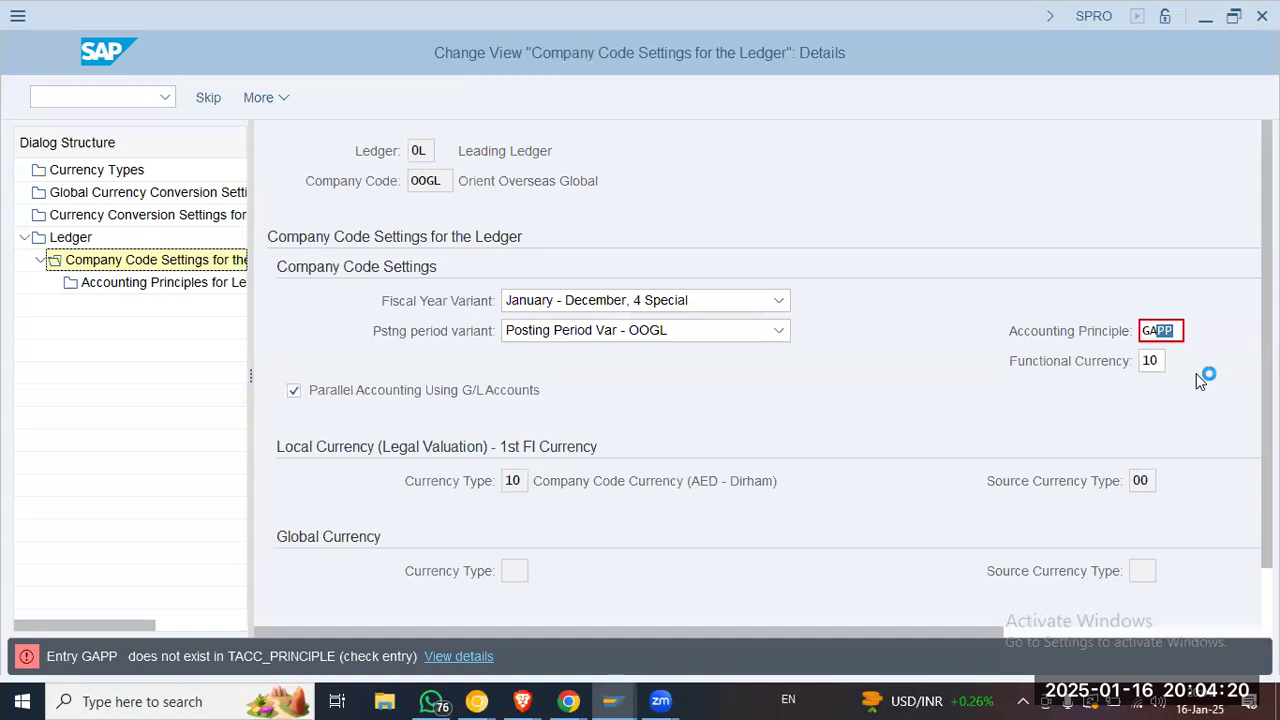
{"action": "type", "text": "GAAP"}
{"action": "key", "text": "Return"}
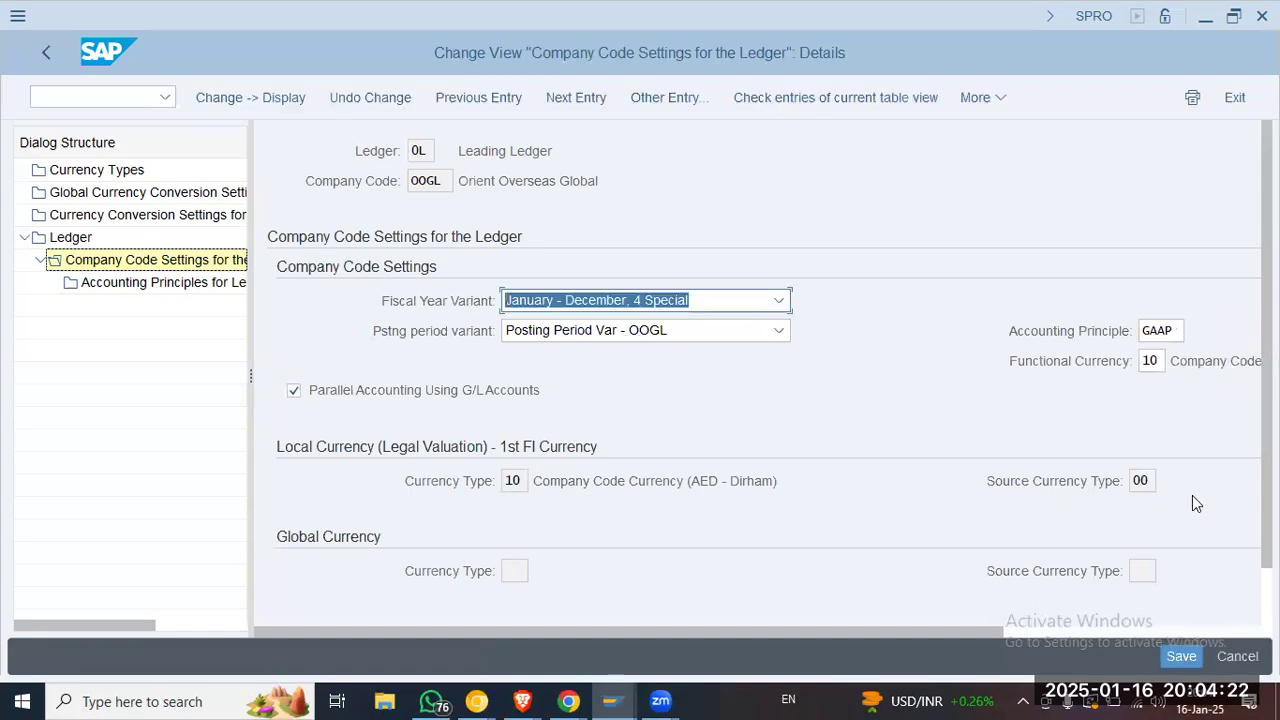
Save the ledger settings of company code OOGL to the proposed OOGL-FI-MM Config customizing request
{"action": "left_click", "coordinate": [1183, 656]}
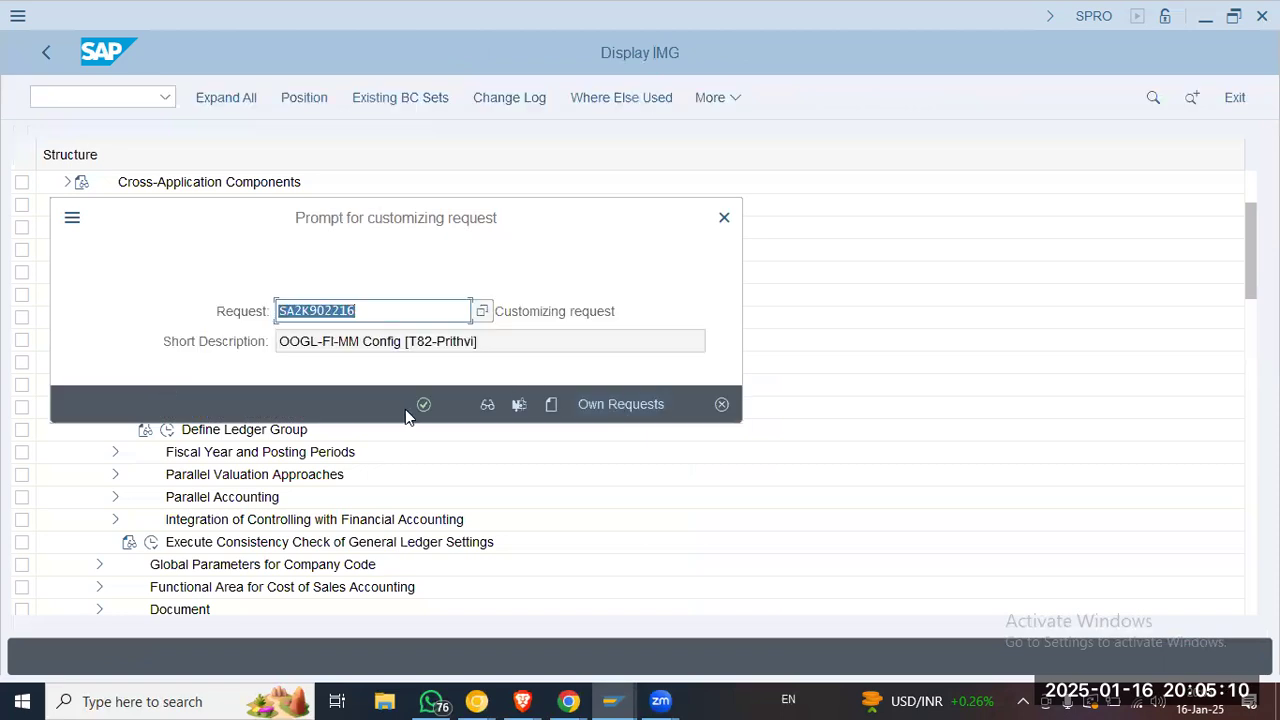
{"action": "left_click", "coordinate": [423, 406]}
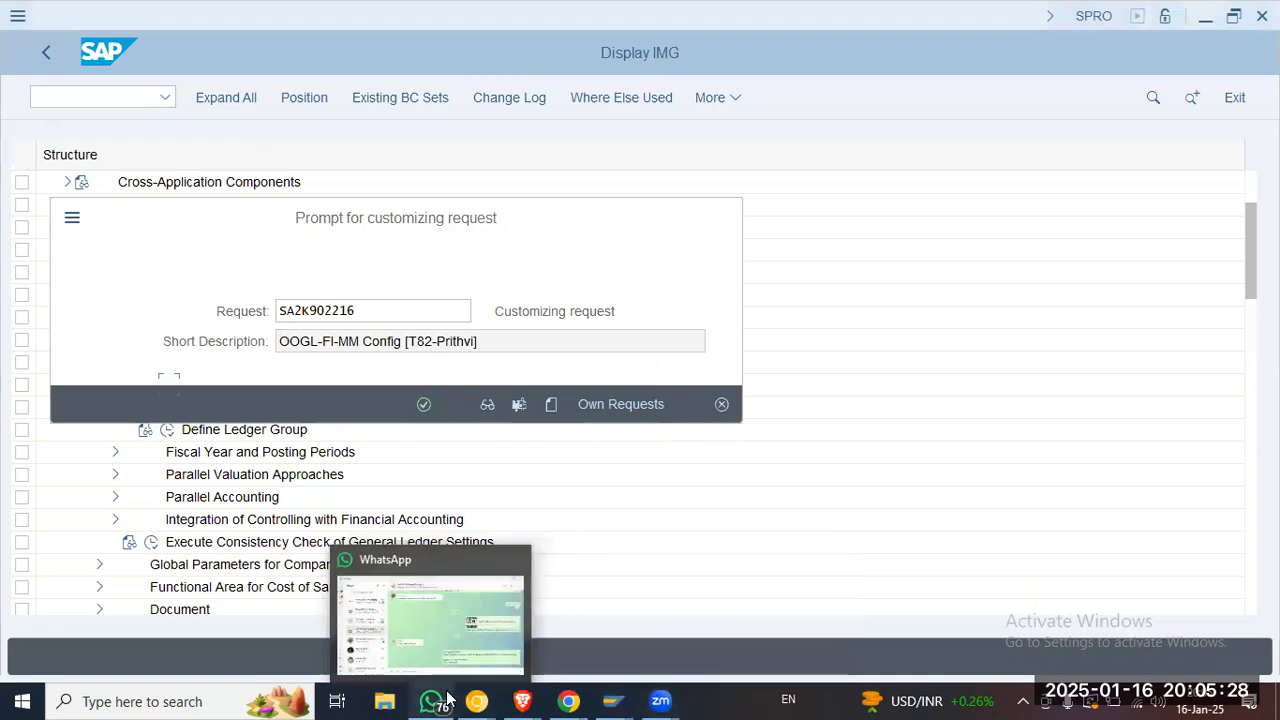
{"action": "mouse_move", "coordinate": [662, 700]}
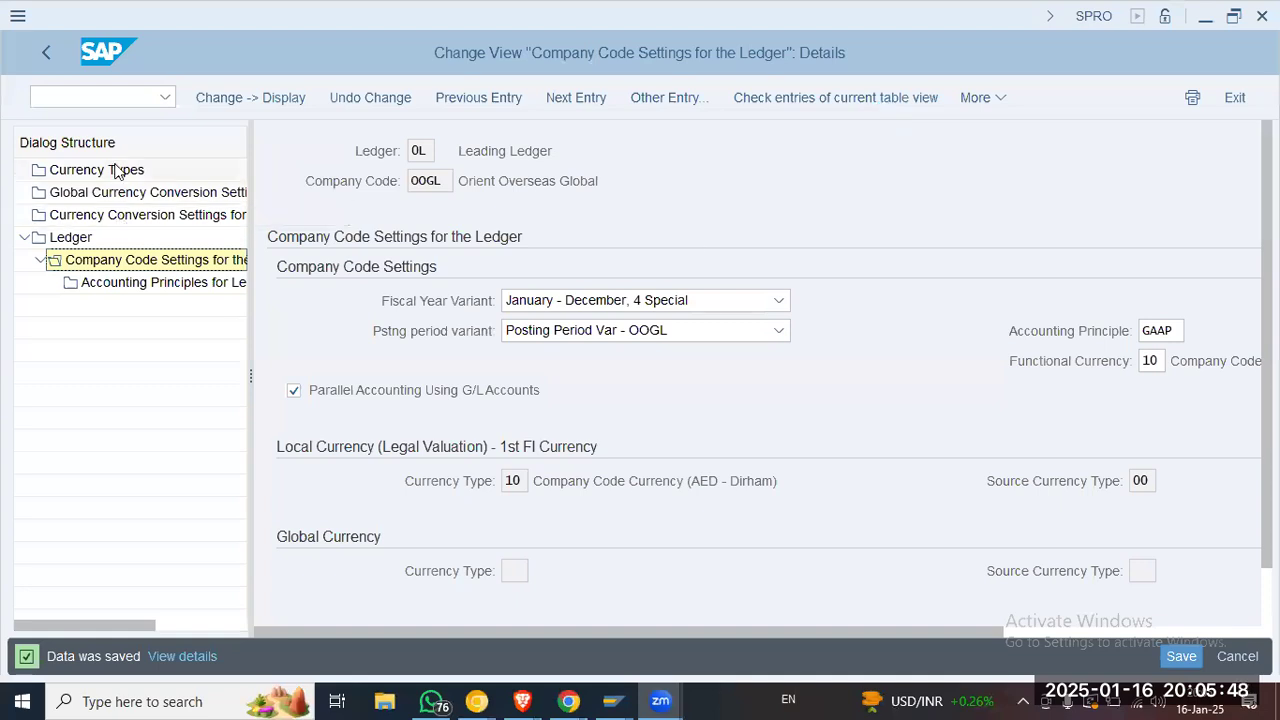
Open the currency conversion settings for company codes, acknowledging the consistency check messages, and look for entries of company code OOGL
{"action": "double_click", "coordinate": [118, 218]}
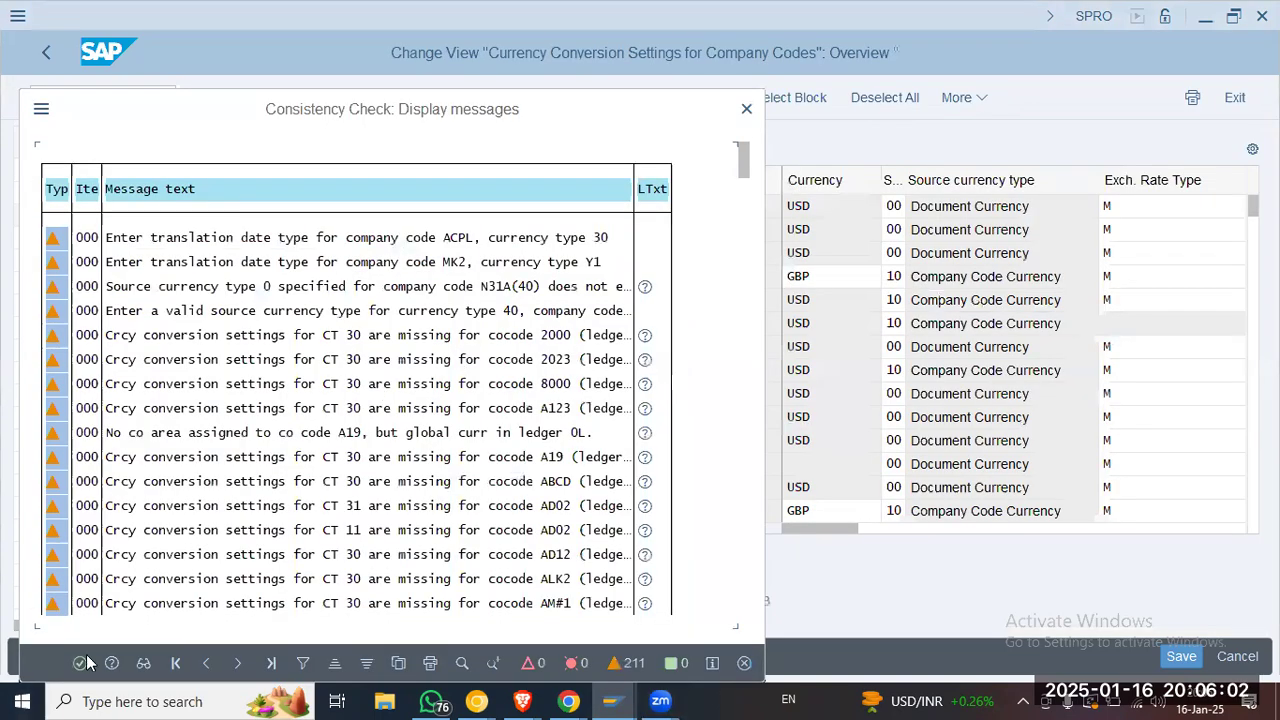
{"action": "key", "text": "Return"}
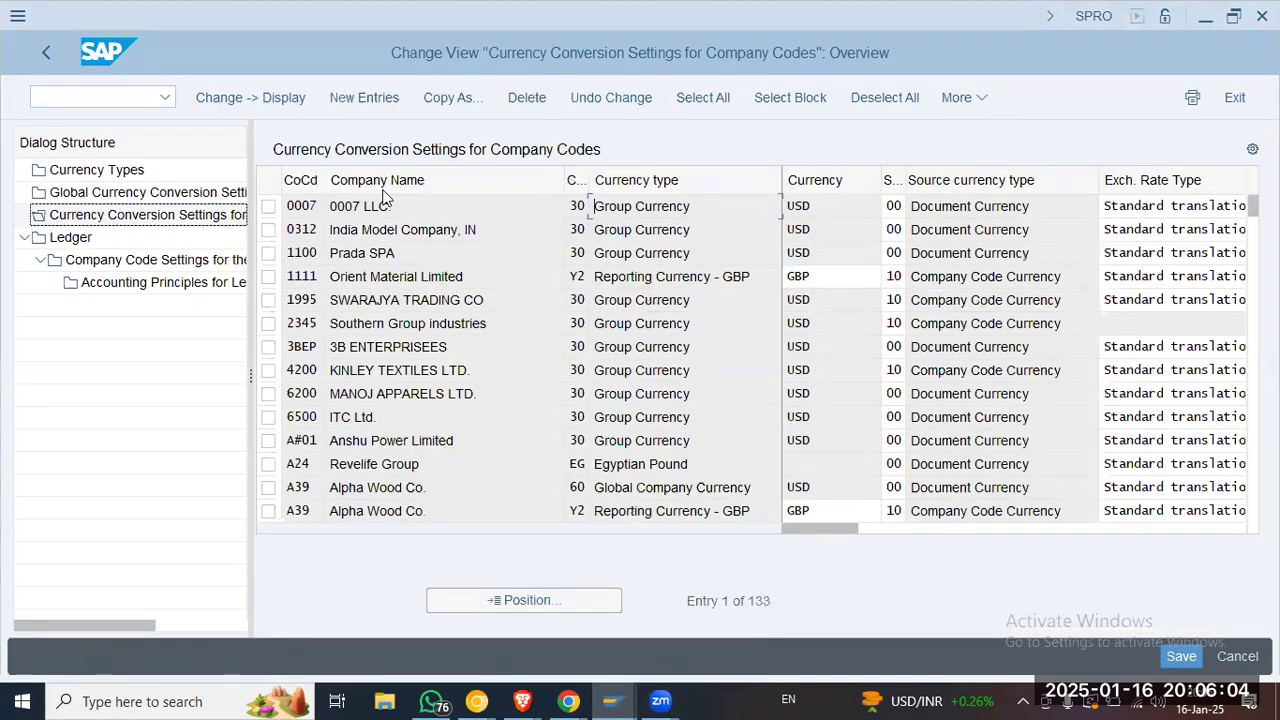
{"action": "left_click", "coordinate": [525, 608]}
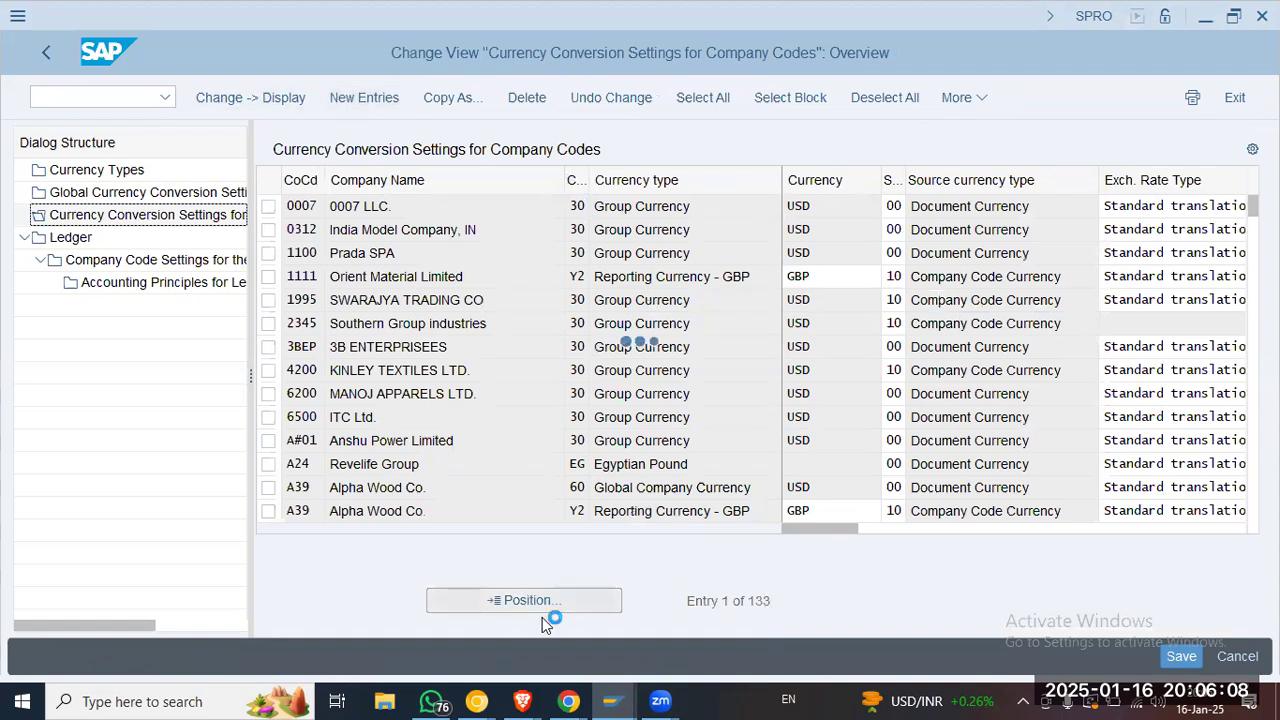
{"action": "type", "text": "00GL"}
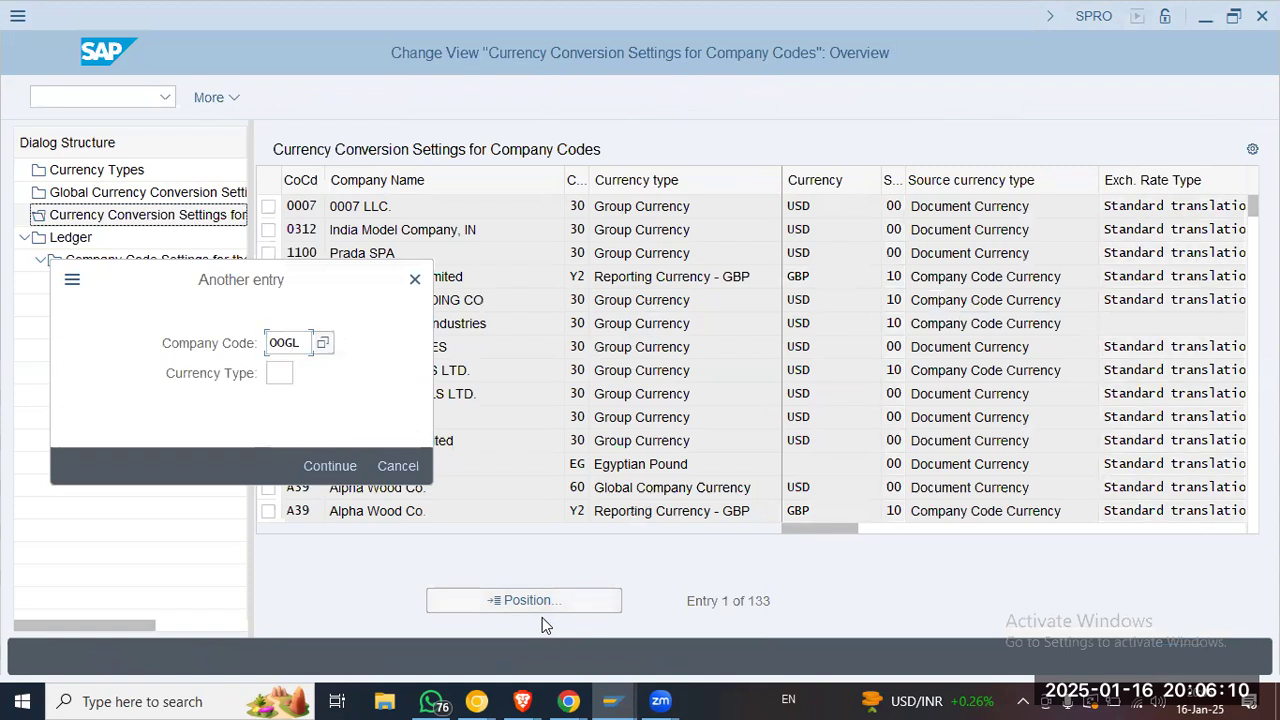
{"action": "key", "text": "Return"}
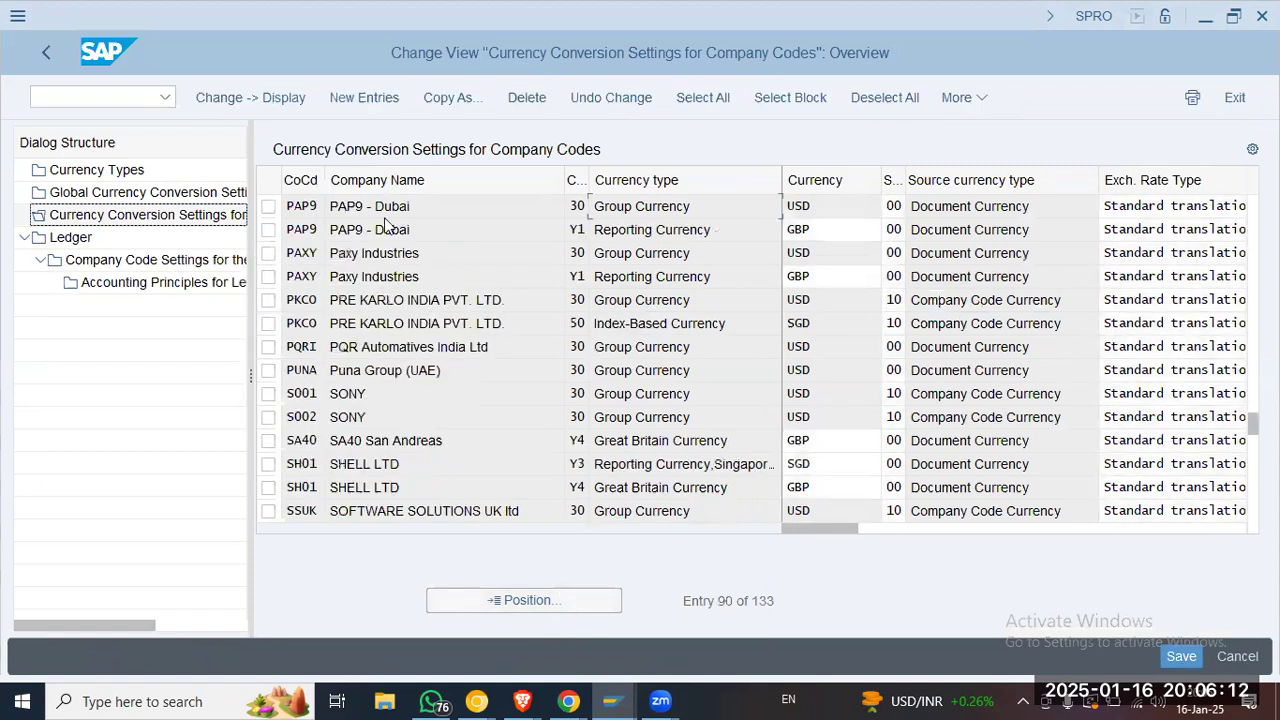
{"action": "left_click_drag", "start_coordinate": [422, 203], "coordinate": [168, 182]}
Add a currency conversion entry for company code OOGL with currency type Y1, currency GBP and source currency type 00
{"action": "left_click", "coordinate": [362, 101]}
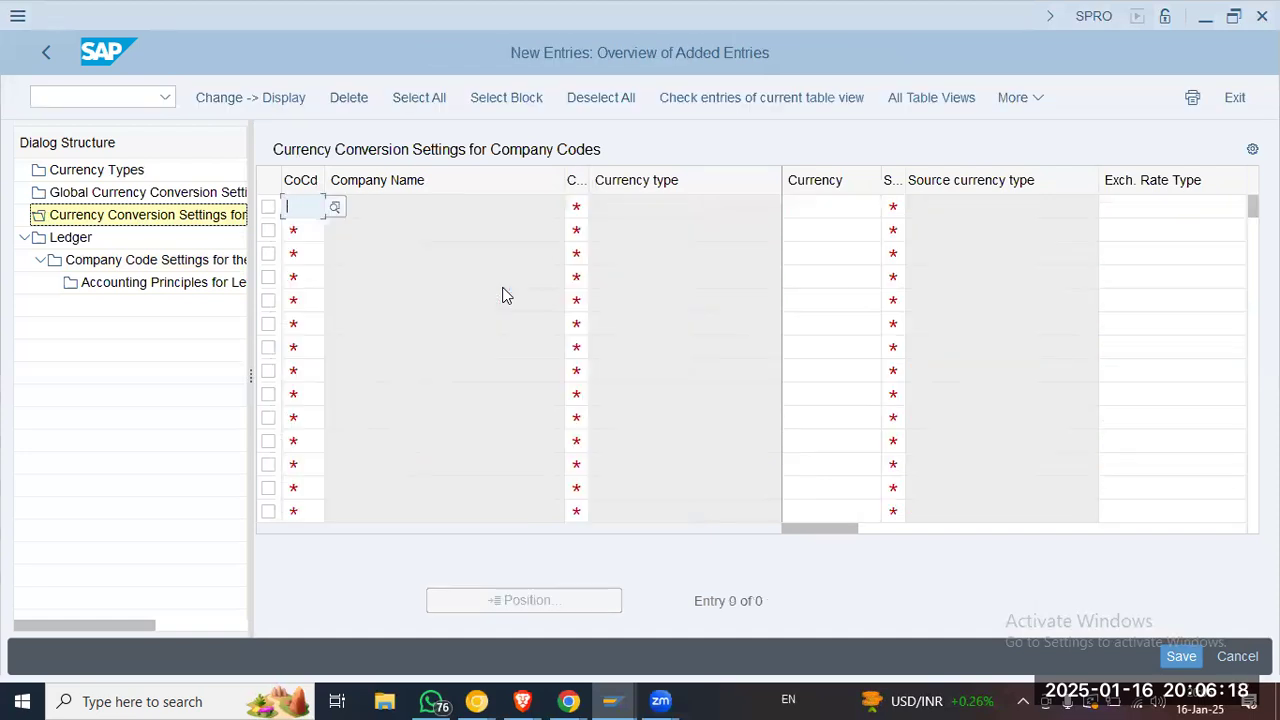
{"action": "type", "text": "OOGL"}
{"action": "key", "text": "Tab"}
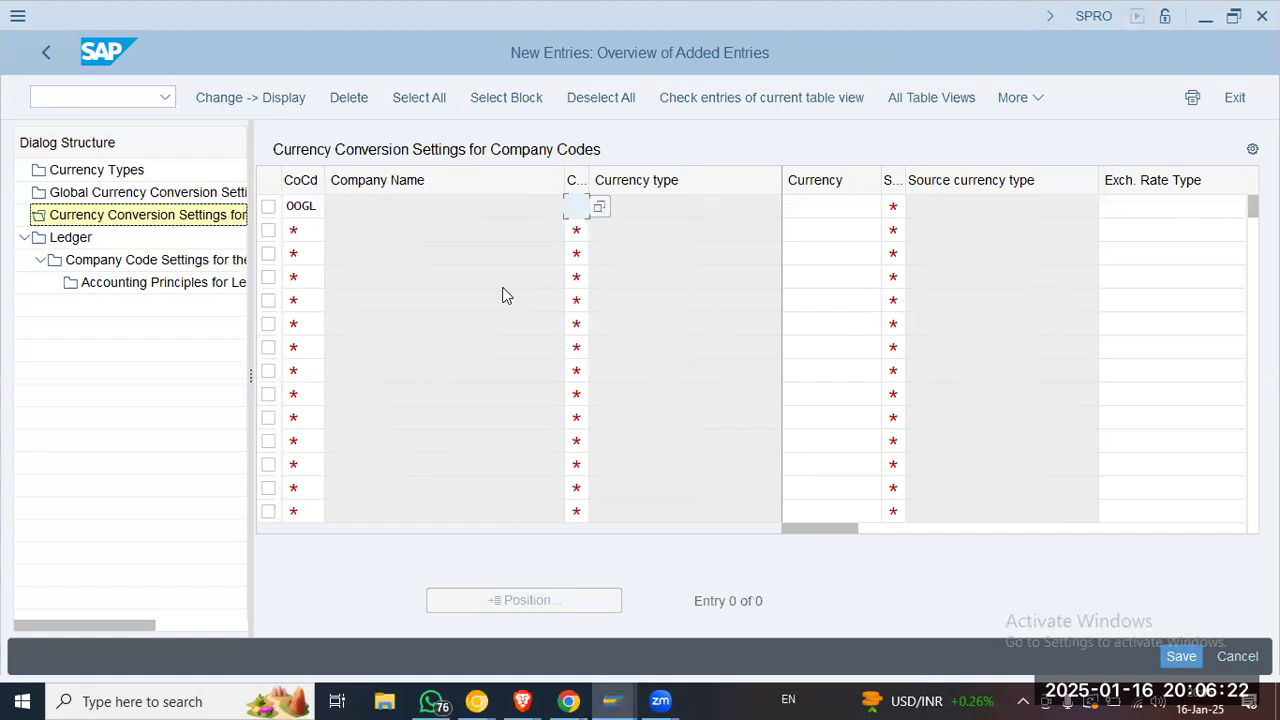
{"action": "type", "text": "1"}
{"action": "key", "text": "Tab"}
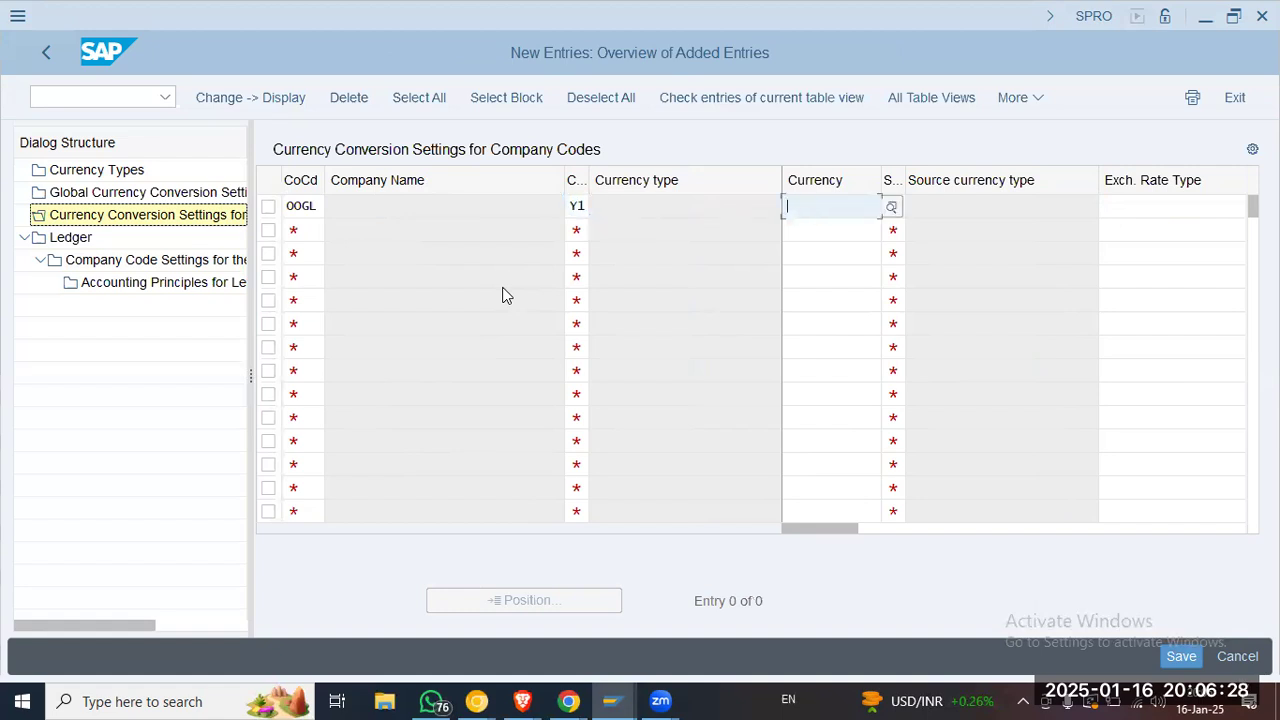
{"action": "type", "text": "GBP"}
{"action": "key", "text": "Tab"}
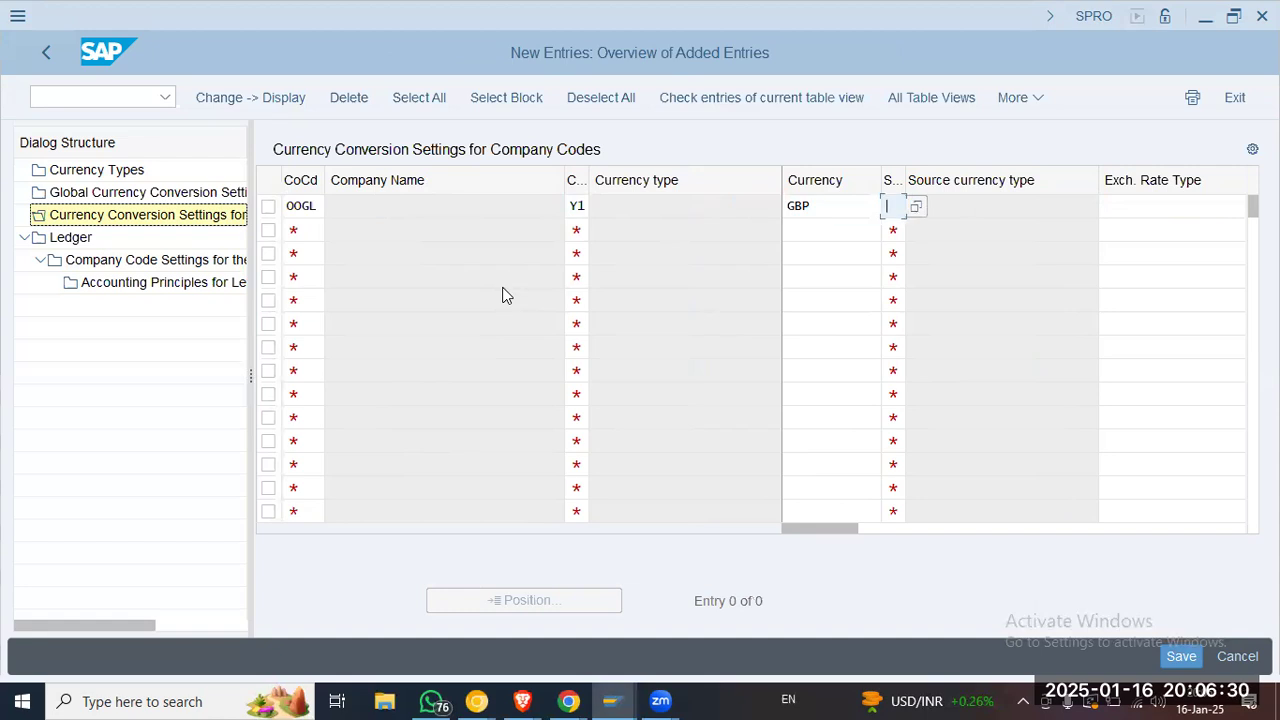
{"action": "type", "text": "00"}
{"action": "key", "text": "Tab"}
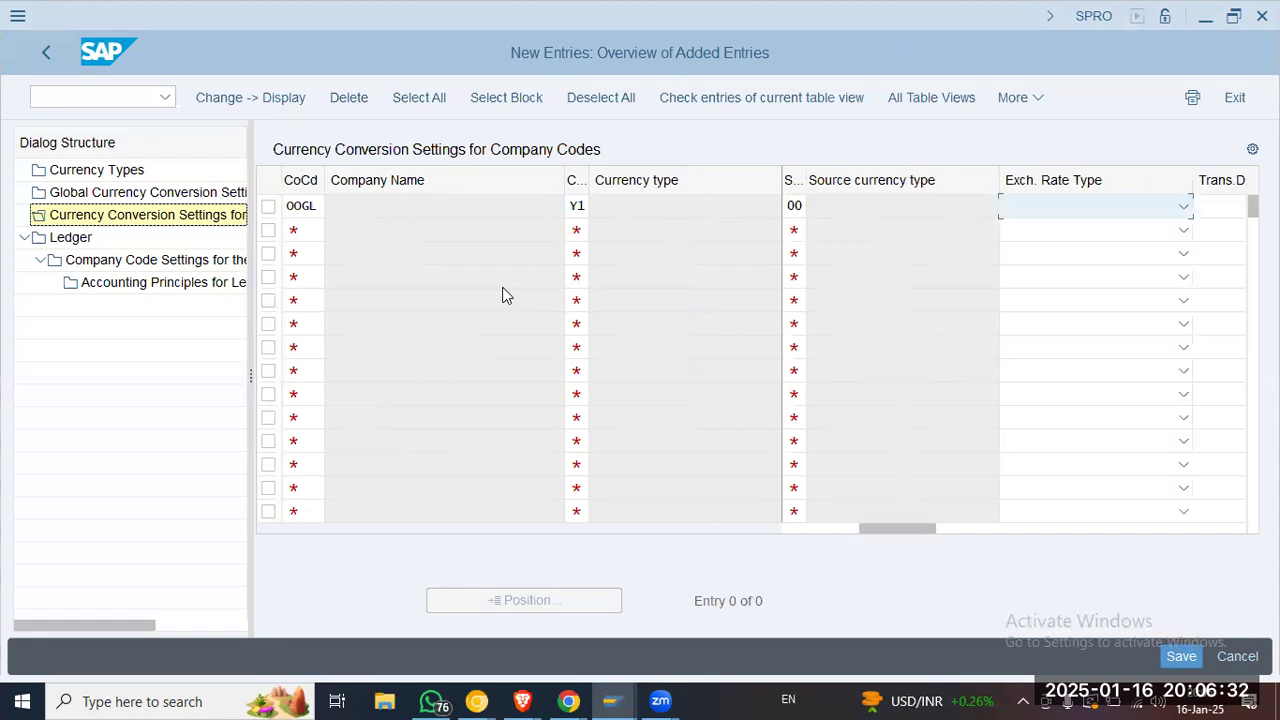
Set the OOGL entry's exchange rate type to M, standard translation at average rate, and its translation date type to Posting date
{"action": "left_click", "coordinate": [1076, 200]}
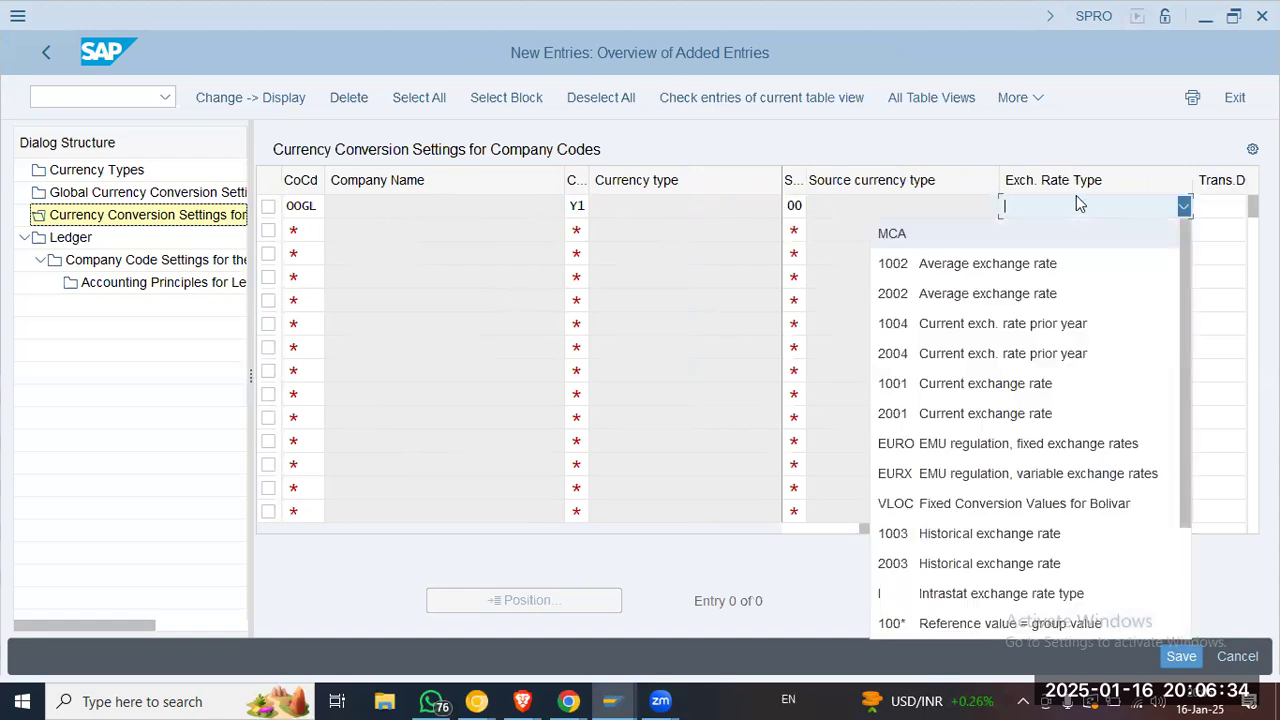
{"action": "scroll", "coordinate": [990, 565], "scroll_direction": "down", "scroll_amount": 4}
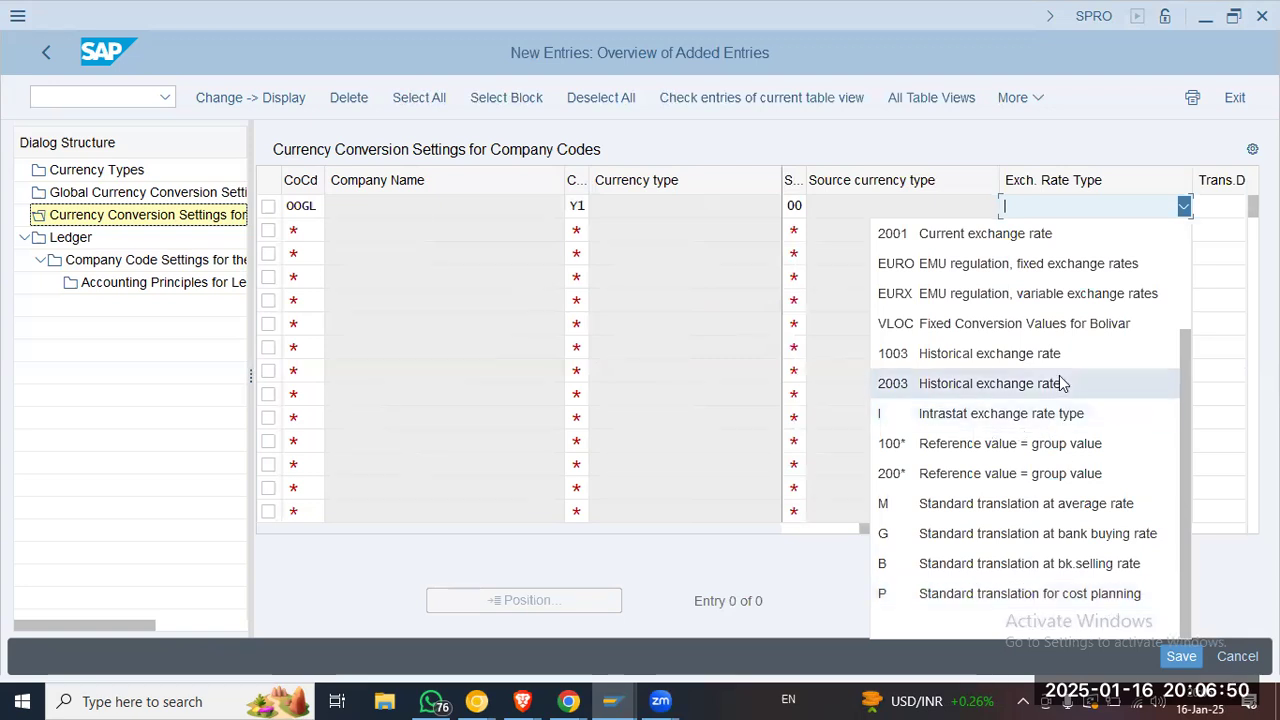
{"action": "left_click", "coordinate": [1040, 506]}
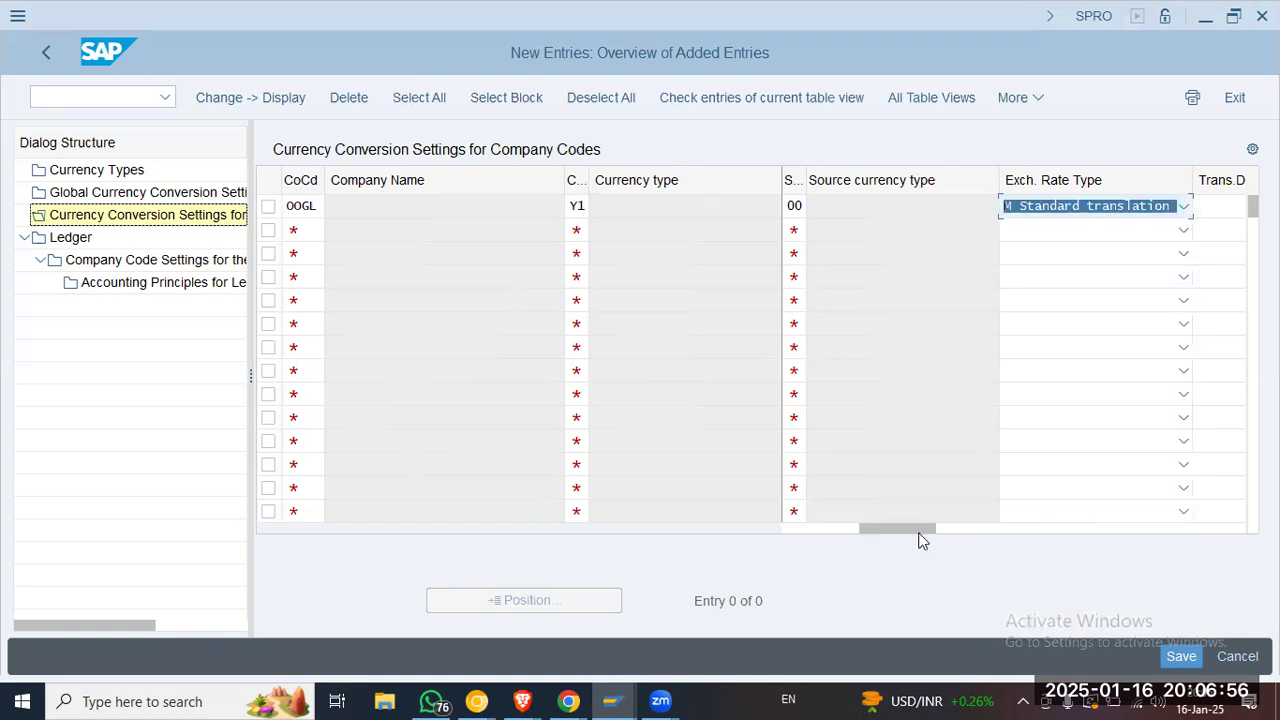
{"action": "left_click", "coordinate": [1005, 530]}
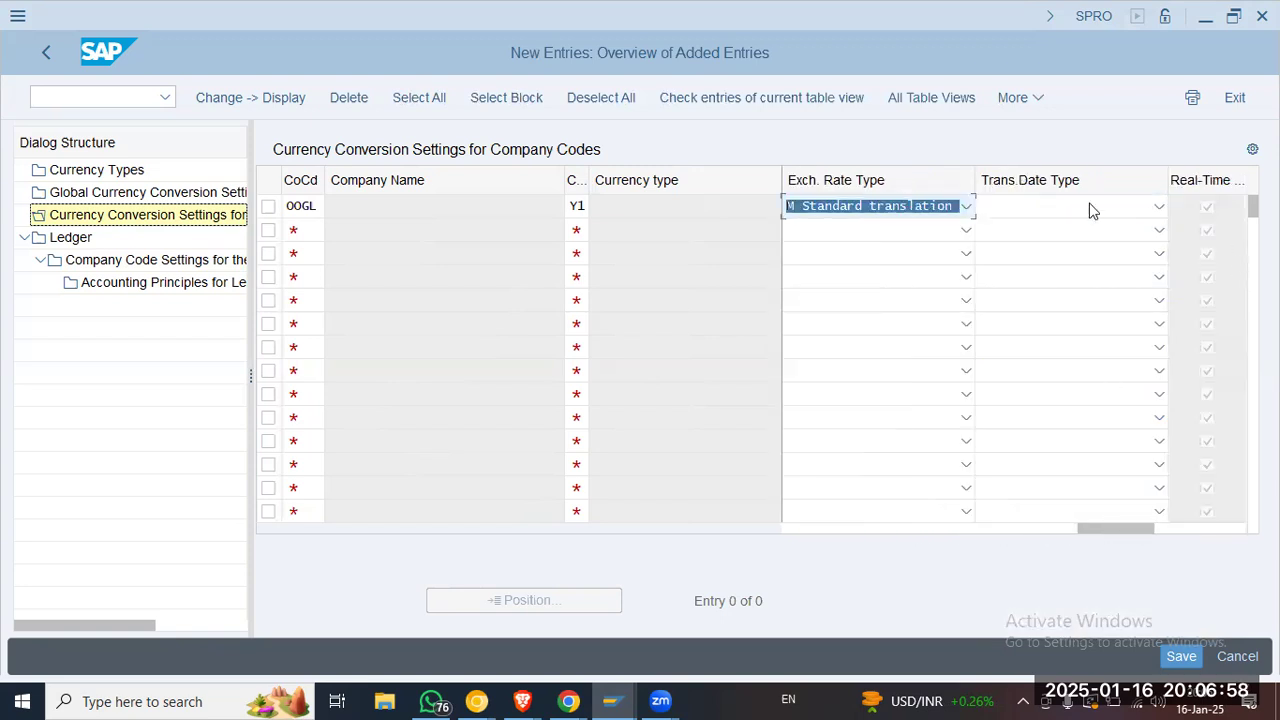
{"action": "left_click", "coordinate": [1063, 210]}
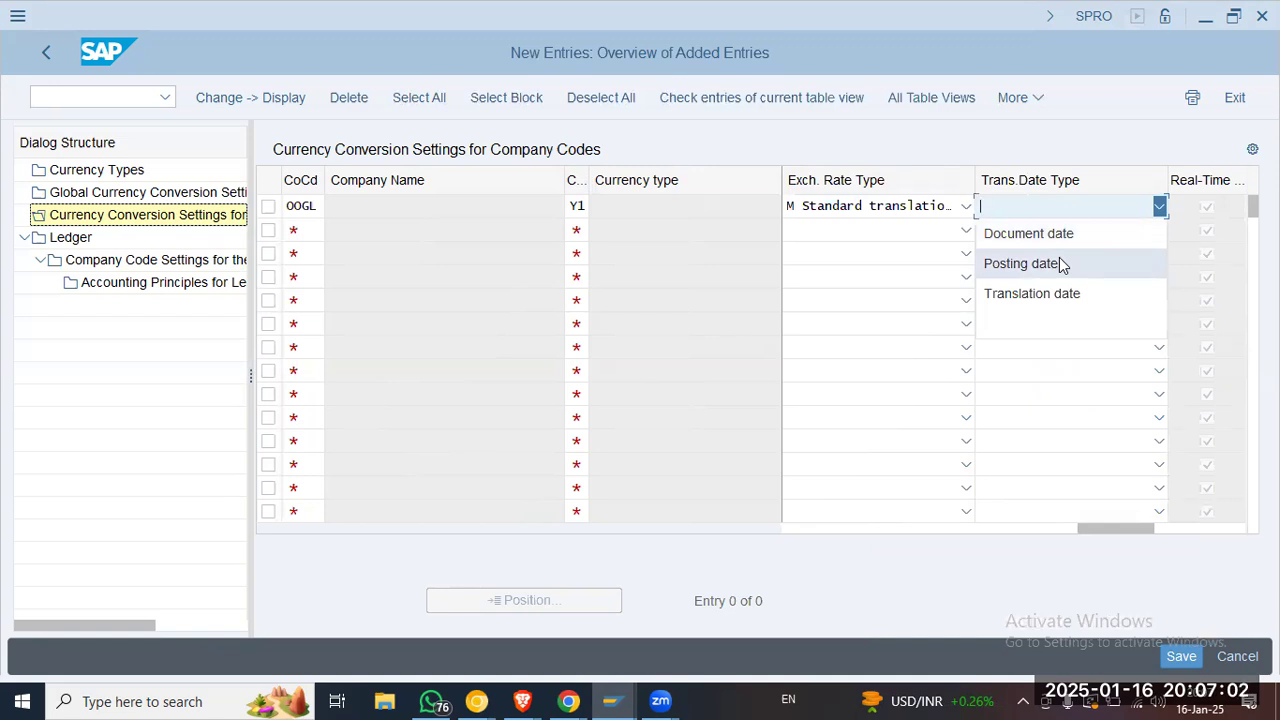
{"action": "left_click", "coordinate": [1060, 264]}
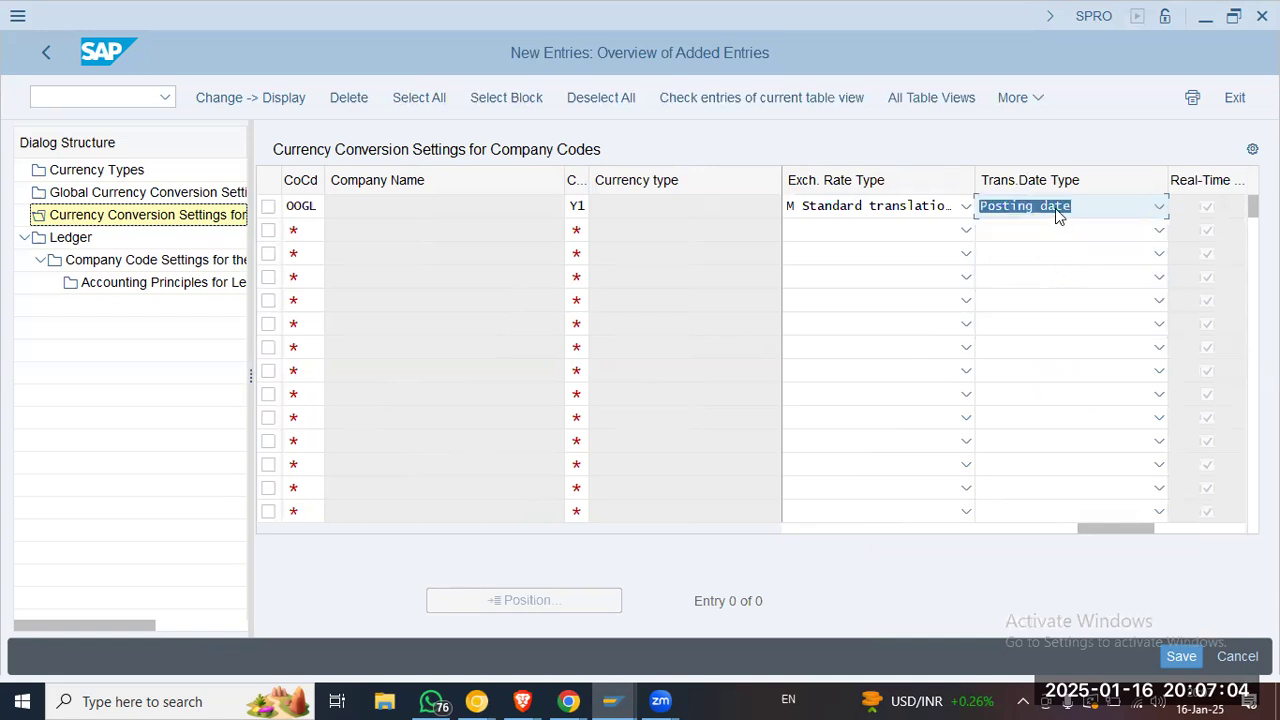
{"action": "left_click", "coordinate": [1055, 208]}
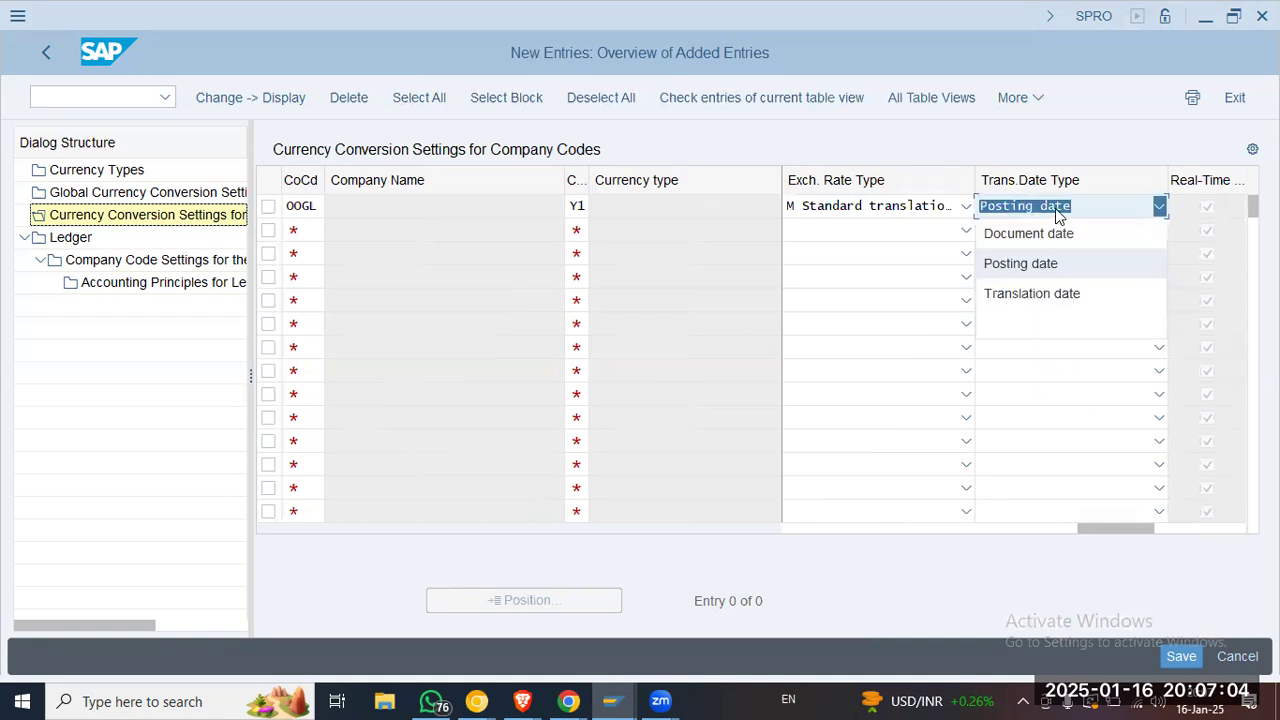
{"action": "left_click", "coordinate": [1034, 264]}
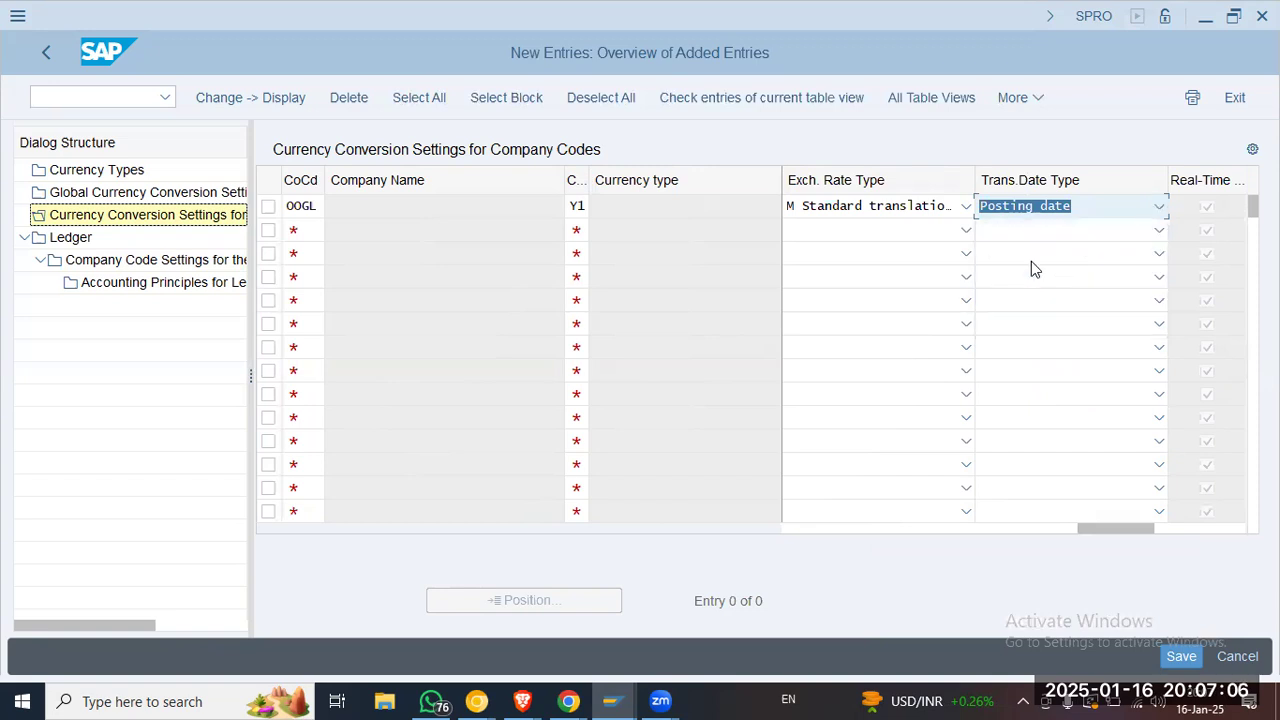
{"action": "left_click", "coordinate": [658, 206]}
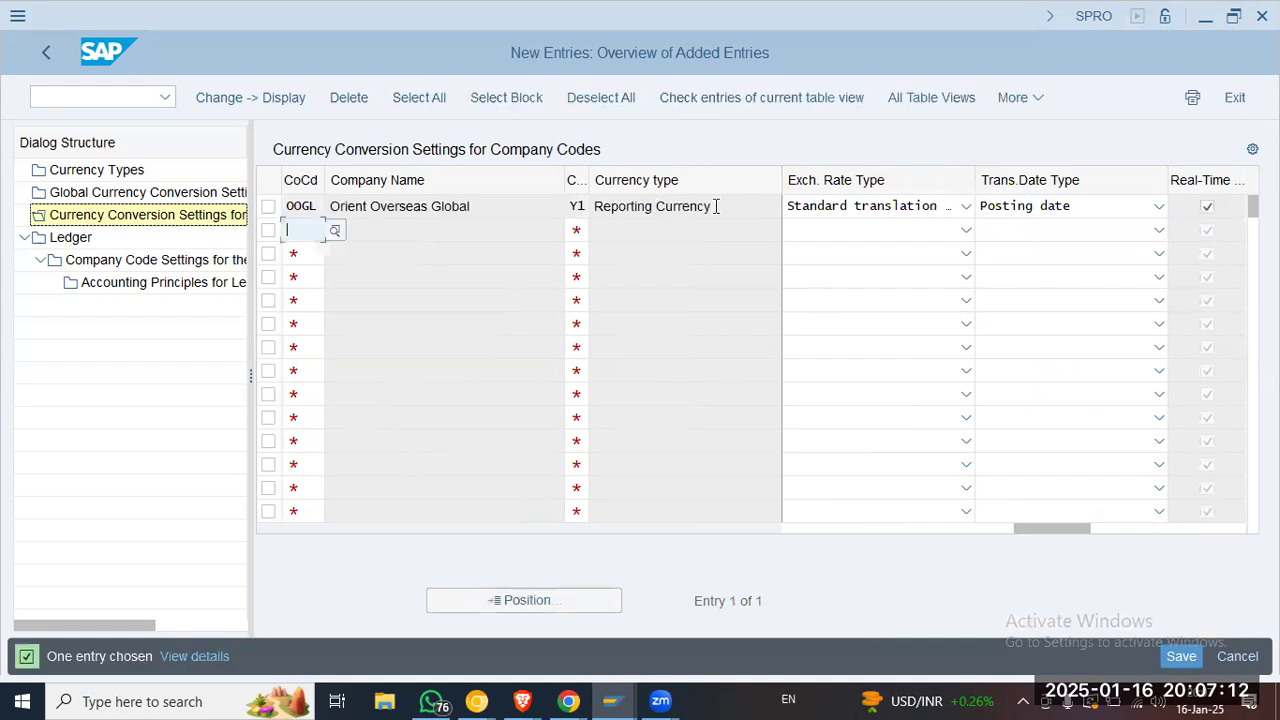
Check the currency type and currency of the new OOGL currency conversion entry and save it
{"action": "left_click_drag", "start_coordinate": [716, 206], "coordinate": [459, 195]}
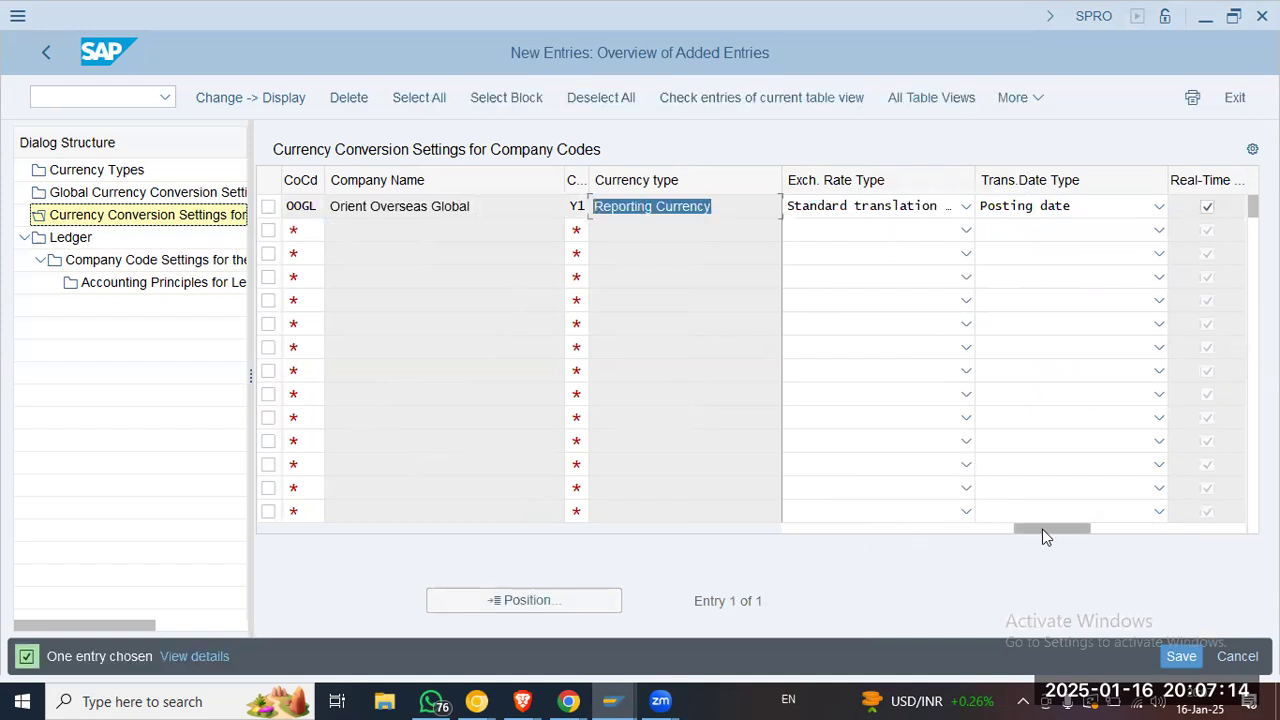
{"action": "left_click_drag", "start_coordinate": [1048, 531], "coordinate": [733, 531]}
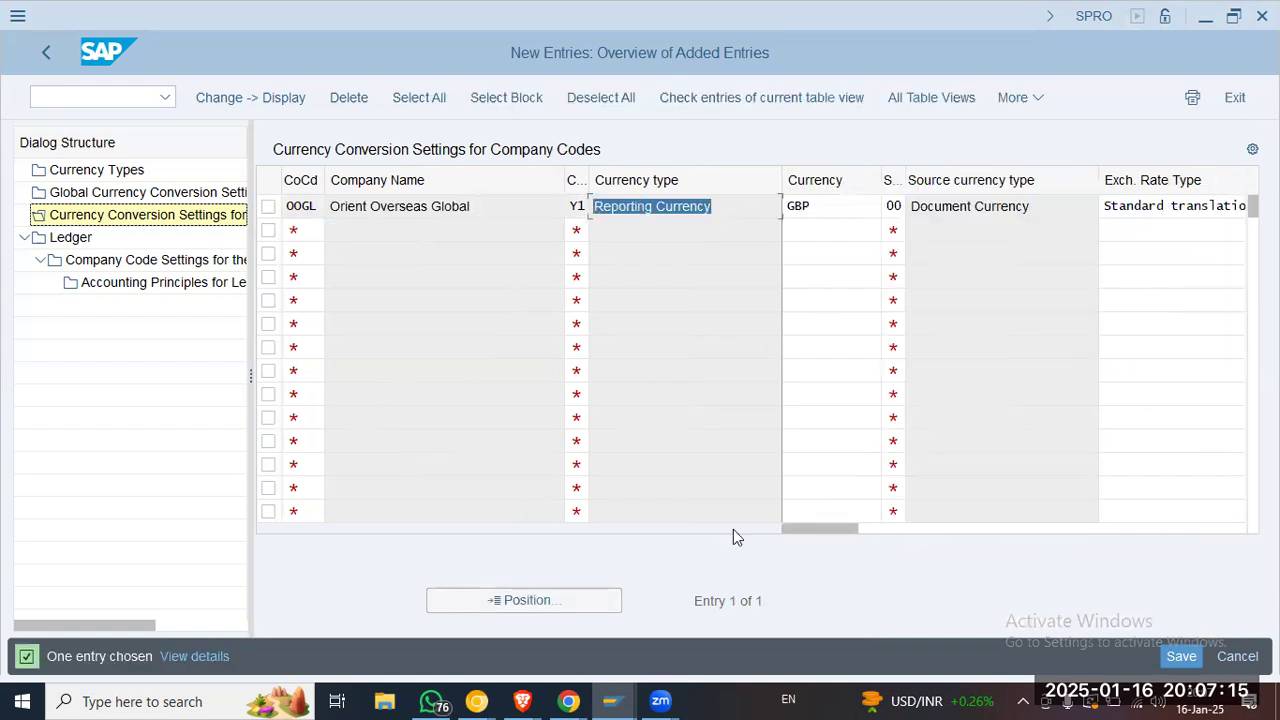
{"action": "left_click", "coordinate": [829, 208]}
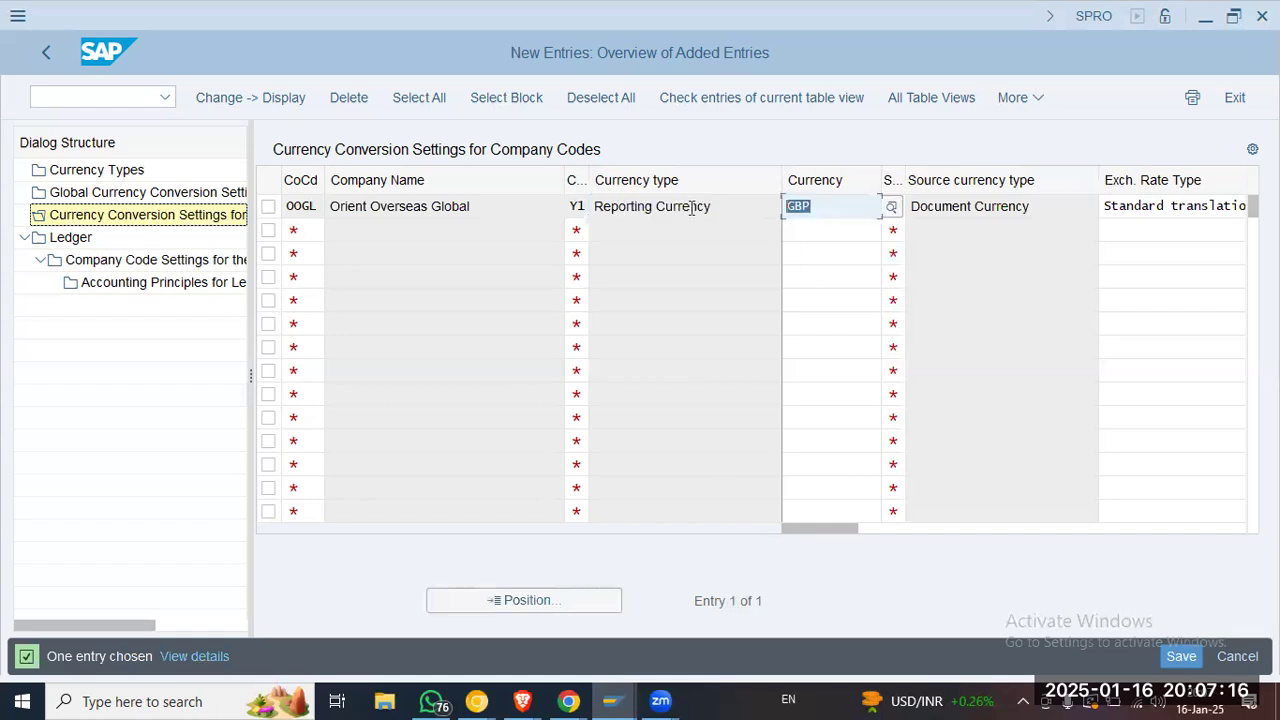
{"action": "left_click", "coordinate": [1179, 656]}
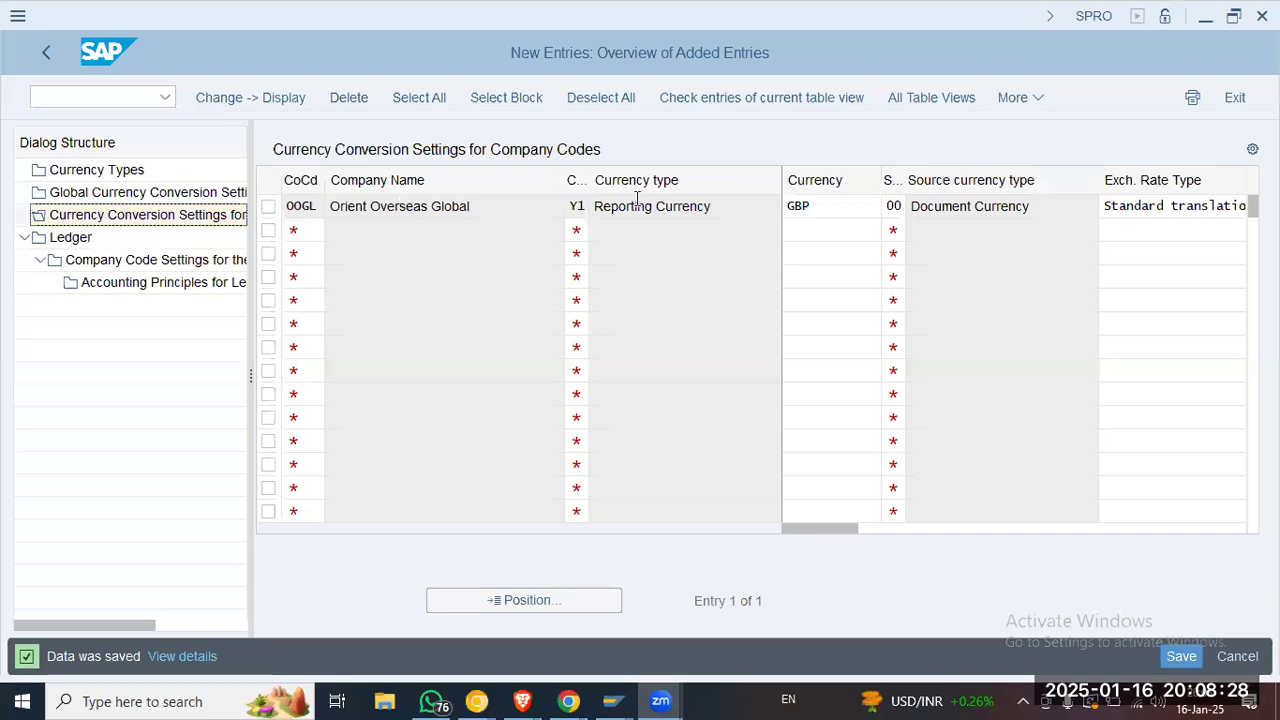
{"action": "left_click", "coordinate": [574, 206]}
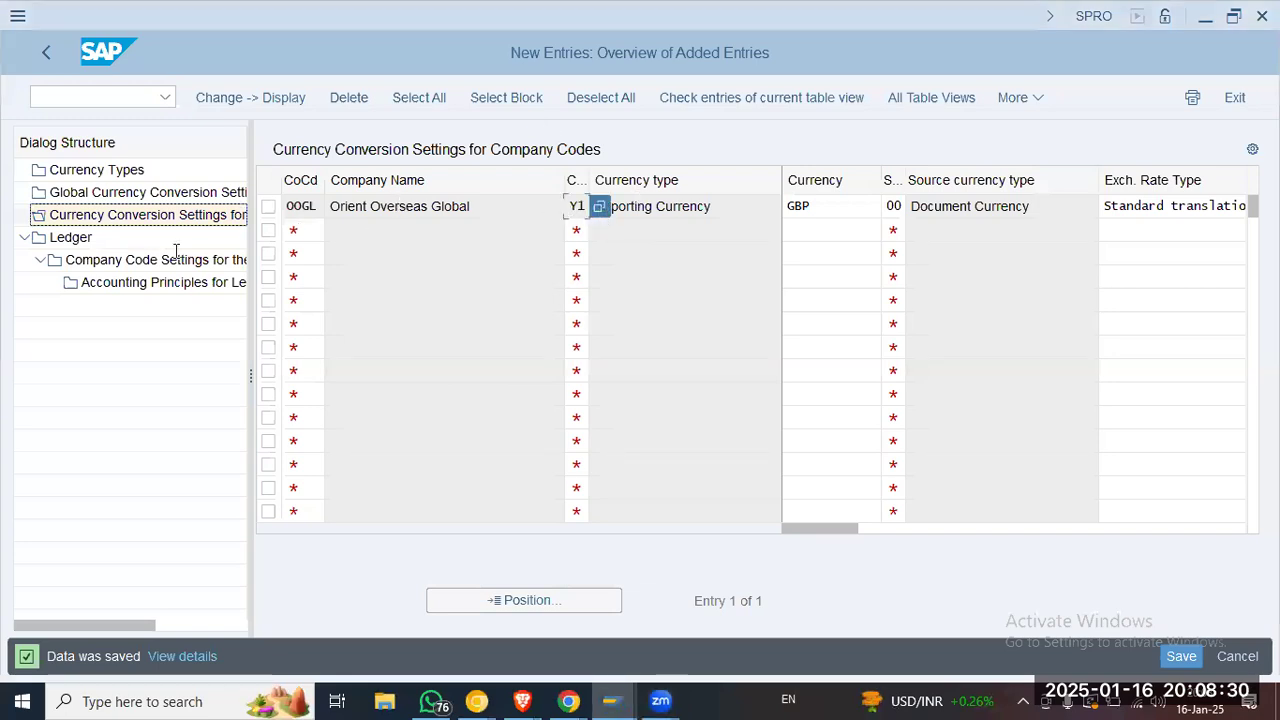
Open the company code settings of leading ledger 0L for company code OOGL, acknowledging the consistency check messages
{"action": "left_click", "coordinate": [72, 241]}
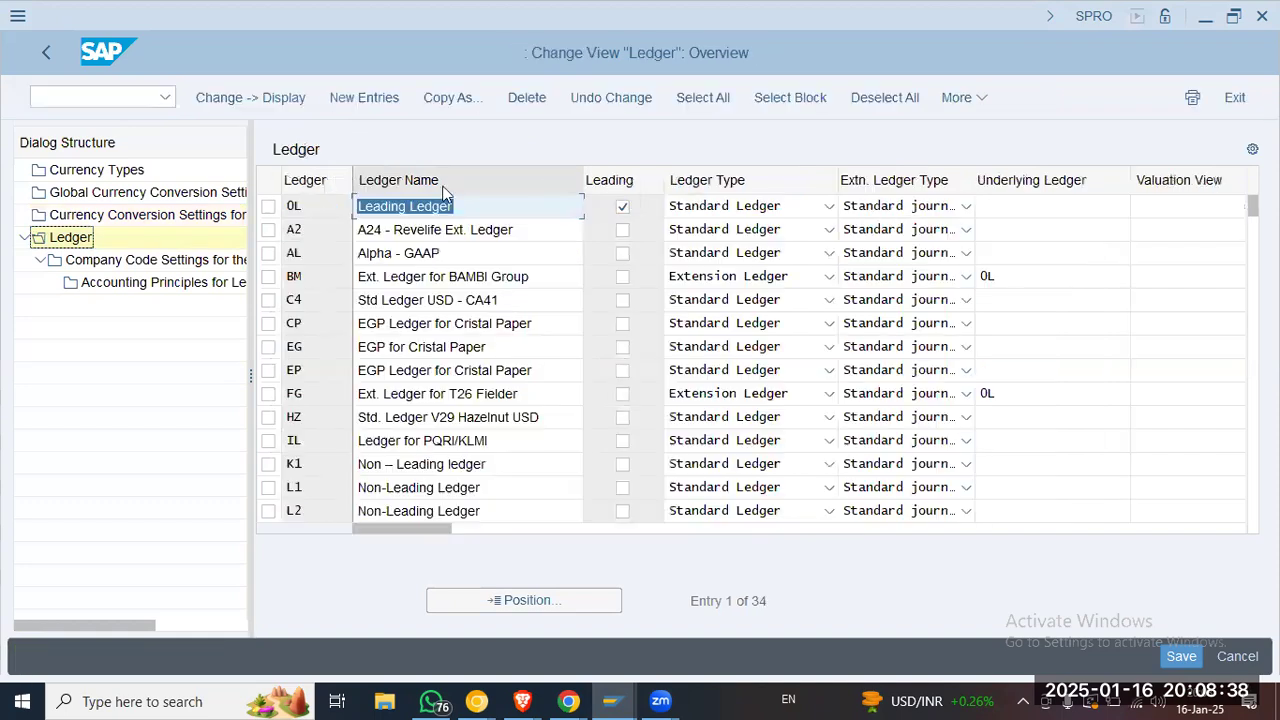
{"action": "left_click", "coordinate": [120, 262]}
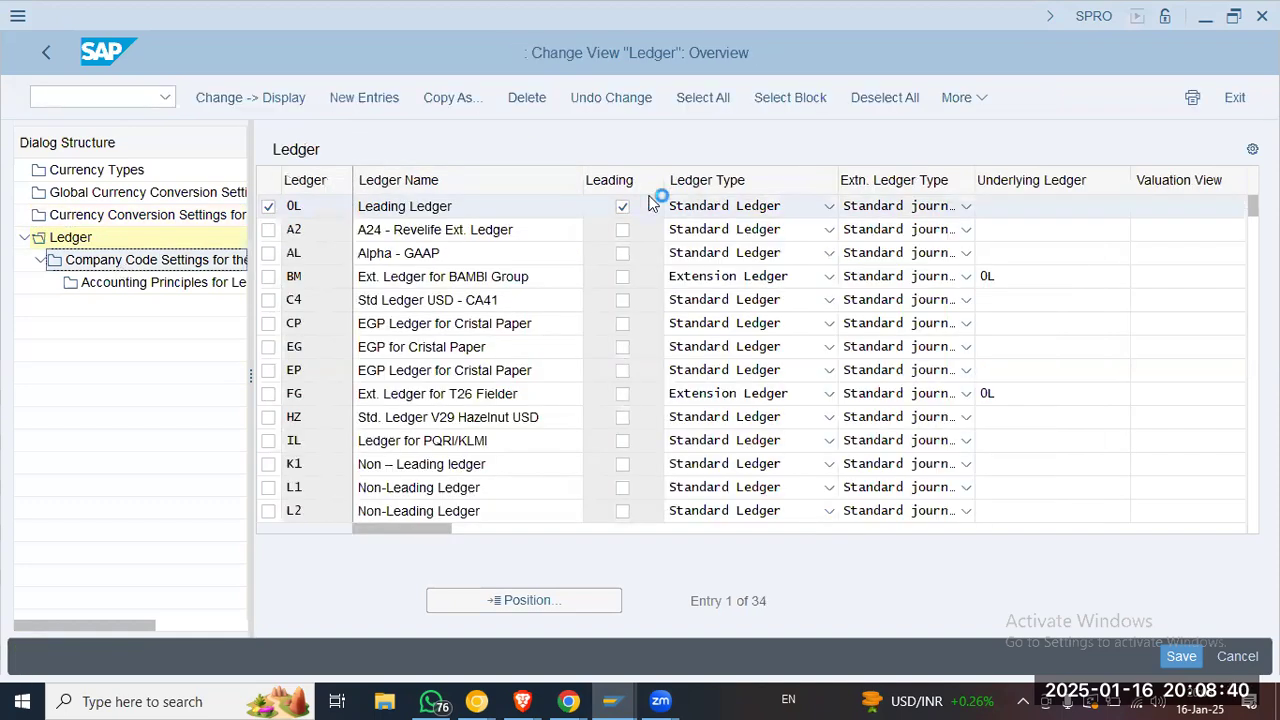
{"action": "left_click", "coordinate": [66, 483]}
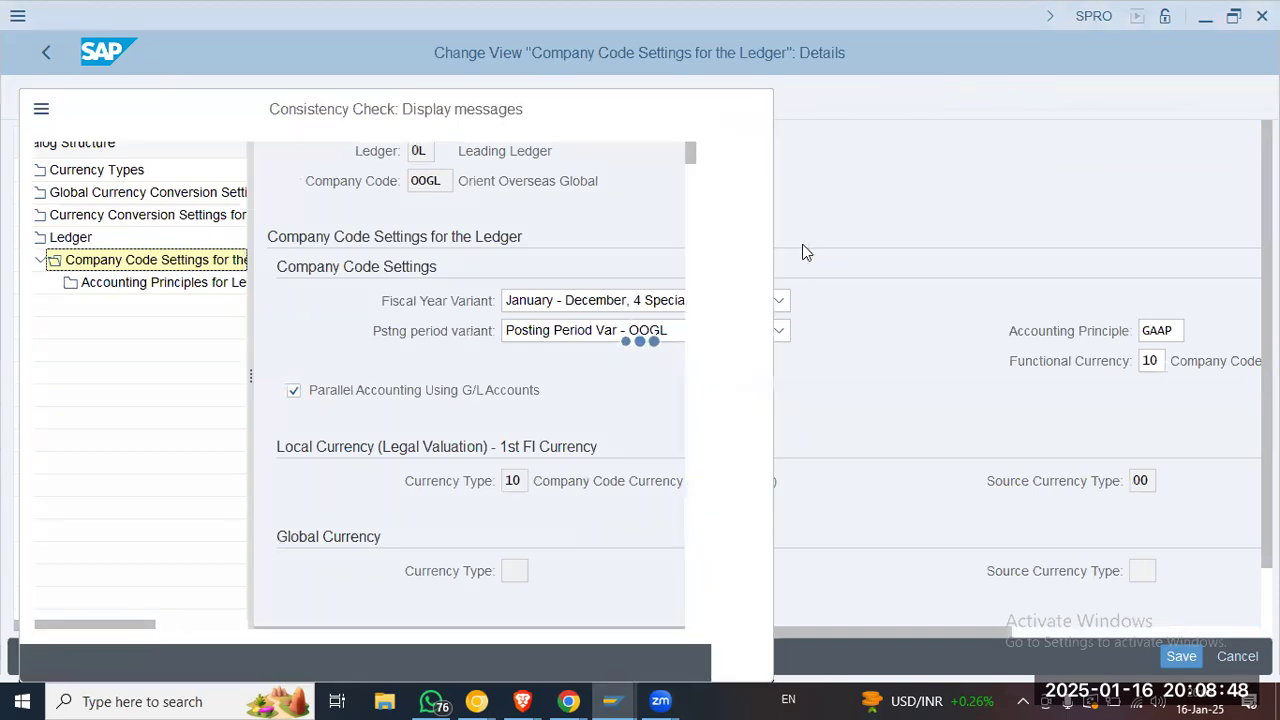
{"action": "left_click", "coordinate": [80, 663]}
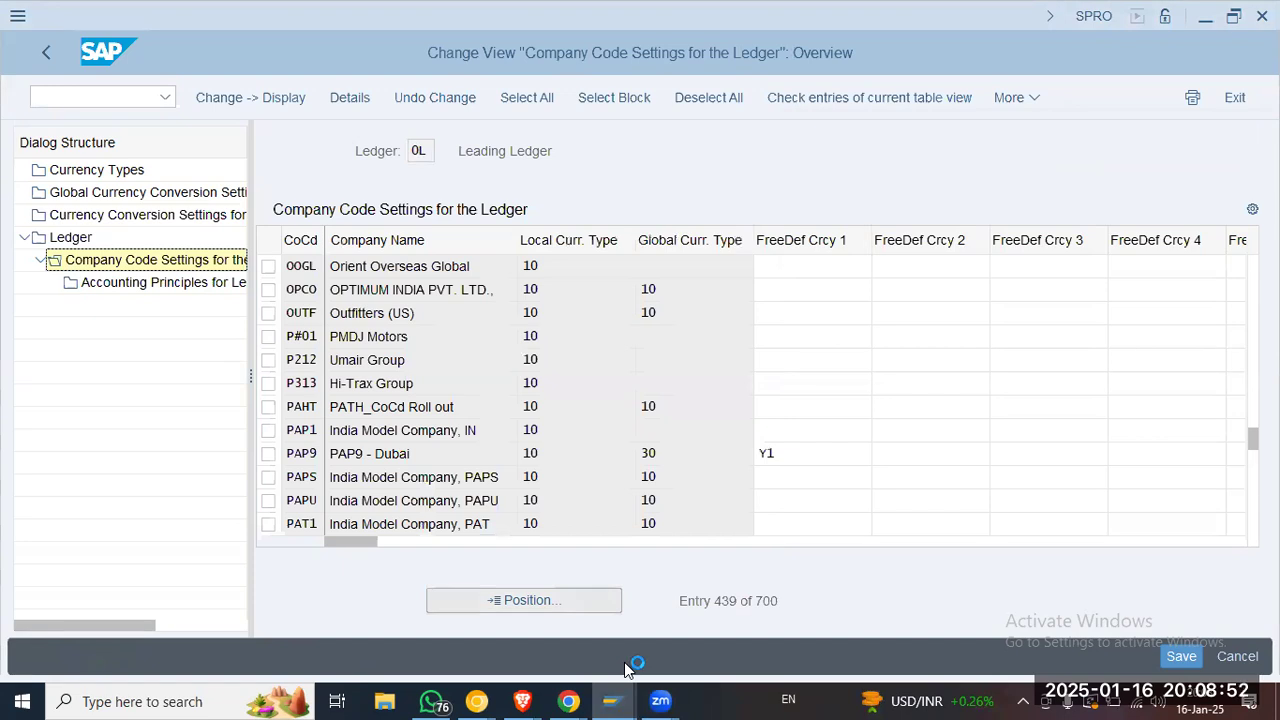
{"action": "type", "text": "OOGL"}
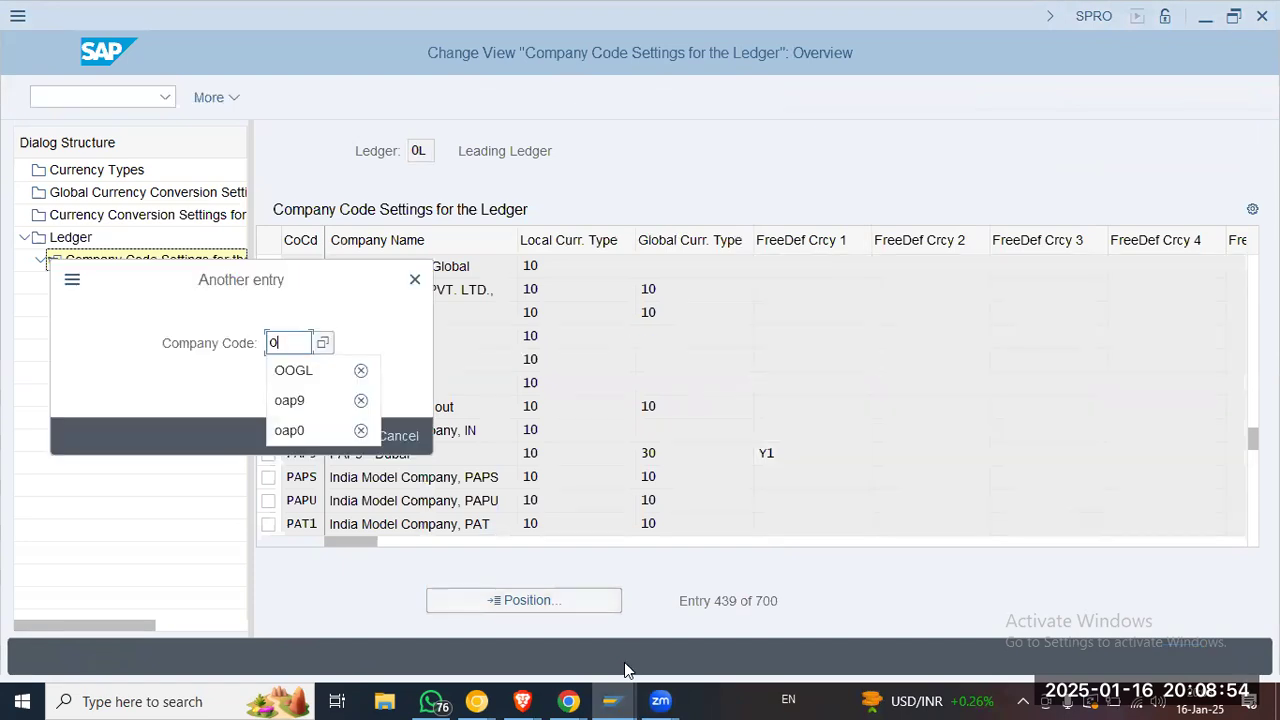
{"action": "key", "text": "Return"}
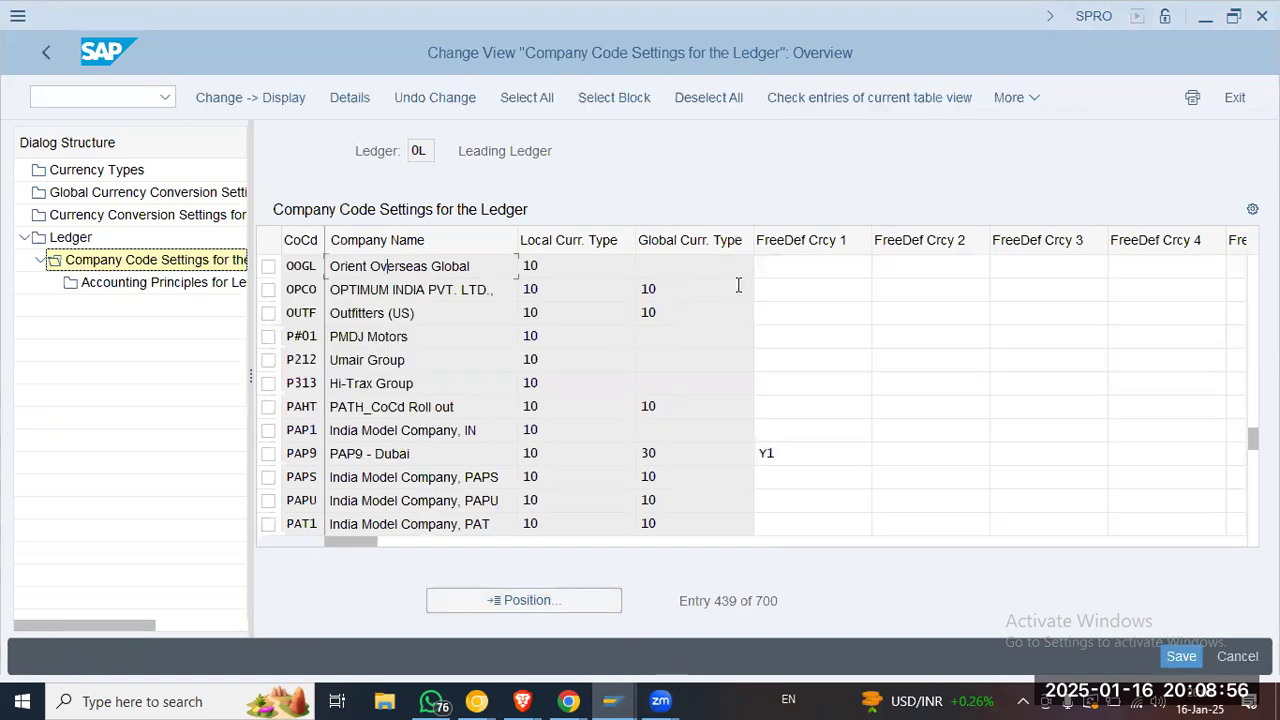
Assign currency type Y1 as the first freely defined currency of company code OOGL in ledger 0L, accepting the consistency check question
{"action": "left_click", "coordinate": [781, 270]}
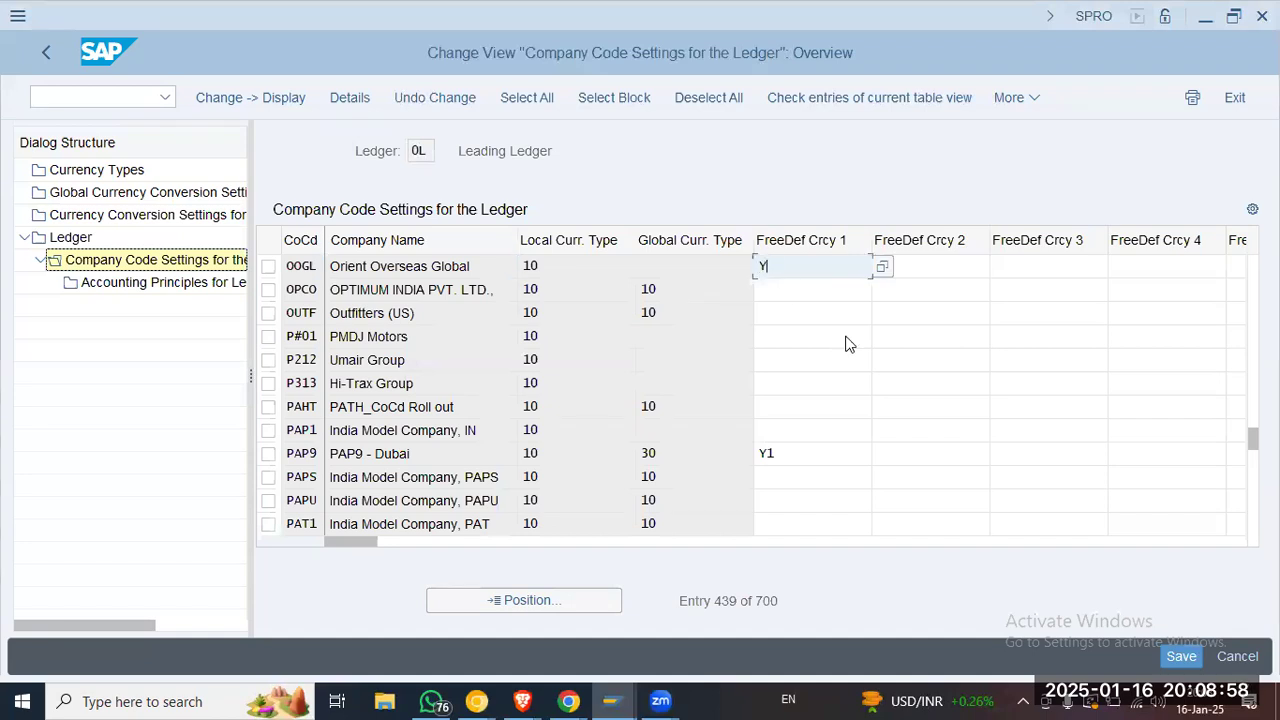
{"action": "type", "text": "Y1"}
{"action": "key", "text": "Return"}
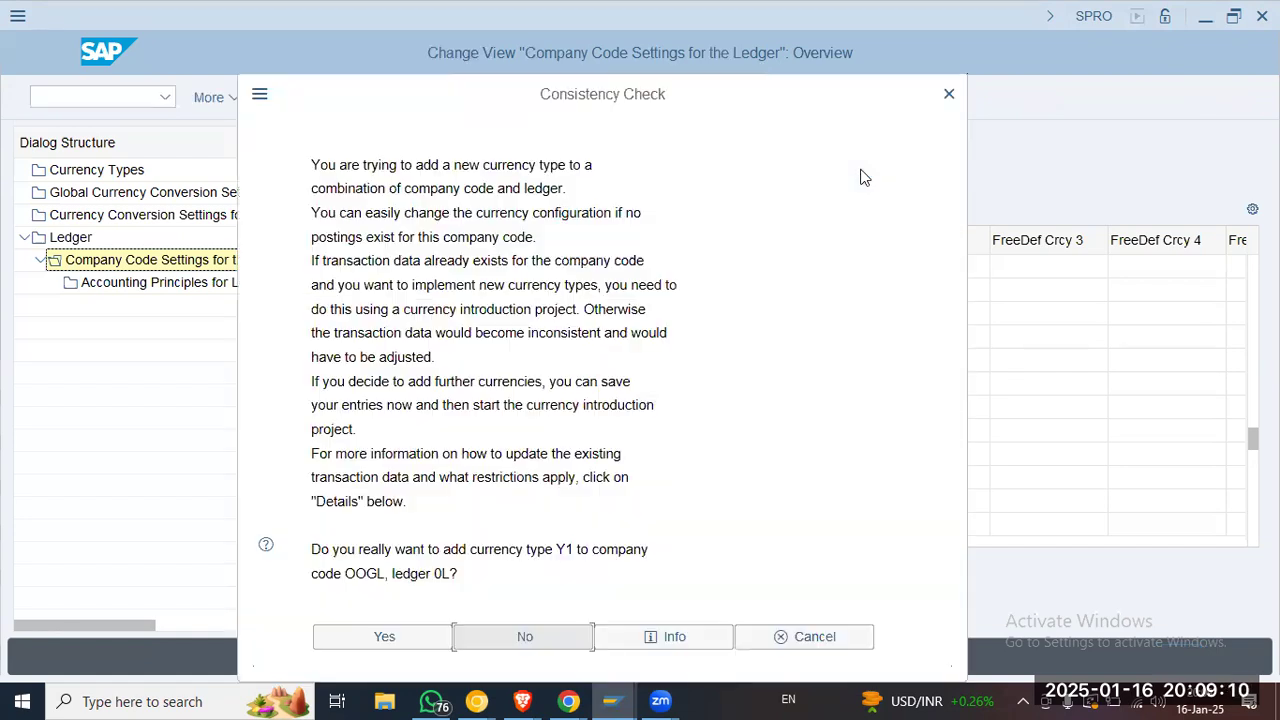
{"action": "left_click_drag", "start_coordinate": [396, 549], "coordinate": [648, 550]}
{"action": "left_click", "coordinate": [384, 634]}
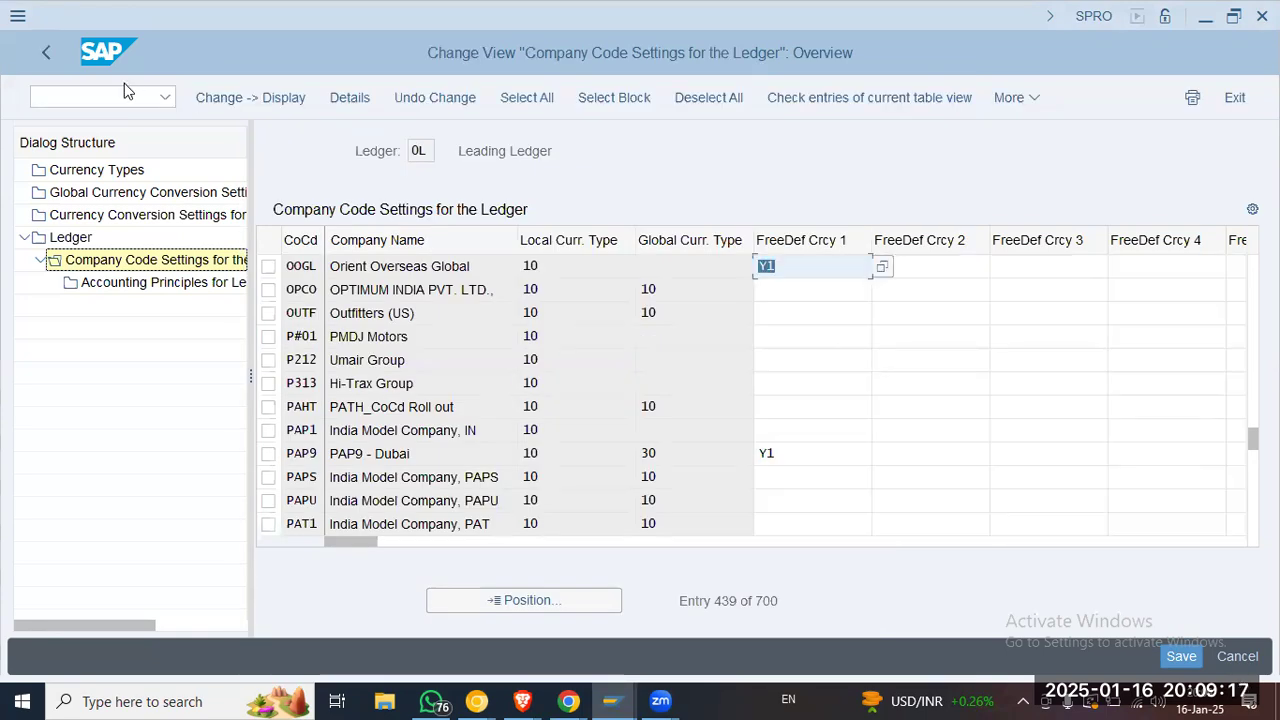
Return to the implementation guide with the ledger settings saved, acknowledging the consistency check messages
{"action": "left_click", "coordinate": [40, 53]}
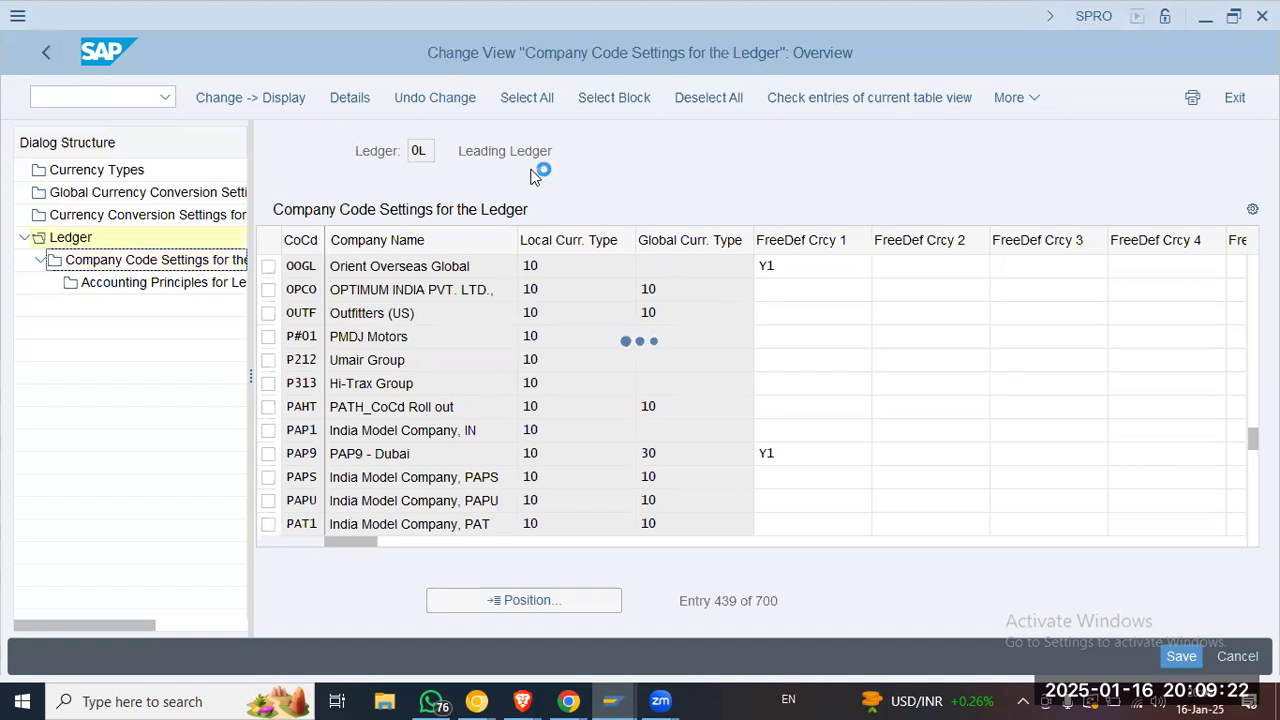
{"action": "left_click", "coordinate": [45, 57]}
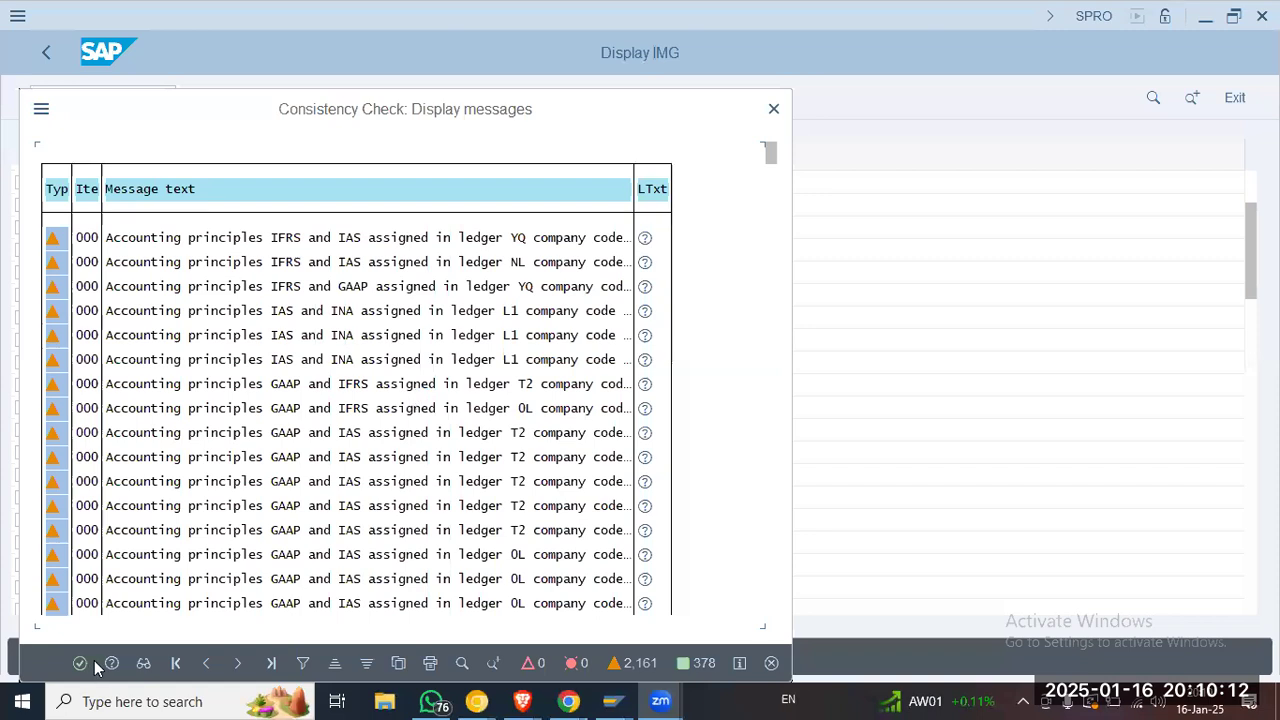
{"action": "left_click", "coordinate": [86, 664]}
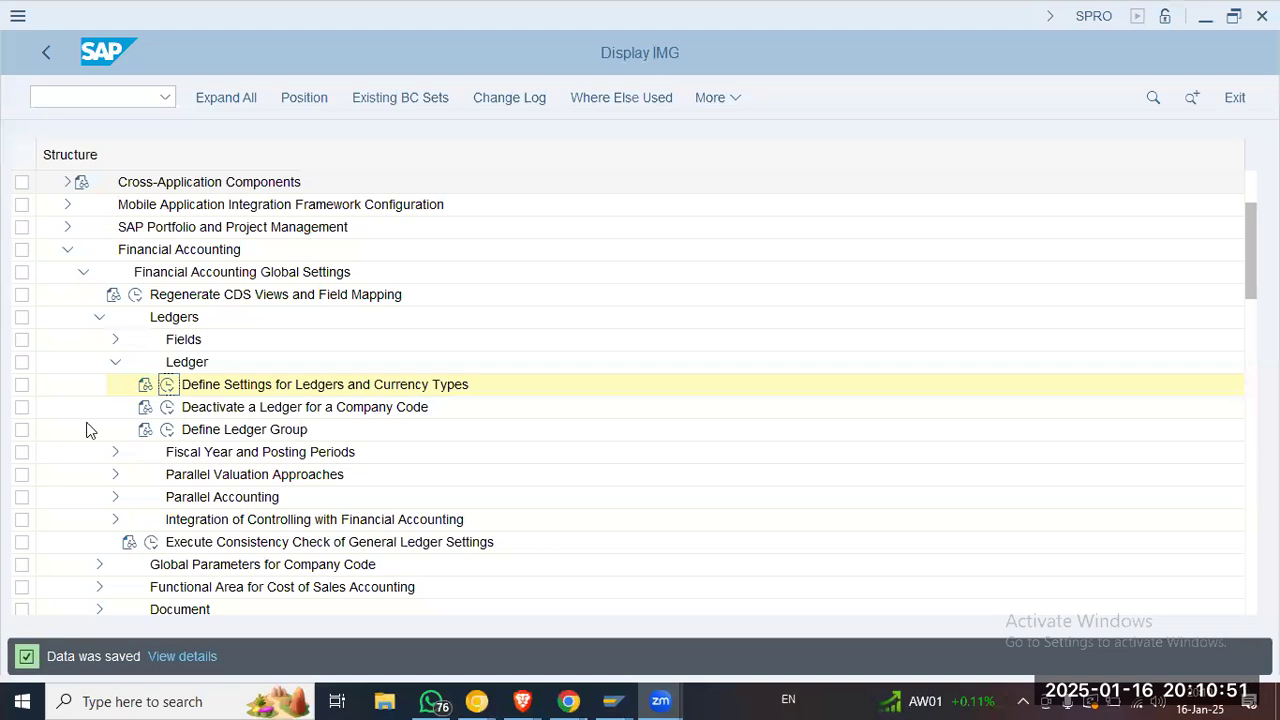
Collapse the Ledger, Financial Accounting Global Settings and Financial Accounting nodes in the implementation guide
{"action": "left_click", "coordinate": [136, 385]}
{"action": "left_click", "coordinate": [197, 432]}
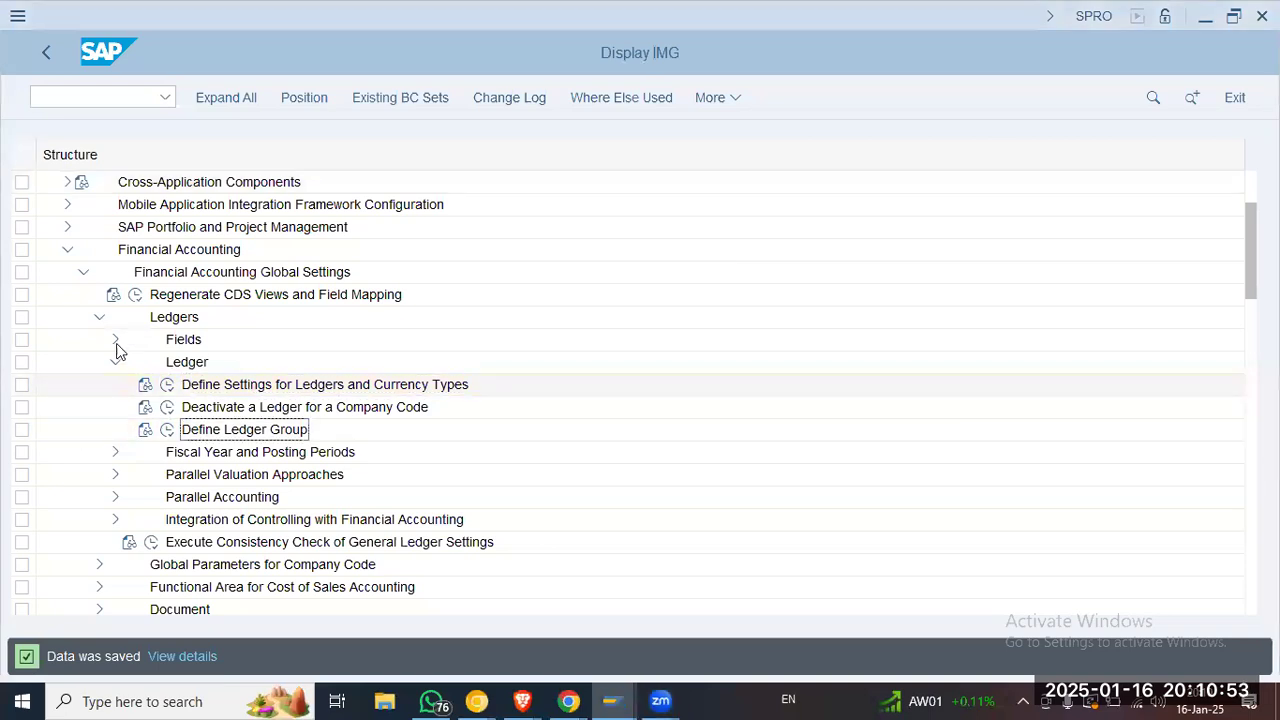
{"action": "left_click", "coordinate": [115, 362]}
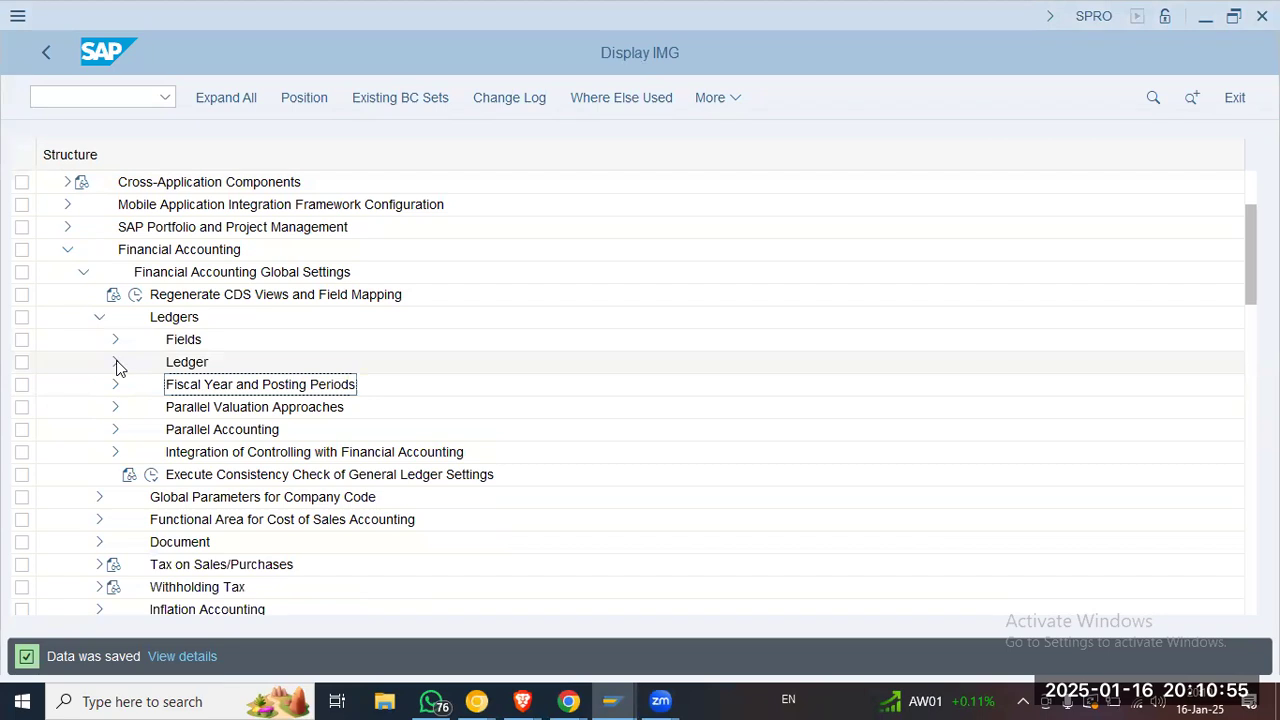
{"action": "left_click", "coordinate": [175, 406]}
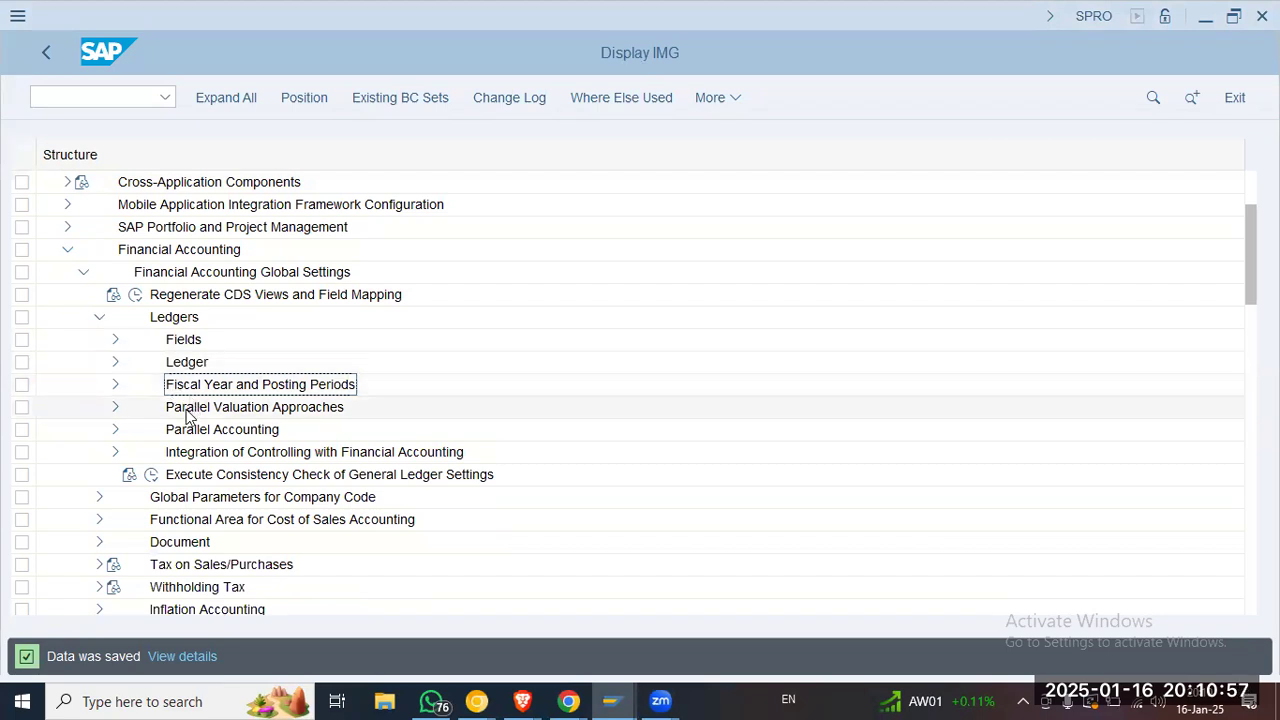
{"action": "left_click", "coordinate": [81, 270]}
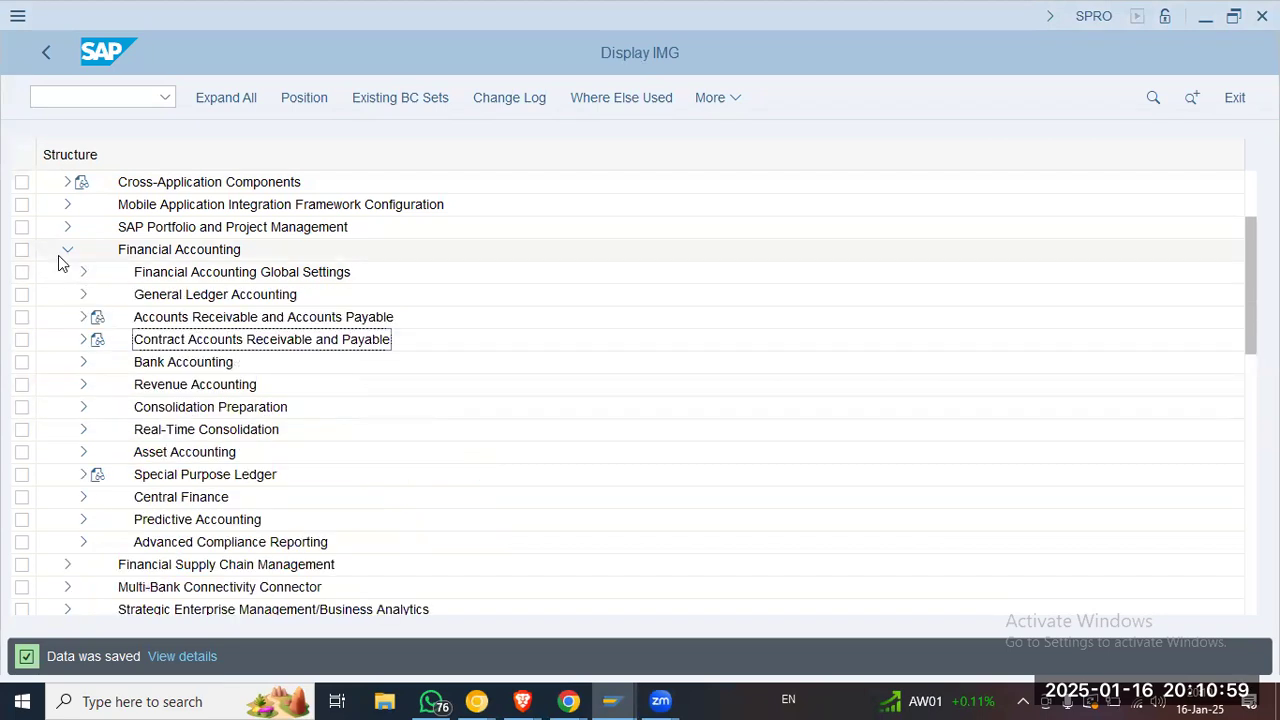
{"action": "left_click", "coordinate": [68, 251]}
Open the Maintain Controlling Area activity under Controlling, General Controlling, Organization, and acknowledge the inconsistency messages
{"action": "left_click", "coordinate": [67, 339]}
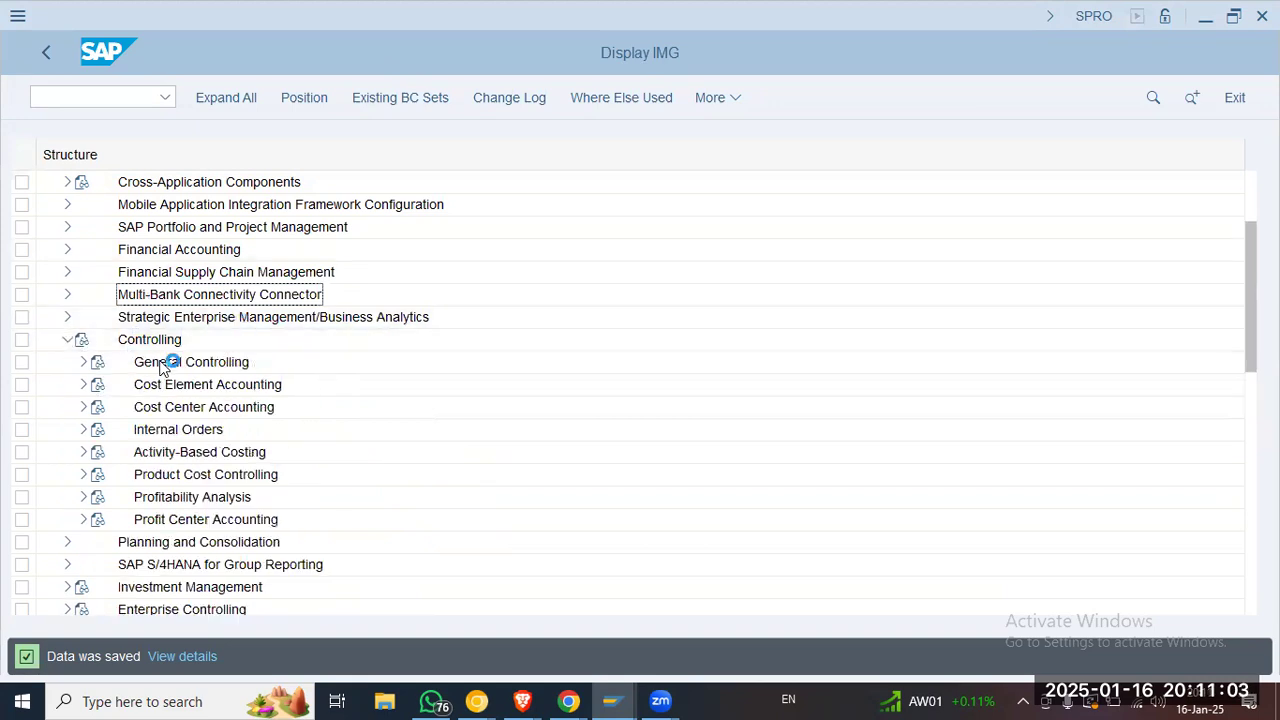
{"action": "left_click", "coordinate": [83, 362]}
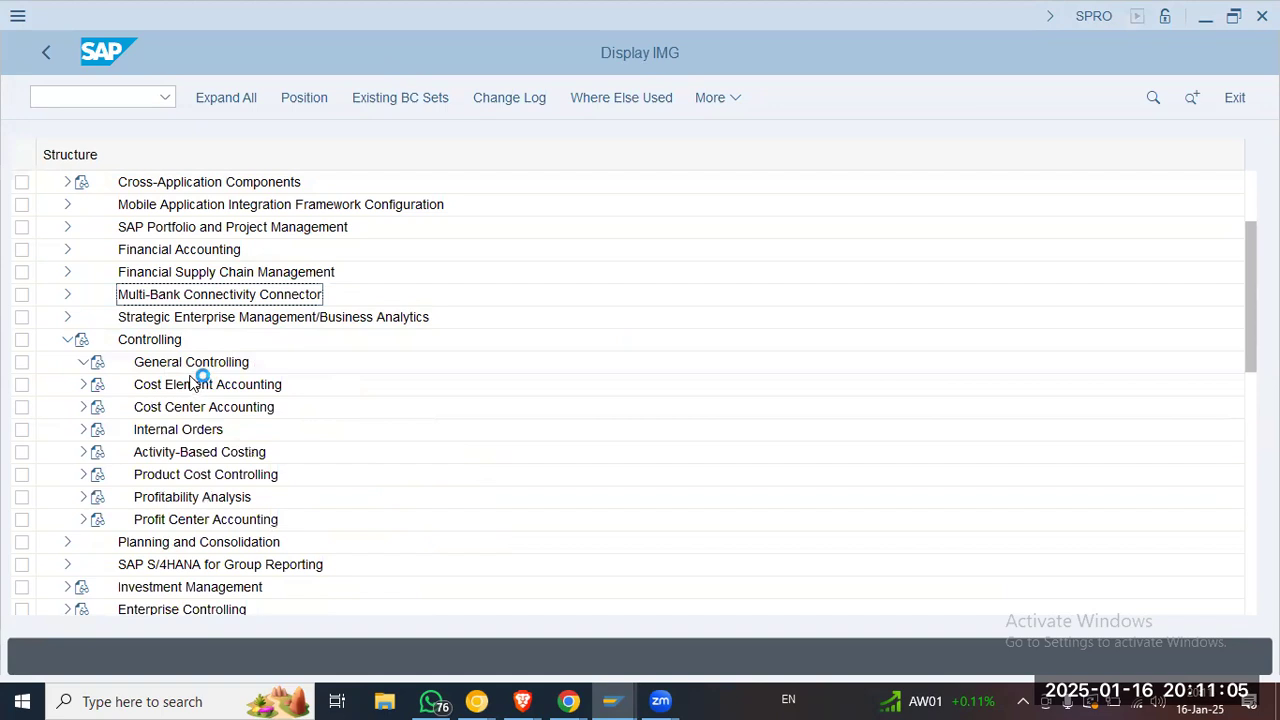
{"action": "left_click", "coordinate": [99, 319]}
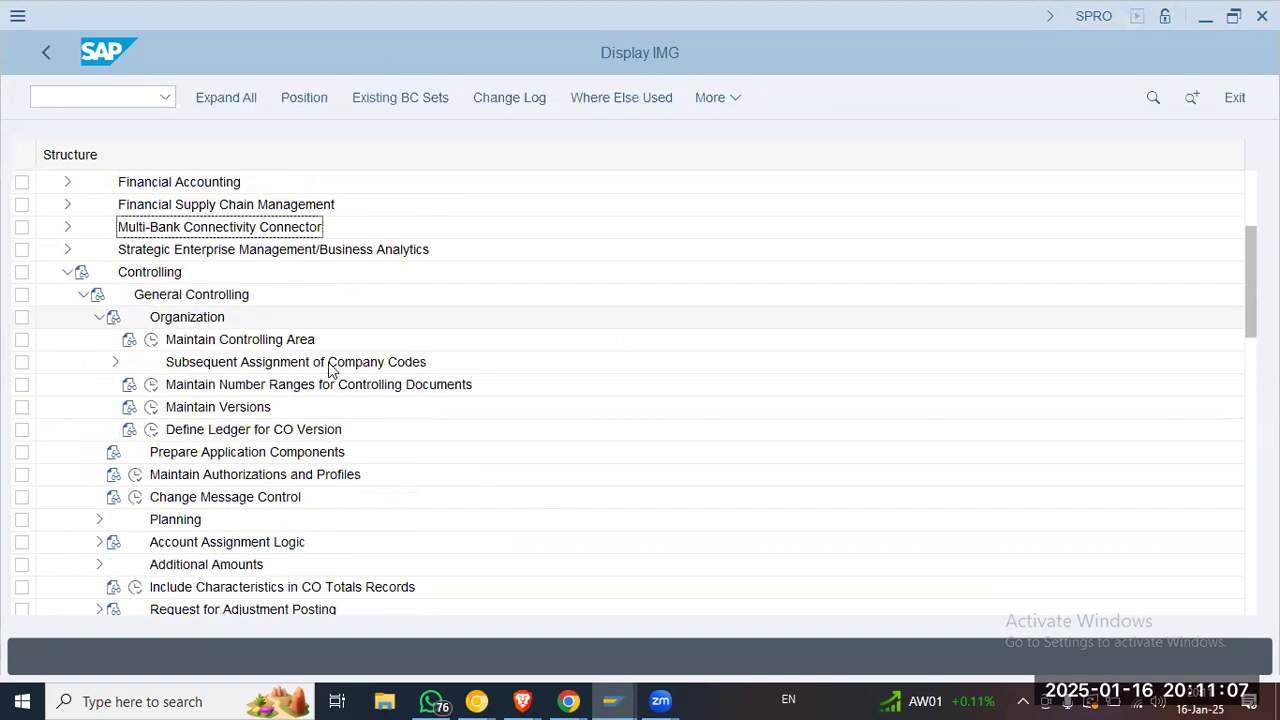
{"action": "left_click", "coordinate": [151, 339]}
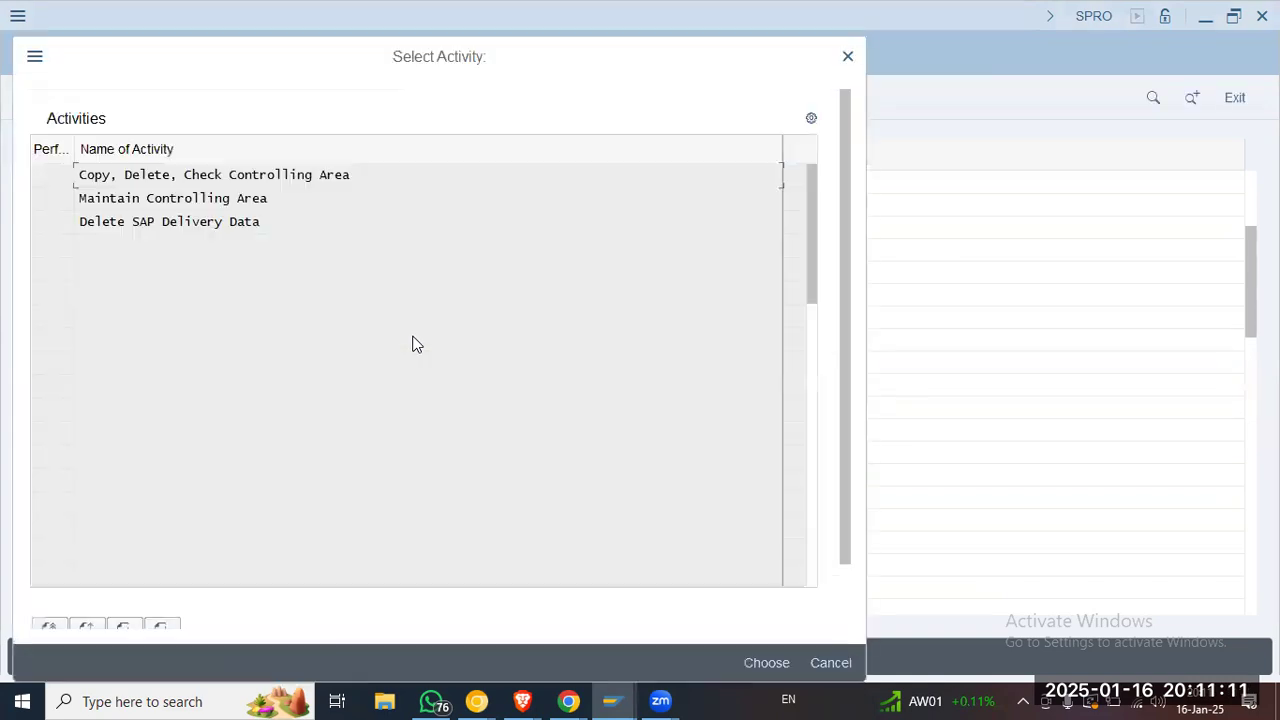
{"action": "double_click", "coordinate": [183, 198]}
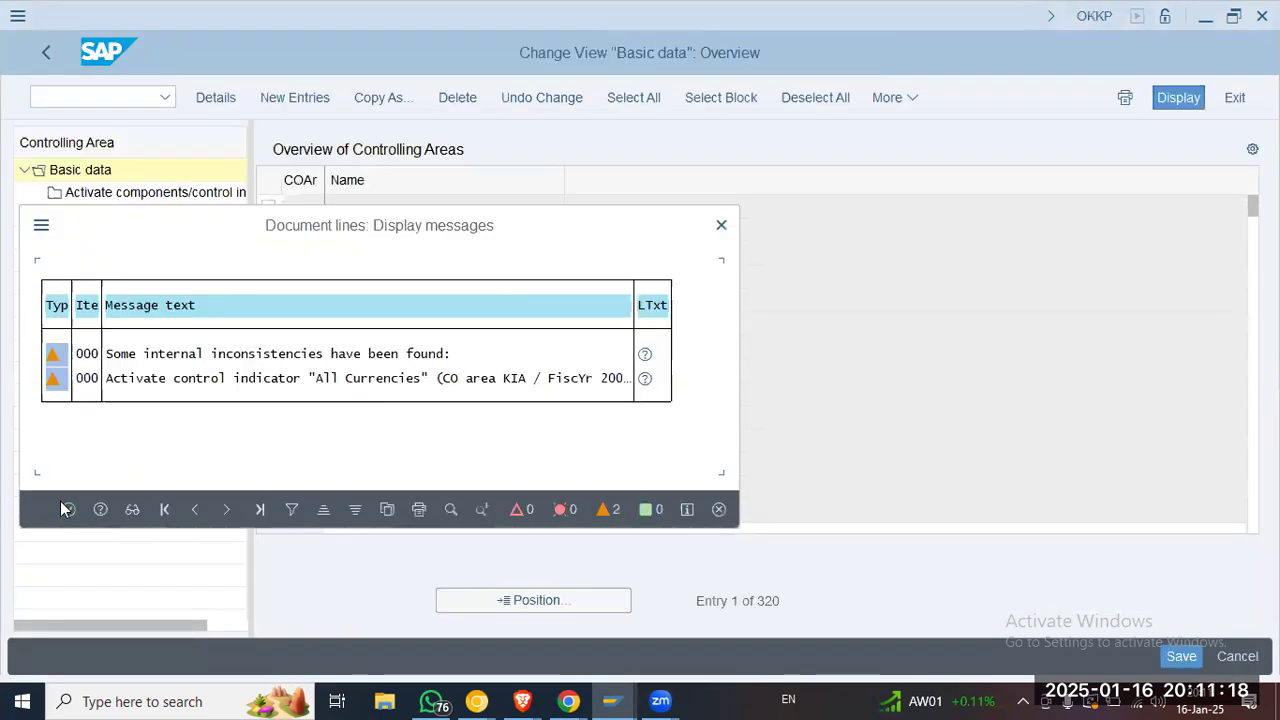
{"action": "left_click", "coordinate": [64, 507]}
Create a controlling area equal to company code OOGL and set its assignment control to Cross-company-code cost accounting
{"action": "left_click", "coordinate": [308, 96]}
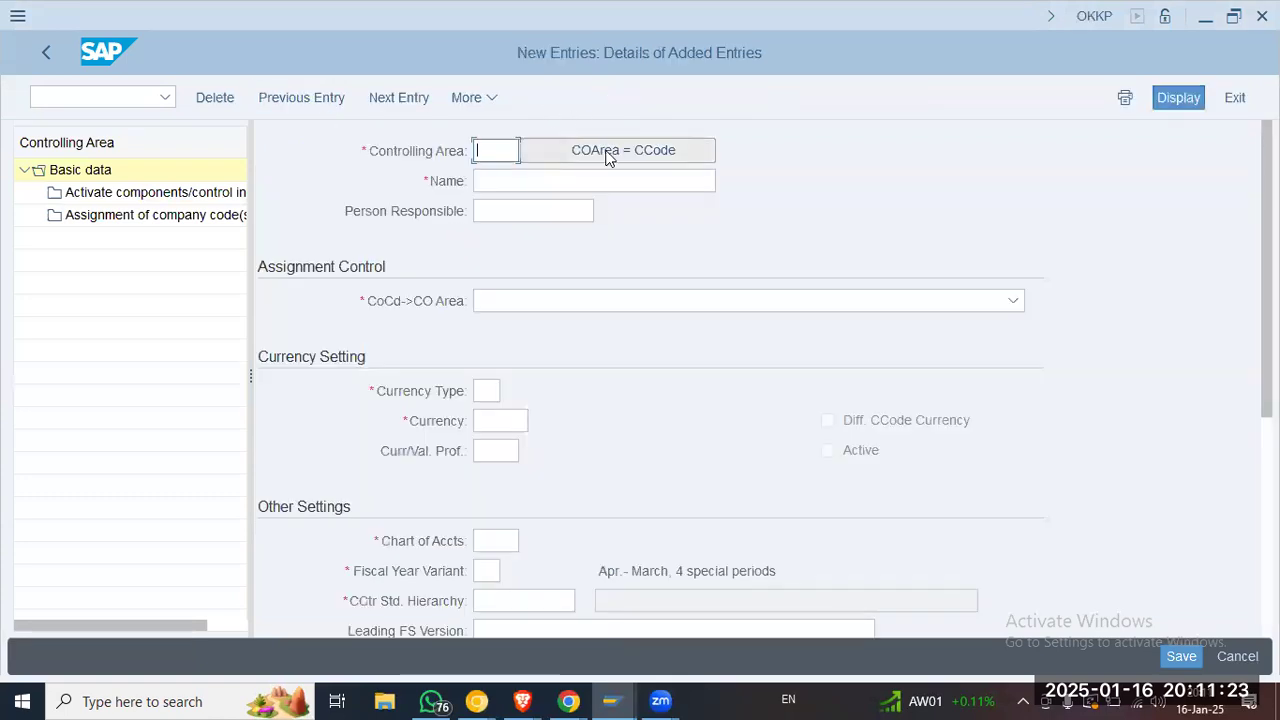
{"action": "left_click", "coordinate": [607, 152]}
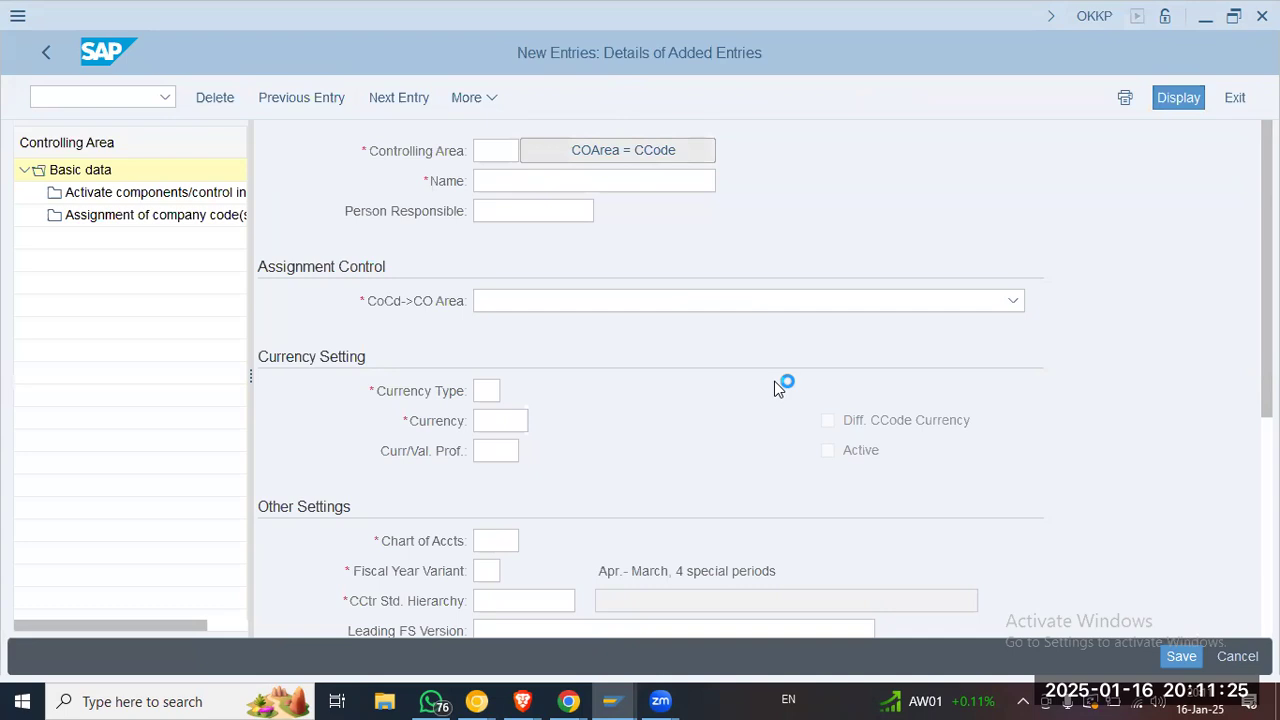
{"action": "type", "text": "OOGL"}
{"action": "key", "text": "Return"}
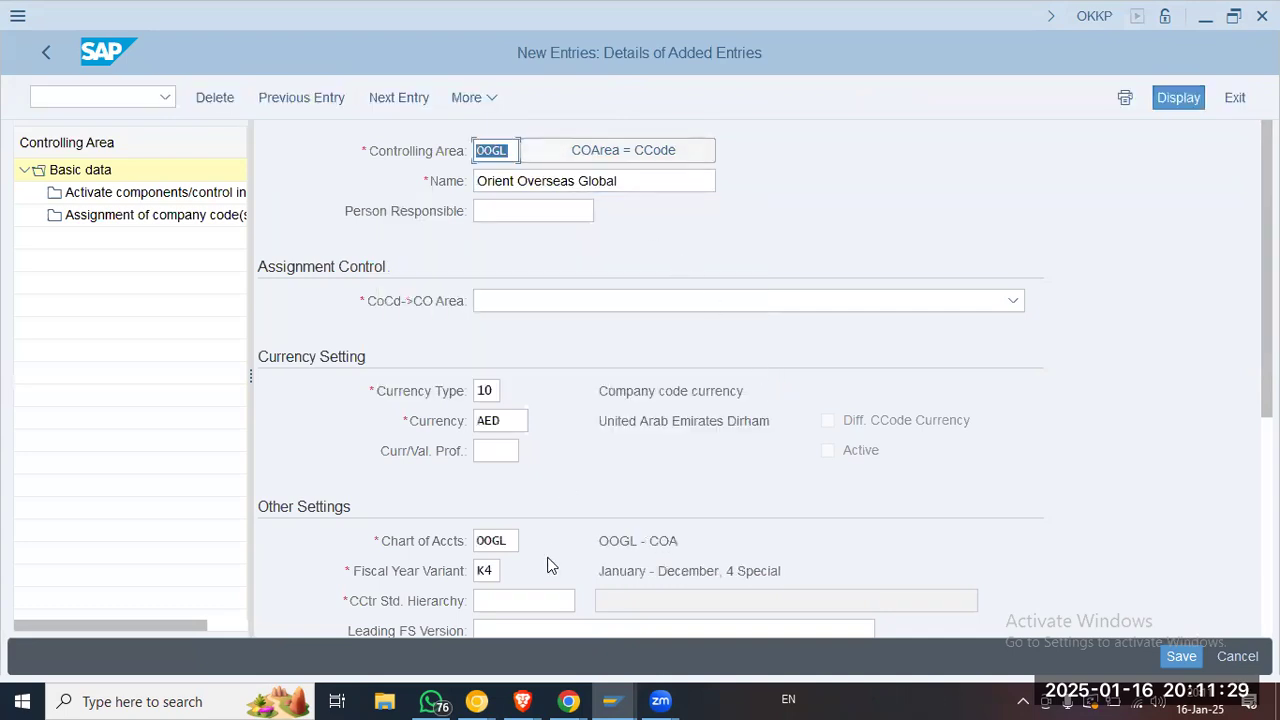
{"action": "left_click", "coordinate": [551, 294]}
{"action": "left_click", "coordinate": [560, 360]}
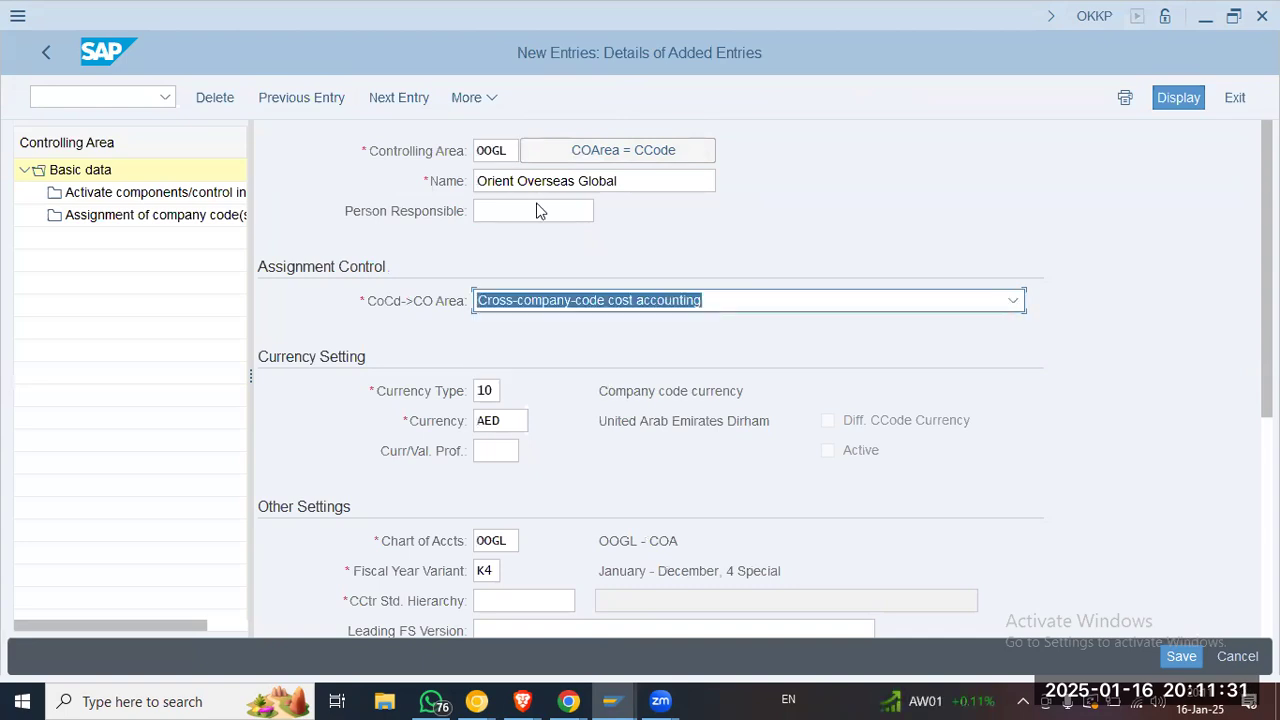
{"action": "left_click_drag", "start_coordinate": [648, 186], "coordinate": [314, 184]}
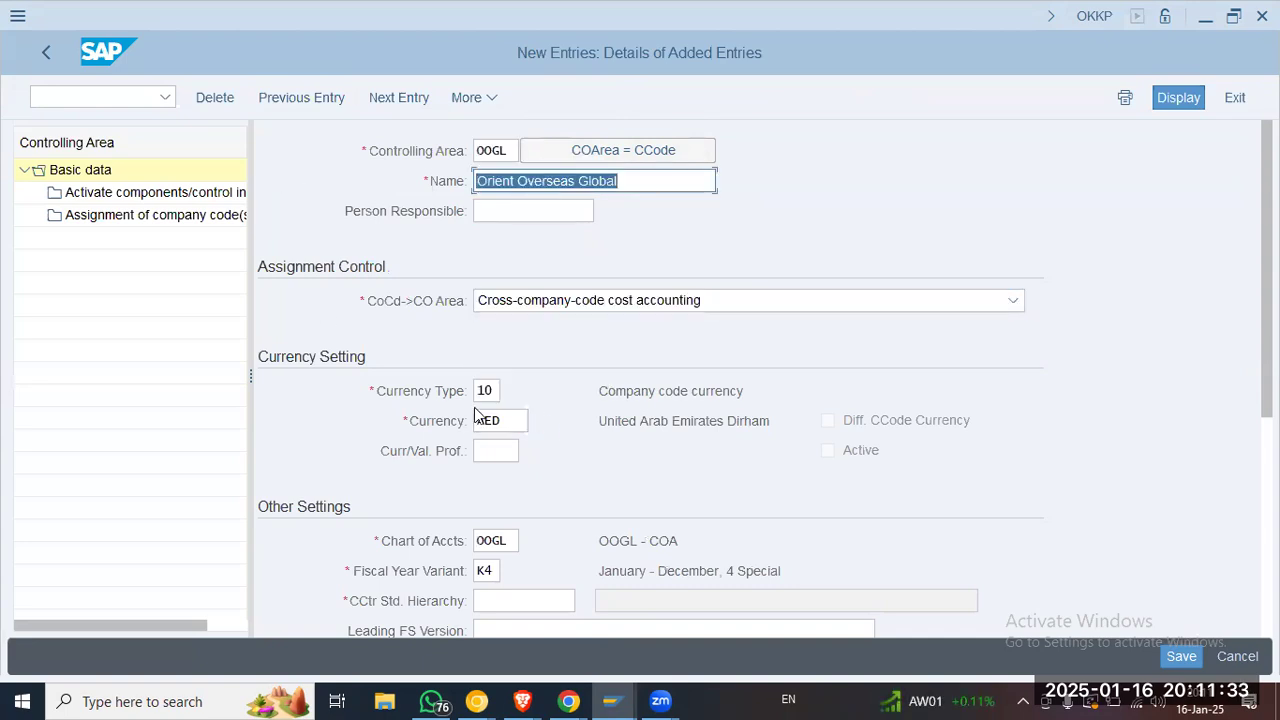
Set the OOGL controlling area's currency type to 30 and its currency to USD
{"action": "left_click_drag", "start_coordinate": [496, 391], "coordinate": [349, 389]}
{"action": "key", "text": "F4"}
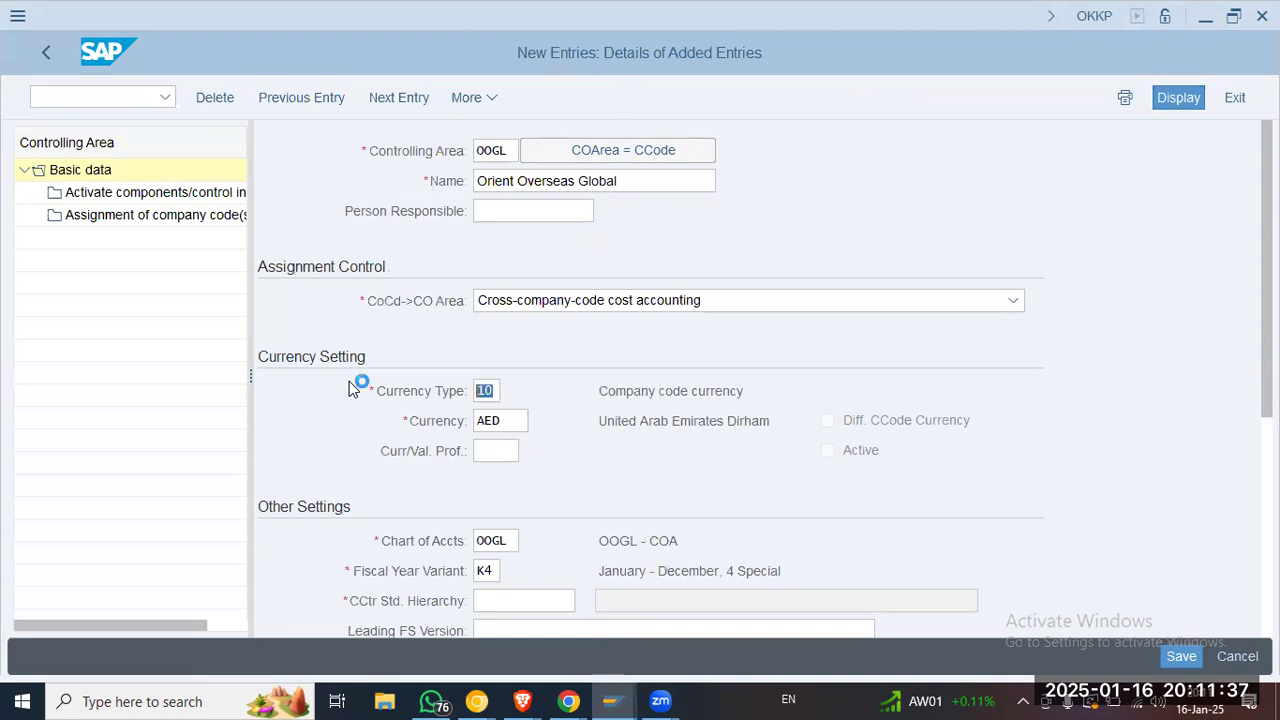
{"action": "type", "text": "30"}
{"action": "key", "text": "Tab"}
{"action": "type", "text": "USD"}
{"action": "key", "text": "Return"}
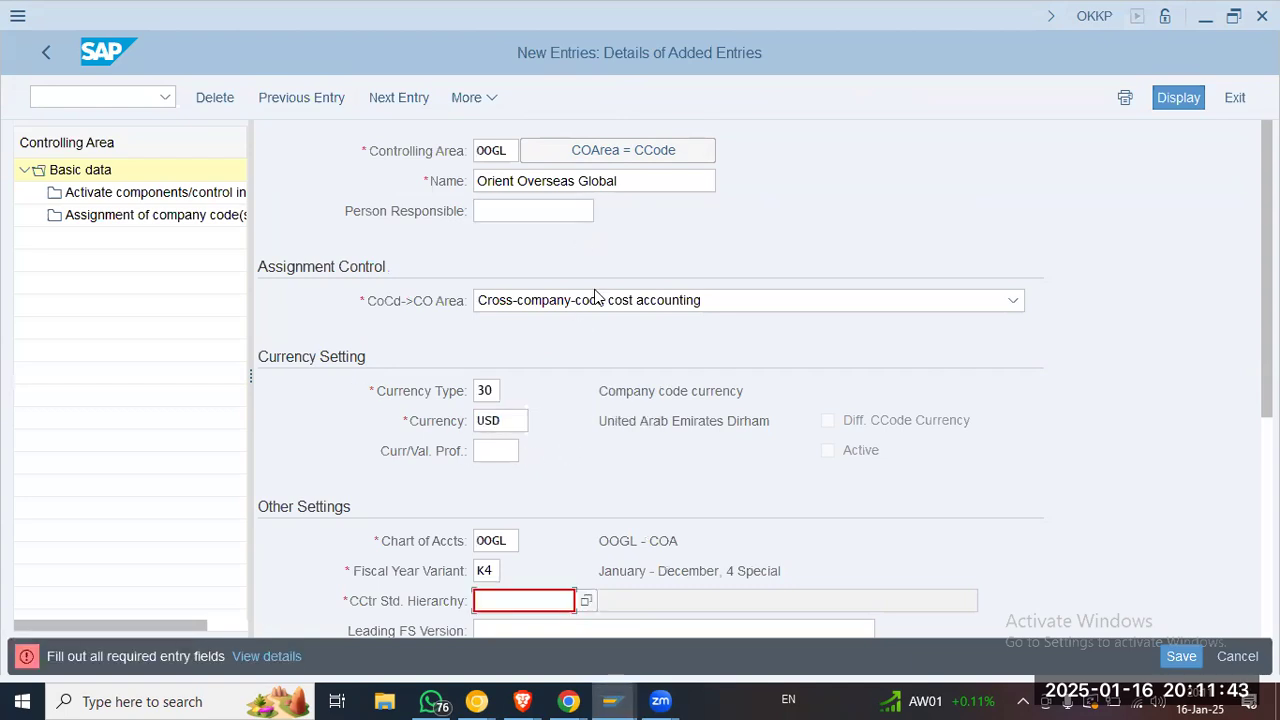
Set the cost center standard hierarchy to OOGL and the leading FS version to INT, and have OOGL created as a standard hierarchy
{"action": "type", "text": "OOGL"}
{"action": "key", "text": "Tab"}
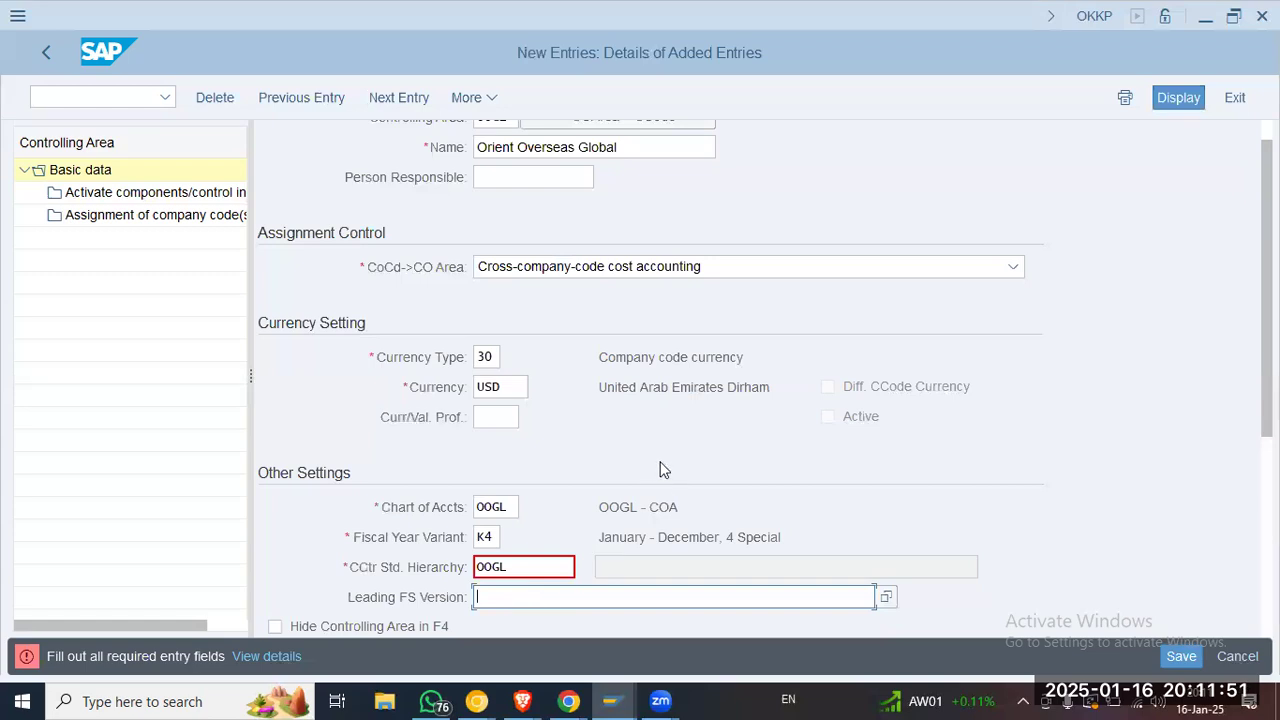
{"action": "type", "text": "INT"}
{"action": "key", "text": "Return"}
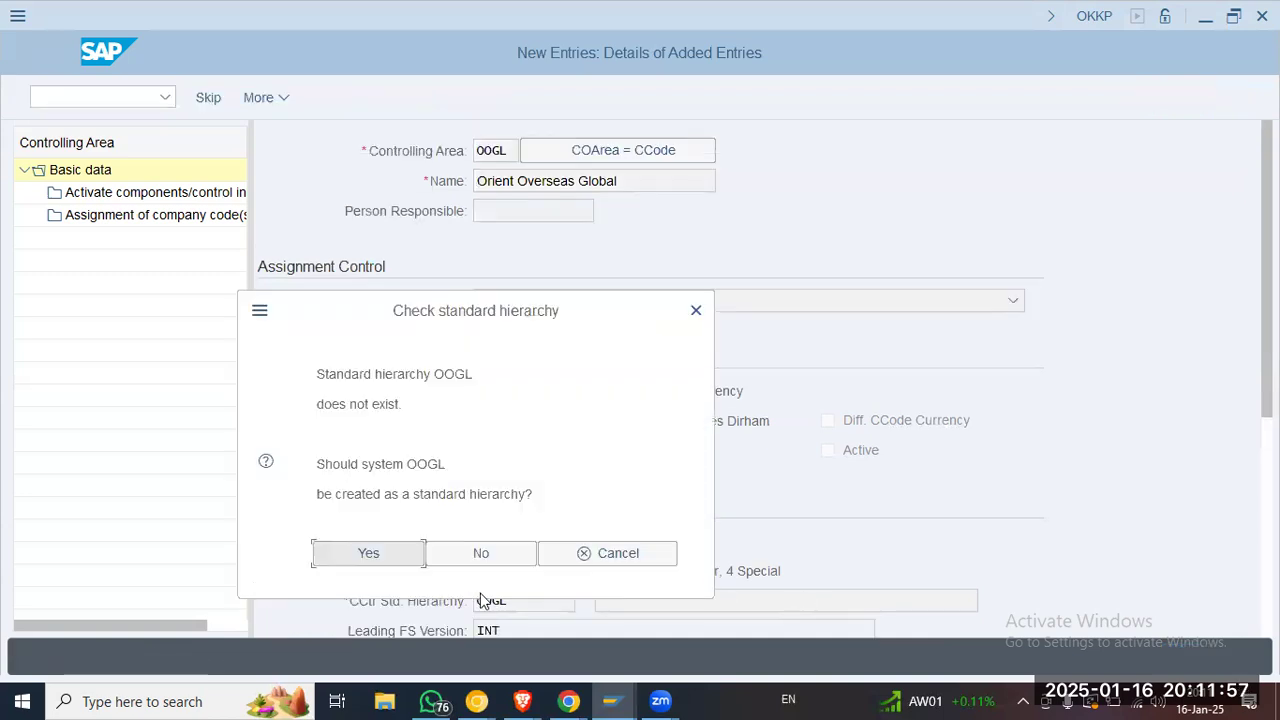
{"action": "left_click_drag", "start_coordinate": [648, 494], "coordinate": [344, 494]}
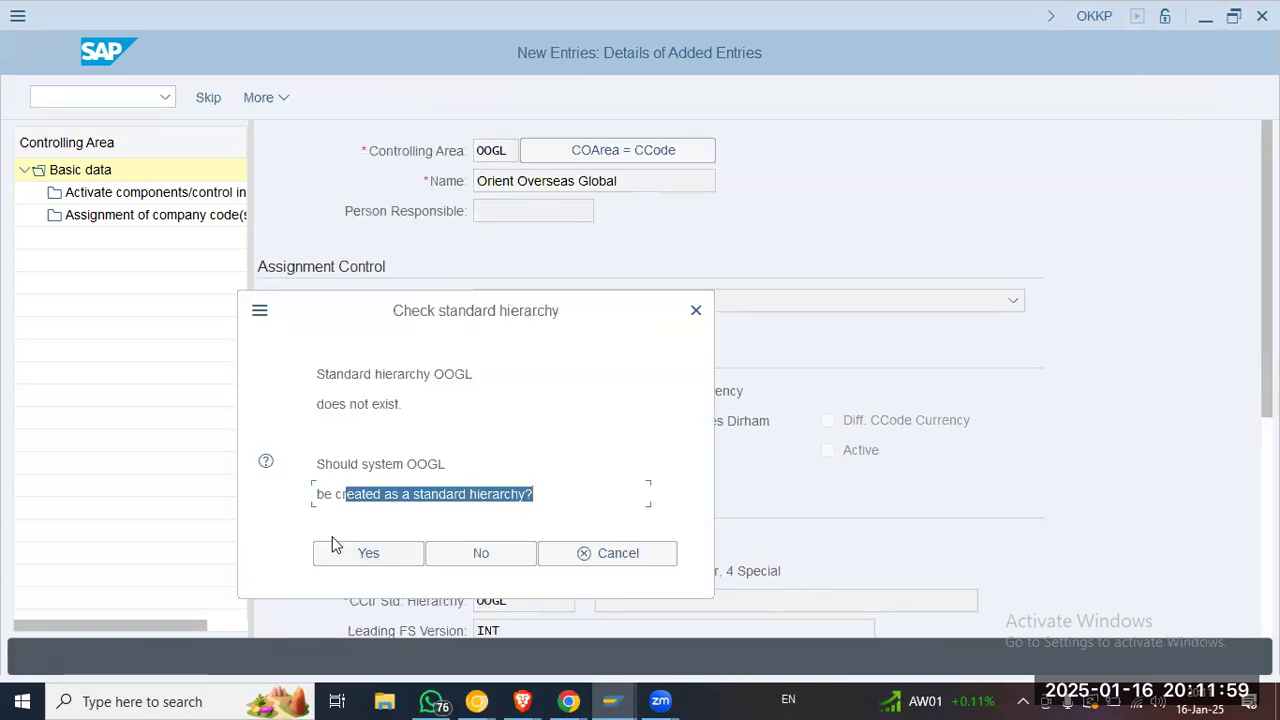
{"action": "left_click", "coordinate": [366, 556]}
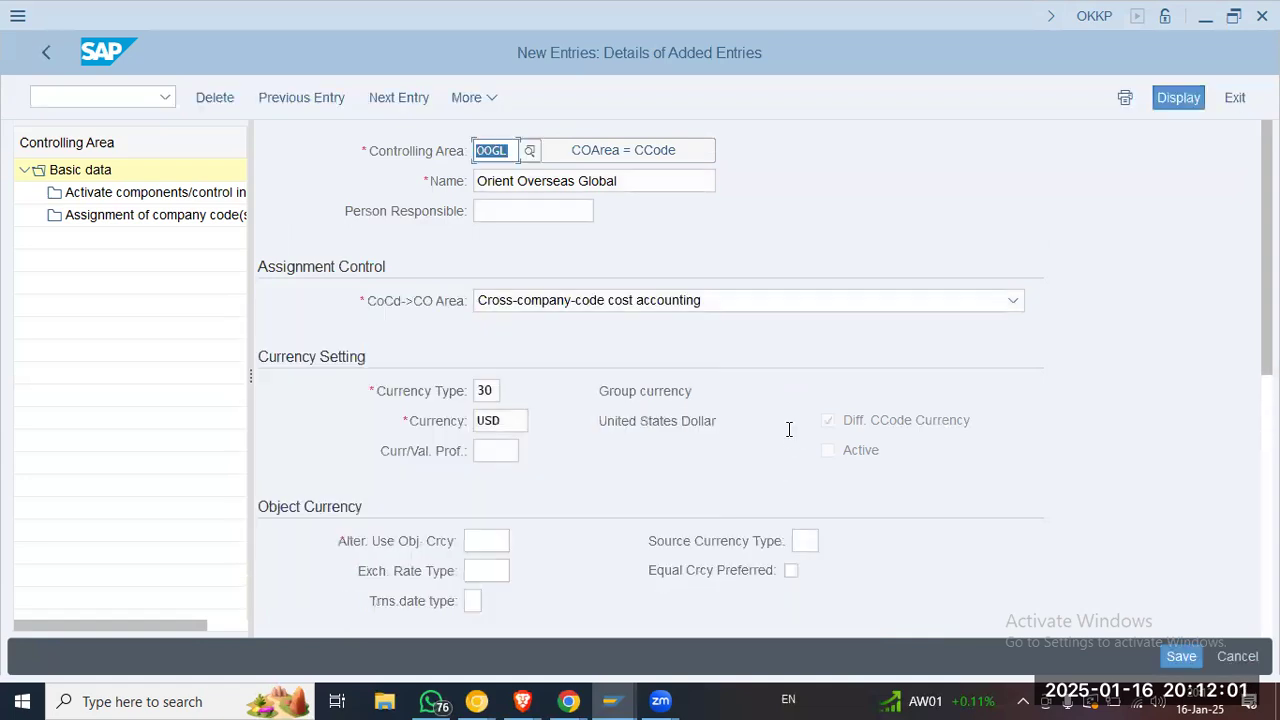
Check the descriptions of the currency type and currency in the controlling area's currency settings
{"action": "left_click_drag", "start_coordinate": [770, 391], "coordinate": [703, 453]}
{"action": "left_click", "coordinate": [614, 422]}
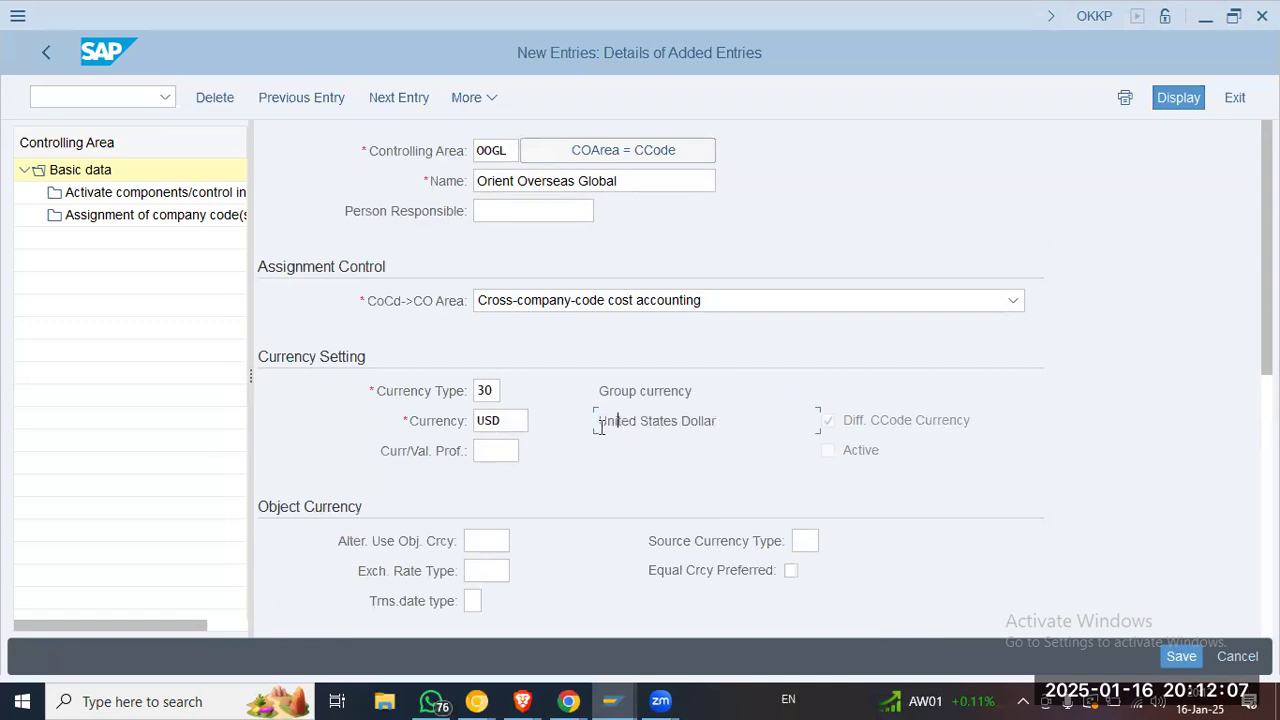
{"action": "left_click_drag", "start_coordinate": [596, 421], "coordinate": [817, 421]}
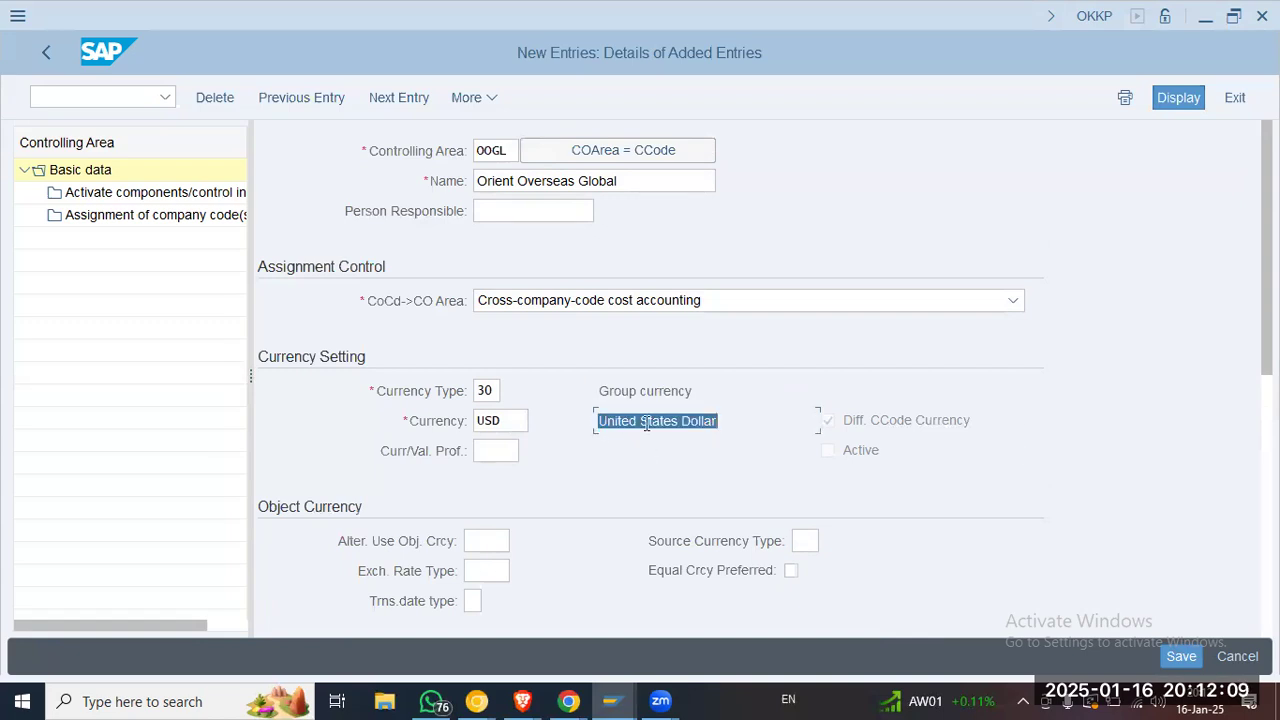
{"action": "left_click_drag", "start_coordinate": [614, 421], "coordinate": [805, 419]}
{"action": "left_click_drag", "start_coordinate": [601, 390], "coordinate": [694, 391]}
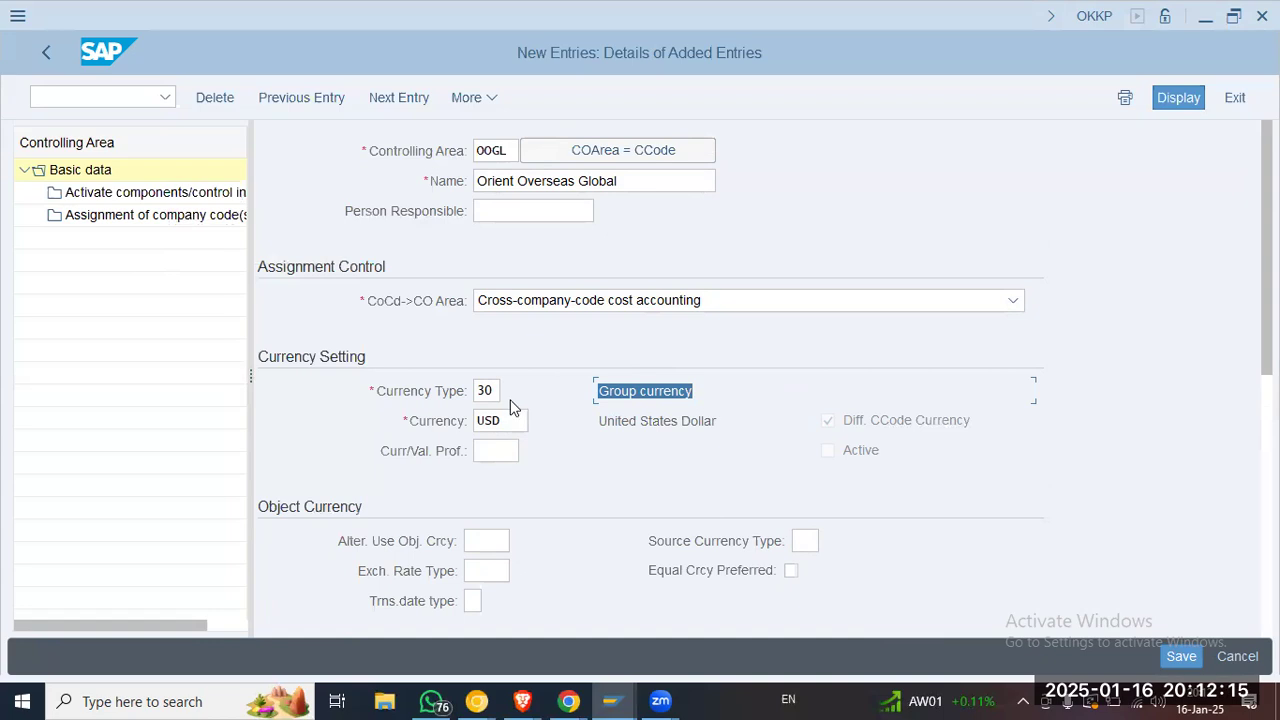
{"action": "left_click", "coordinate": [486, 391]}
Add a new components and control indicators entry for controlling area OOGL with fiscal year 2025
{"action": "left_click", "coordinate": [168, 196]}
{"action": "left_click", "coordinate": [367, 553]}
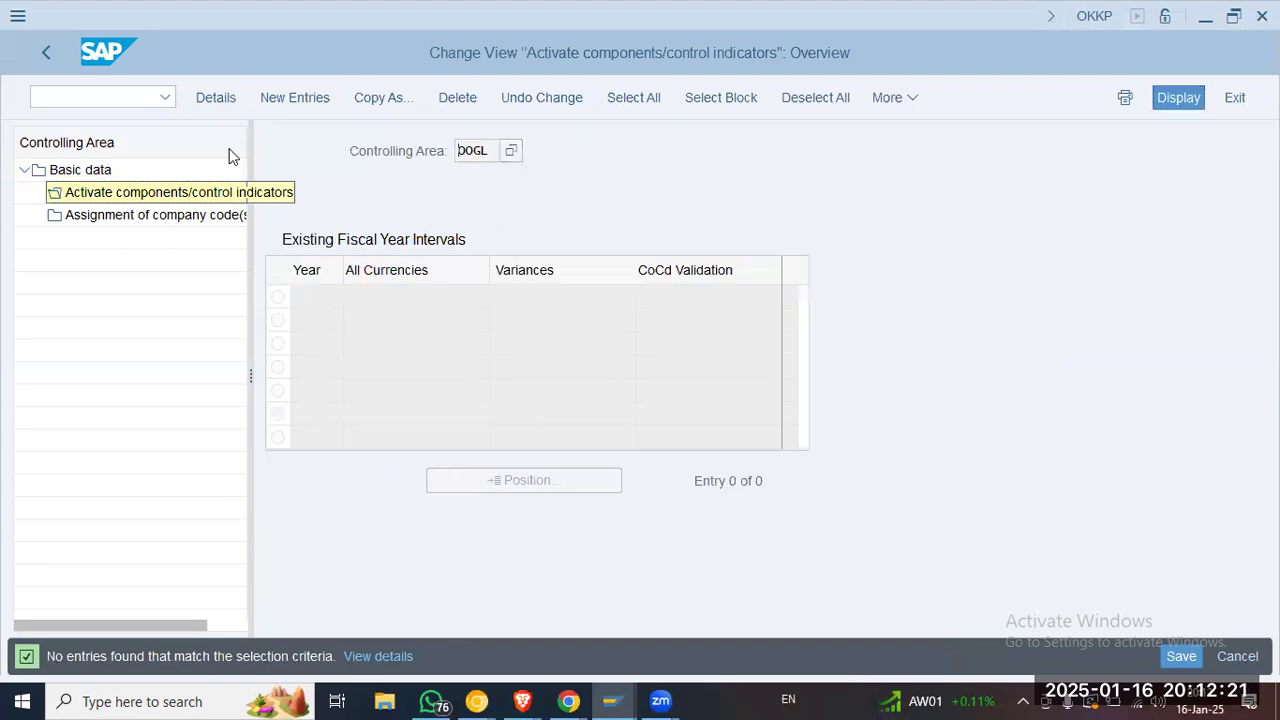
{"action": "left_click", "coordinate": [295, 97]}
{"action": "type", "text": "2025"}
{"action": "key", "text": "Tab"}
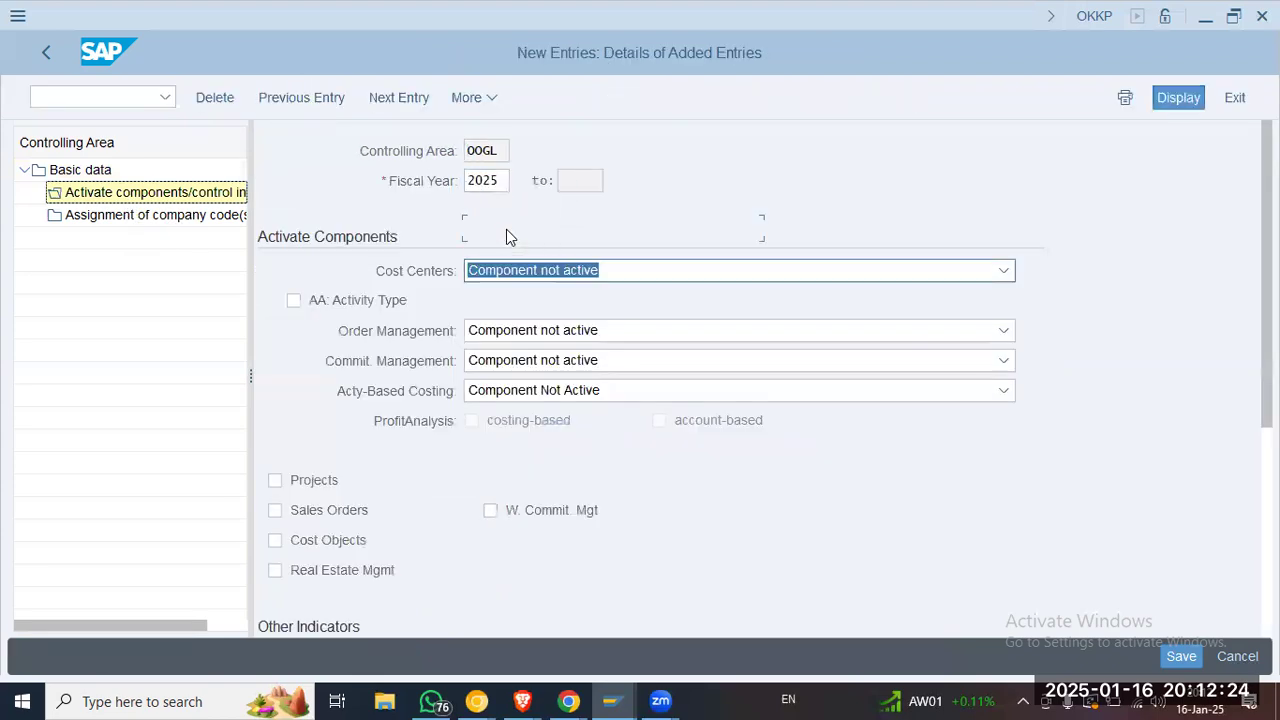
Set Cost Centers to Component active and enable Projects, Sales Orders and Cost Objects, leaving Real Estate Mgmt off
{"action": "left_click", "coordinate": [545, 277]}
{"action": "left_click", "coordinate": [540, 327]}
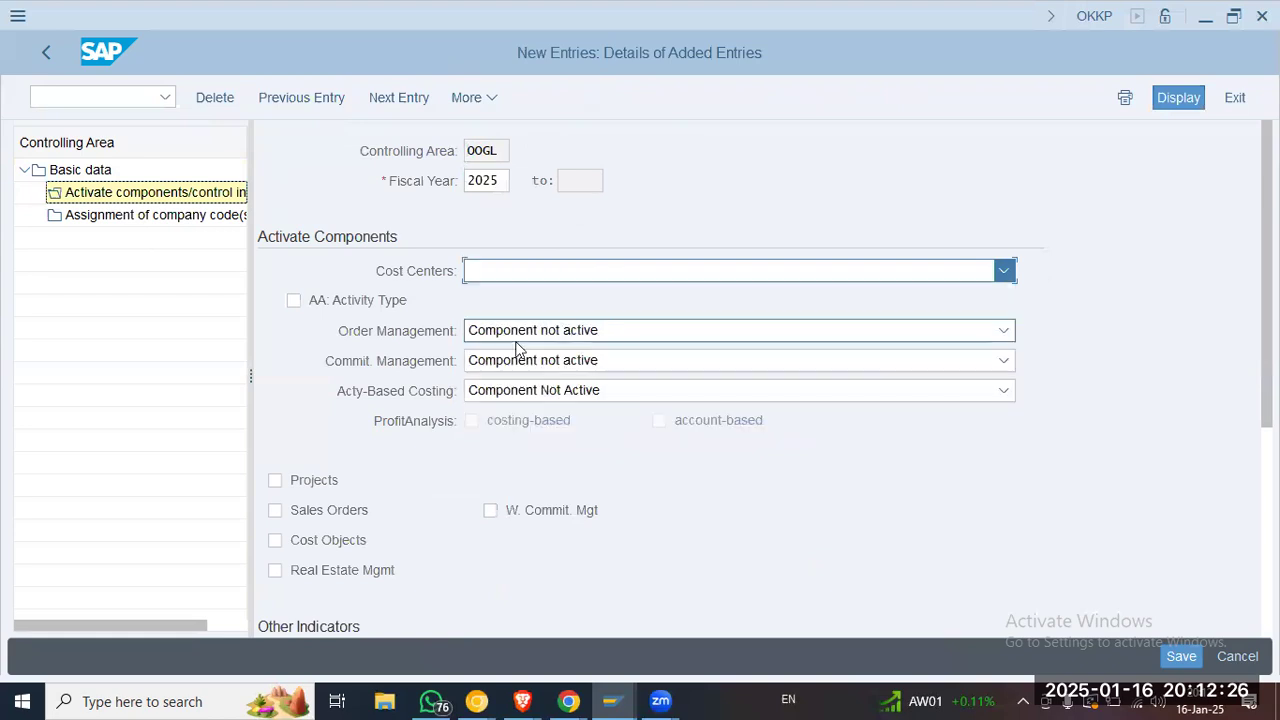
{"action": "left_click", "coordinate": [321, 484]}
{"action": "left_click", "coordinate": [321, 509]}
{"action": "left_click", "coordinate": [319, 538]}
{"action": "left_click", "coordinate": [320, 567]}
{"action": "left_click", "coordinate": [326, 567]}
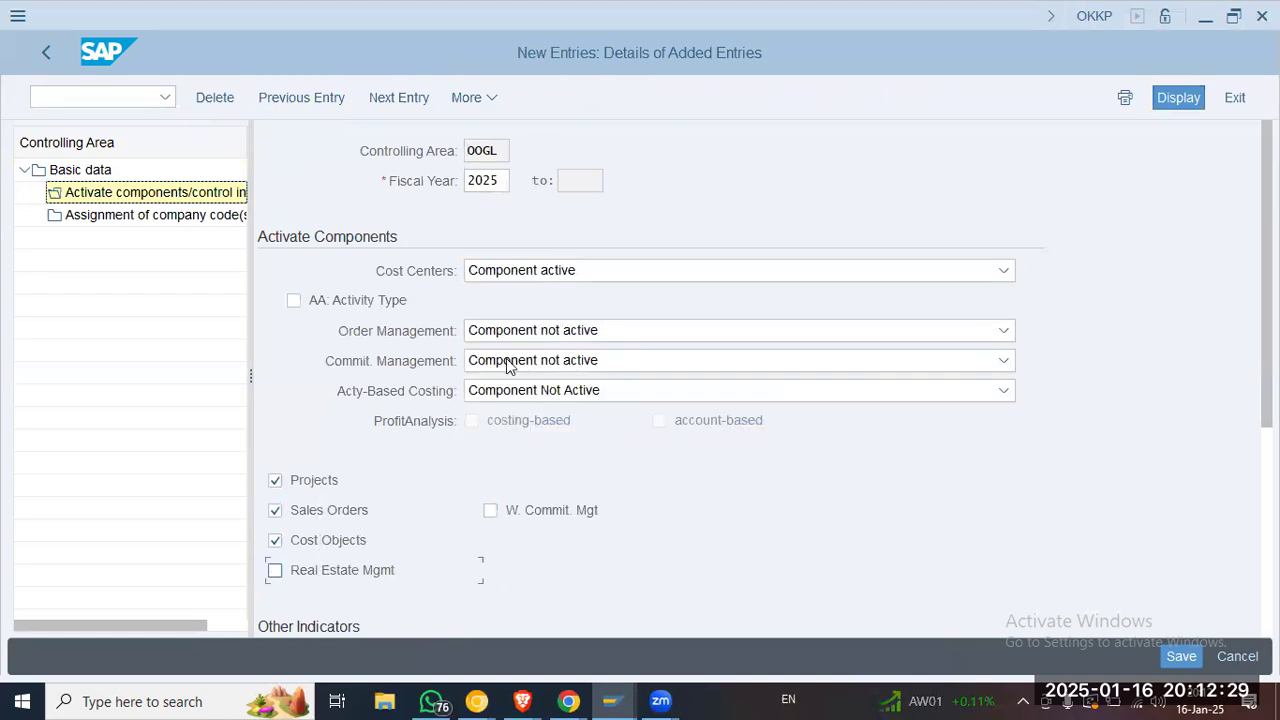
Activate Order Management and AA: Activity Type, keep Commitment Management not active, and set activity-based costing to Component Active for Parallel Calculation
{"action": "left_click", "coordinate": [523, 334]}
{"action": "left_click", "coordinate": [528, 390]}
{"action": "left_click", "coordinate": [343, 299]}
{"action": "left_click", "coordinate": [565, 362]}
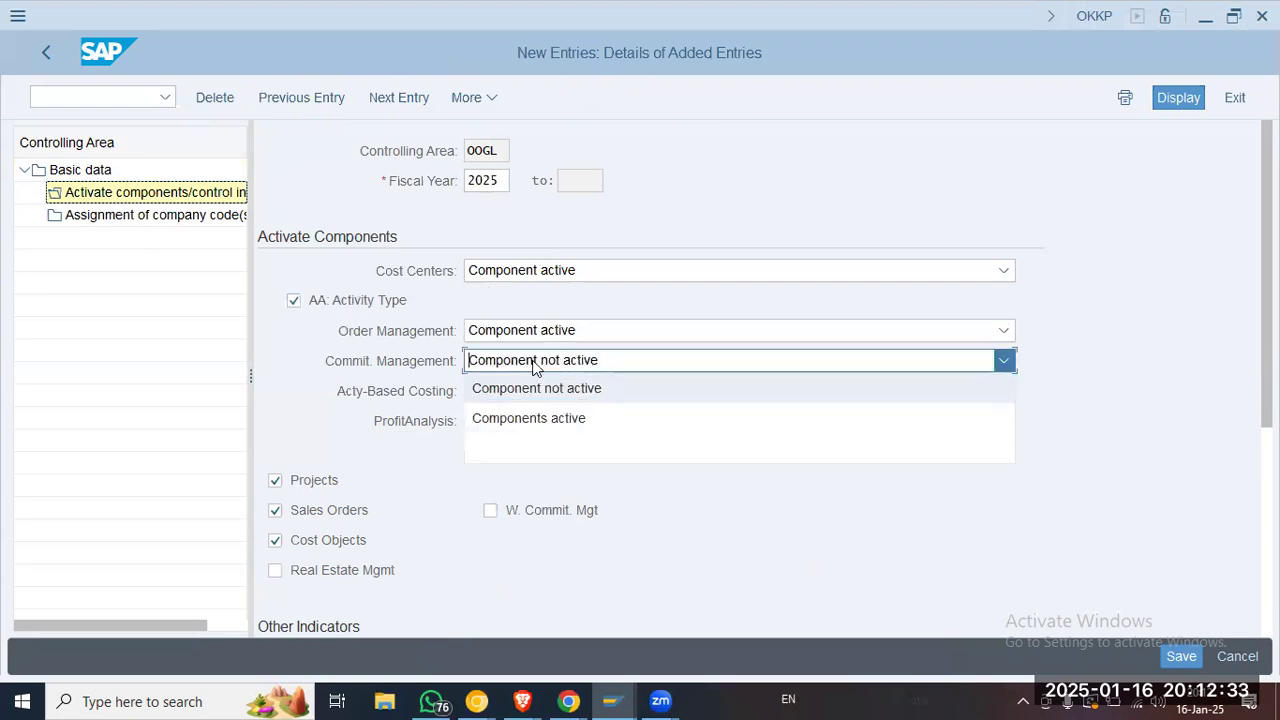
{"action": "left_click", "coordinate": [533, 388]}
{"action": "left_click", "coordinate": [533, 392]}
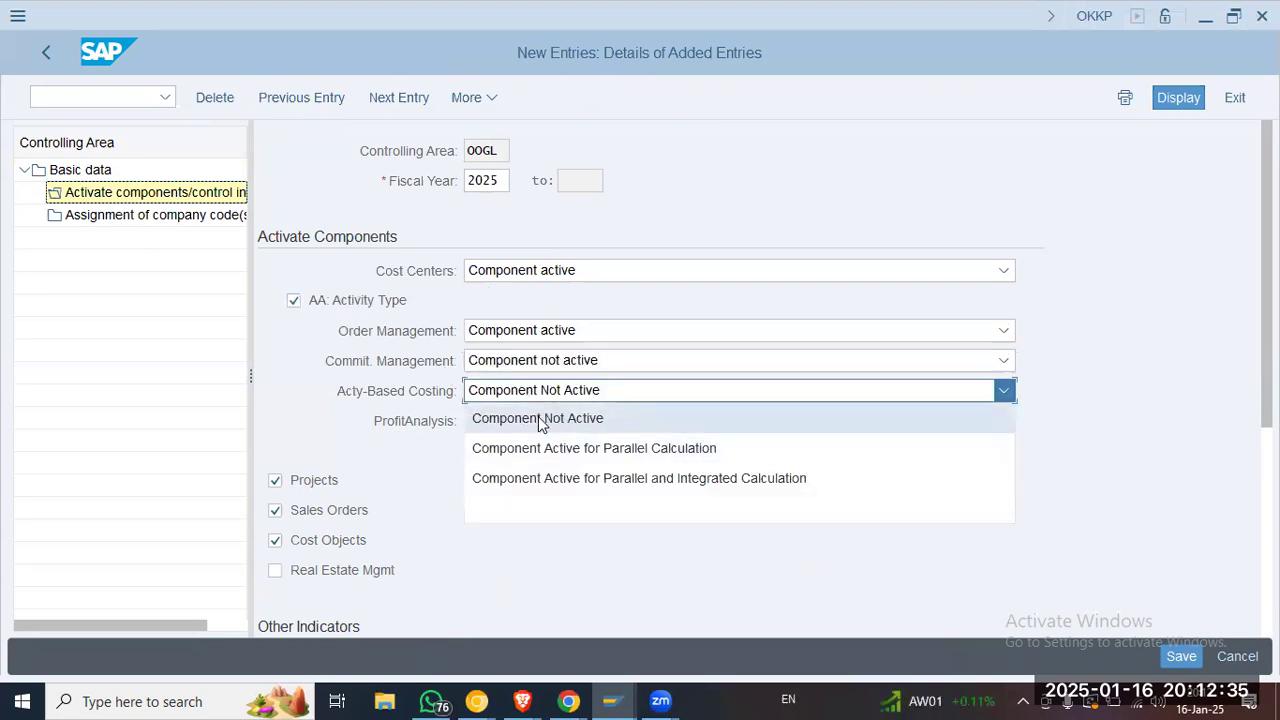
{"action": "left_click", "coordinate": [560, 452]}
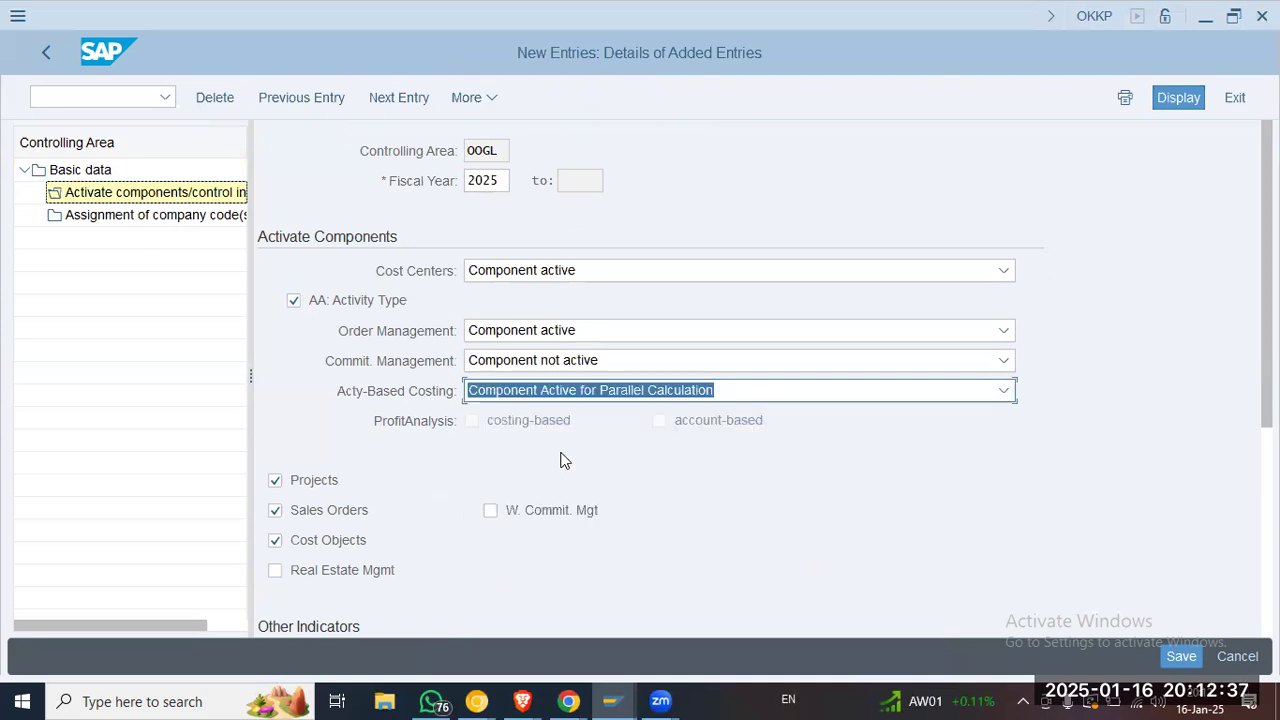
Save the control indicators to the proposed customizing request and acknowledge the critical transport and inconsistency messages
{"action": "scroll", "coordinate": [408, 503], "scroll_direction": "down", "scroll_amount": 3}
{"action": "left_click", "coordinate": [367, 517]}
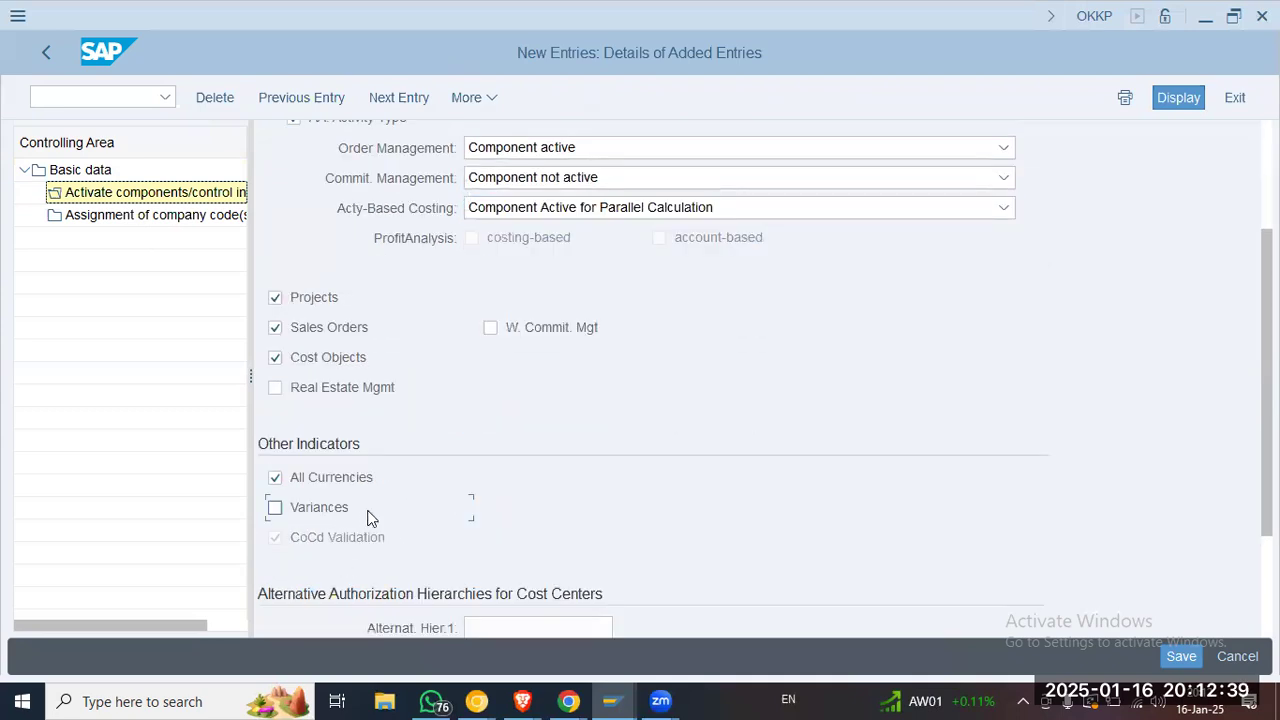
{"action": "scroll", "coordinate": [766, 531], "scroll_direction": "down", "scroll_amount": 2}
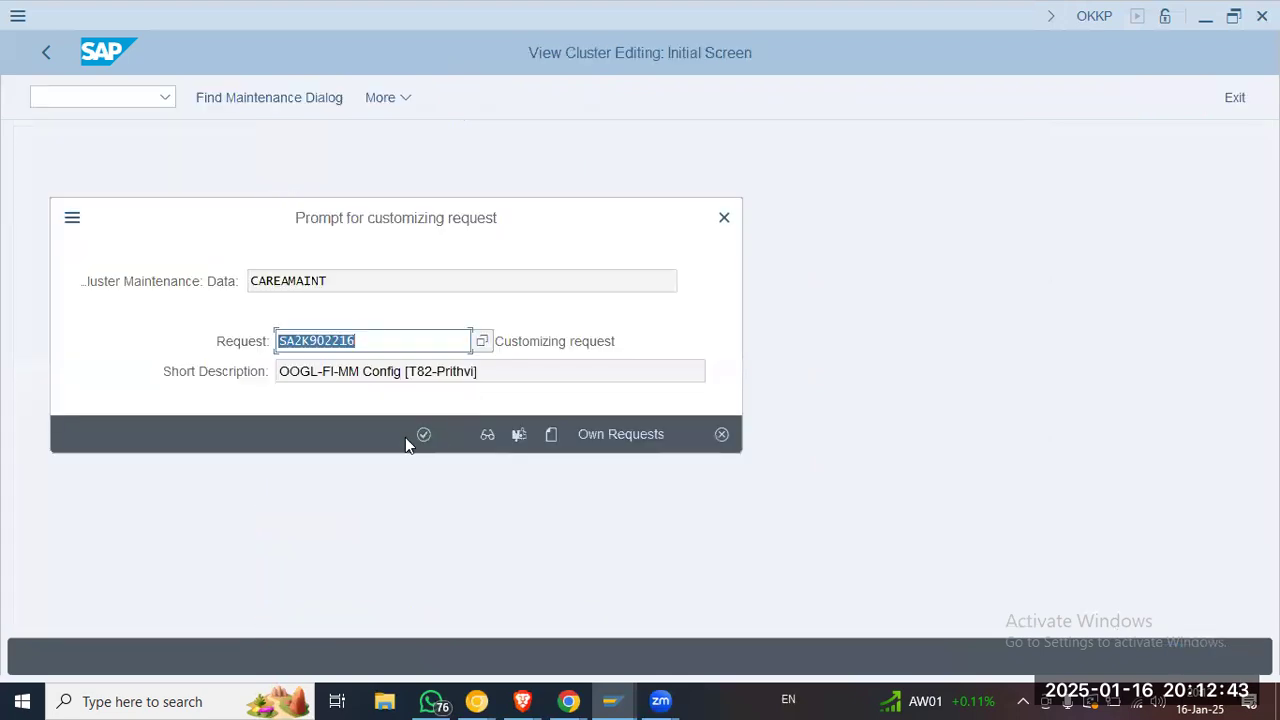
{"action": "left_click", "coordinate": [424, 435]}
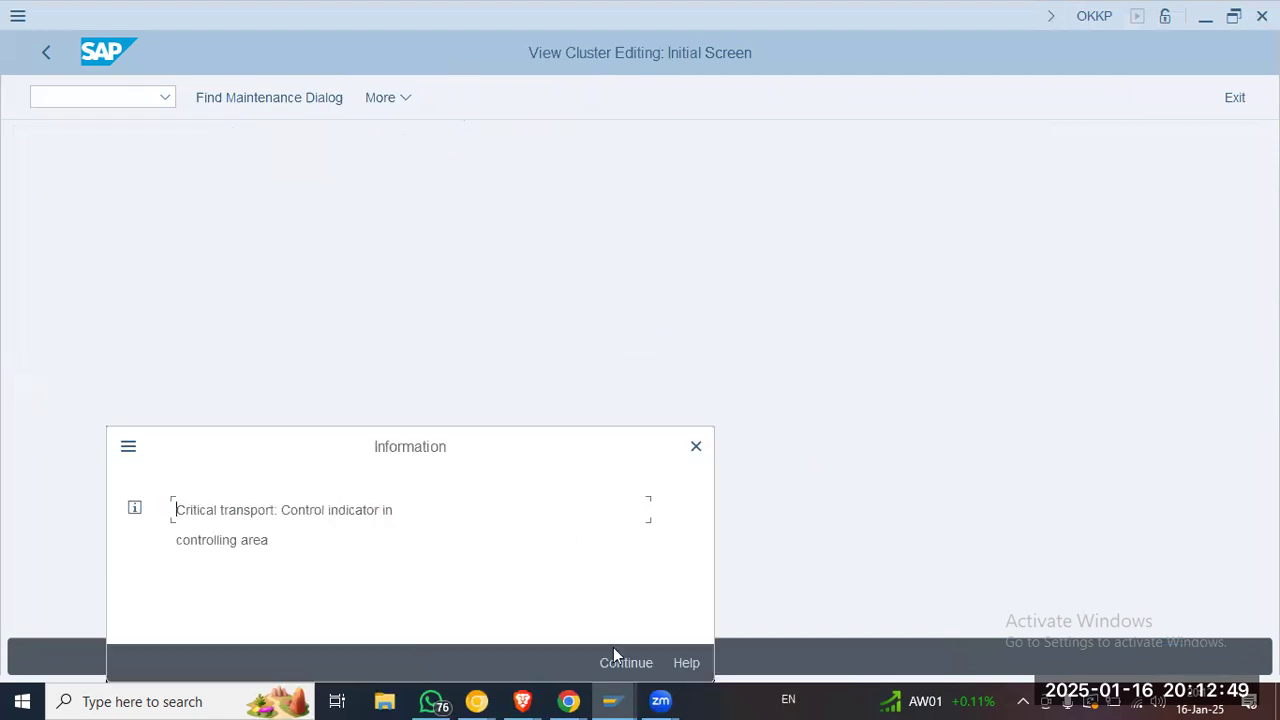
{"action": "key", "text": "Return"}
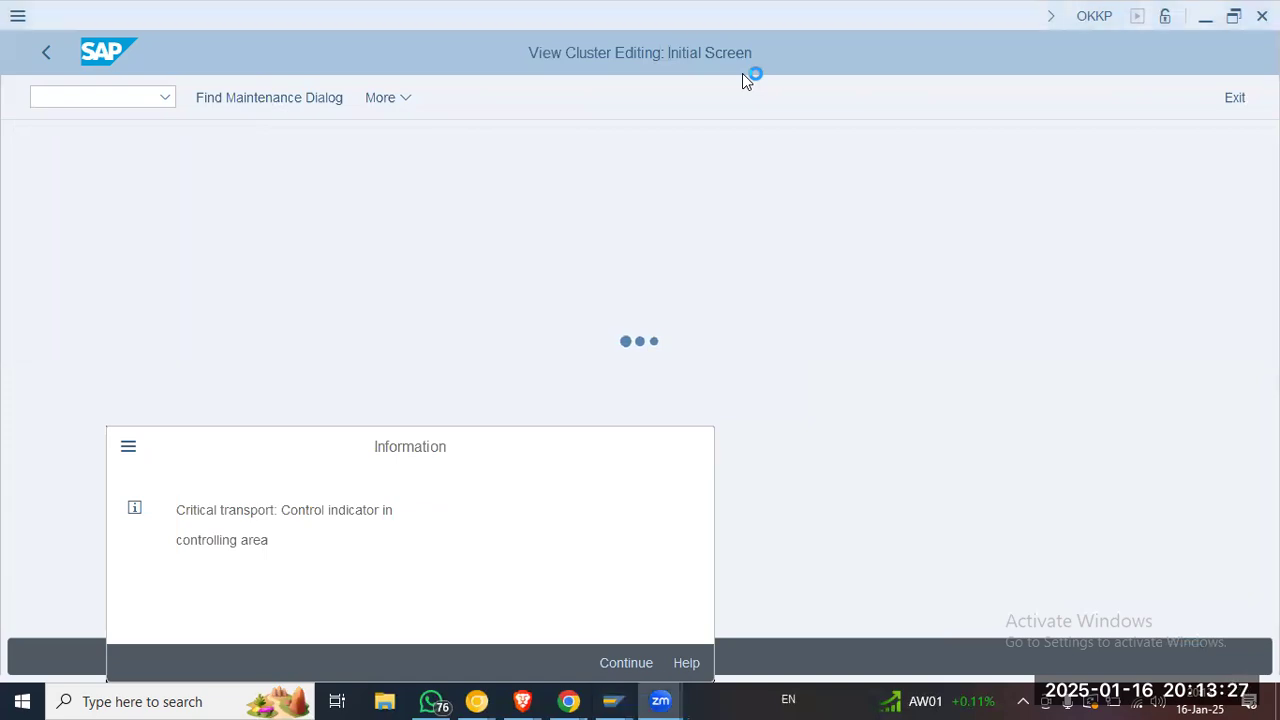
{"action": "key", "text": "Return"}
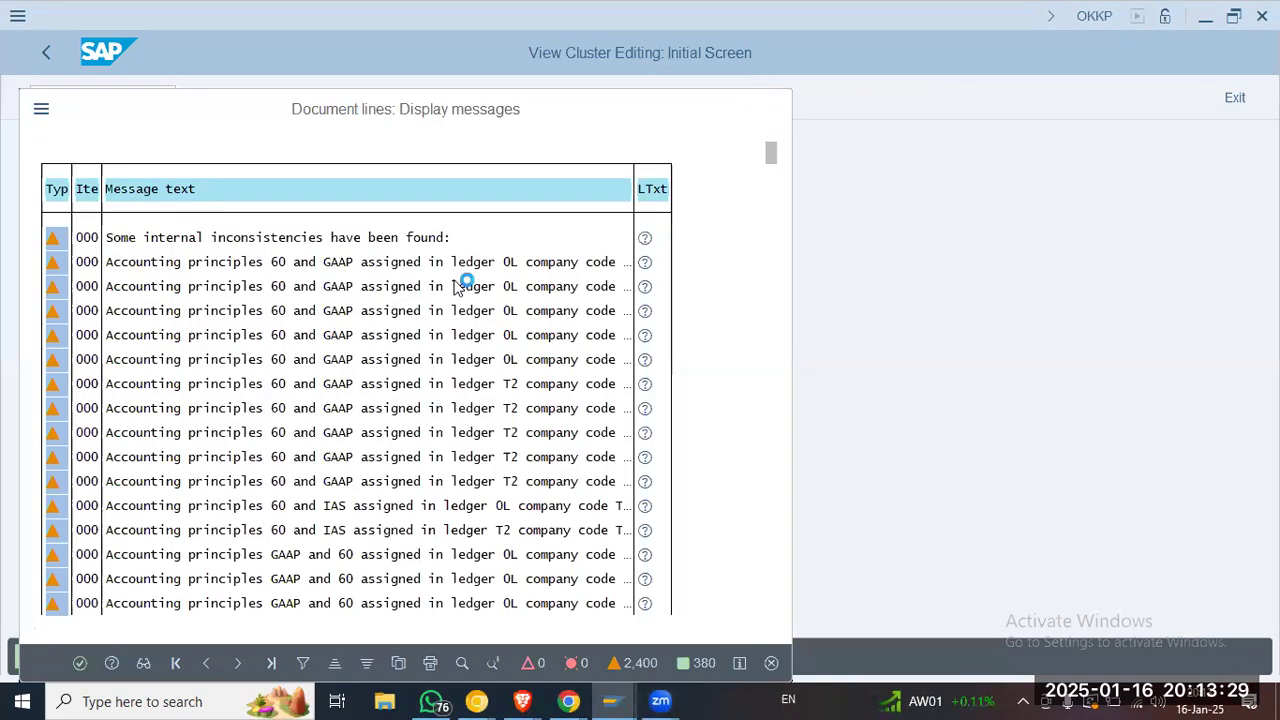
{"action": "key", "text": "Return"}
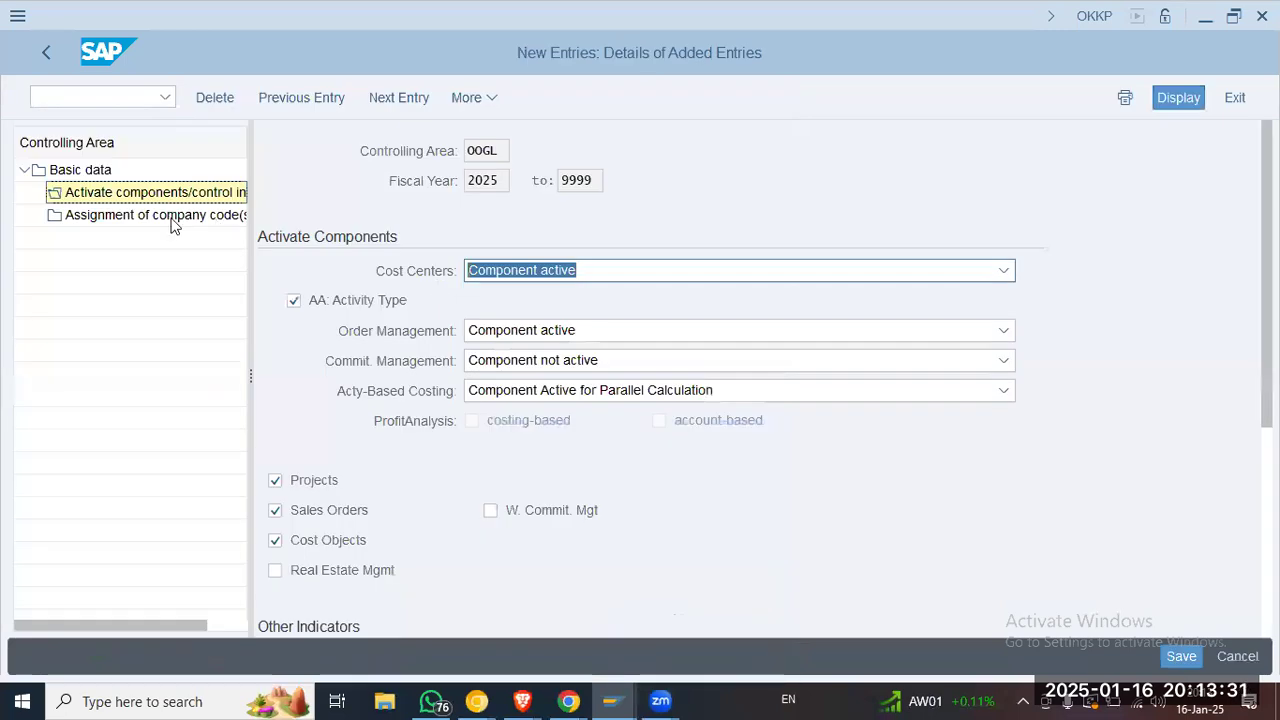
Assign company code OOGL to controlling area OOGL as a new entry
{"action": "double_click", "coordinate": [113, 216]}
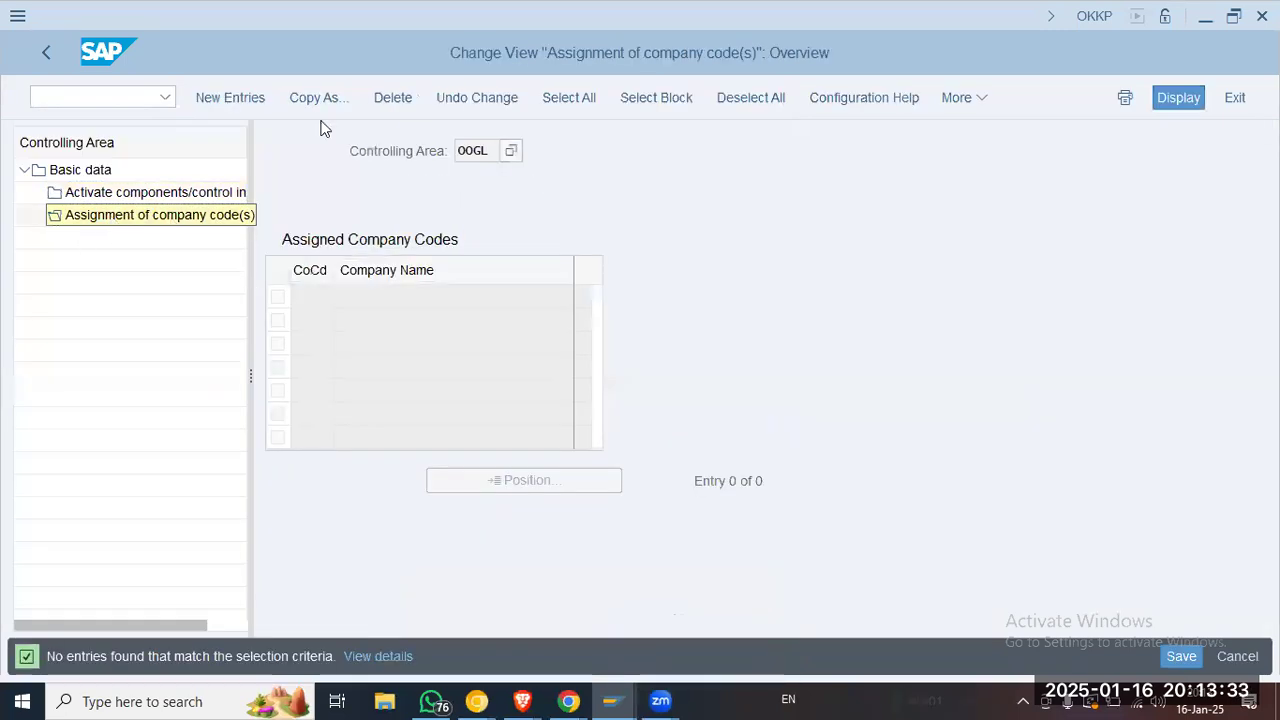
{"action": "key", "text": "F5"}
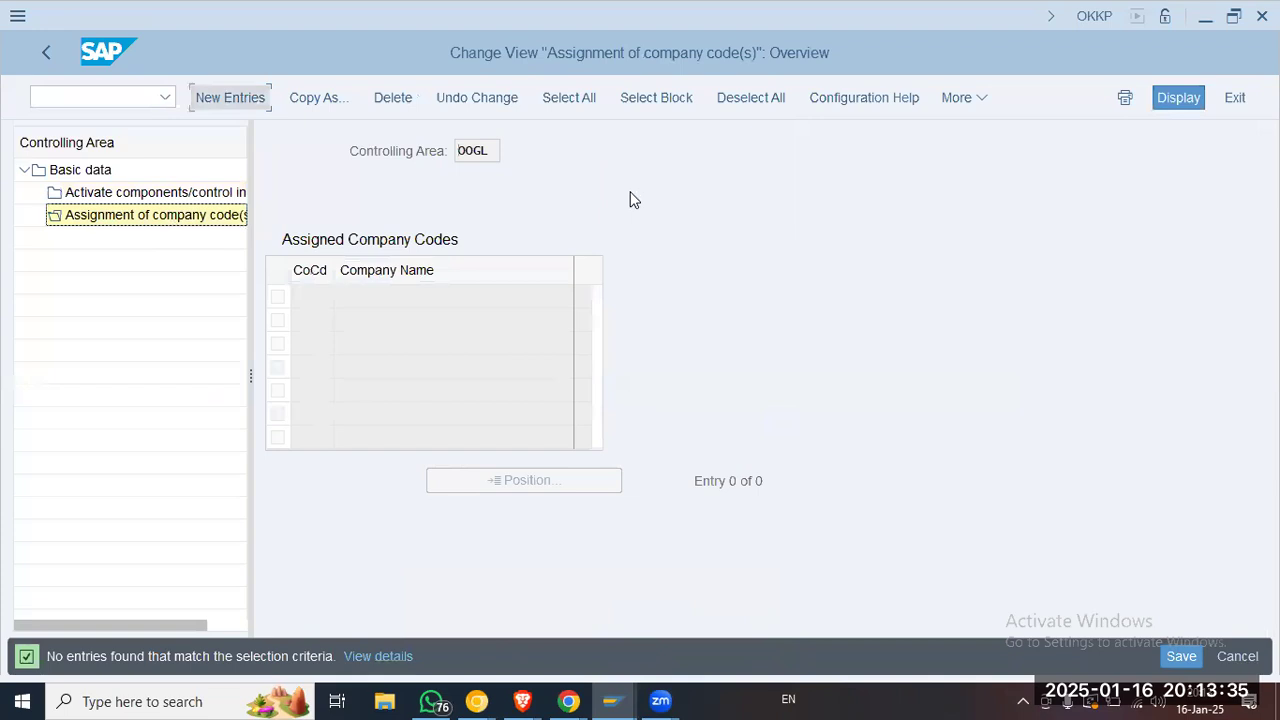
{"action": "type", "text": "OOGL"}
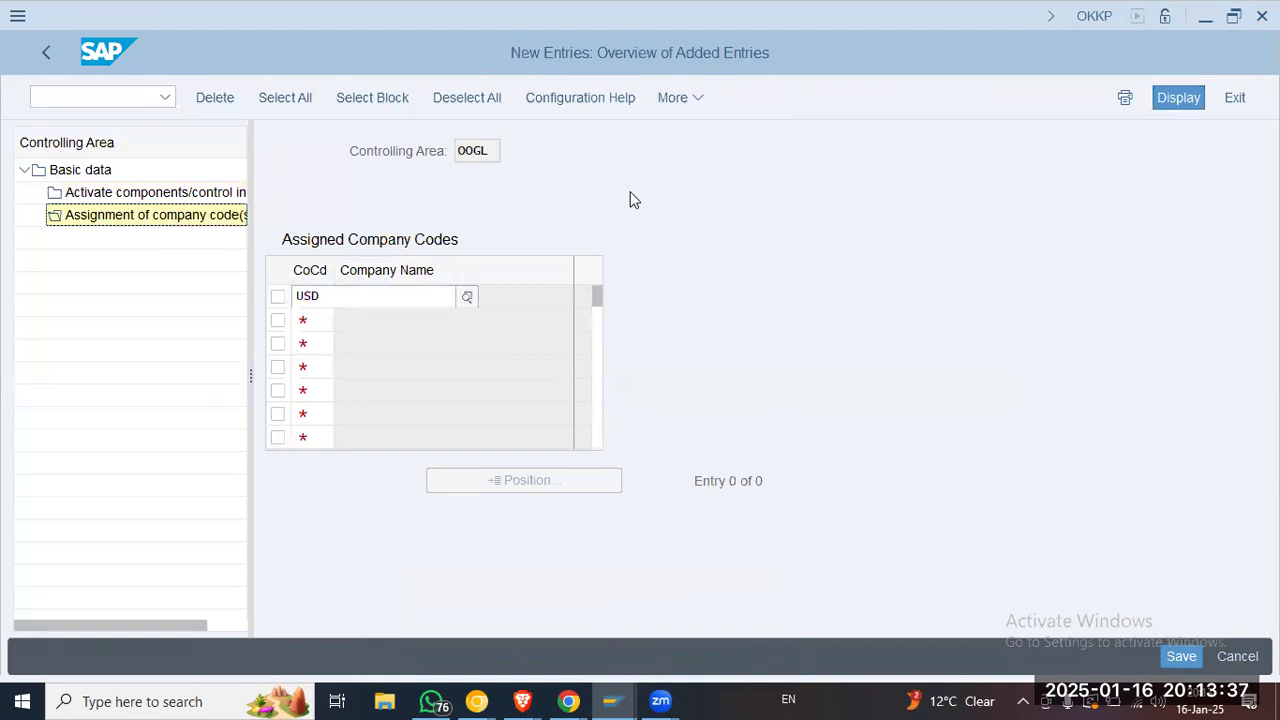
{"action": "key", "text": "Return"}
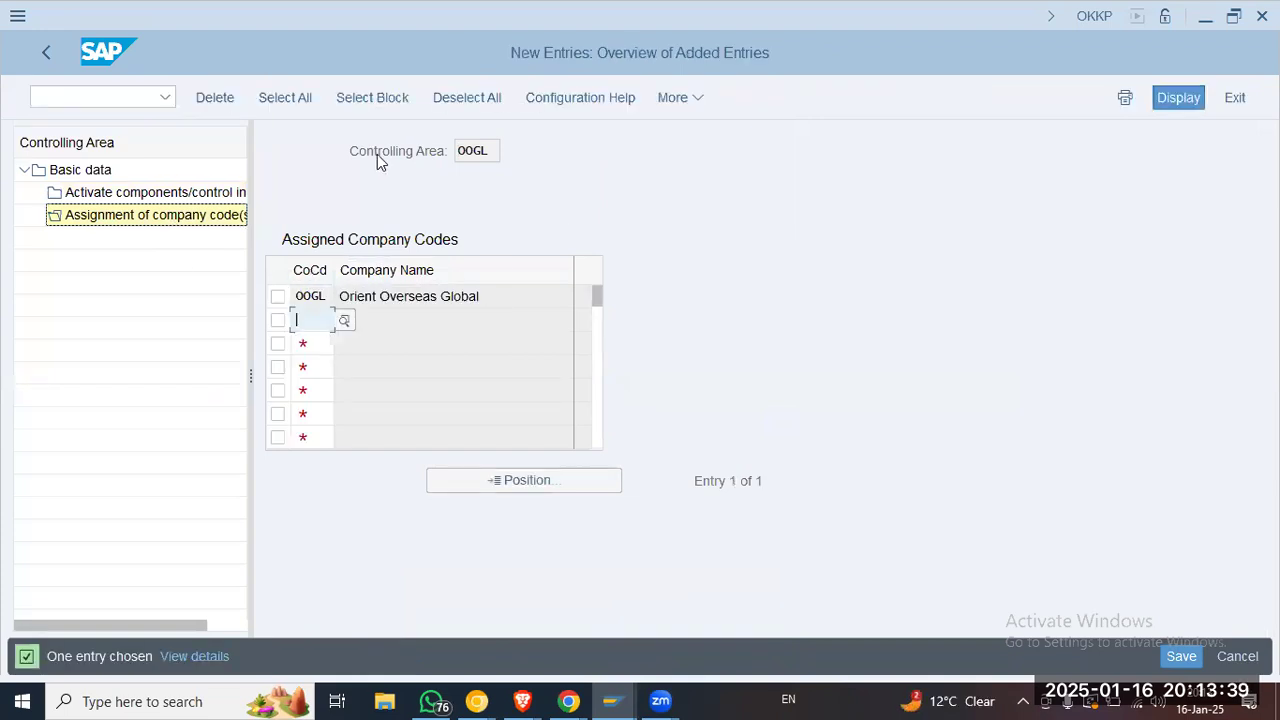
Examine the assignment of the company code and its company name against the controlling area
{"action": "left_click", "coordinate": [377, 154]}
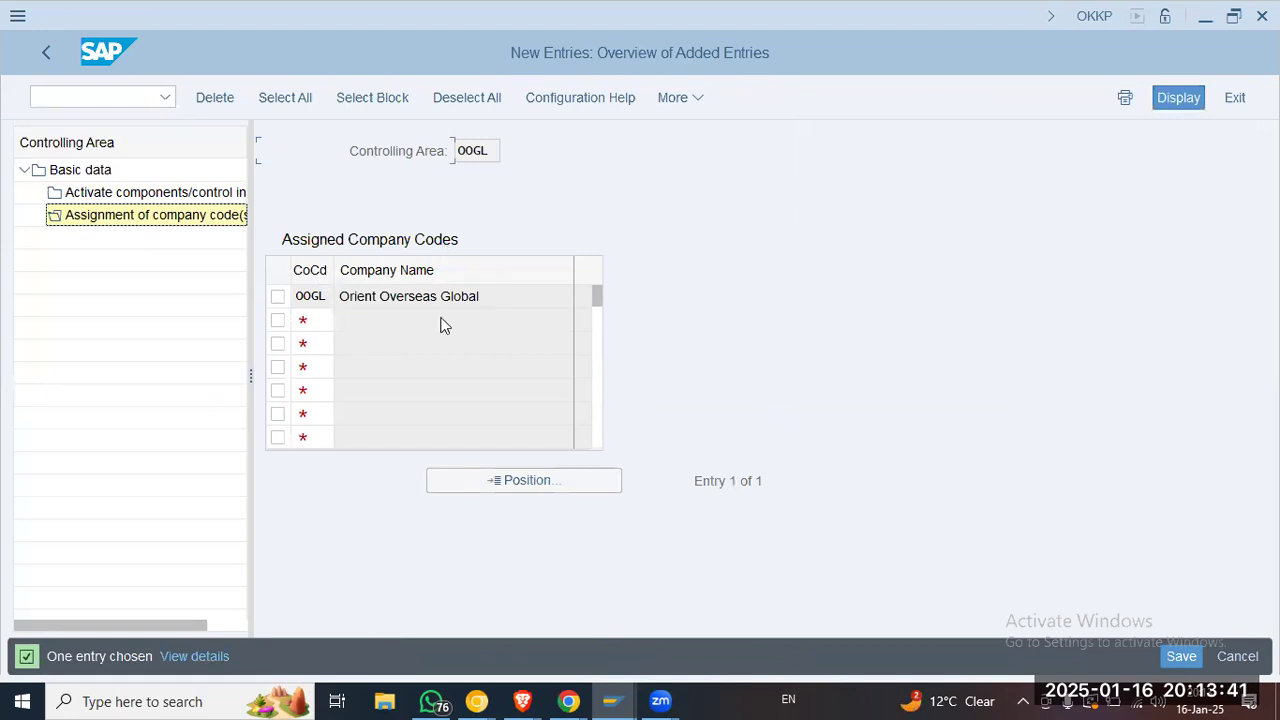
{"action": "key", "text": "Tab"}
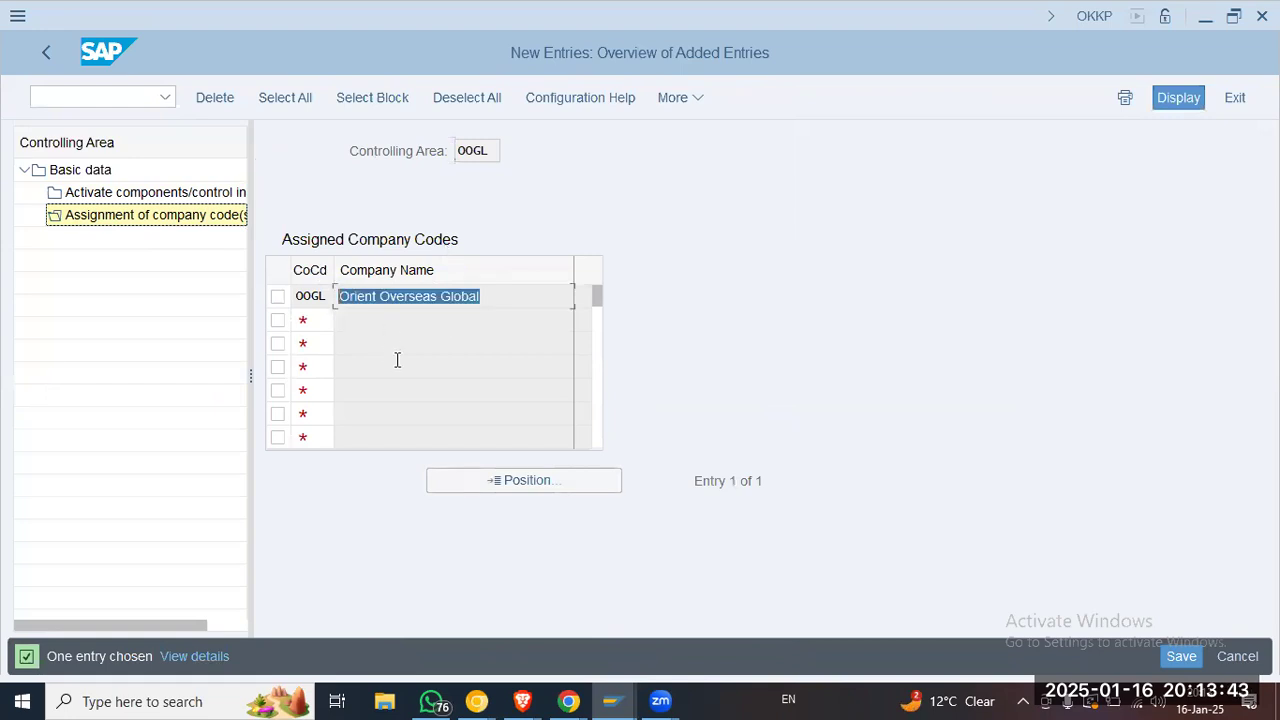
{"action": "left_click", "coordinate": [397, 360]}
{"action": "left_click", "coordinate": [450, 343]}
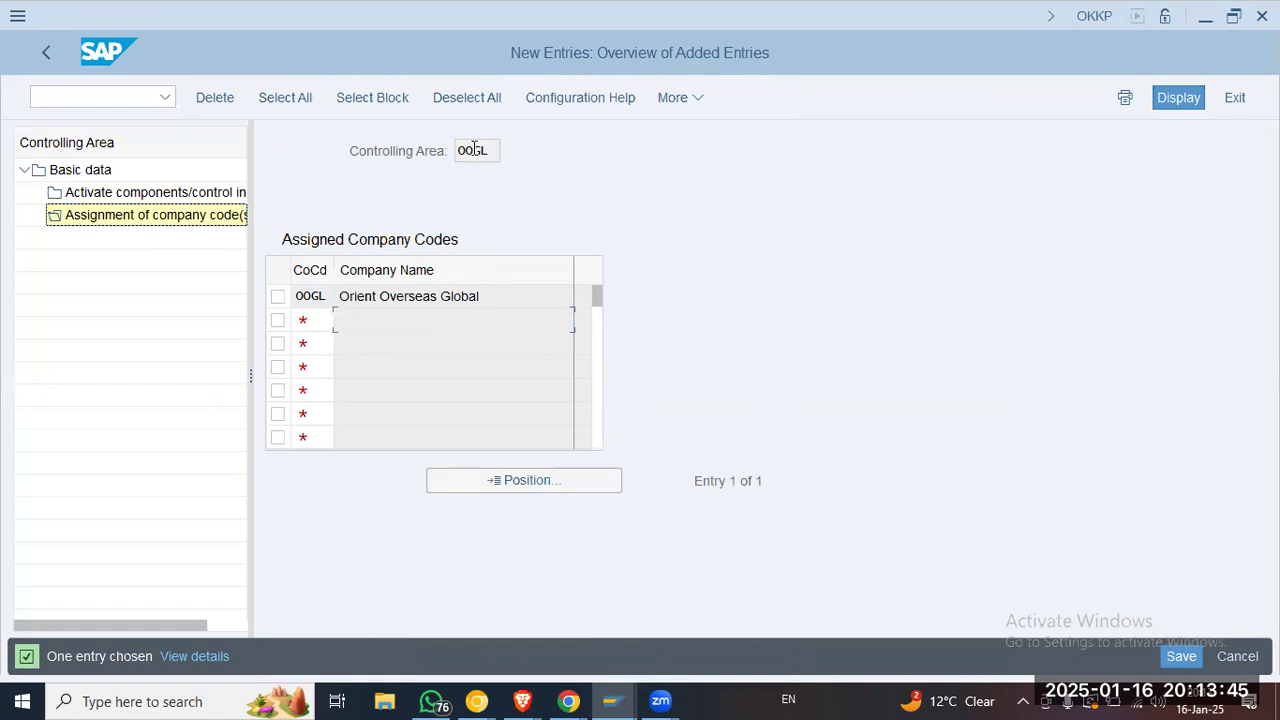
{"action": "left_click", "coordinate": [312, 157]}
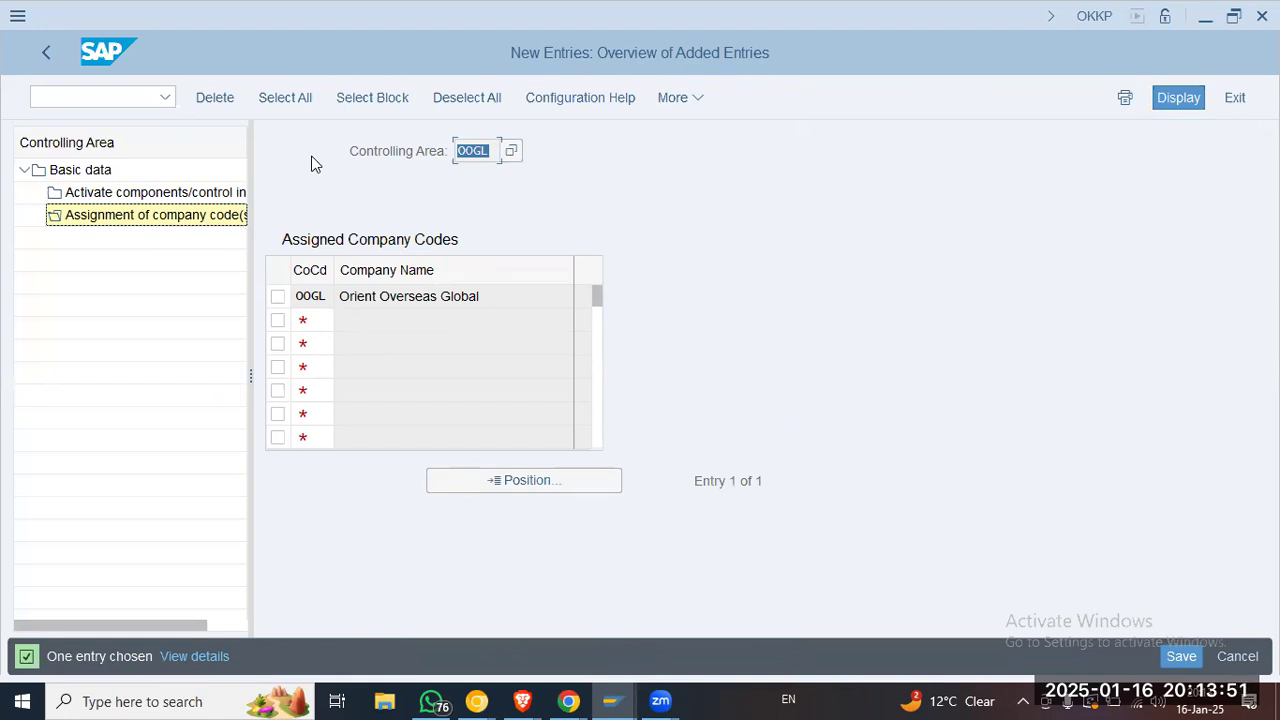
{"action": "left_click", "coordinate": [509, 294]}
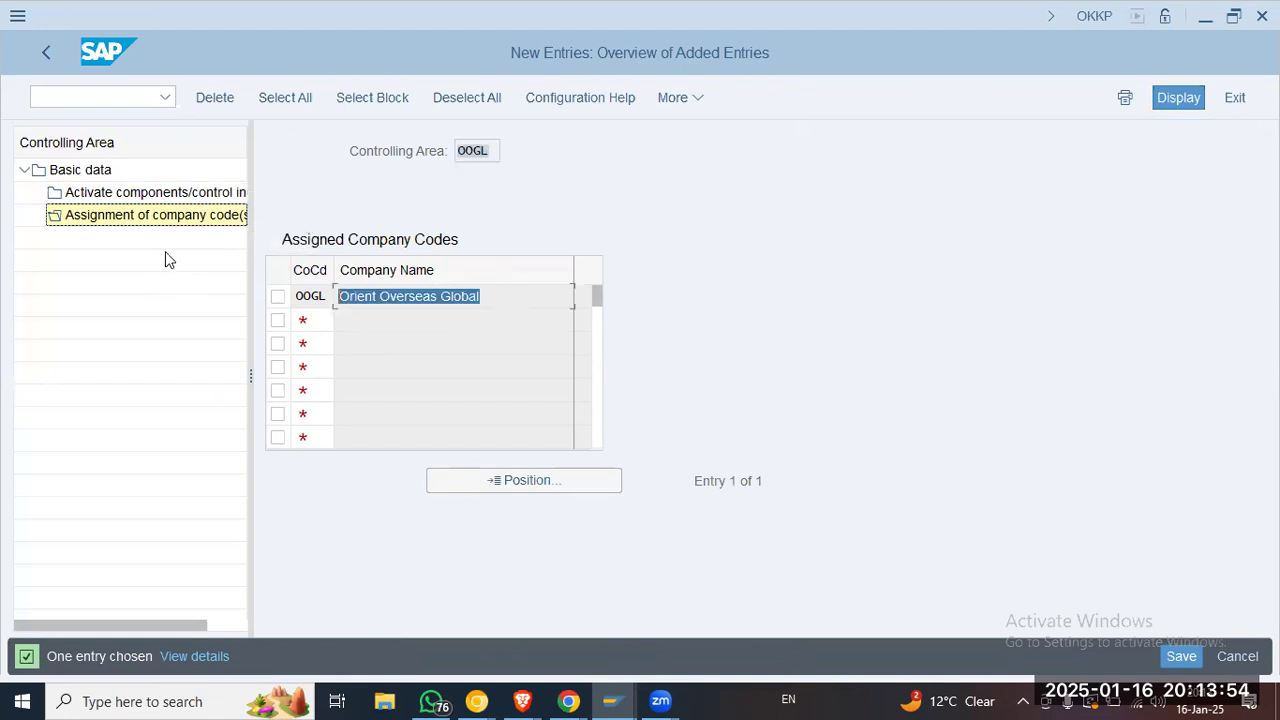
{"action": "left_click", "coordinate": [491, 300]}
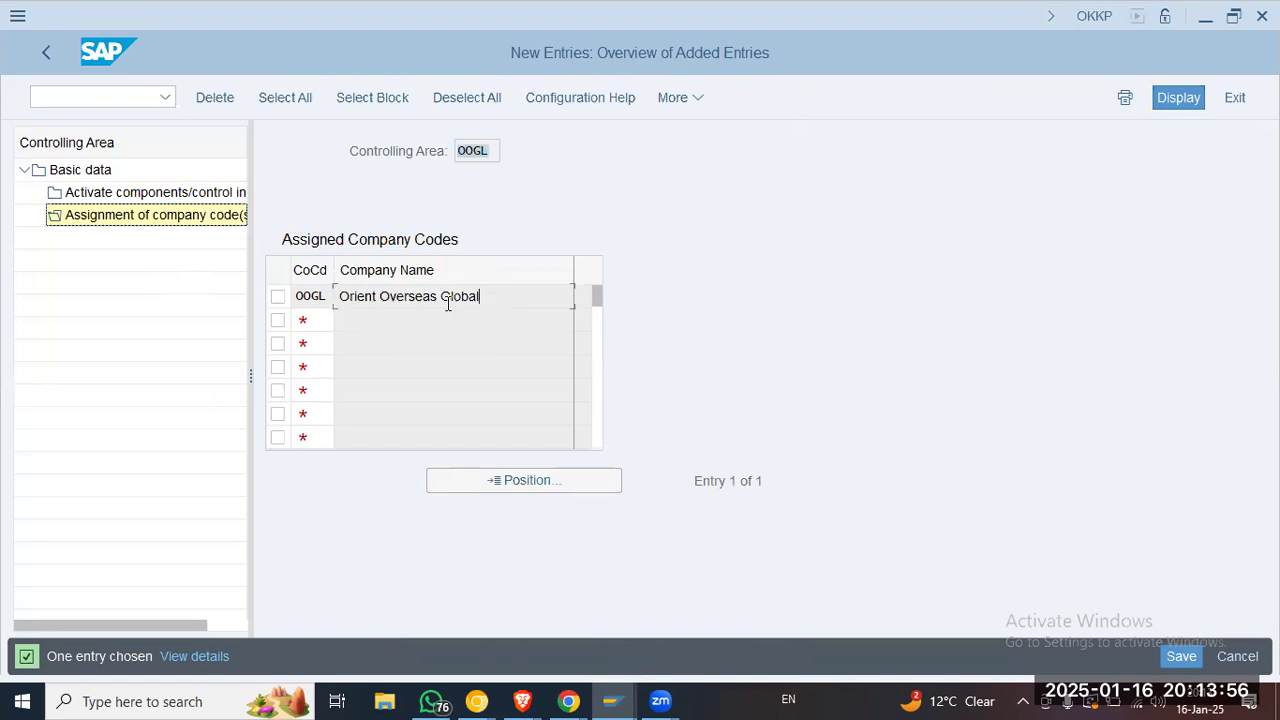
{"action": "left_click", "coordinate": [316, 297]}
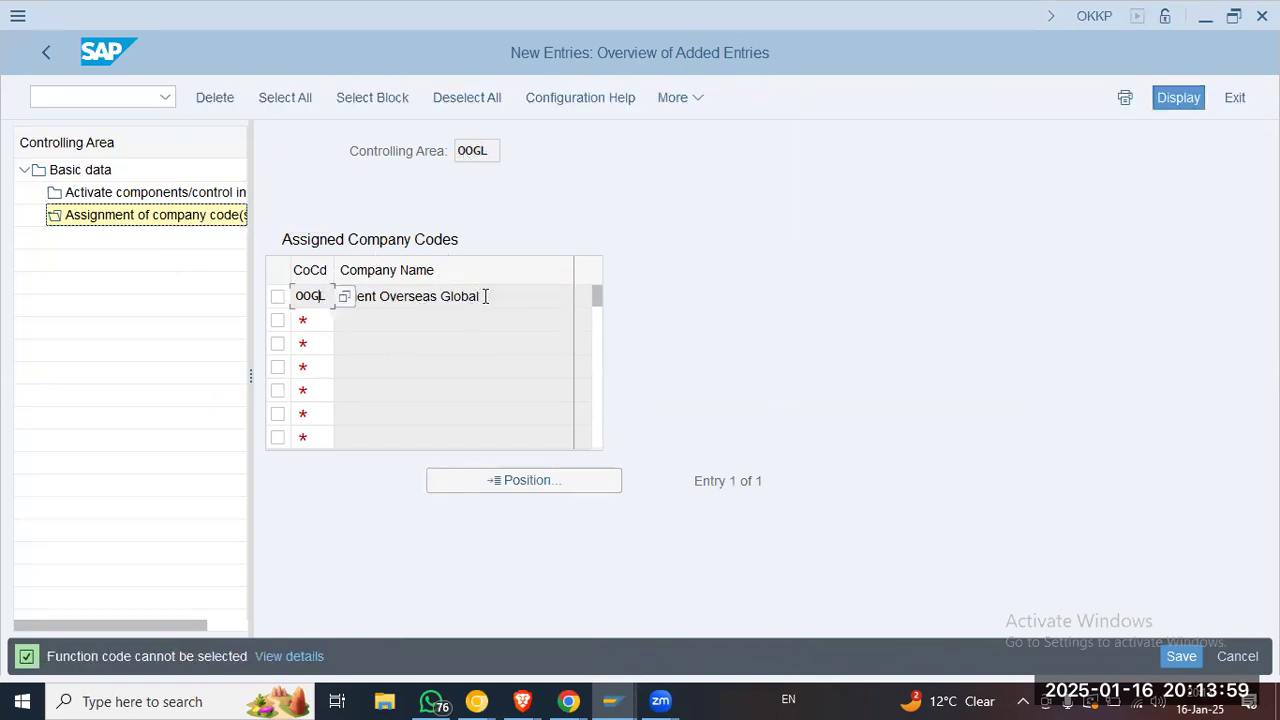
{"action": "left_click_drag", "start_coordinate": [486, 297], "coordinate": [218, 301]}
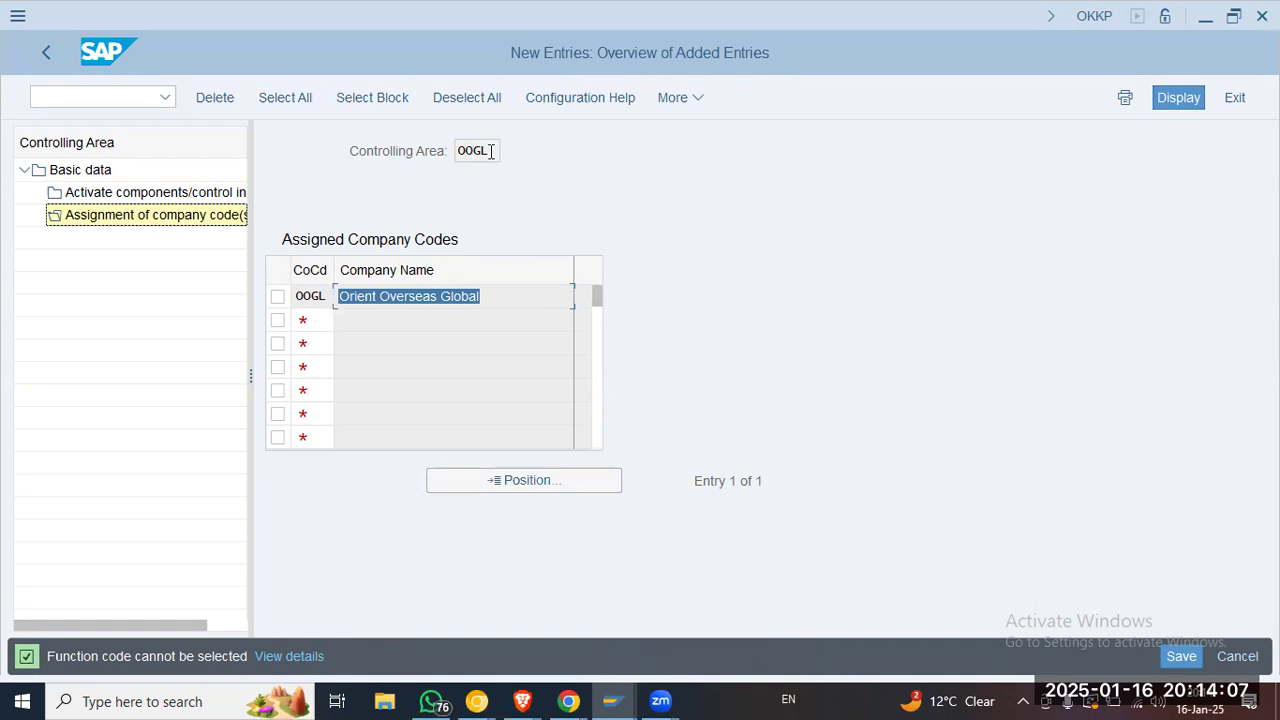
{"action": "left_click_drag", "start_coordinate": [491, 151], "coordinate": [399, 151]}
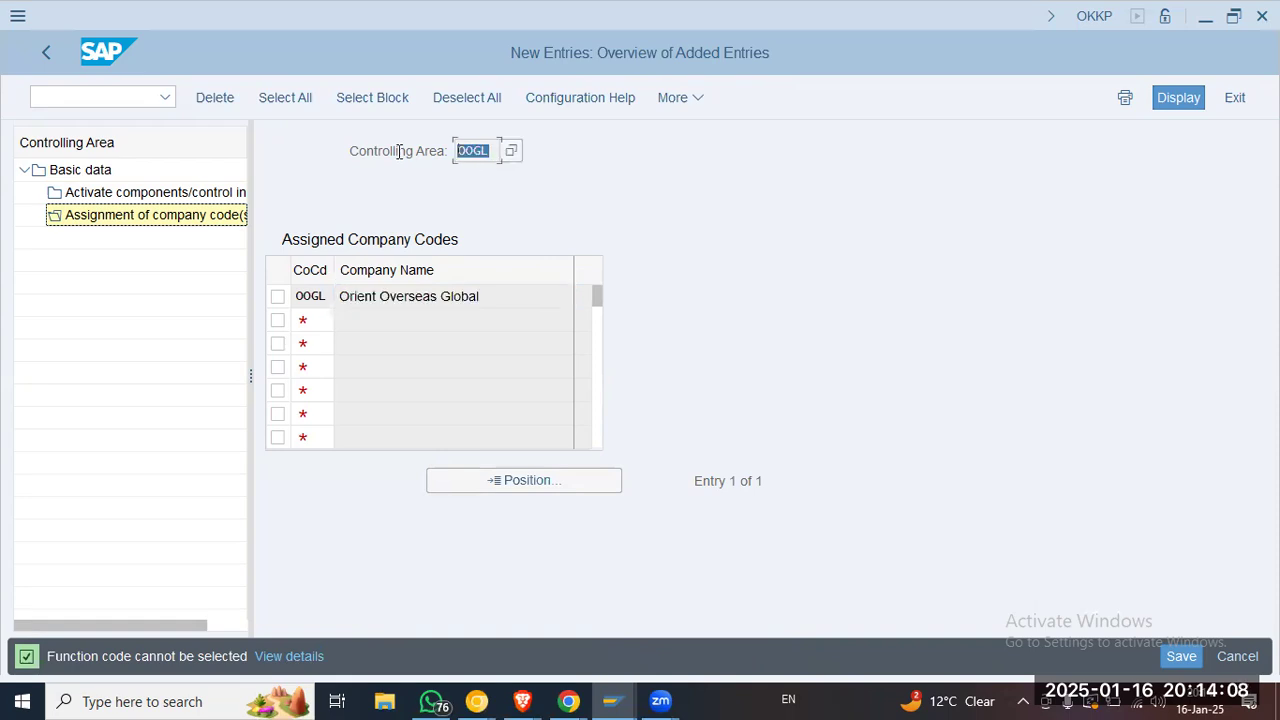
Return to the controlling area's basic data and check its chart of accounts and fiscal year variant
{"action": "left_click", "coordinate": [80, 170]}
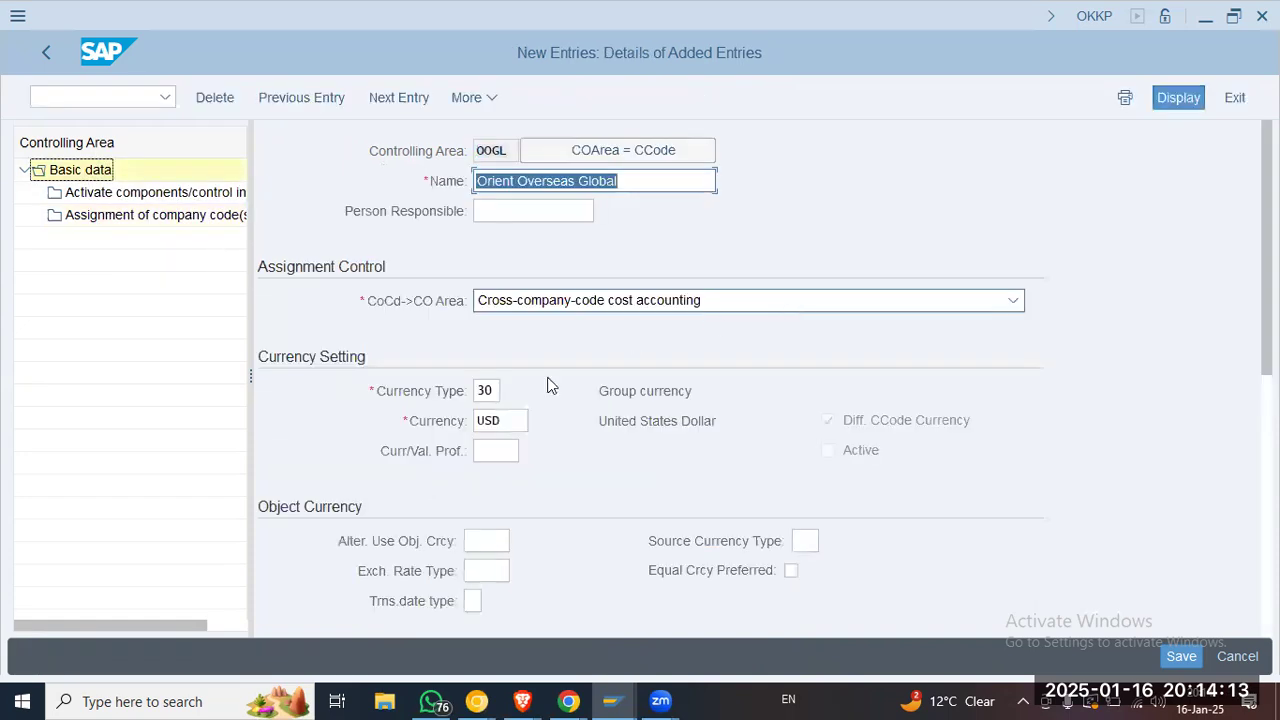
{"action": "scroll", "coordinate": [495, 545], "scroll_direction": "down", "scroll_amount": 2}
{"action": "scroll", "coordinate": [495, 556], "scroll_direction": "down", "scroll_amount": 2}
{"action": "left_click", "coordinate": [495, 492]}
{"action": "left_click", "coordinate": [490, 524]}
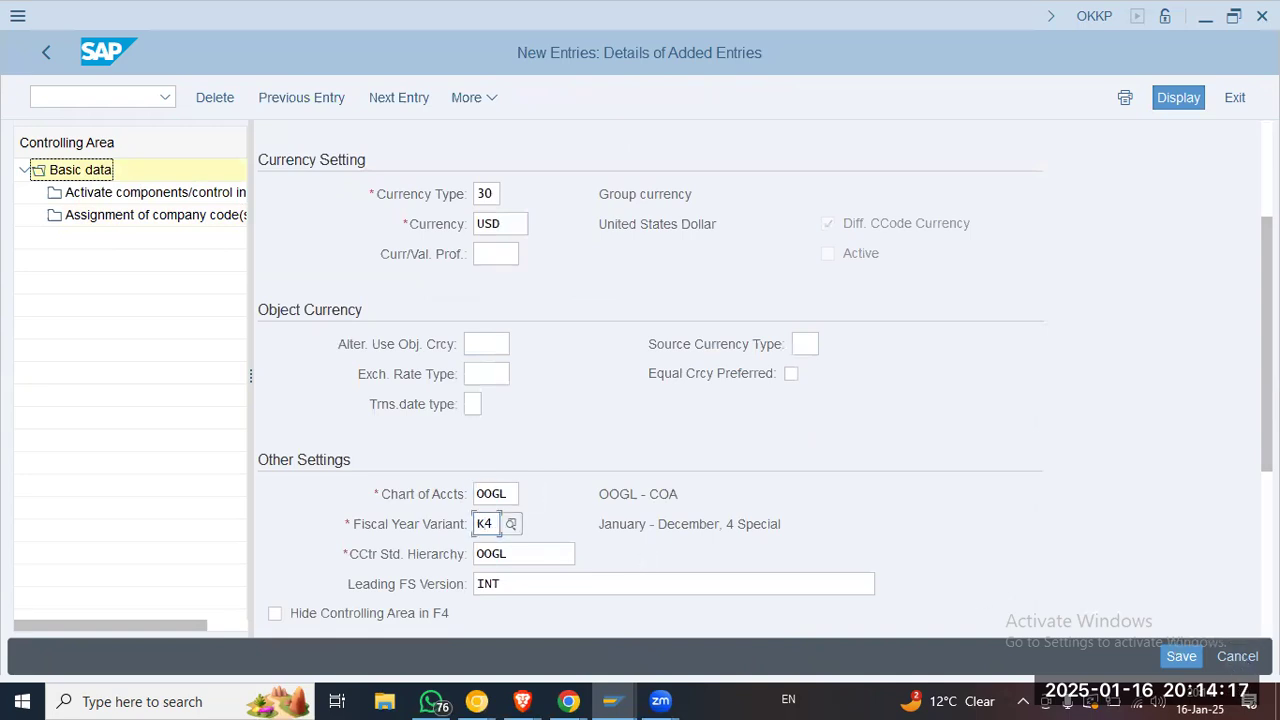
Save controlling area OOGL and acknowledge the additional currency and internal inconsistency messages
{"action": "left_click", "coordinate": [1181, 657]}
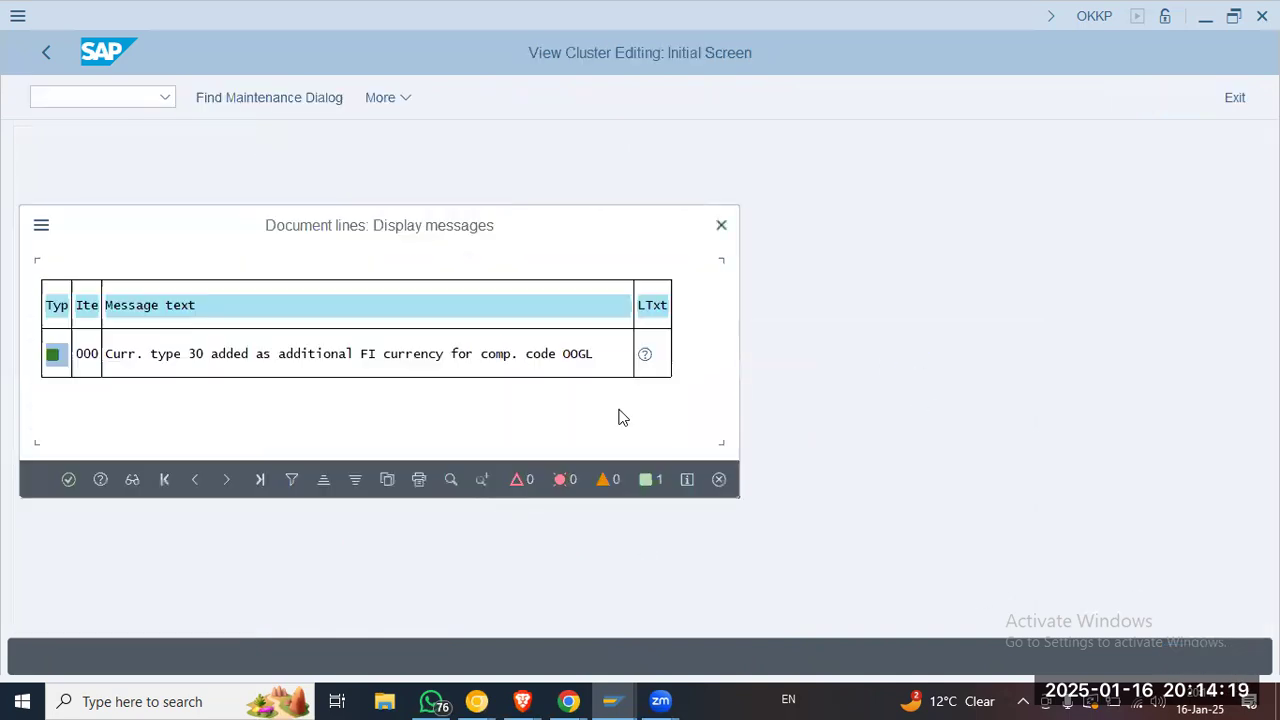
{"action": "left_click", "coordinate": [67, 480]}
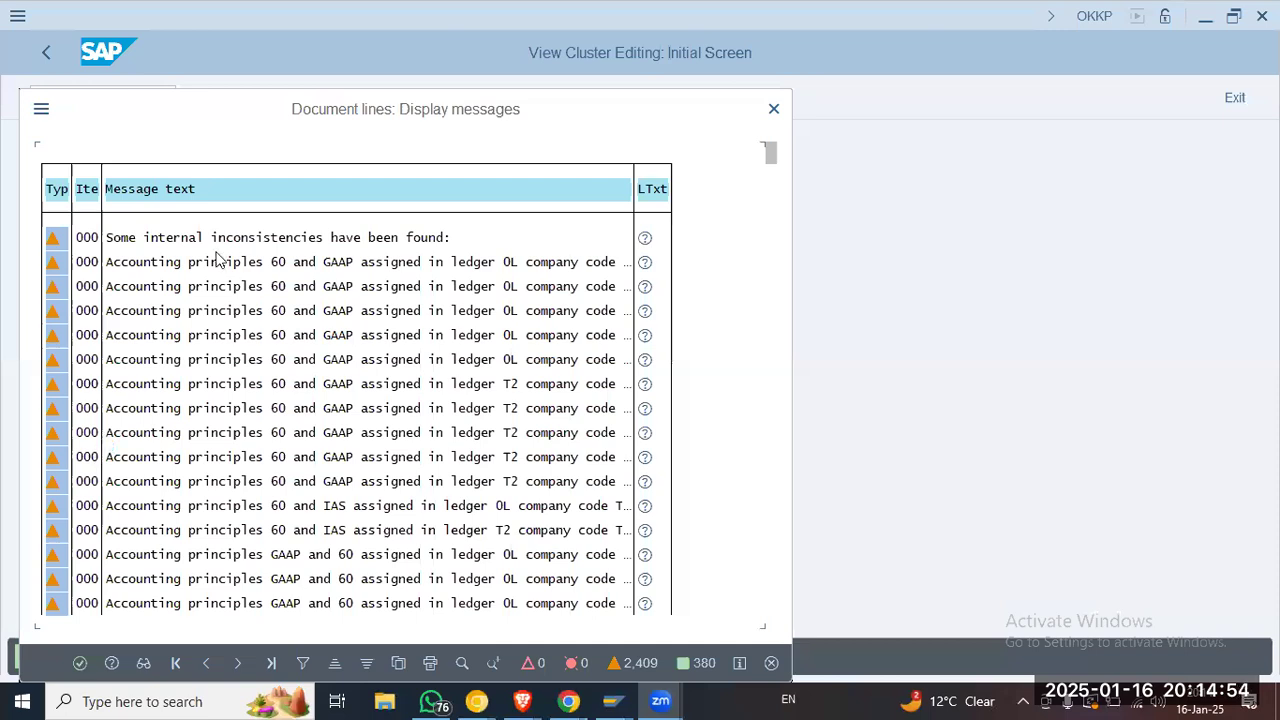
{"action": "key", "text": "Return"}
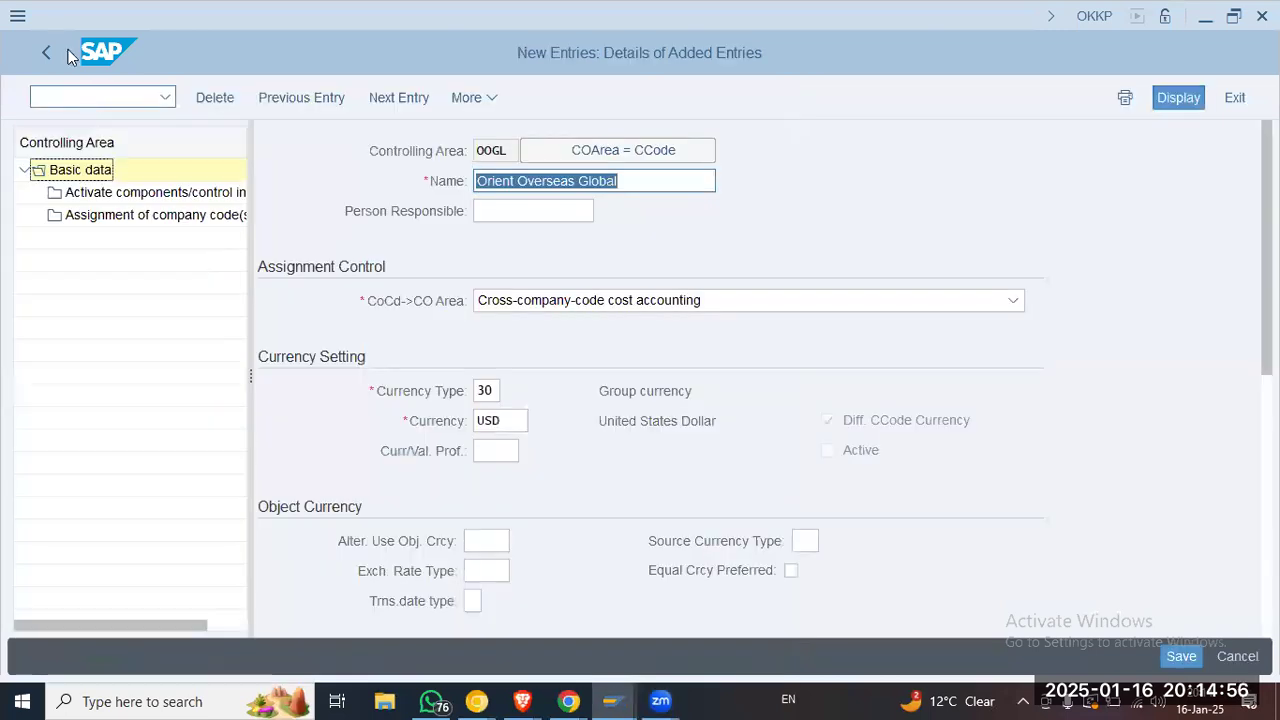
Leave the controlling area maintenance and start transaction FINSC_LEDGER for the ledger settings
{"action": "left_click", "coordinate": [86, 96]}
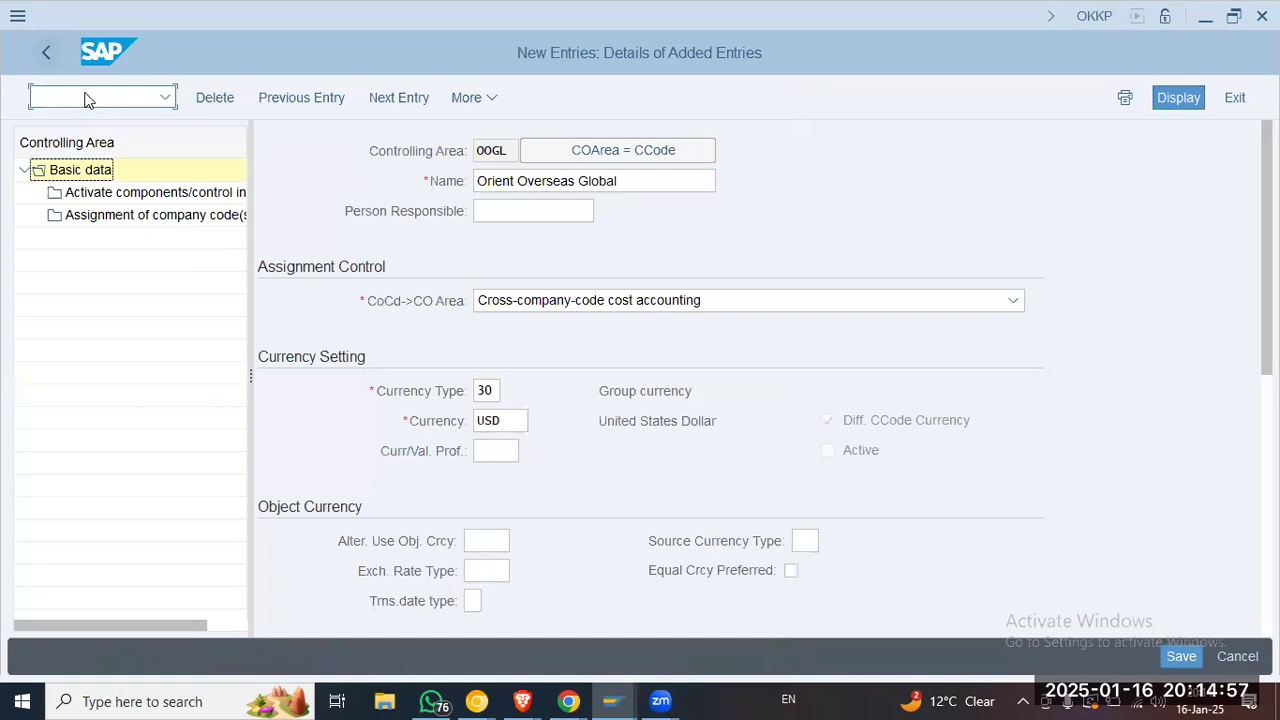
{"action": "left_click", "coordinate": [493, 392]}
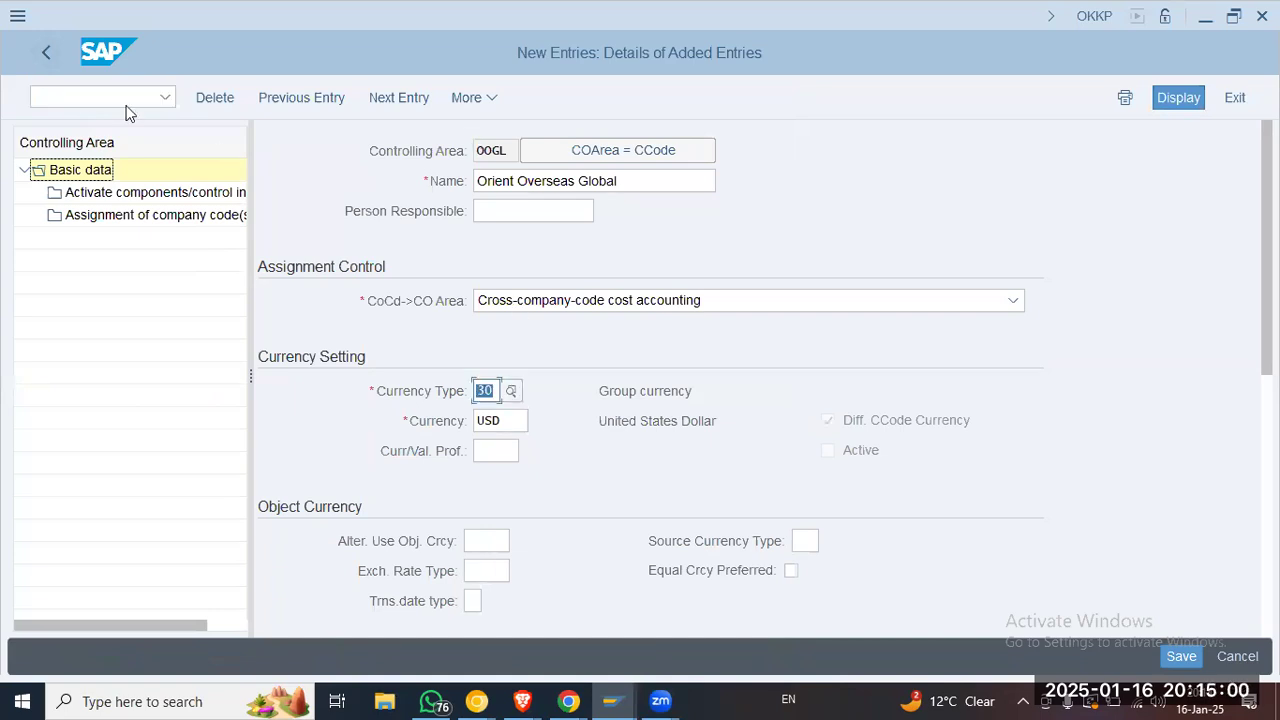
{"action": "left_click", "coordinate": [201, 75]}
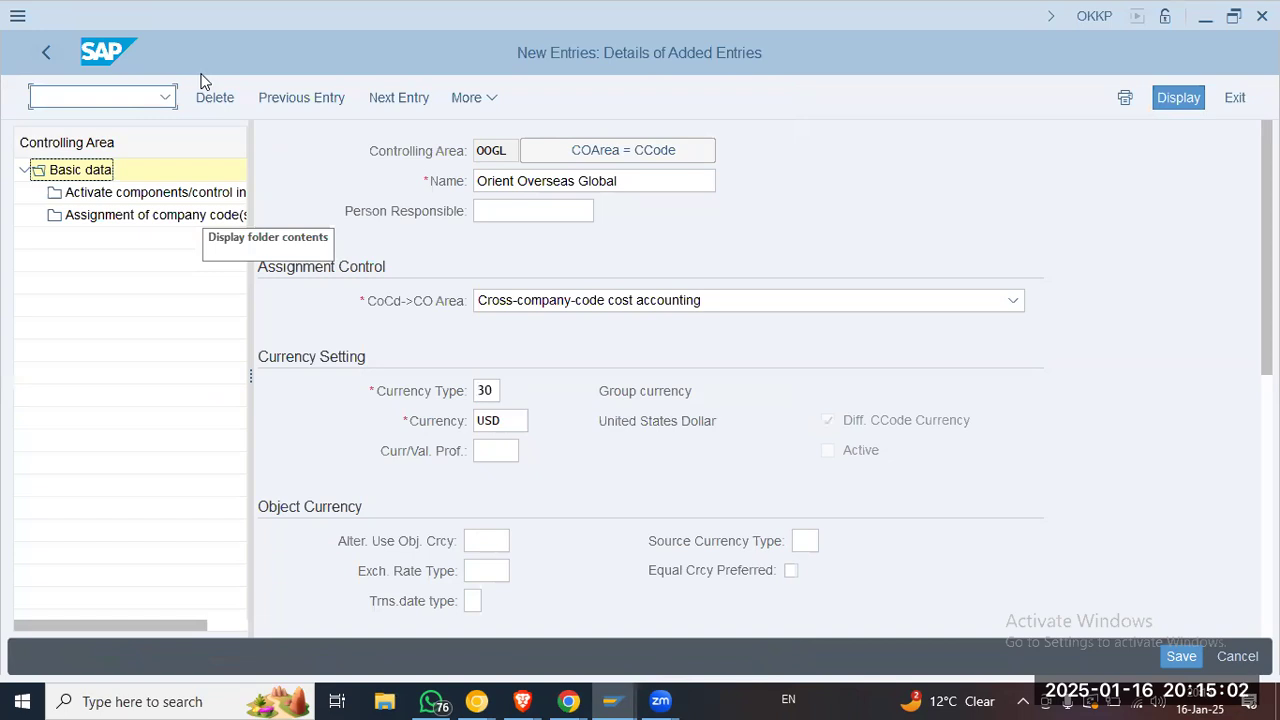
{"action": "type", "text": "/N FINSC_LEDGER"}
{"action": "key", "text": "Return"}
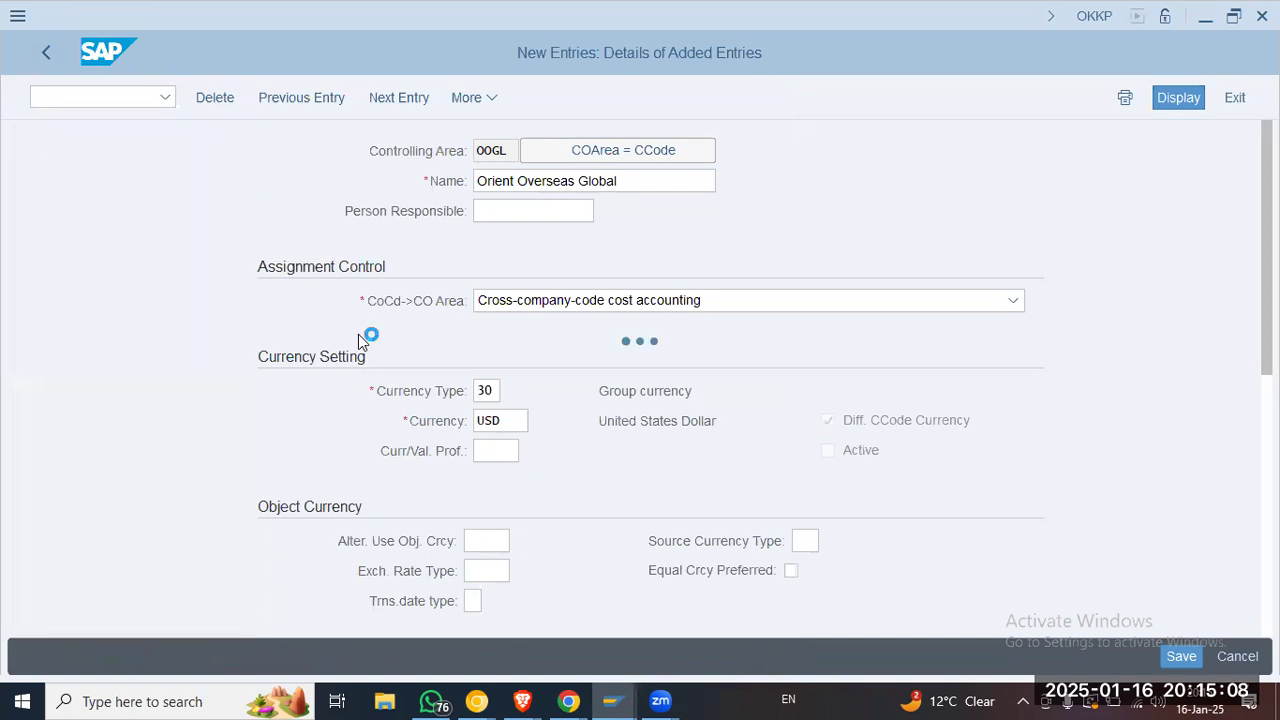